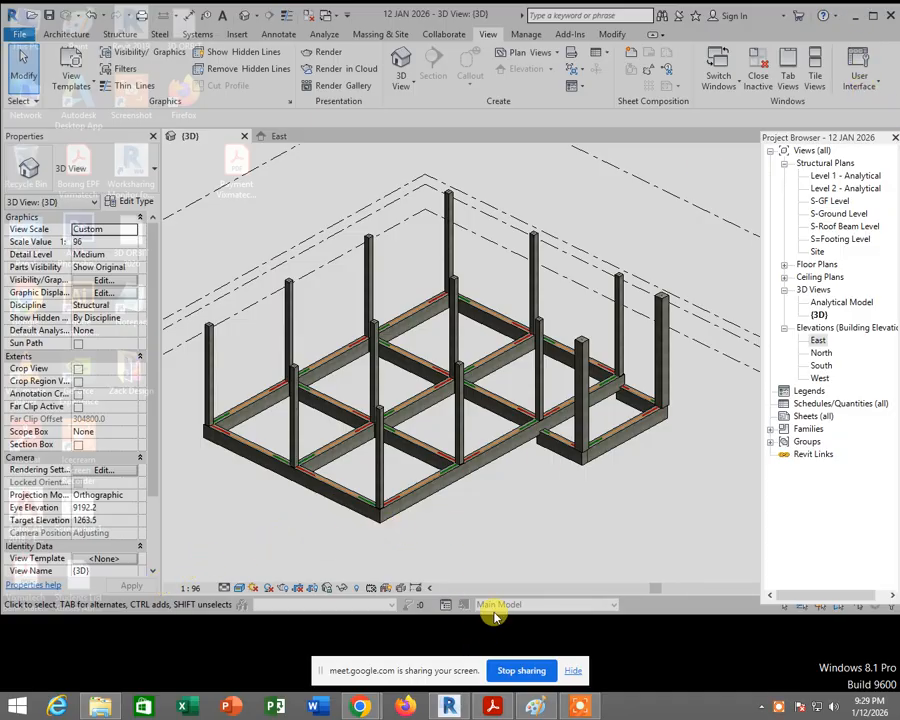
Step: Bring Revit back to the front and change the 3D view's visual style to a lighter shaded display with edges
click(455, 706)
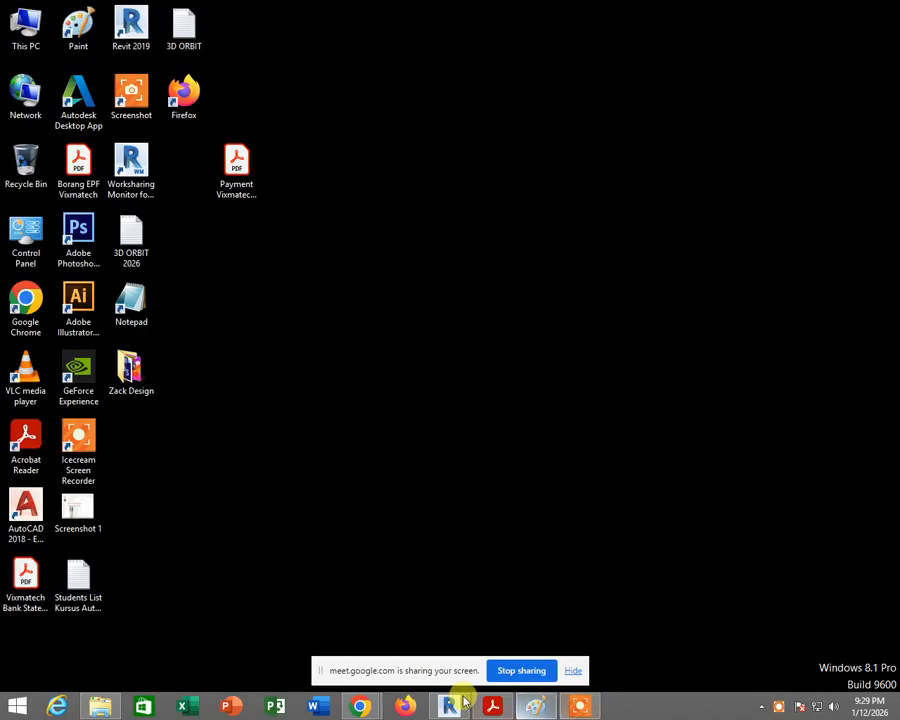
click(455, 706)
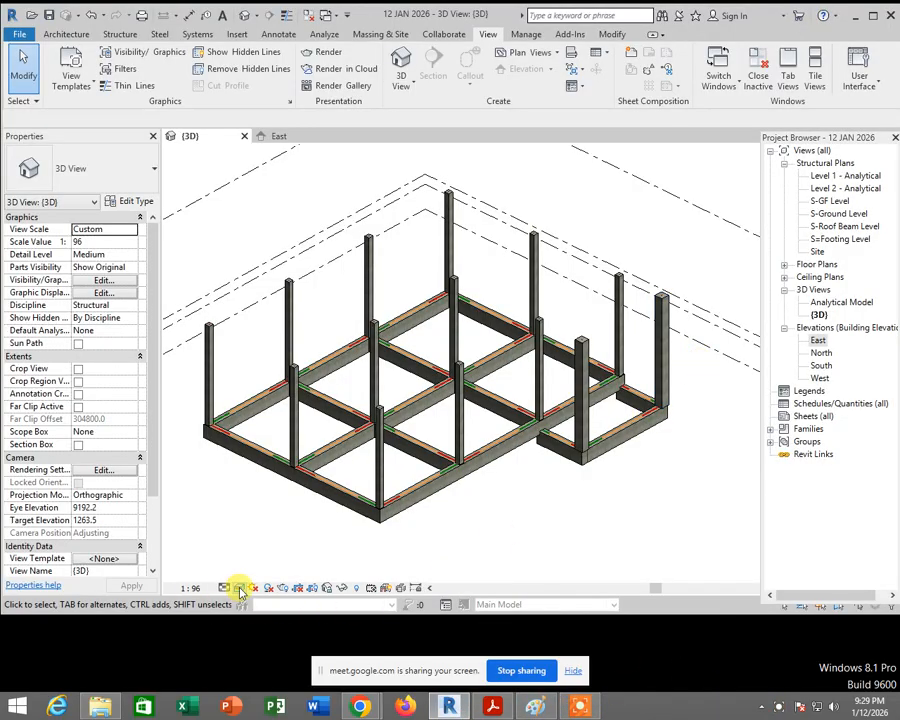
click(240, 591)
click(305, 528)
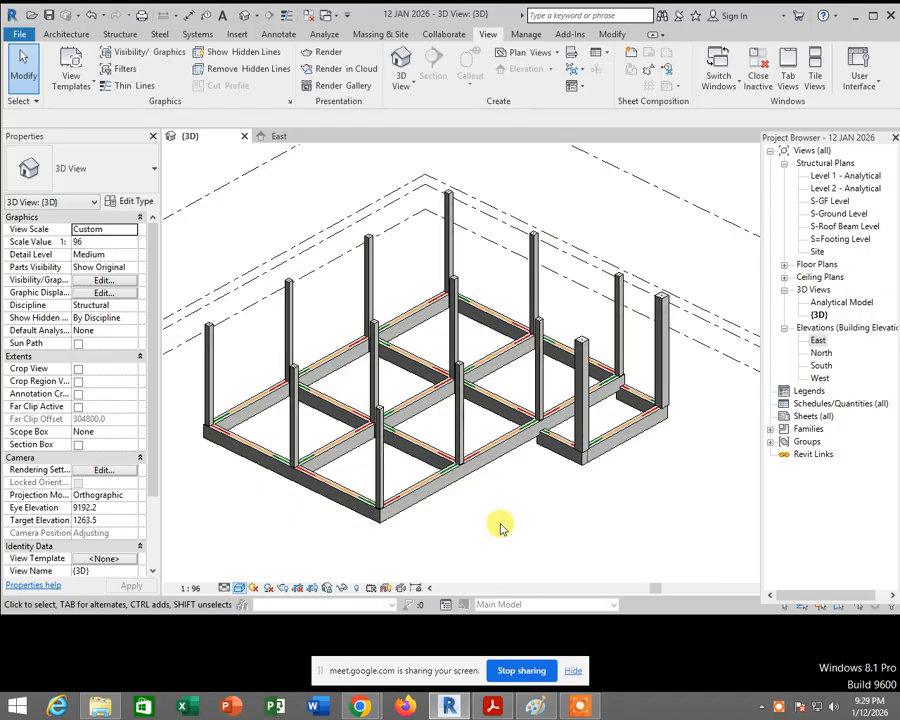
click(500, 523)
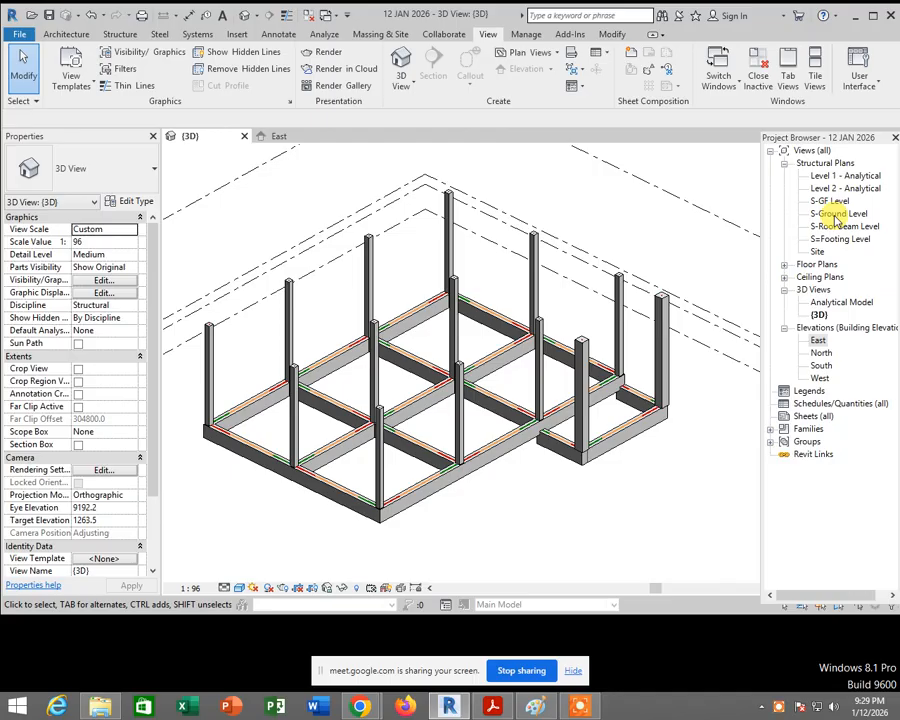
Step: Open the S-Ground Level structural plan and change its visual style so the beams show without grey fill
click(830, 214)
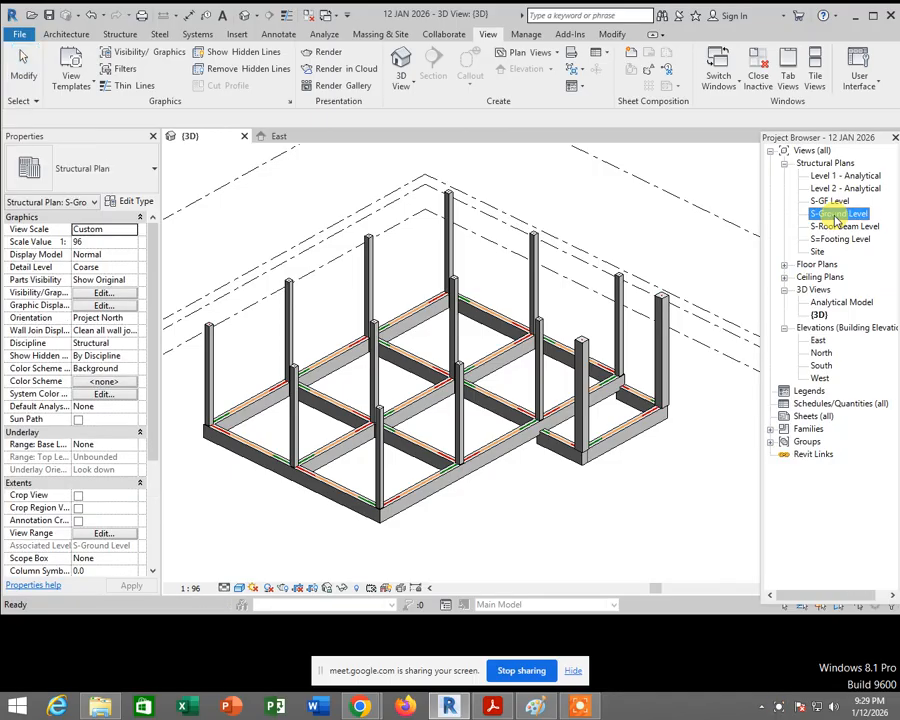
double_click(830, 214)
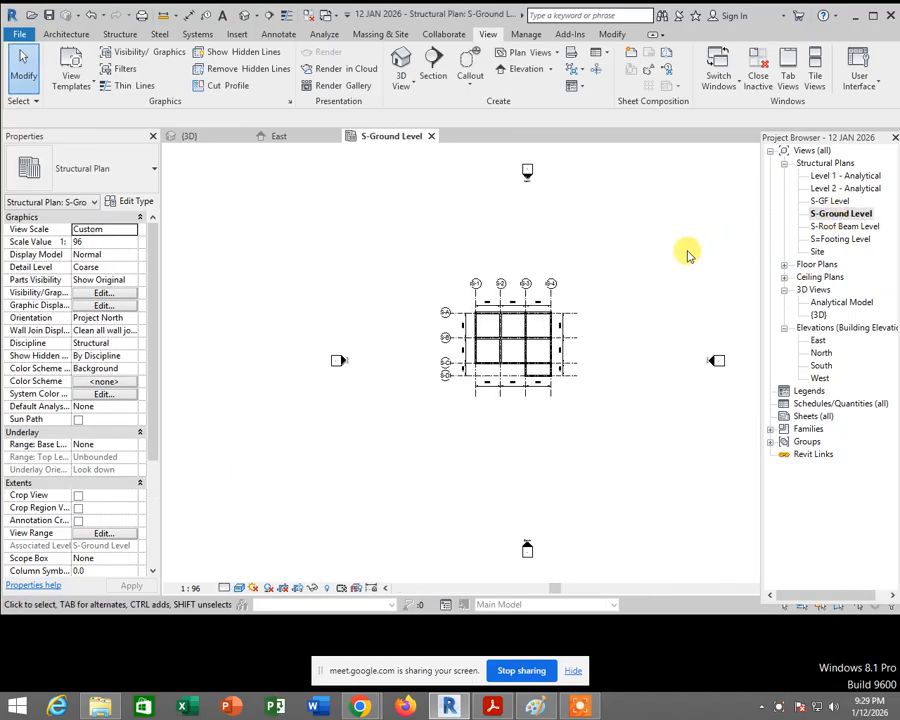
scroll(630, 289, up, 6)
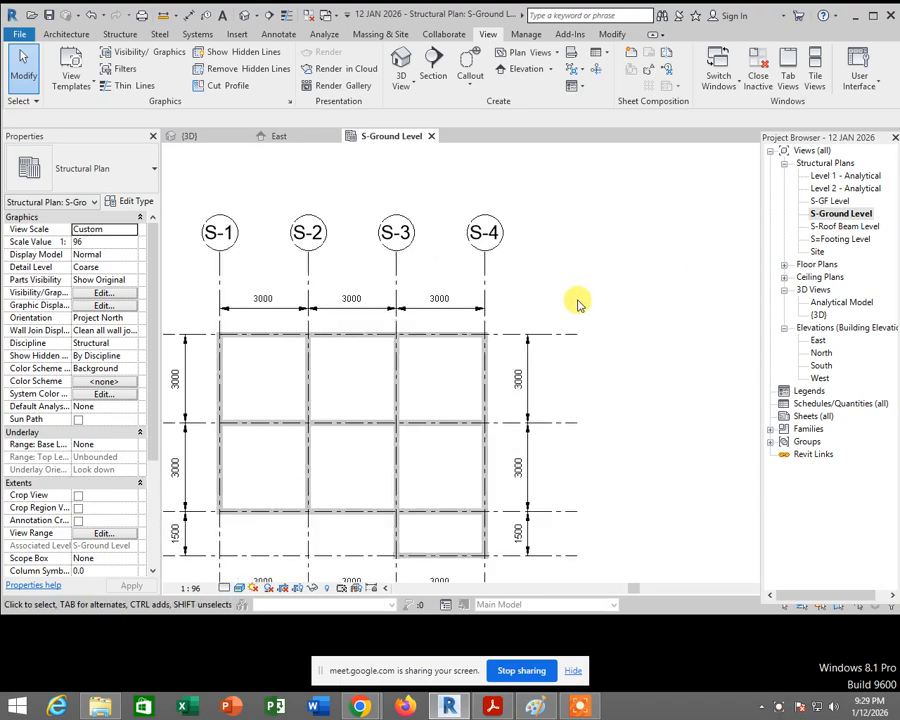
middle_drag(710, 261, 738, 252)
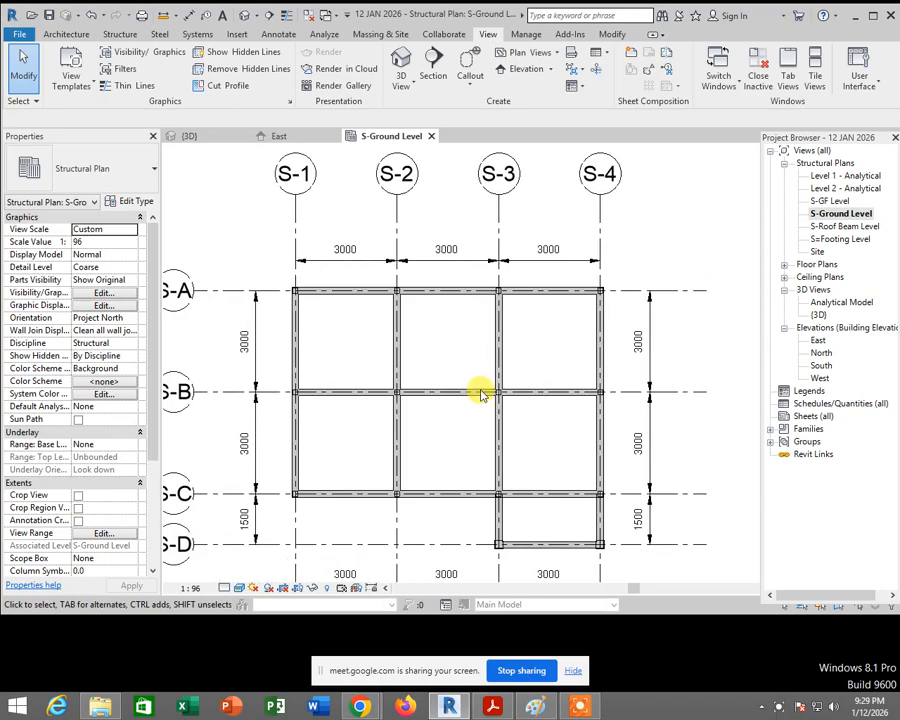
click(244, 588)
click(240, 516)
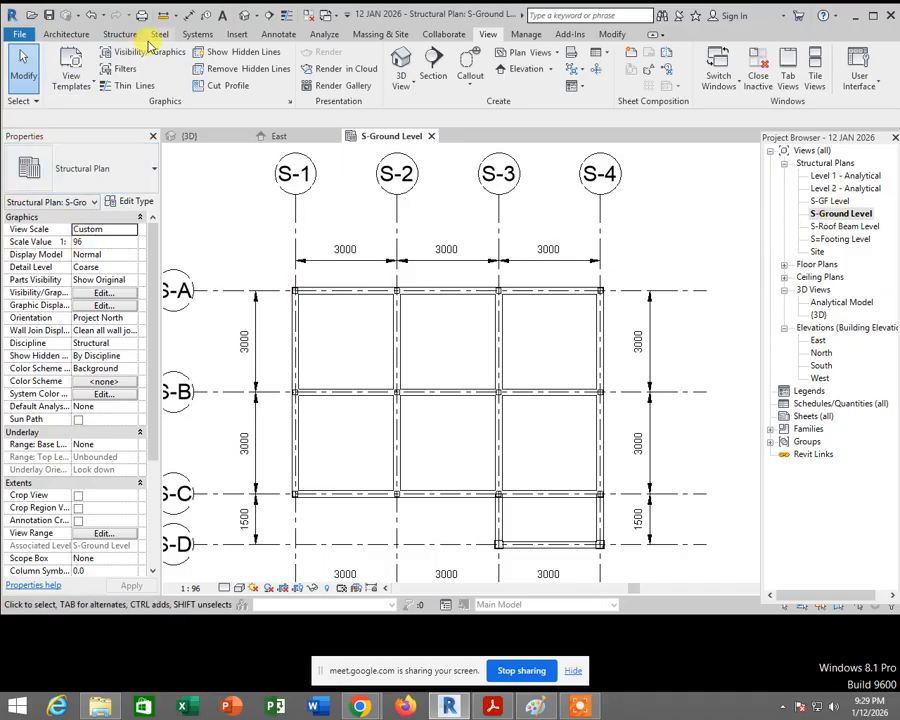
Step: Start a structural column from Concrete-Rectangular-Column 24 x 30 and duplicate that type as 200 x 200
click(122, 34)
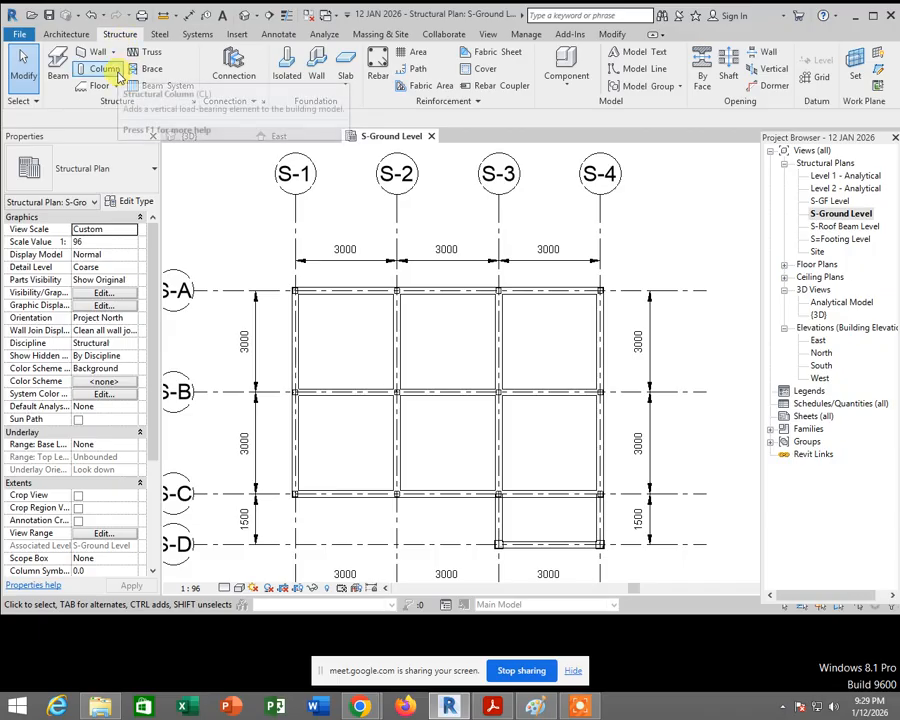
click(118, 68)
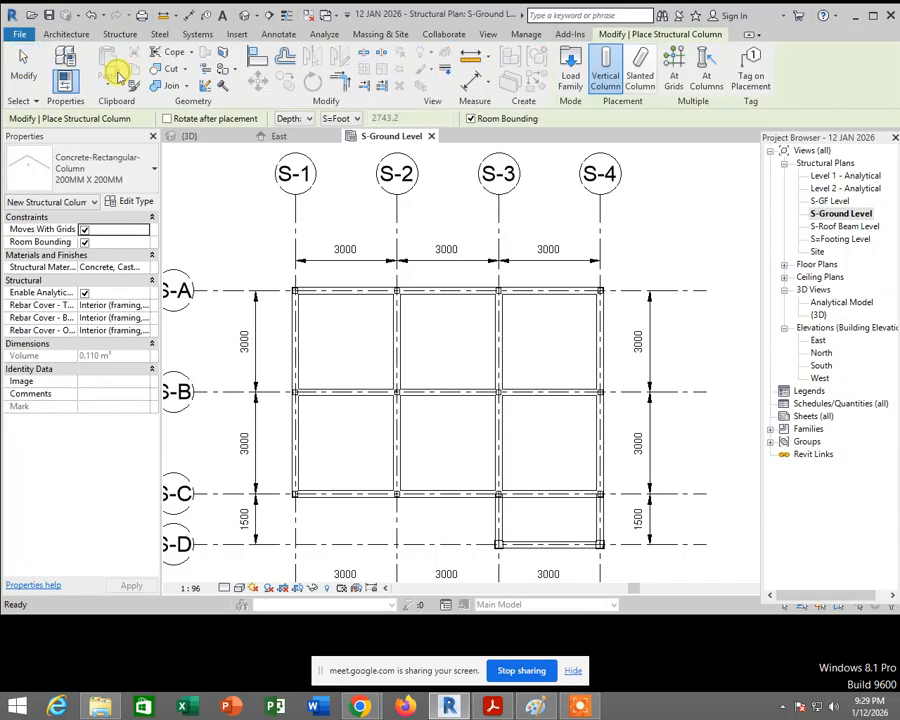
click(80, 163)
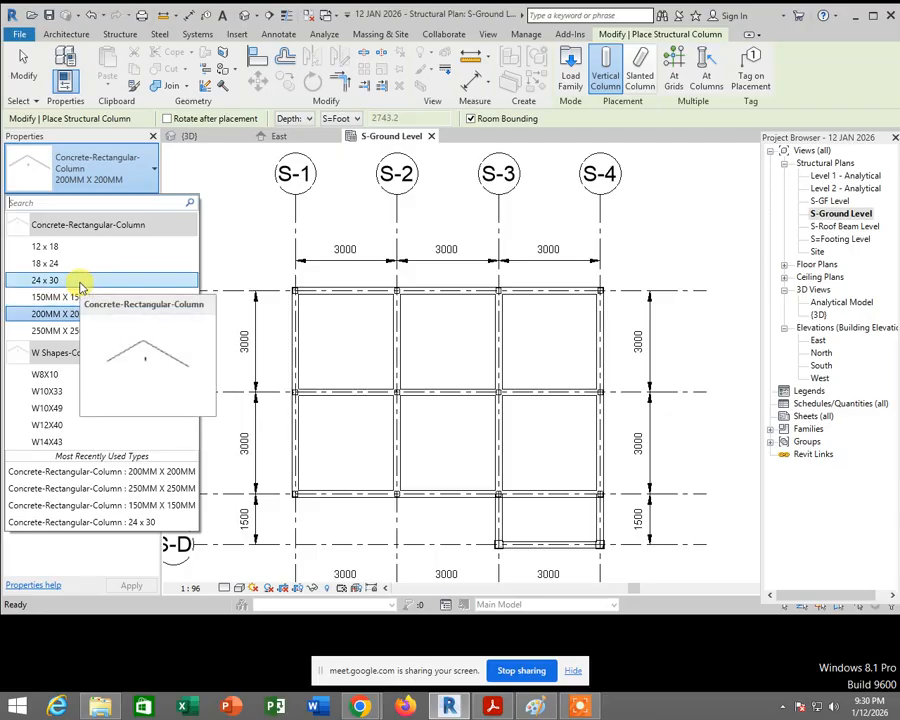
click(80, 283)
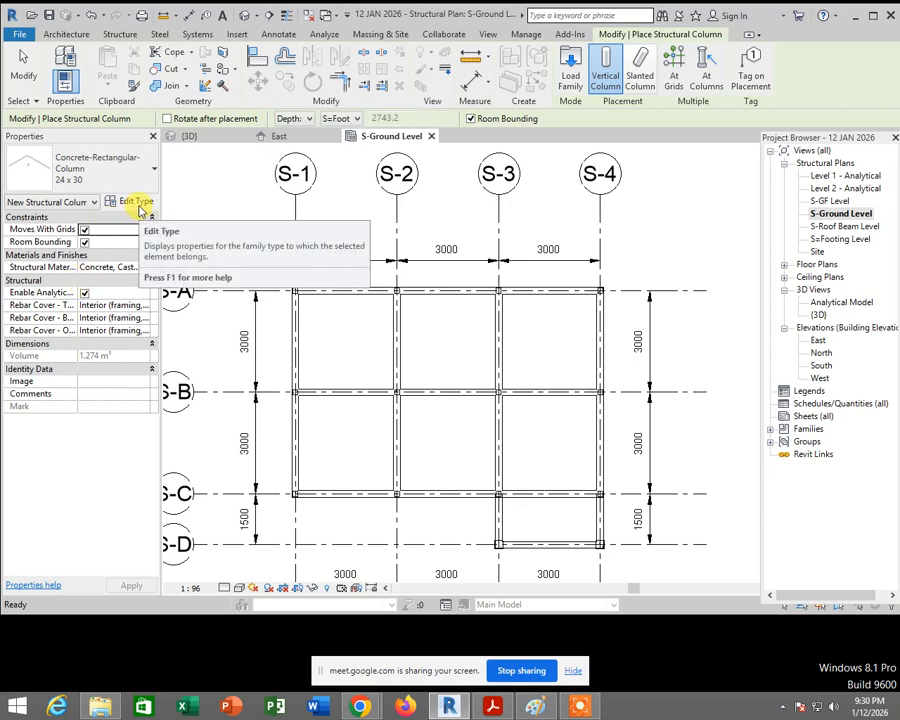
click(138, 203)
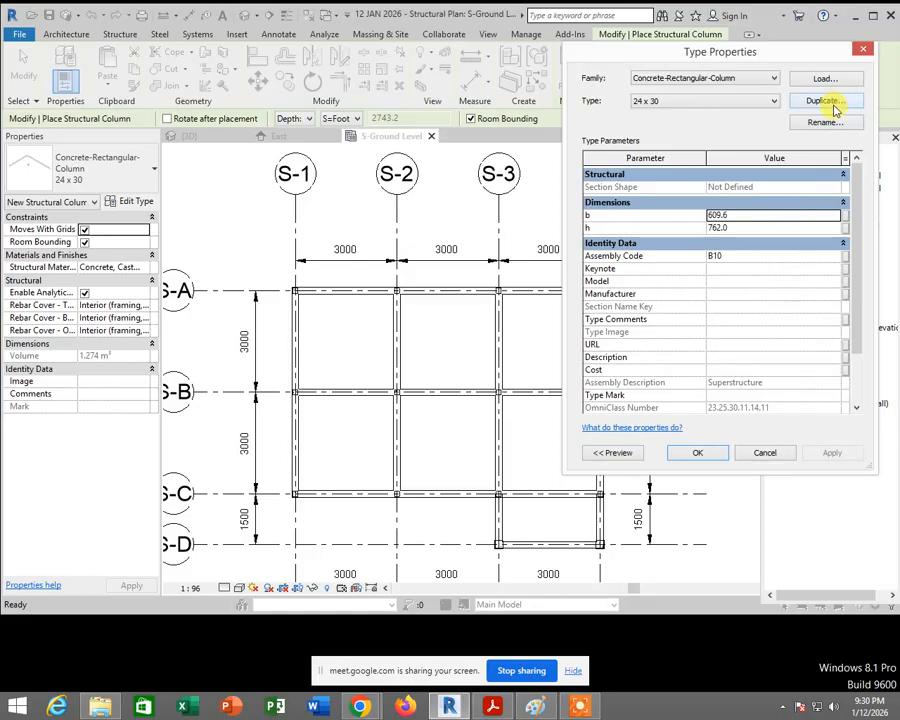
click(835, 106)
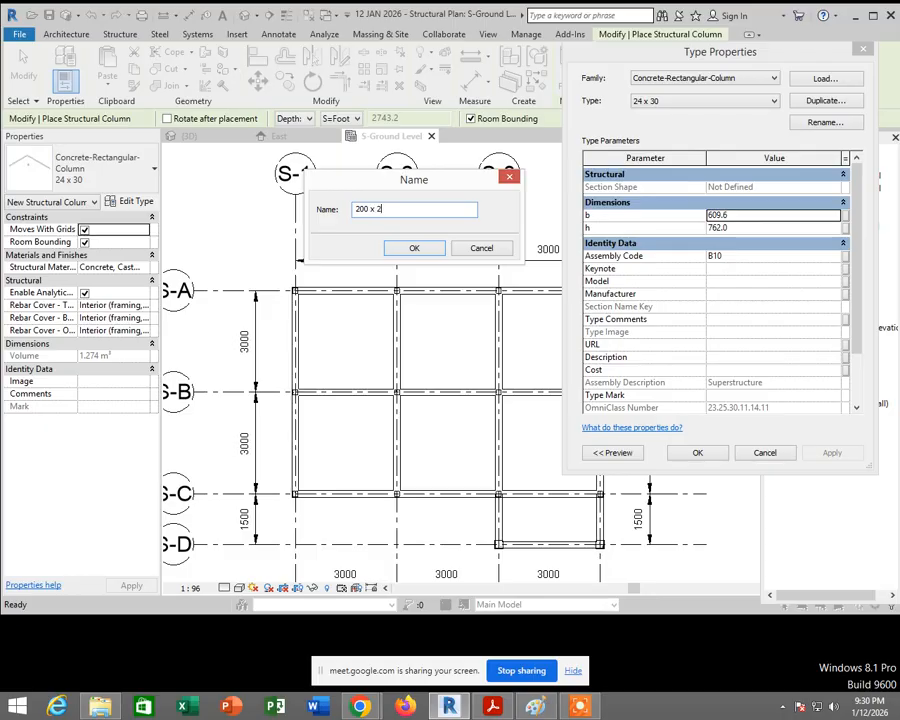
click(415, 250)
Step: Set both the b and h dimensions of the 200 x 200 column type to 200 and accept the type properties
click(746, 215)
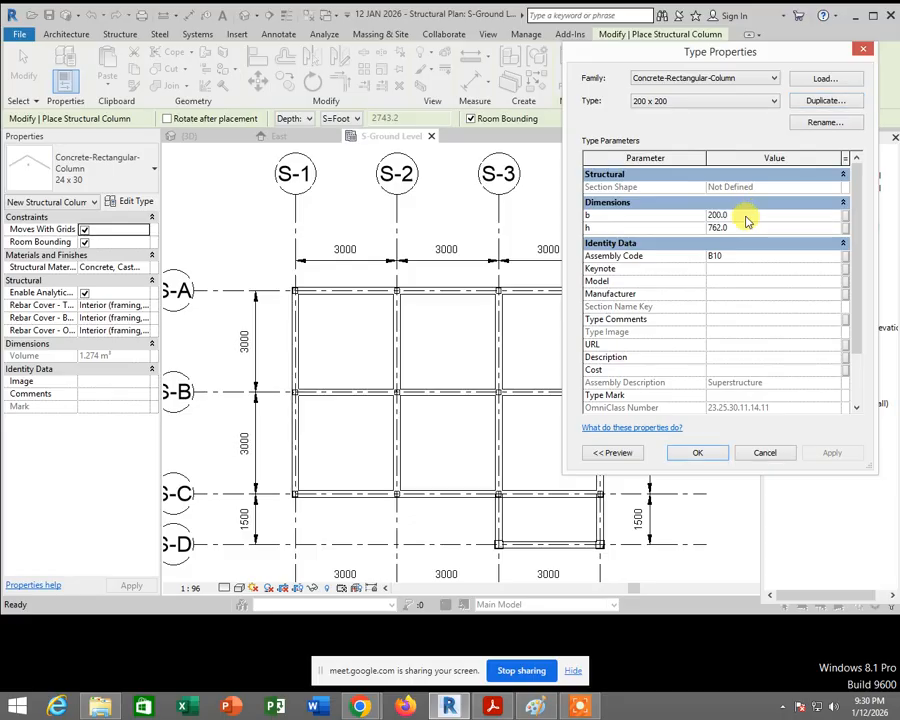
key(Tab)
text(5)
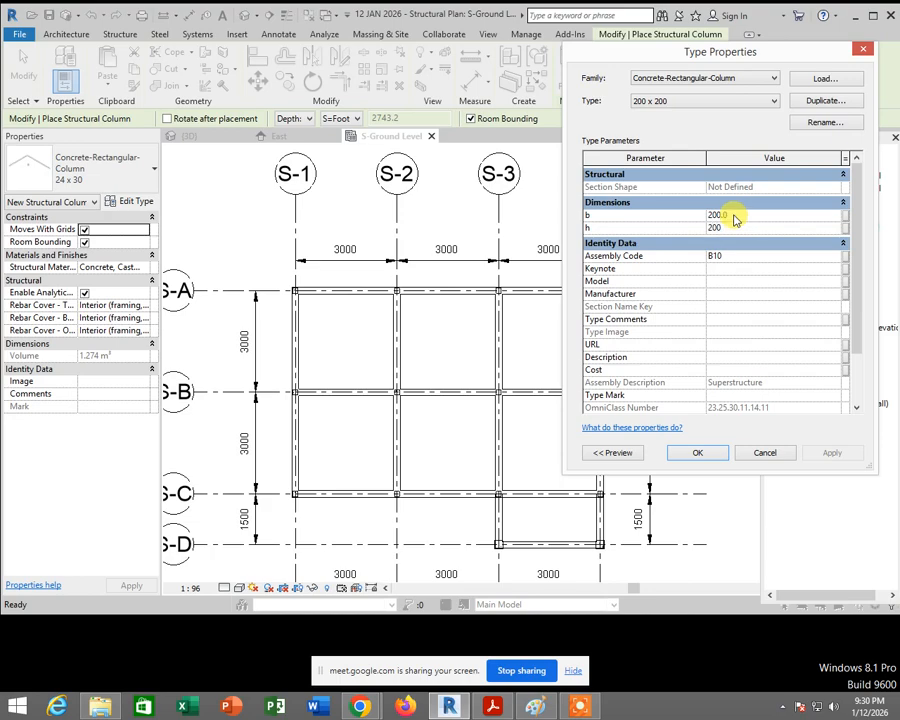
click(746, 217)
click(743, 228)
drag(745, 225, 703, 227)
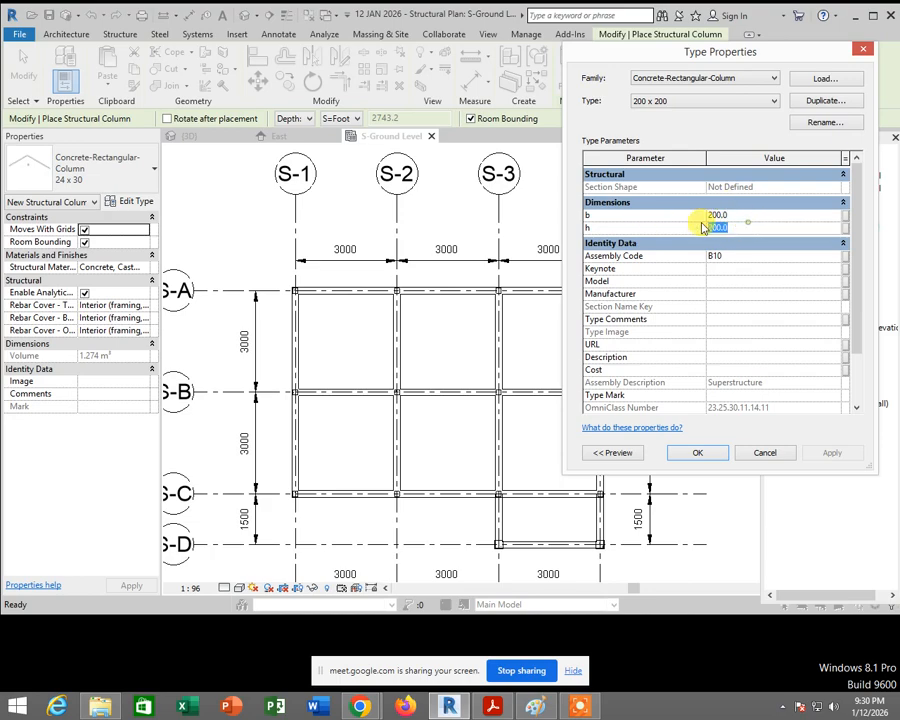
click(705, 453)
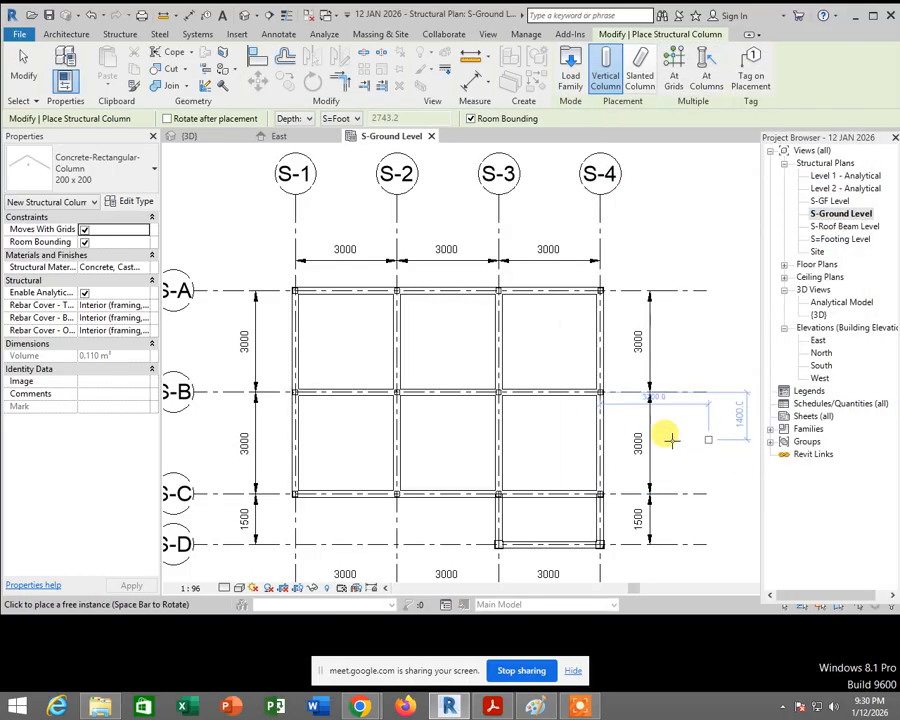
Step: Set the column placement to Depth, reaching down to S=Footing Level
click(311, 119)
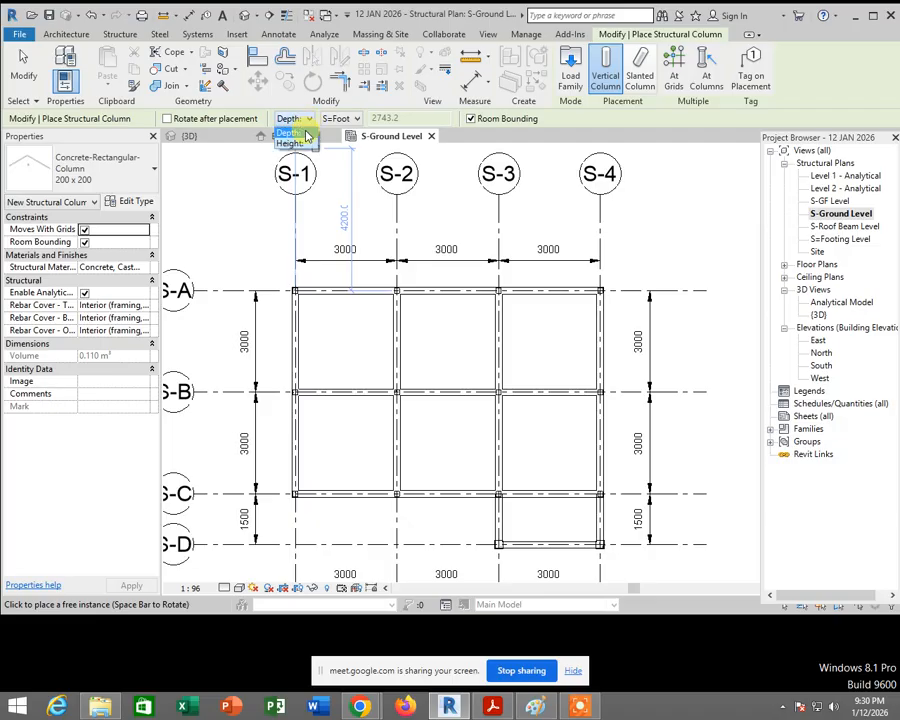
click(308, 131)
click(309, 121)
click(310, 133)
click(310, 119)
click(309, 135)
click(340, 119)
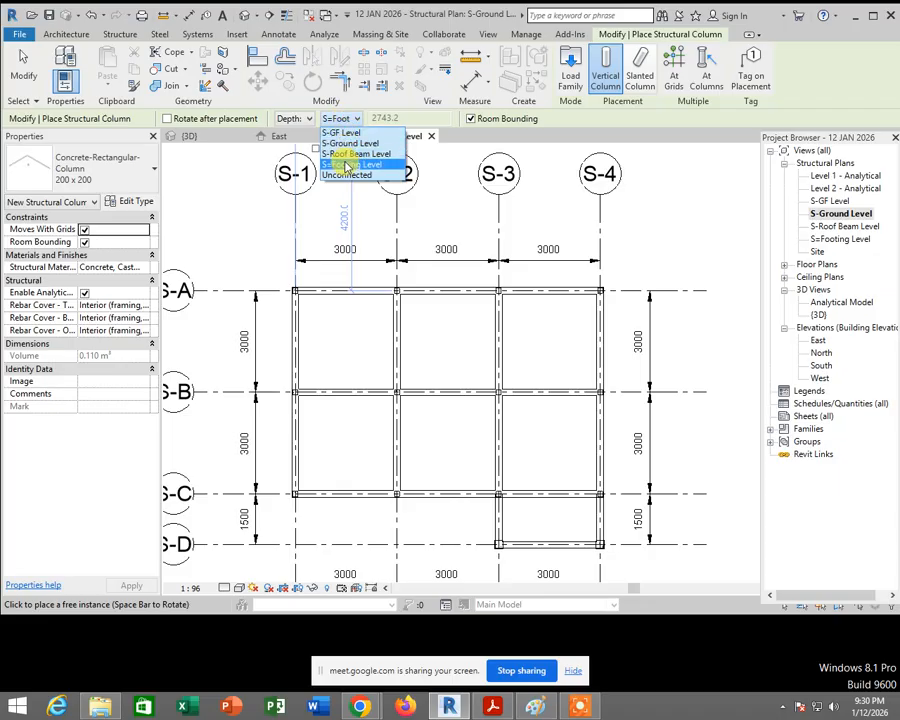
click(343, 162)
Step: Place 200 x 200 columns along grid S-A at its intersections with S-1, S-2, S-3 and S-4
scroll(318, 251, up, 4)
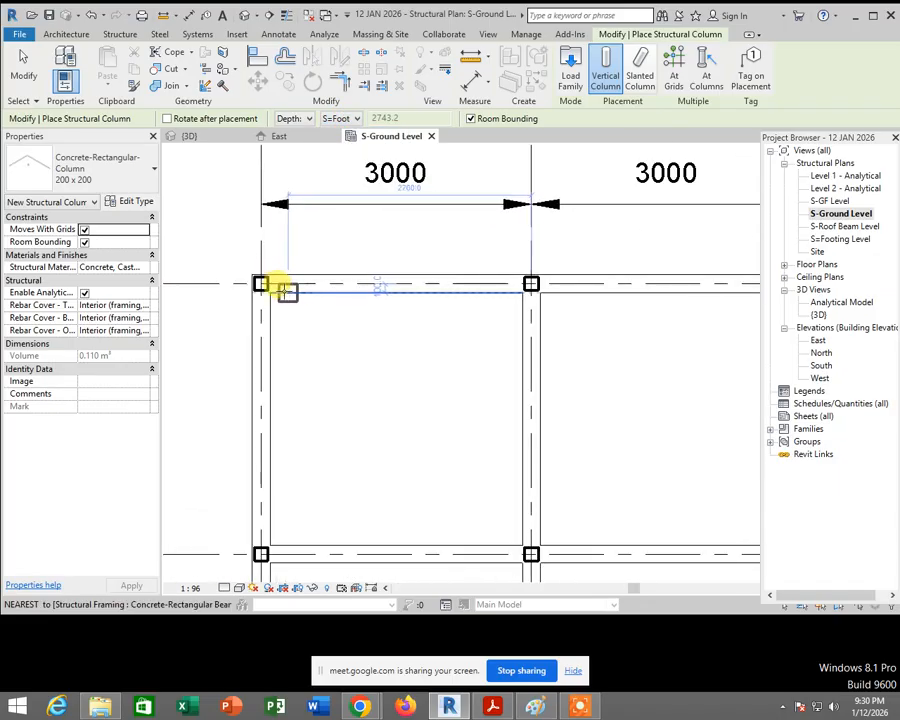
click(261, 283)
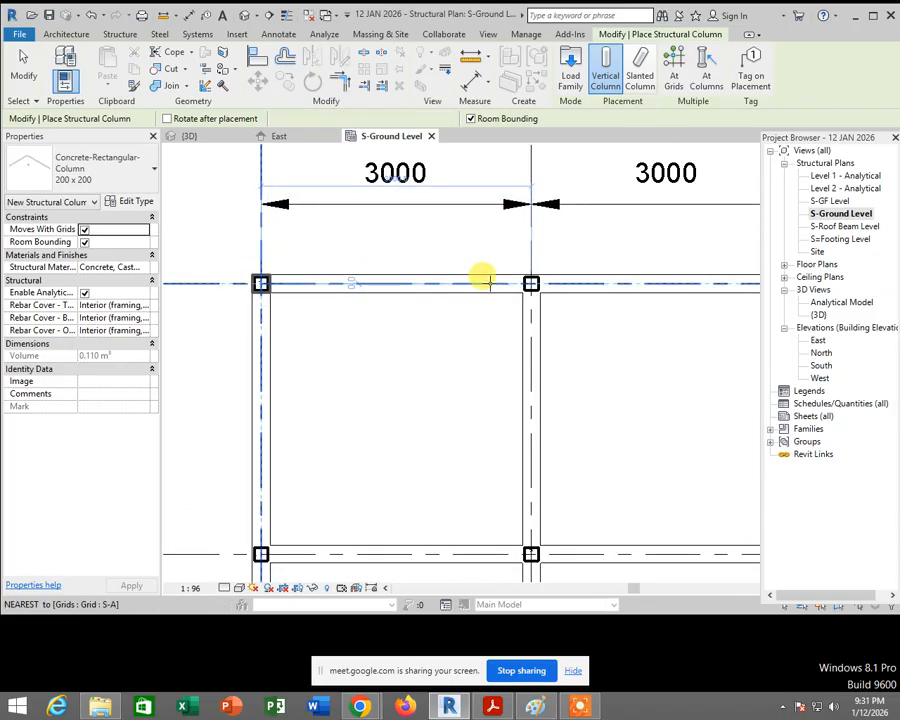
click(528, 282)
scroll(582, 326, down, 3)
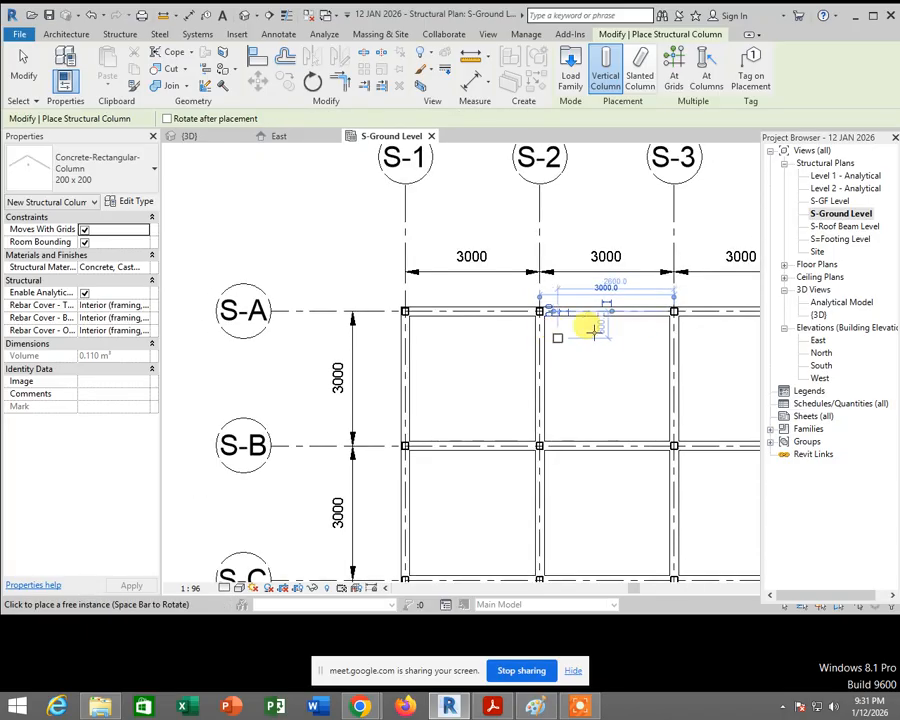
scroll(636, 318, up, 2)
middle_drag(636, 318, 498, 293)
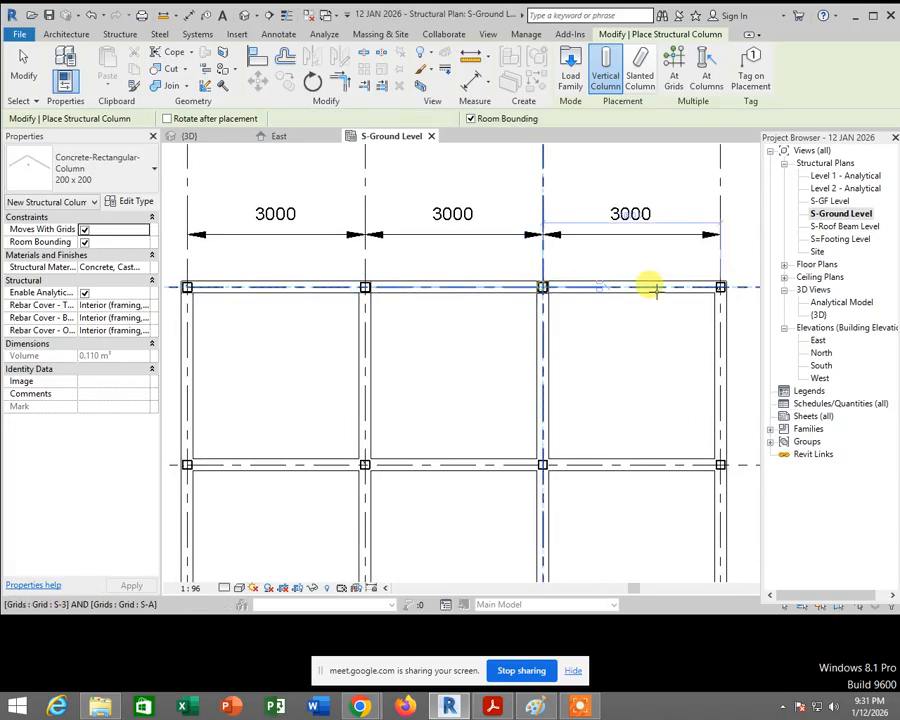
click(720, 286)
Step: Place 200 x 200 columns along grid S-B at its intersections with S-4, S-3, S-2 and S-1
middle_drag(684, 380, 640, 267)
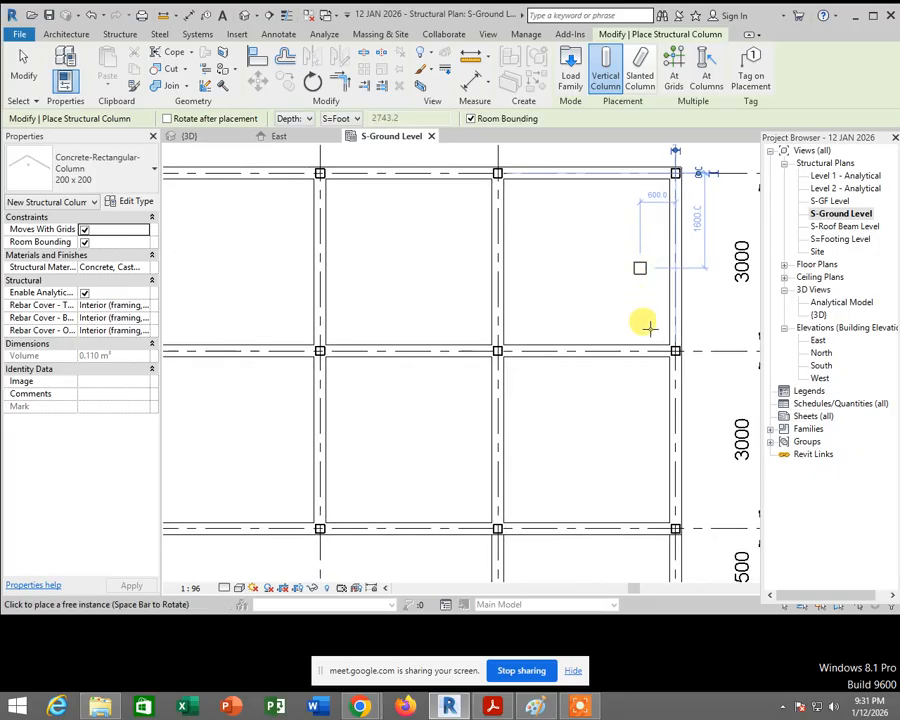
scroll(640, 269, up, 1)
click(476, 362)
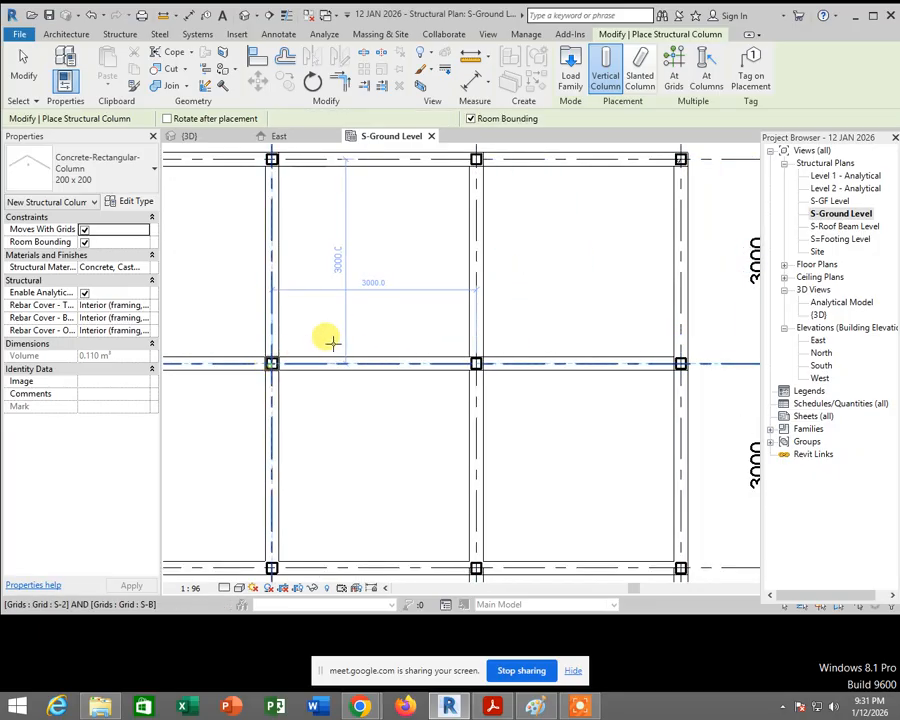
scroll(355, 334, down, 1)
middle_drag(518, 331, 614, 319)
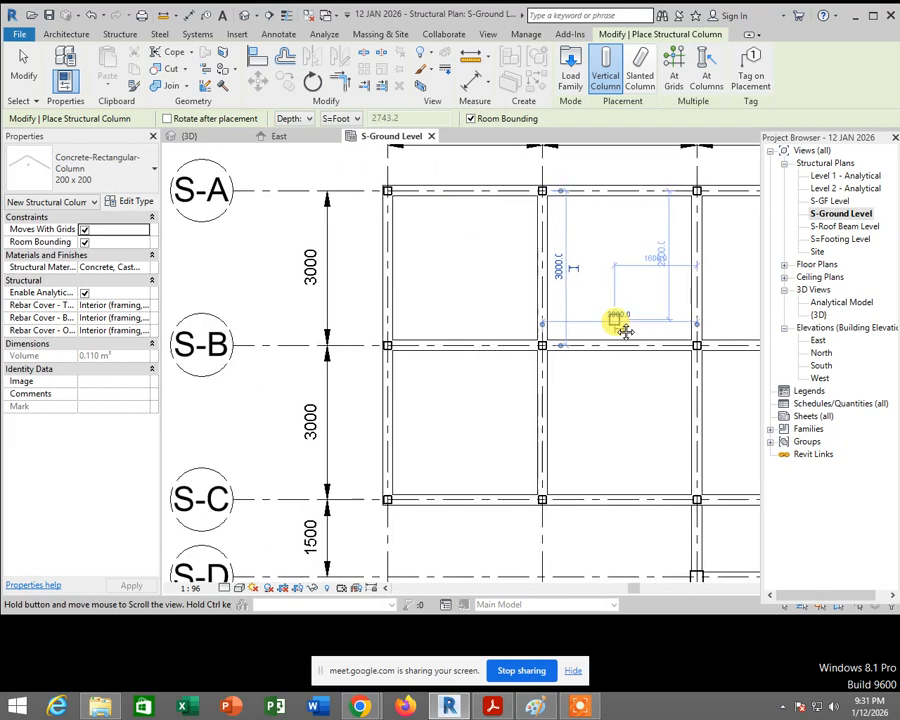
click(389, 345)
Step: Place 200 x 200 columns along grid S-C at S-1 to S-4 and on grid S-D at S-3 and S-4, then end placement
middle_drag(573, 375, 535, 262)
click(351, 386)
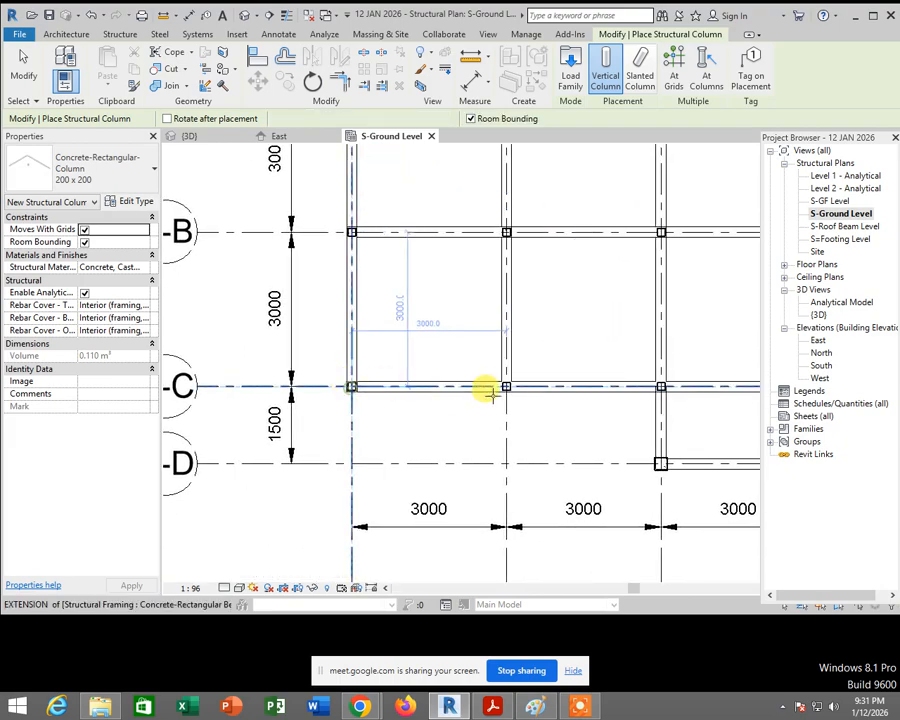
click(506, 386)
middle_drag(604, 370, 482, 365)
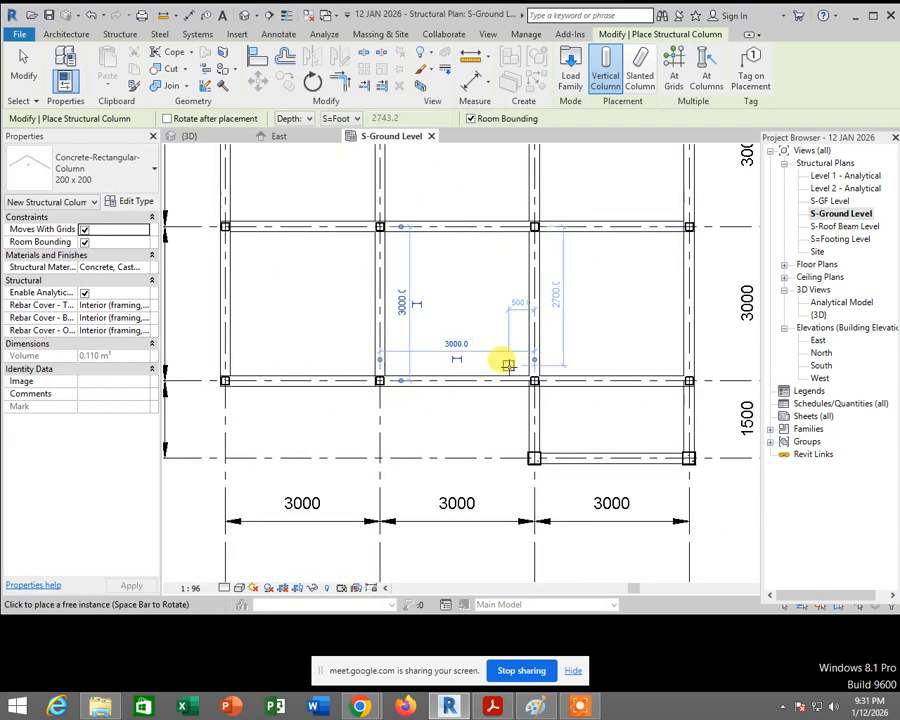
scroll(508, 365, up, 1)
click(537, 381)
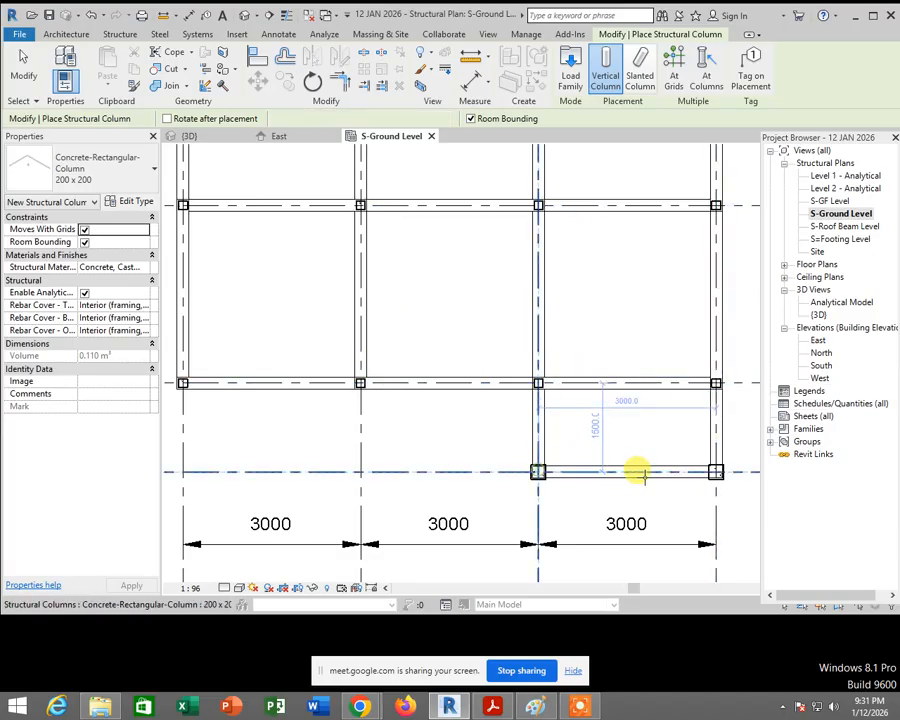
click(715, 470)
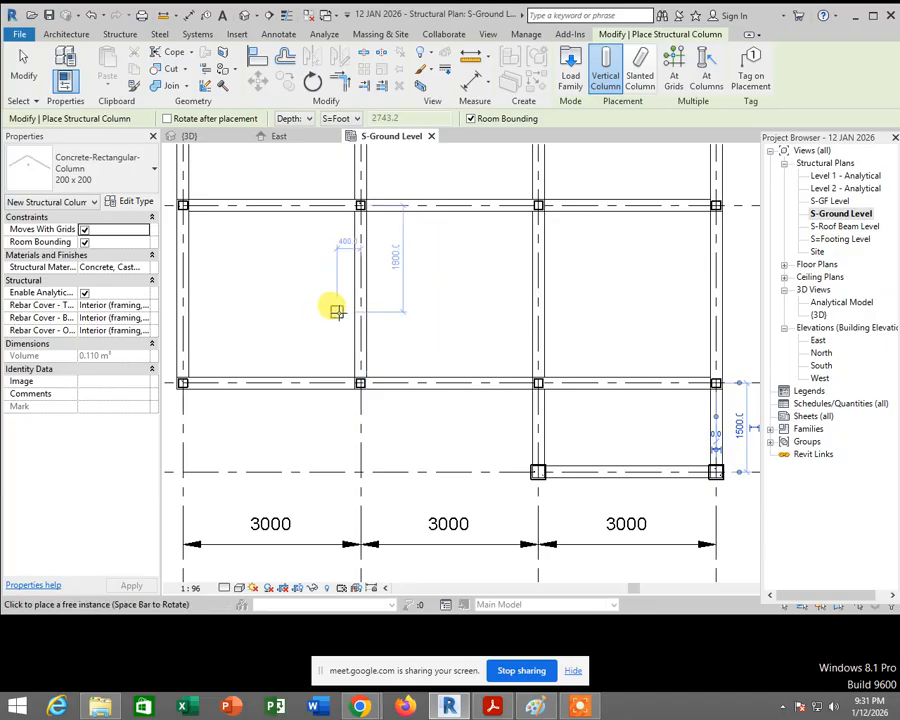
key(Escape)
key(Escape)
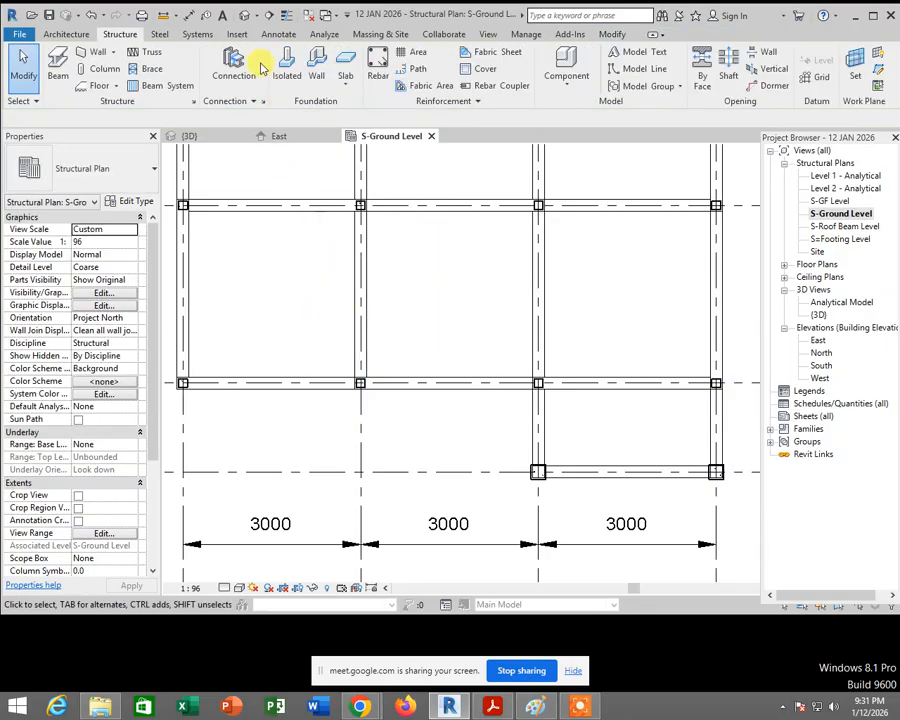
Step: Inspect the column stubs below the ground beams in the 3D view
click(243, 20)
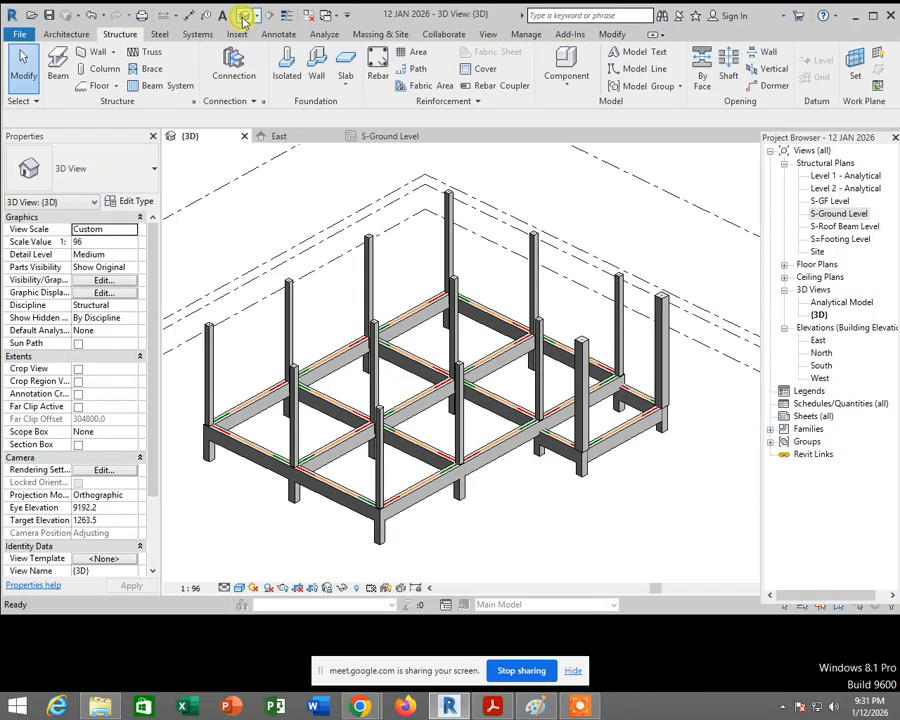
scroll(450, 550, down, 3)
shift+middle_drag(496, 538, 543, 510)
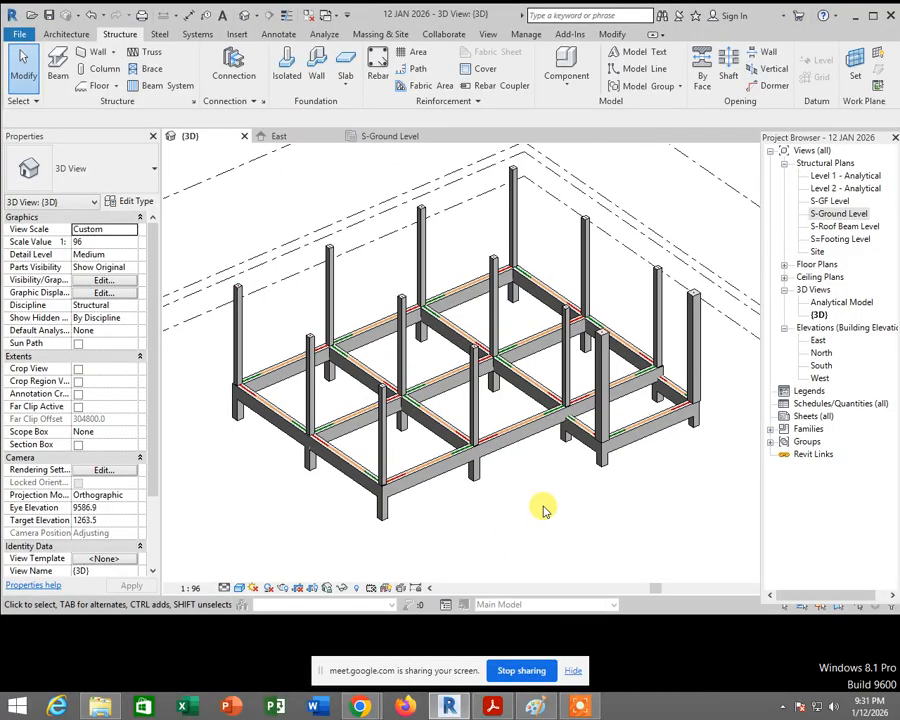
Step: Switch to Revit Book 2023.pdf in Acrobat and look up the pages on placing isolated footings at the footing level
click(492, 707)
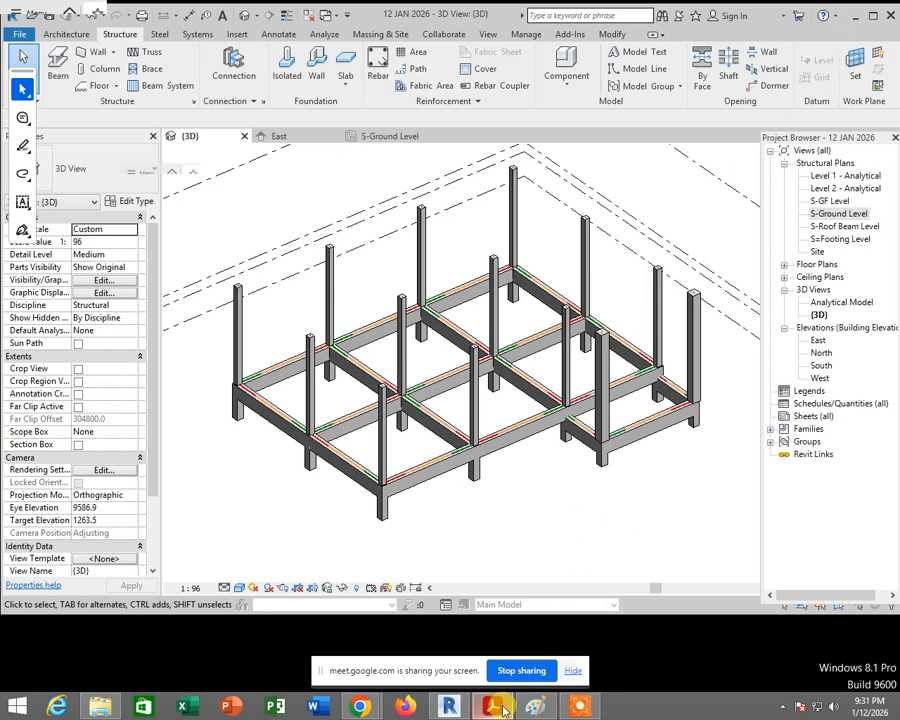
mouse_move(497, 712)
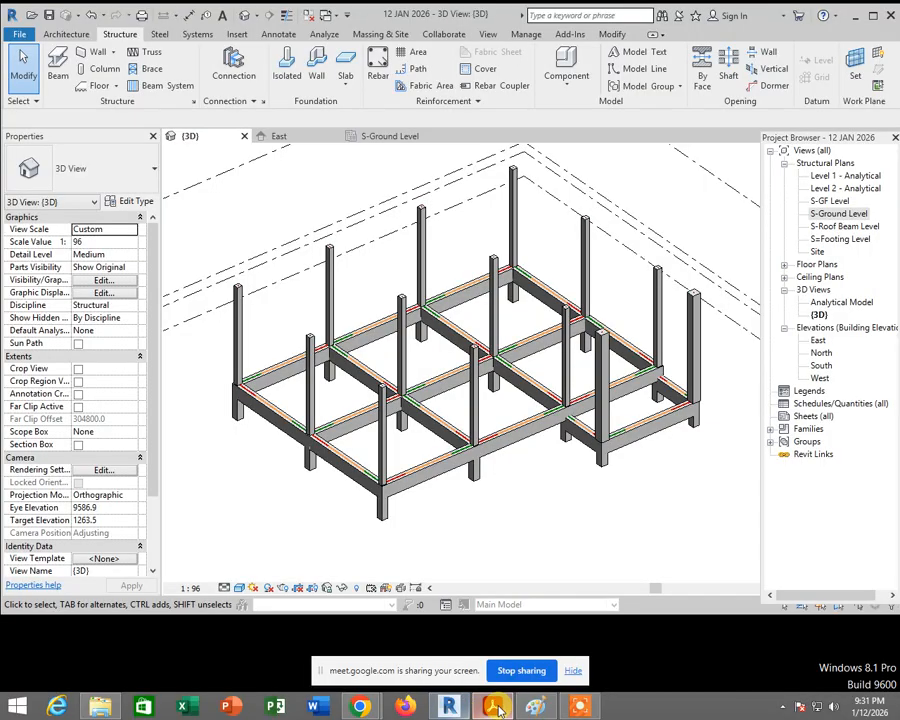
key(alt+Tab)
scroll(533, 458, down, 10)
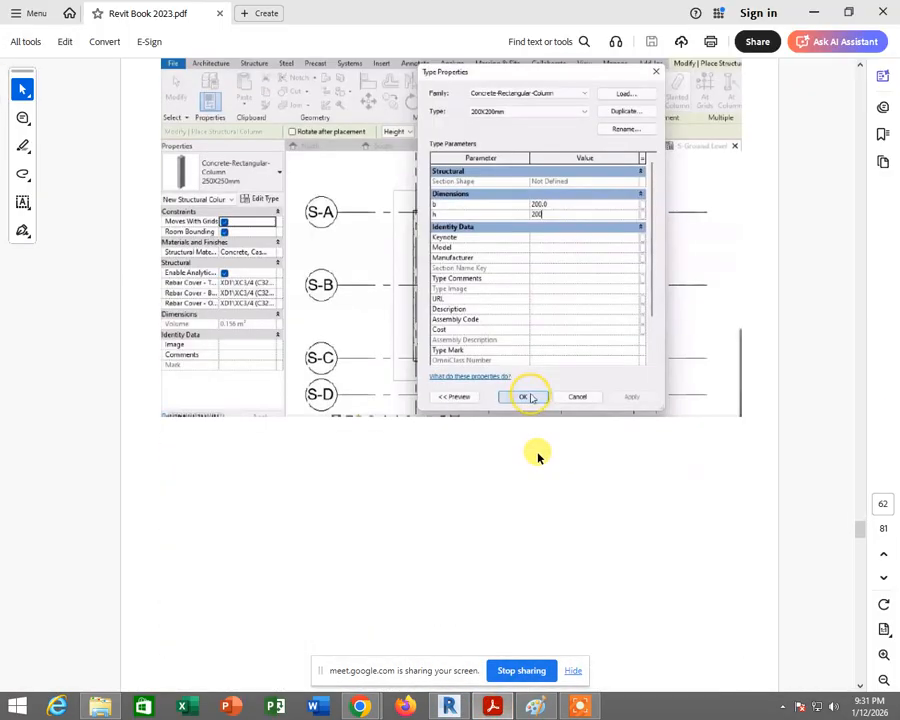
scroll(538, 455, down, 10)
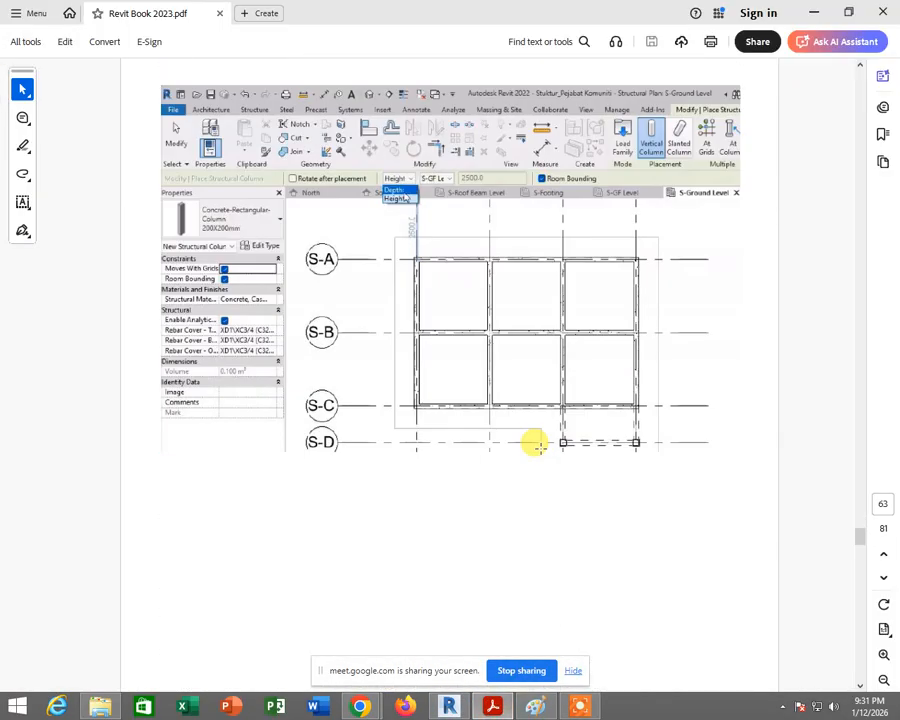
scroll(538, 448, down, 10)
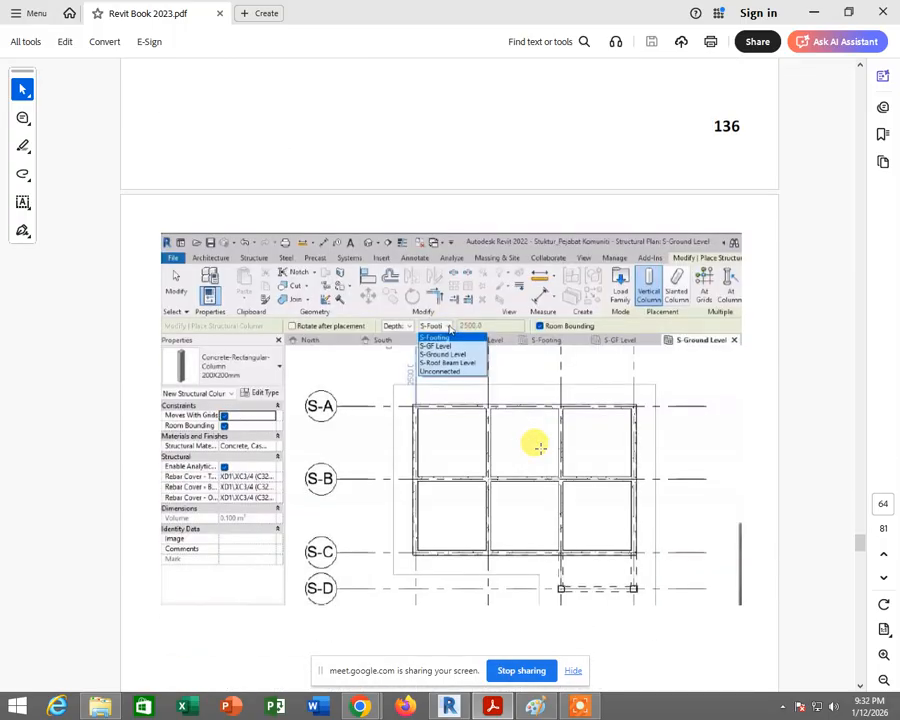
scroll(538, 448, down, 15)
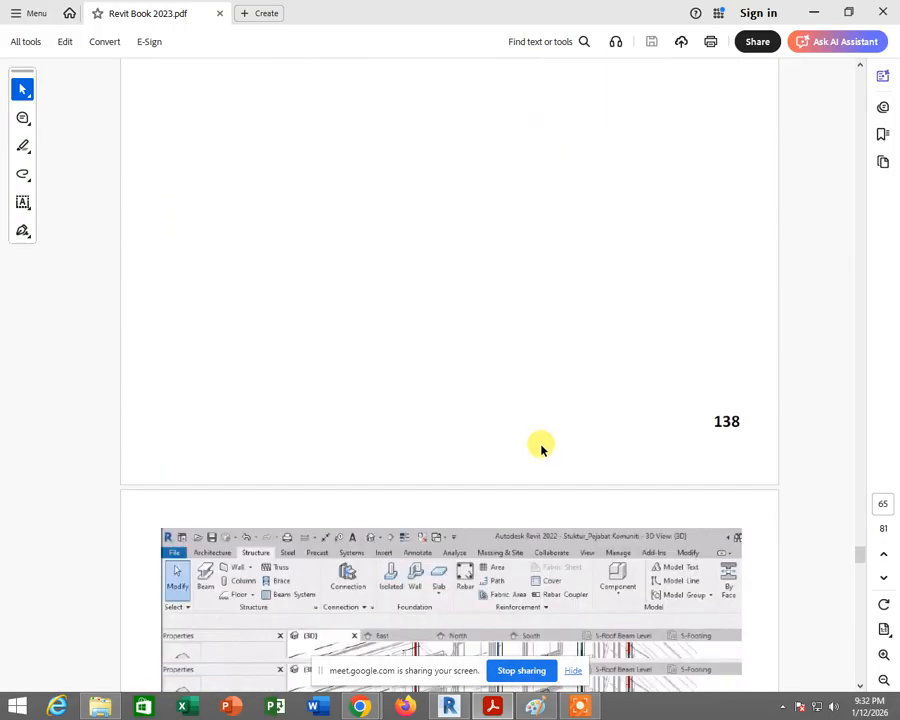
scroll(538, 440, down, 10)
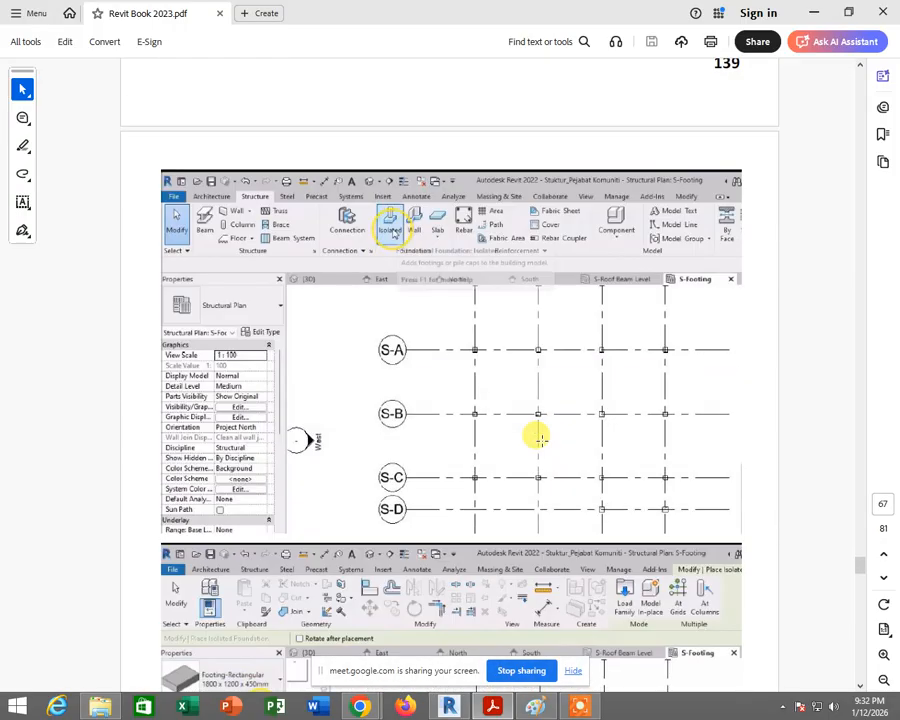
scroll(538, 437, down, 5)
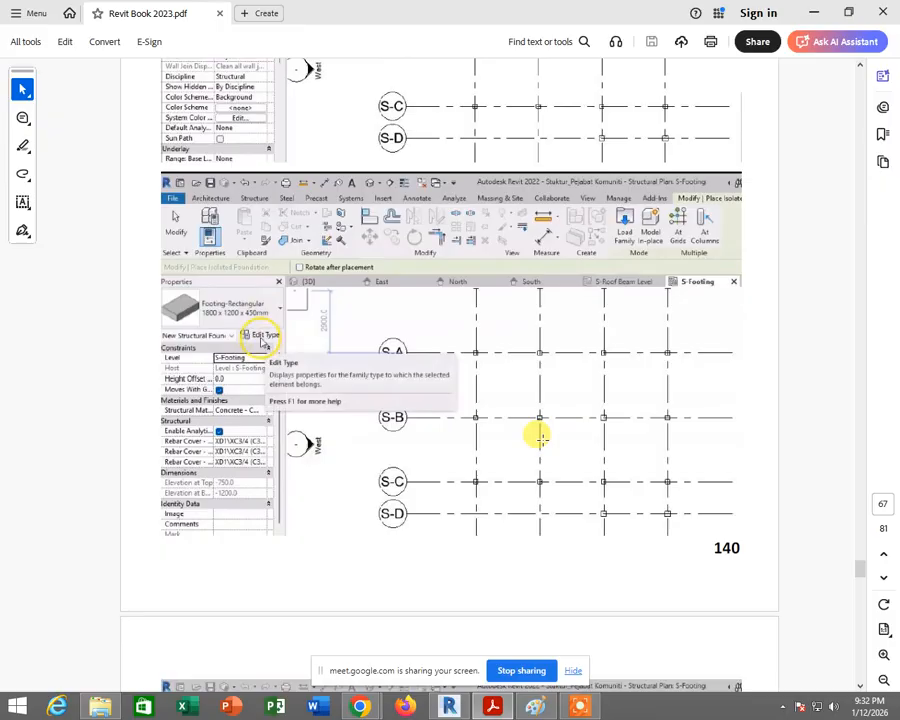
scroll(540, 437, down, 1)
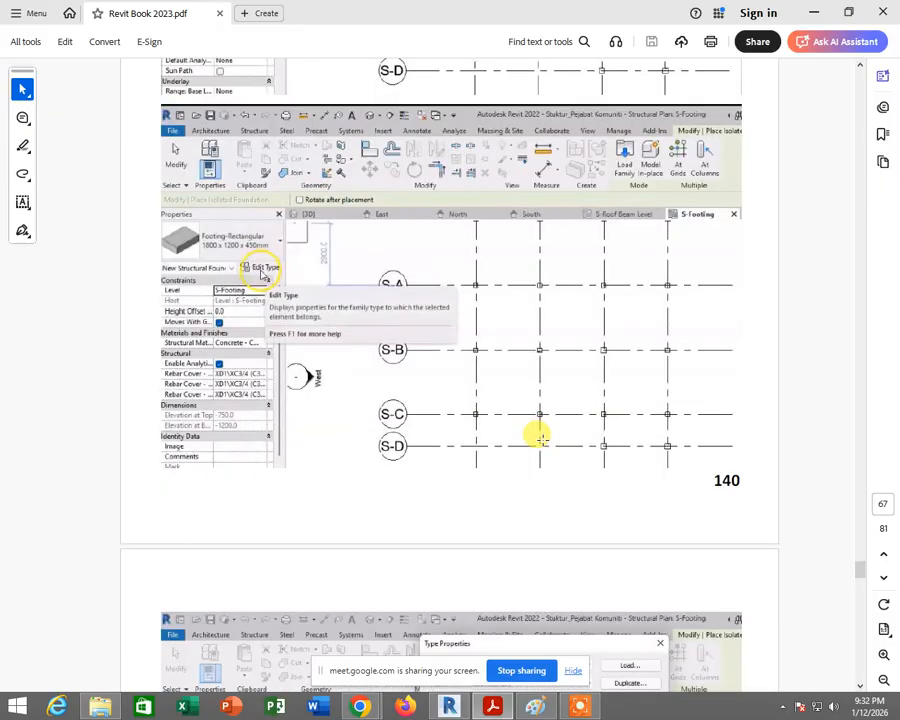
scroll(540, 437, up, 1)
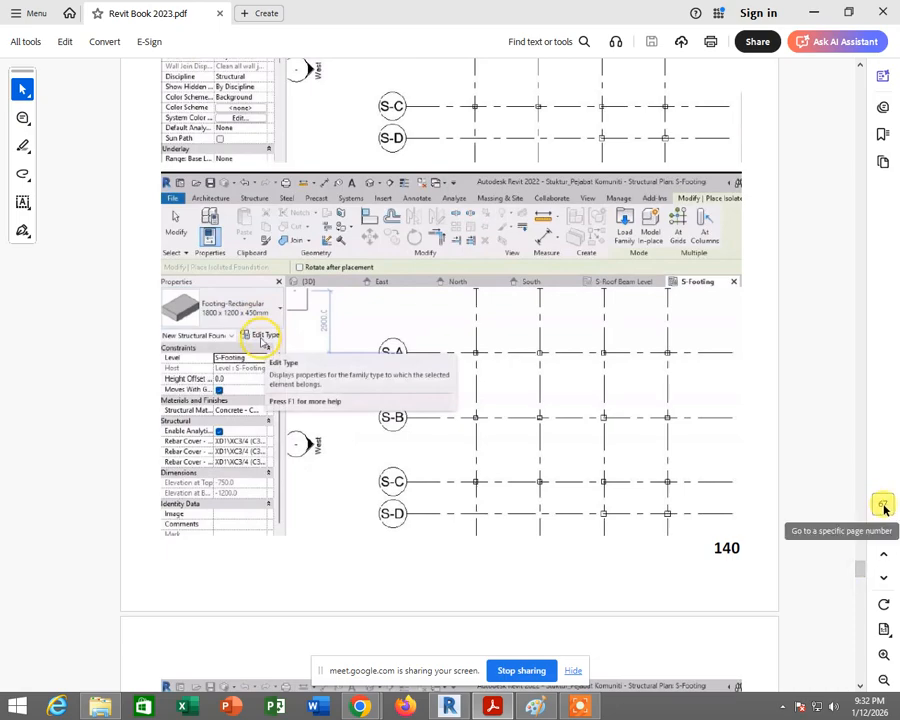
Step: Check the rectangular footing type's name and dimensions in the book, then return to Revit
scroll(370, 485, up, 5)
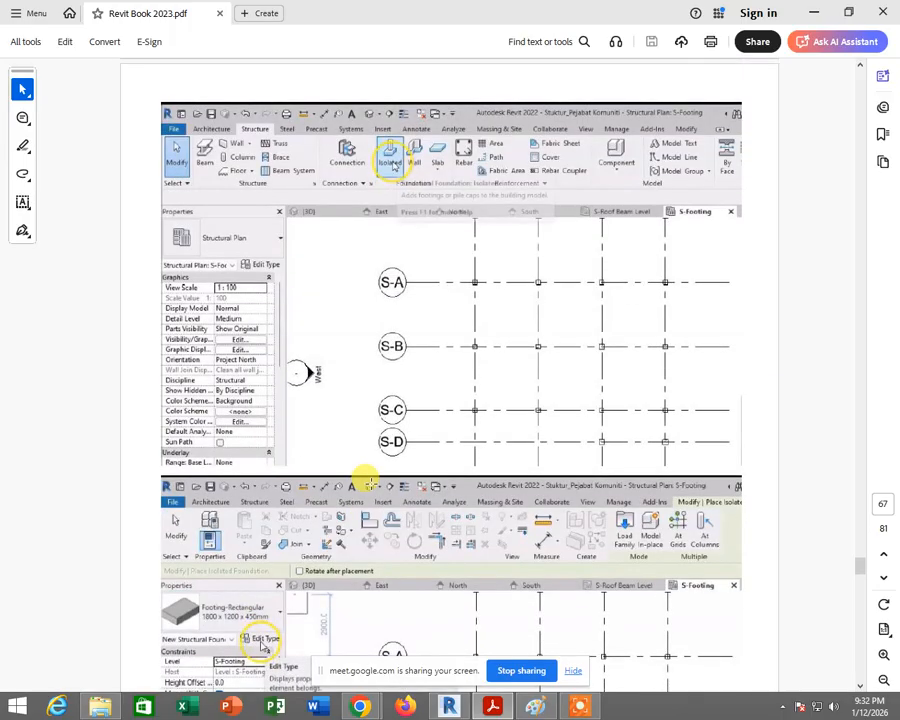
scroll(368, 483, down, 10)
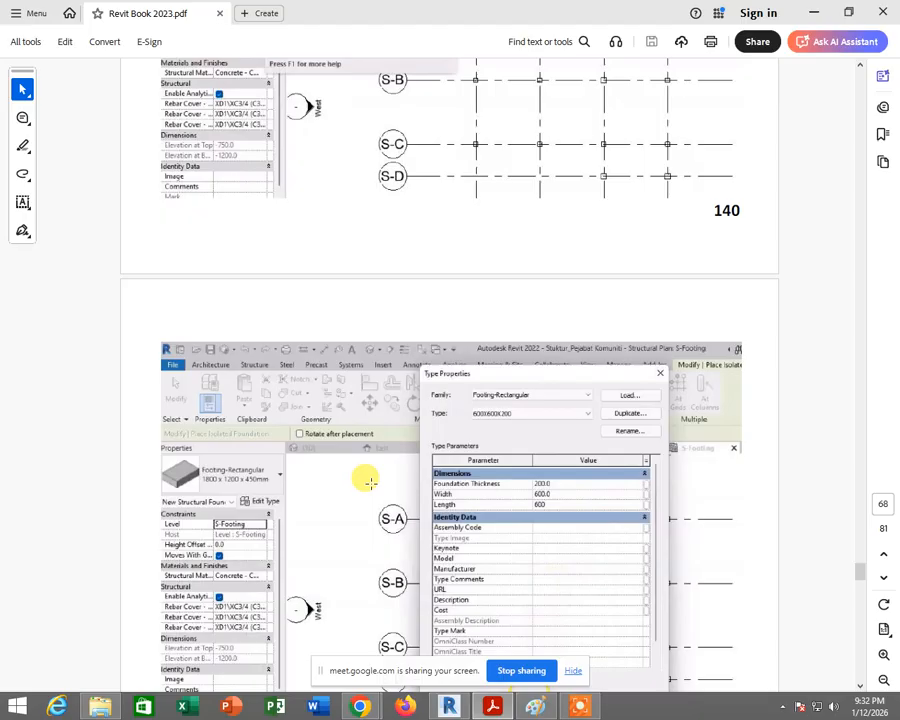
scroll(370, 483, down, 2)
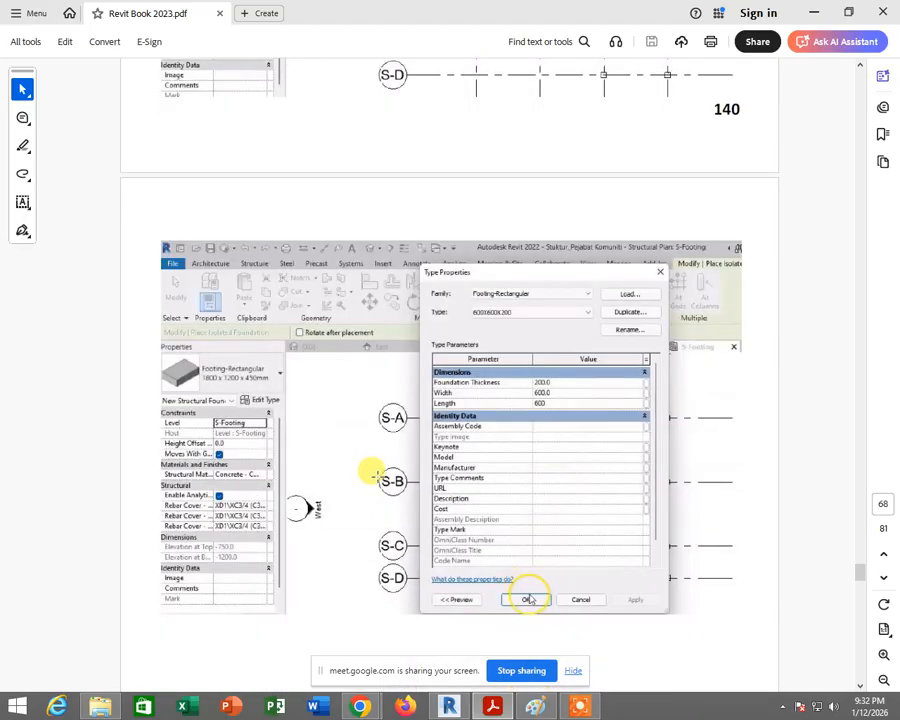
scroll(372, 474, down, 2)
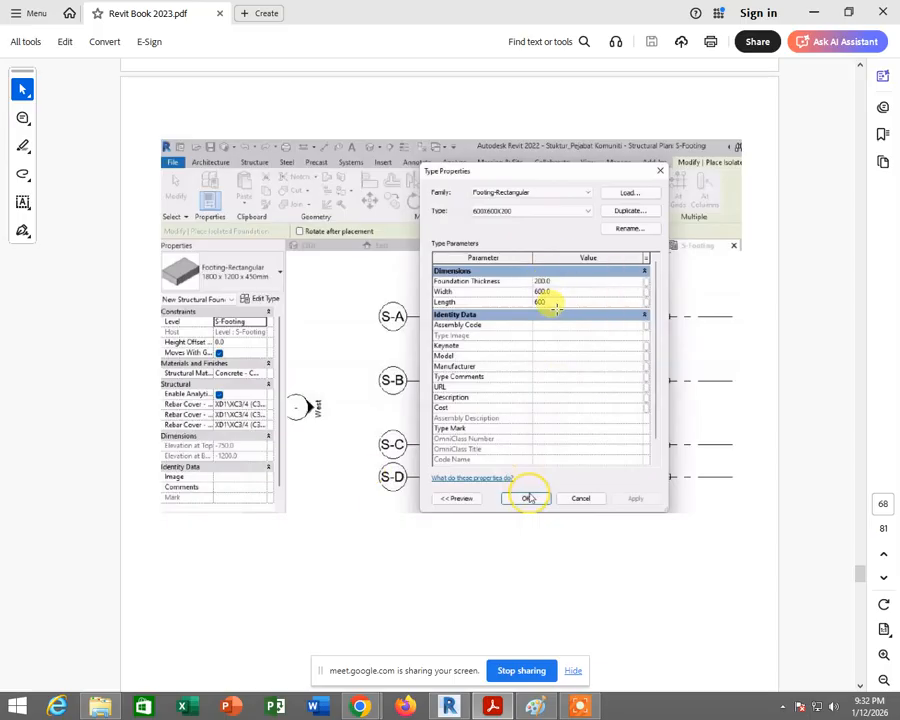
click(814, 14)
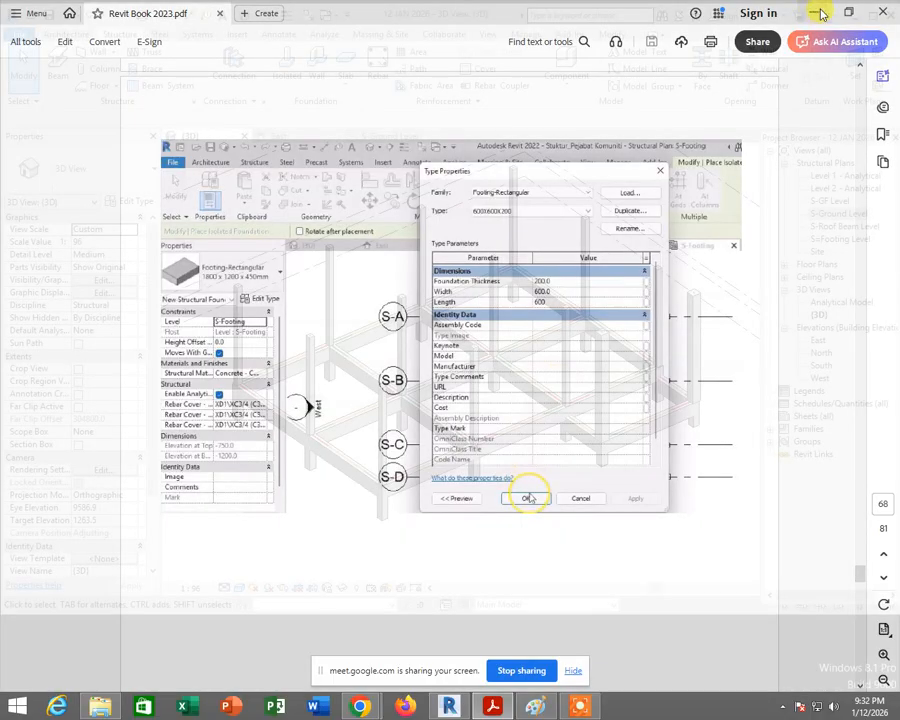
click(448, 707)
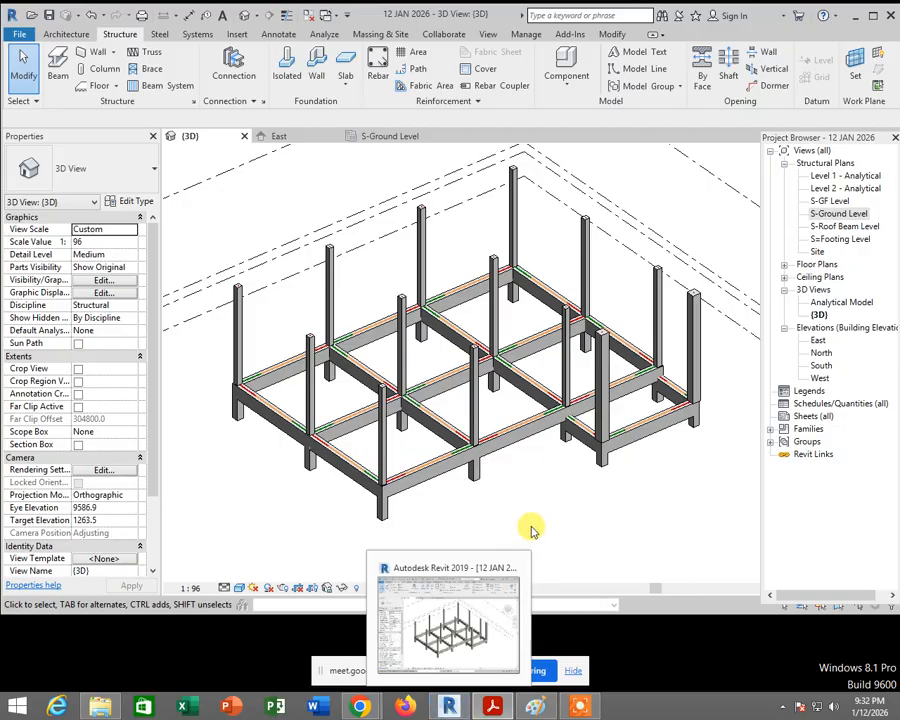
Step: Open the S=Footing Level structural plan with the whole column grid in view
click(838, 239)
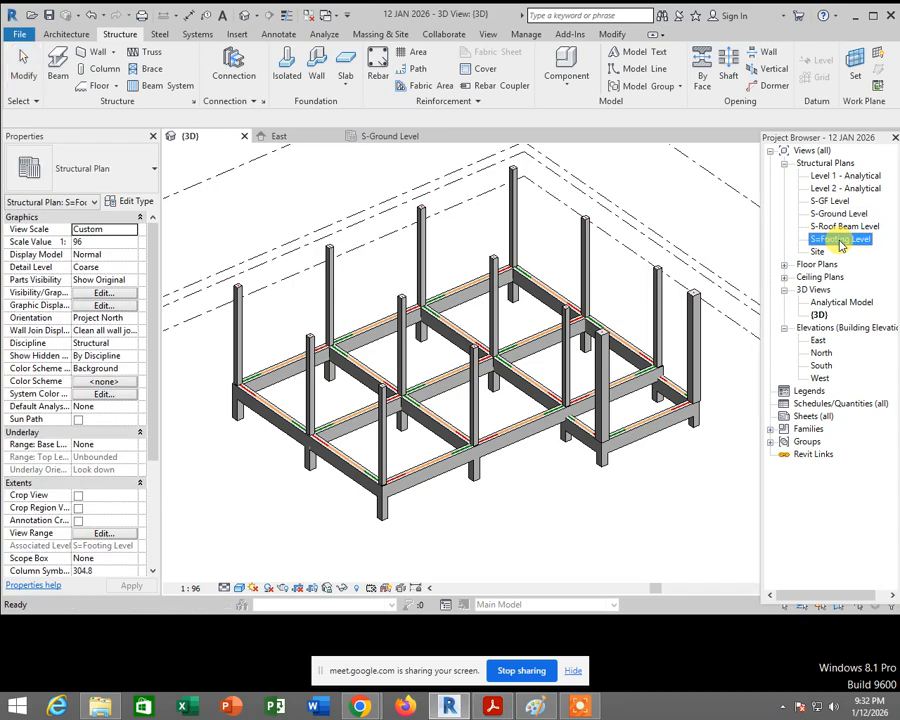
double_click(840, 240)
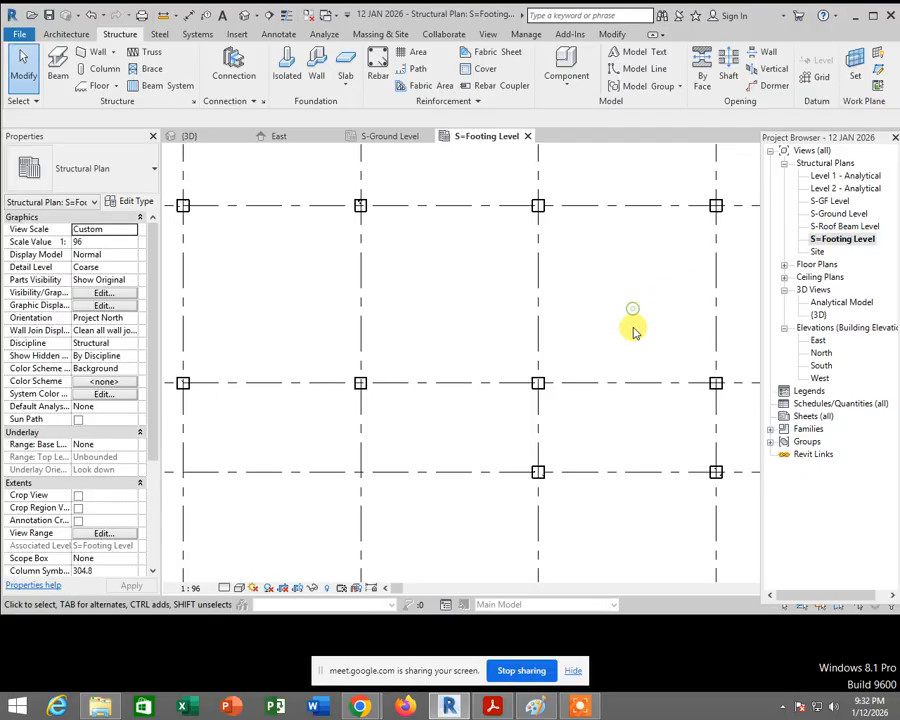
scroll(633, 330, down, 3)
middle_drag(615, 359, 478, 456)
middle_drag(434, 395, 472, 393)
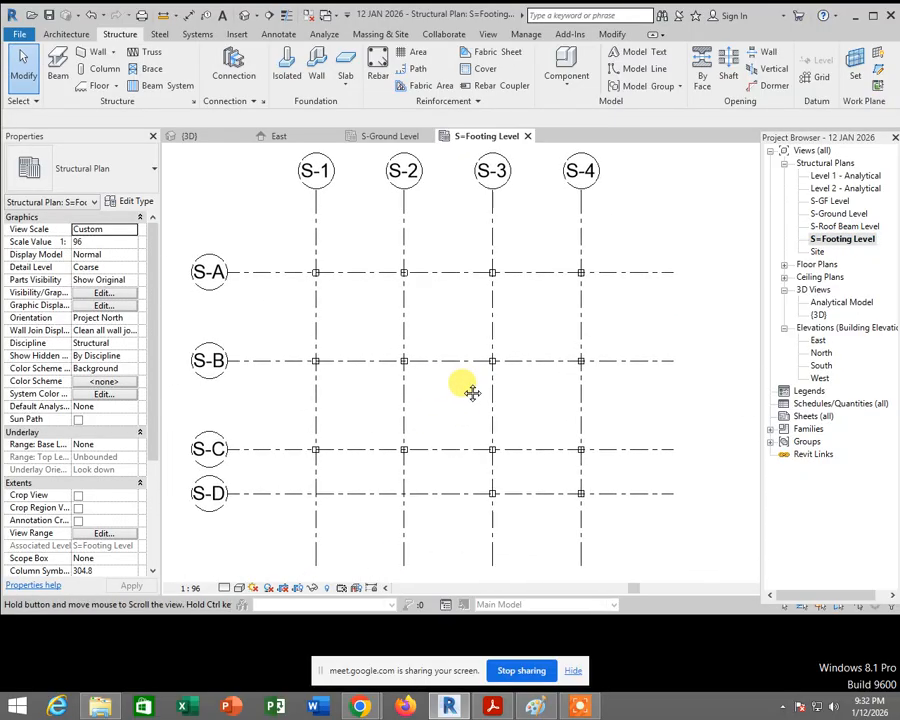
scroll(404, 362, up, 1)
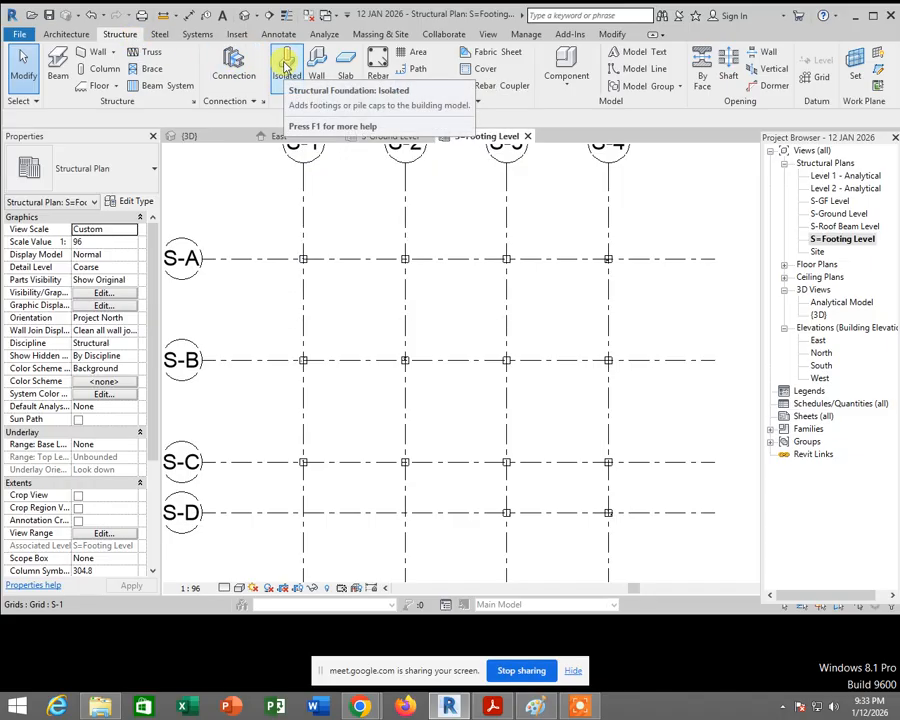
Step: Start an isolated foundation and duplicate the Footing-Rectangular 96" x 72" x 18" type as 200 X 600 X 600
click(285, 65)
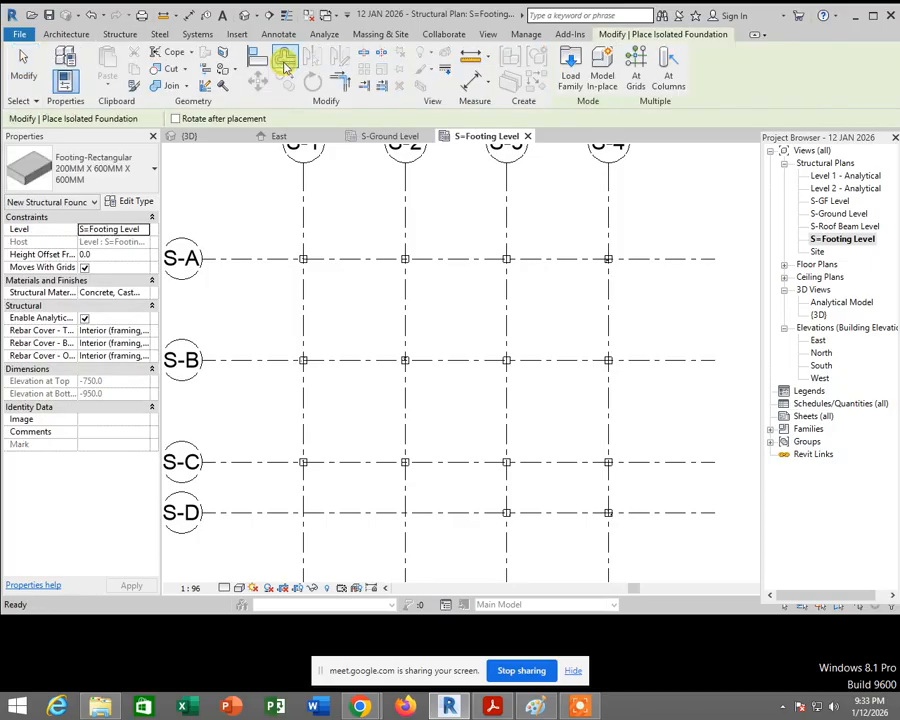
click(114, 178)
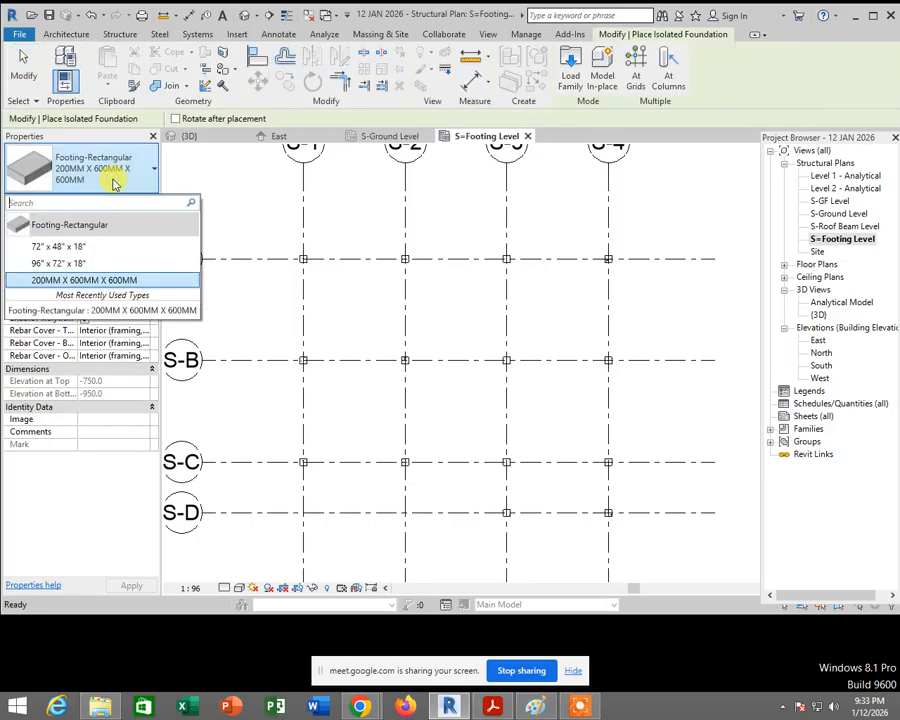
click(88, 264)
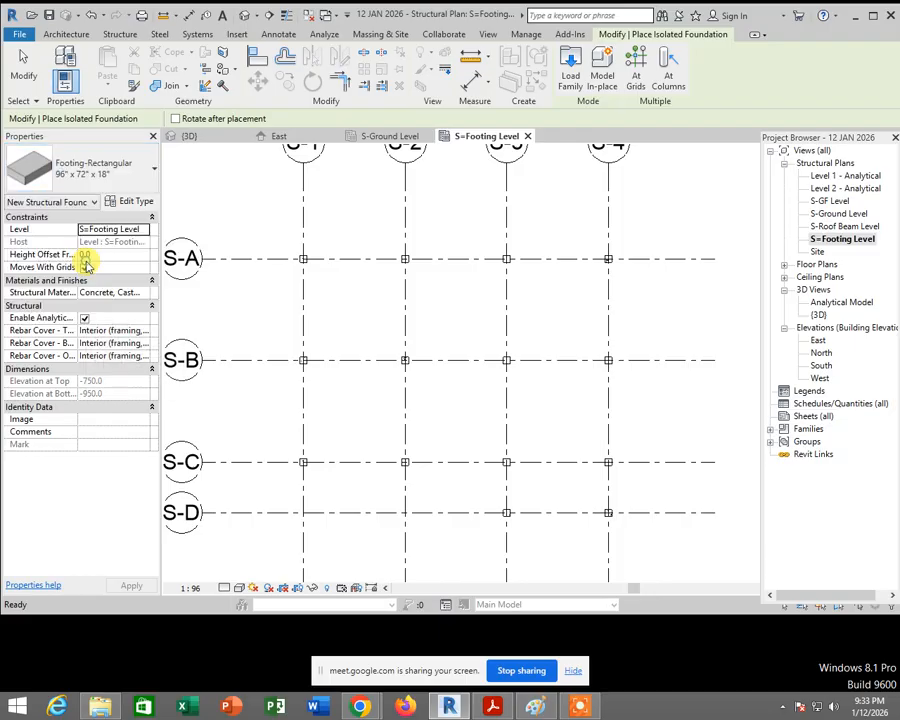
click(138, 202)
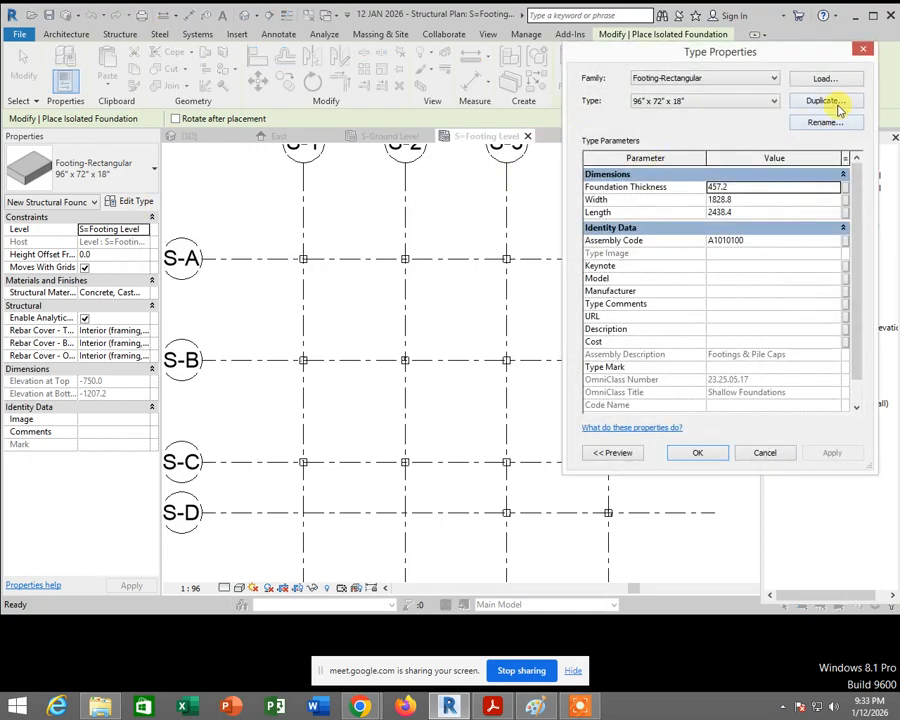
click(838, 106)
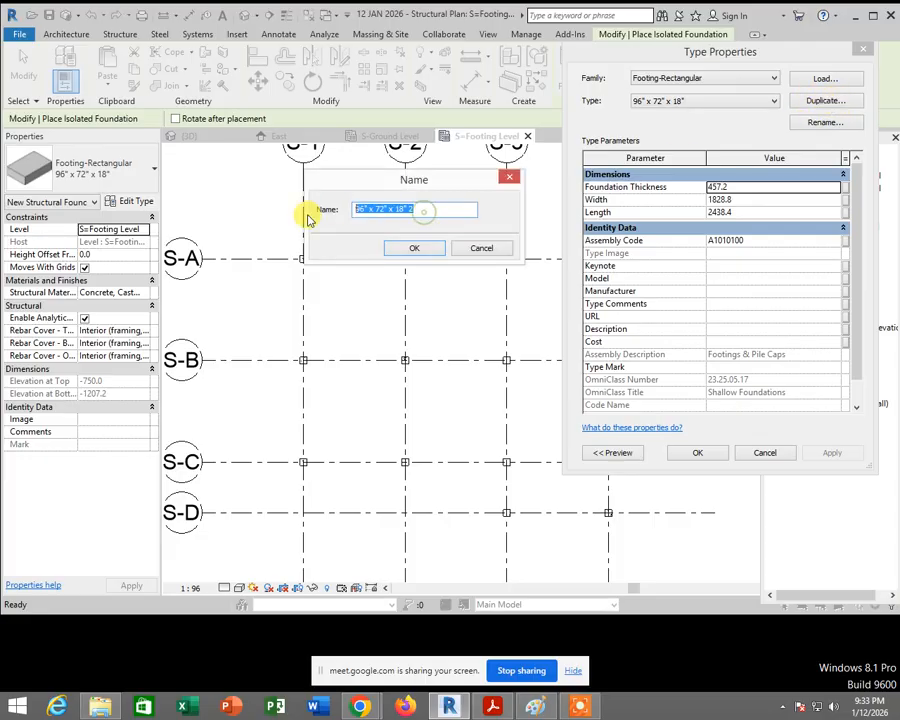
text(200 X 600 X 600)
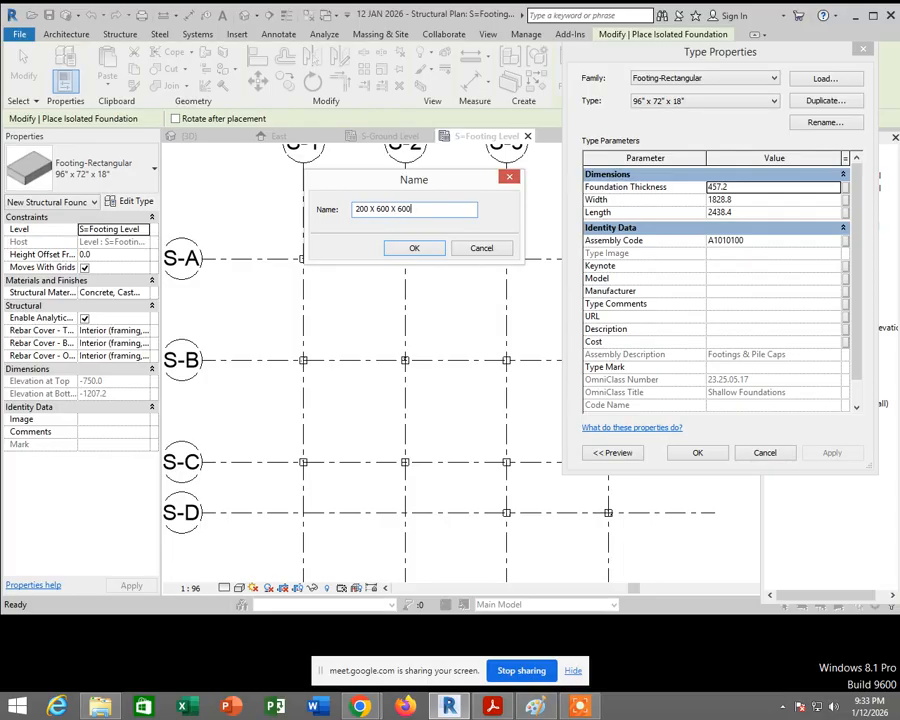
drag(430, 210, 297, 256)
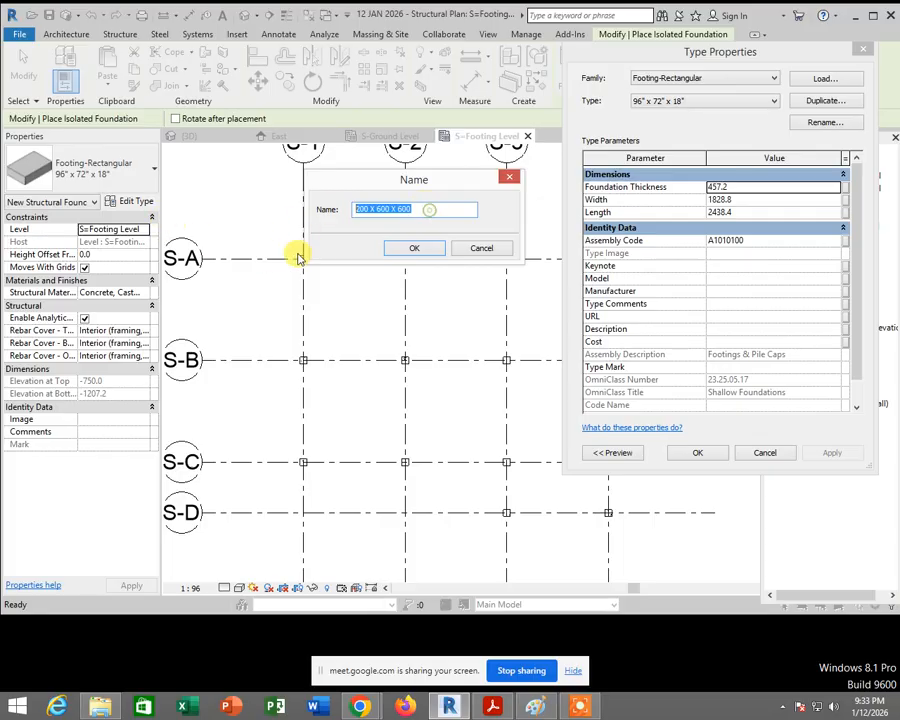
click(405, 249)
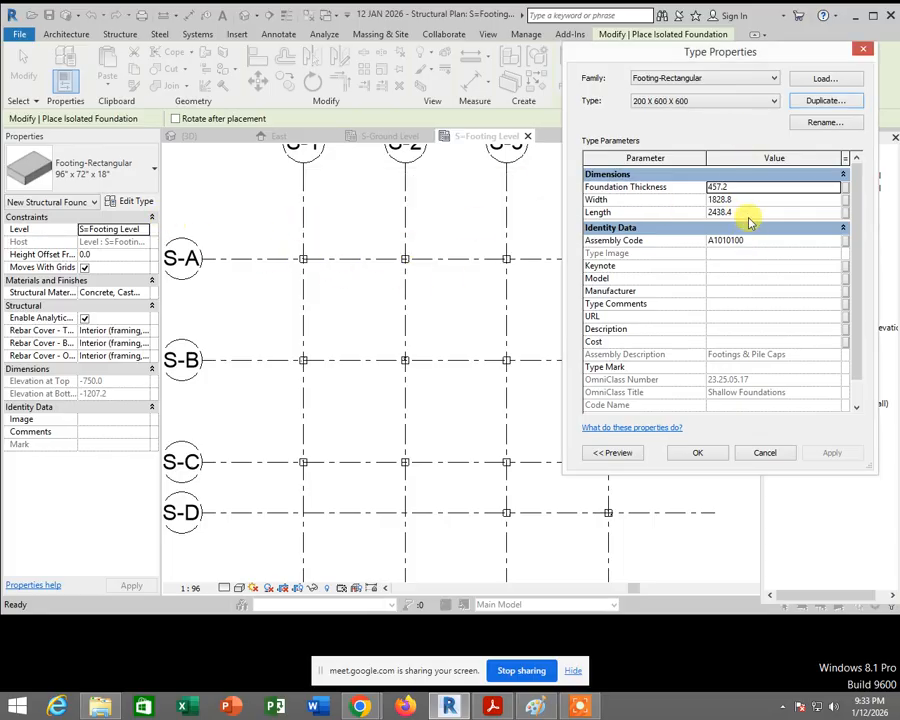
Step: Set the new footing type's foundation thickness to 200, width to 600 and length to 600, and apply the type
double_click(740, 186)
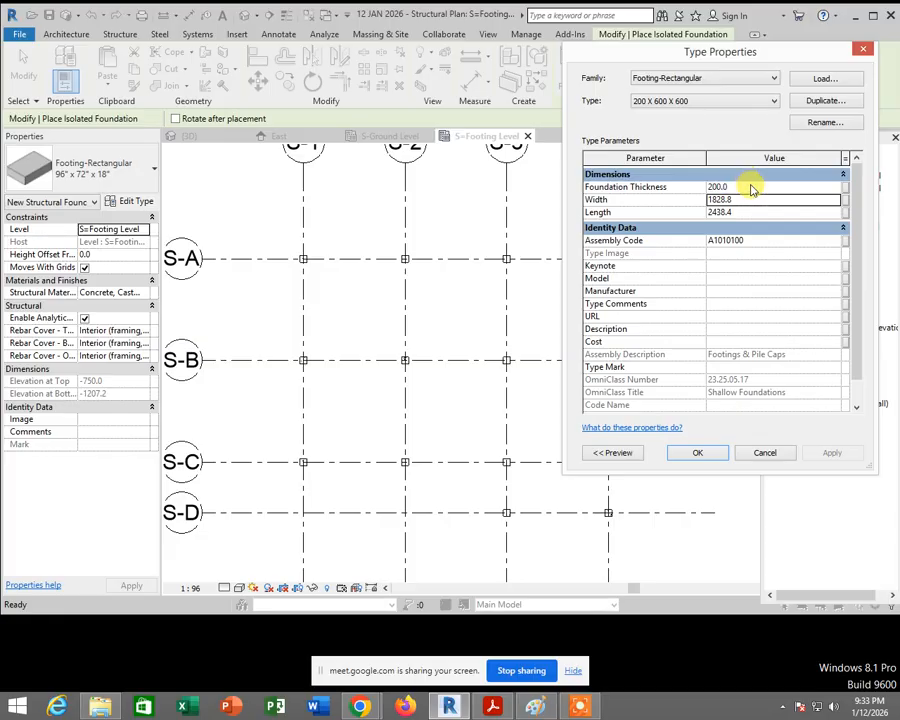
text(600)
key(Tab)
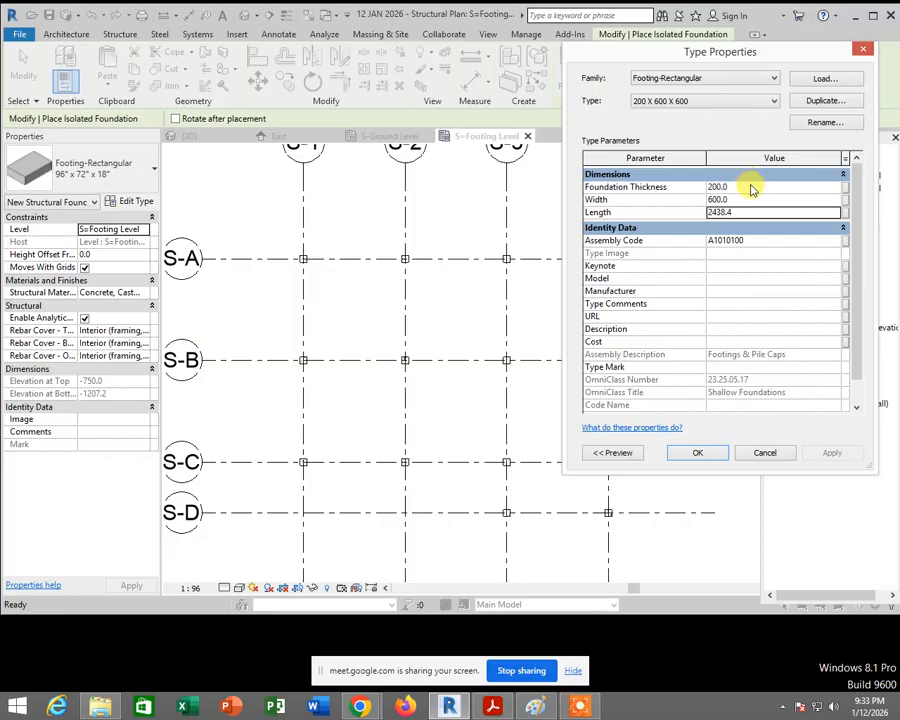
text(600.0)
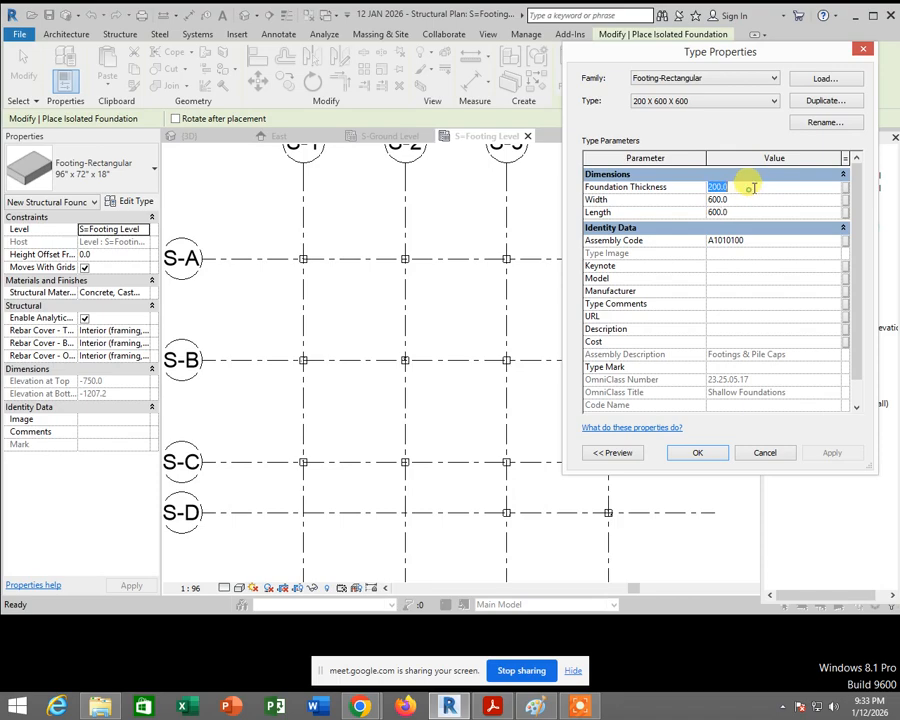
key(Tab)
key(Tab)
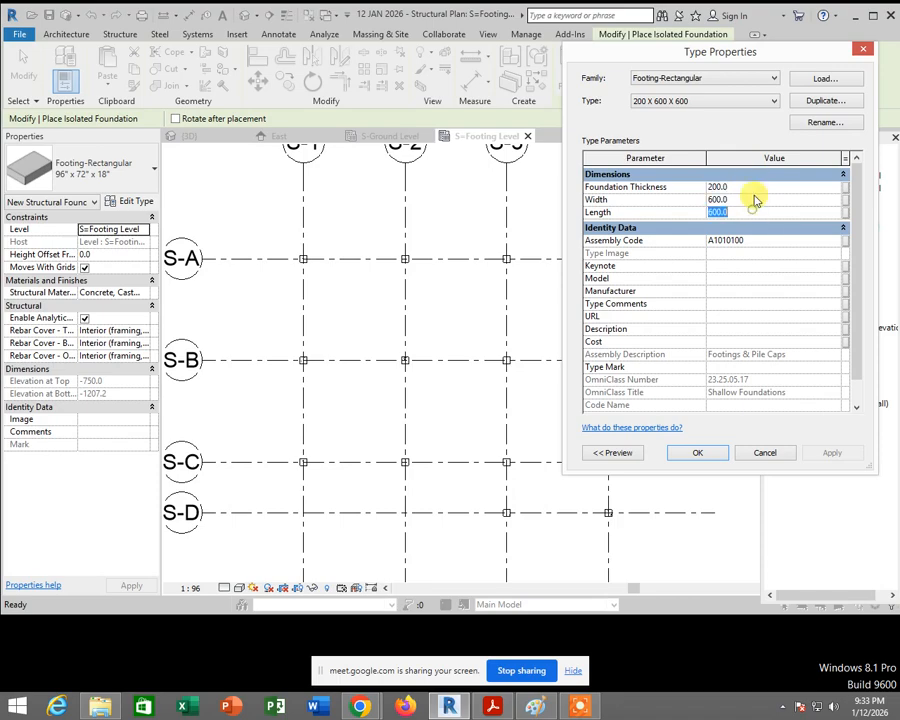
click(752, 196)
click(748, 210)
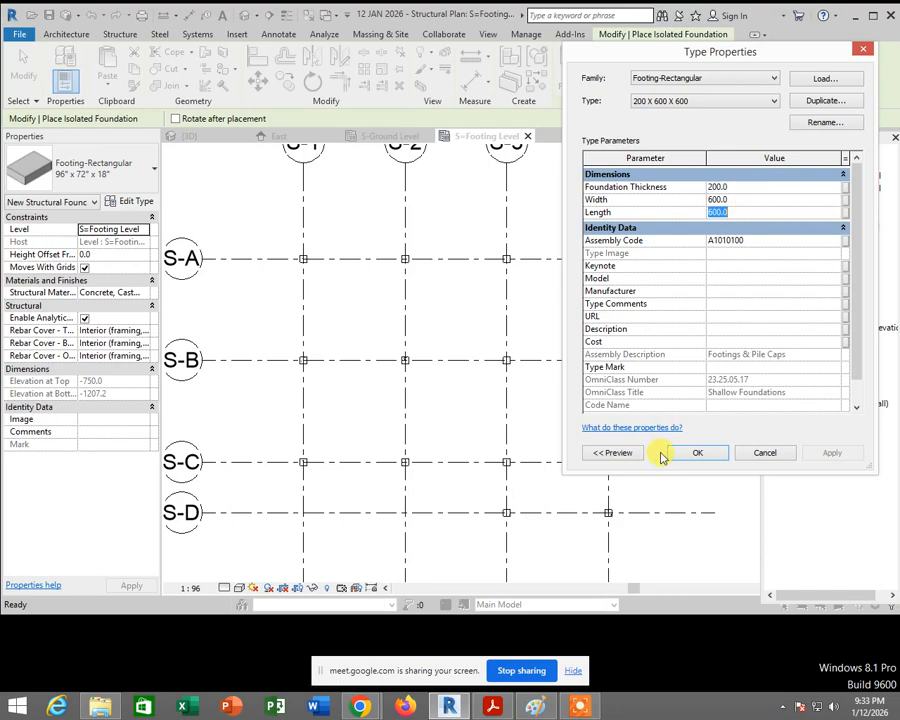
click(692, 455)
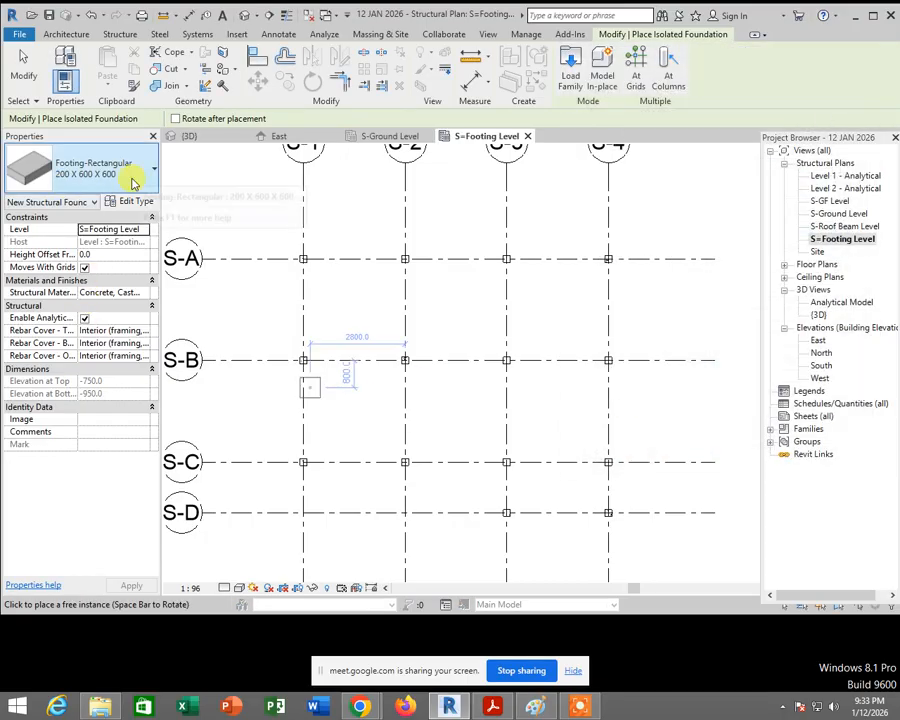
scroll(312, 248, up, 2)
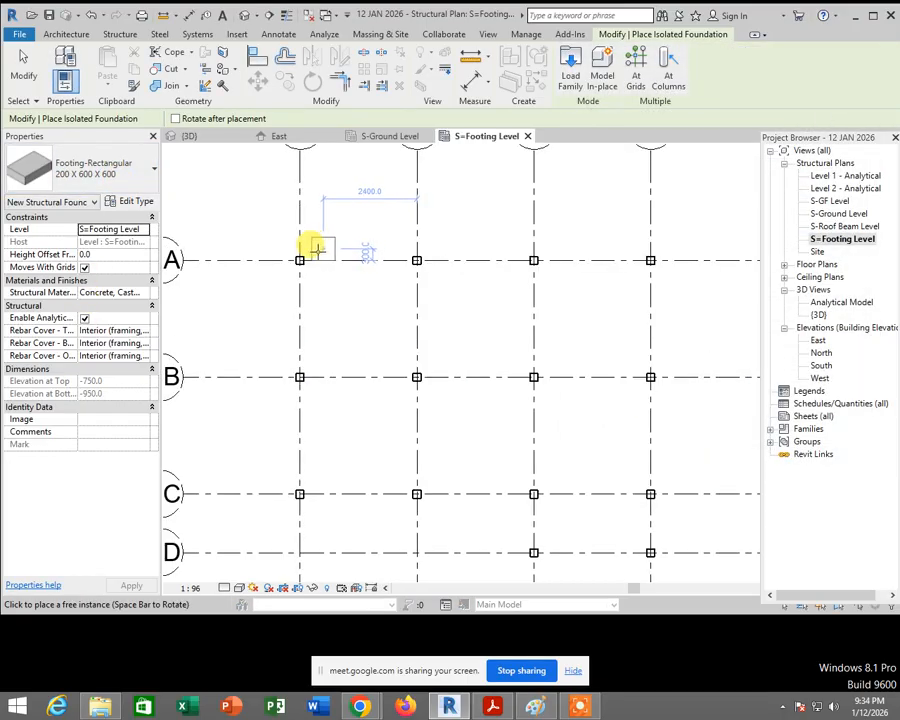
Step: Place 200 X 600 X 600 footings under all eight columns on grids S-A and S-B
click(299, 259)
click(415, 258)
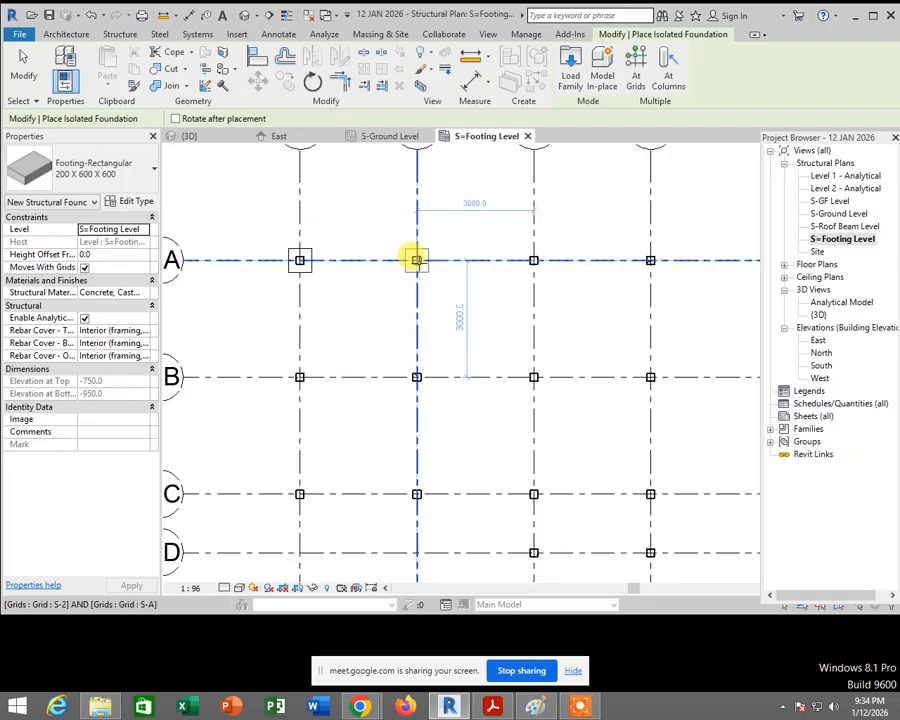
click(533, 259)
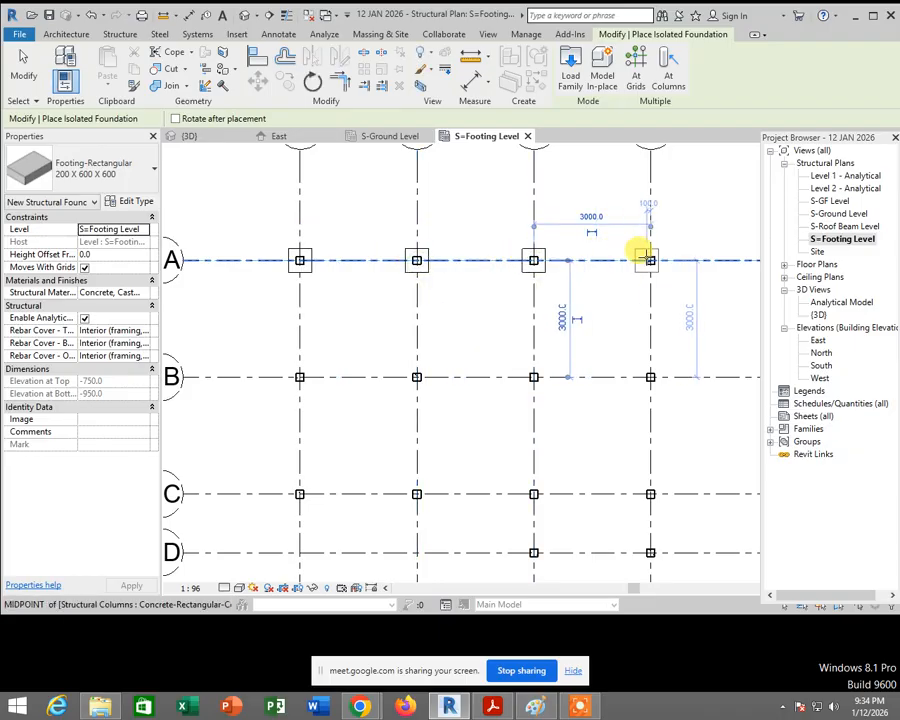
click(650, 259)
click(644, 374)
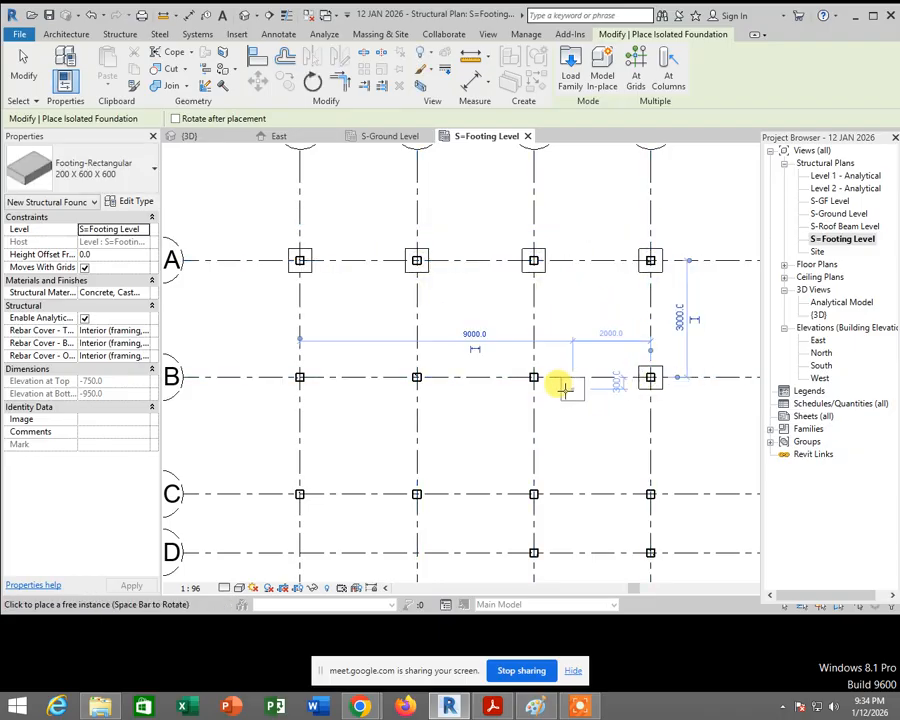
click(531, 375)
click(416, 376)
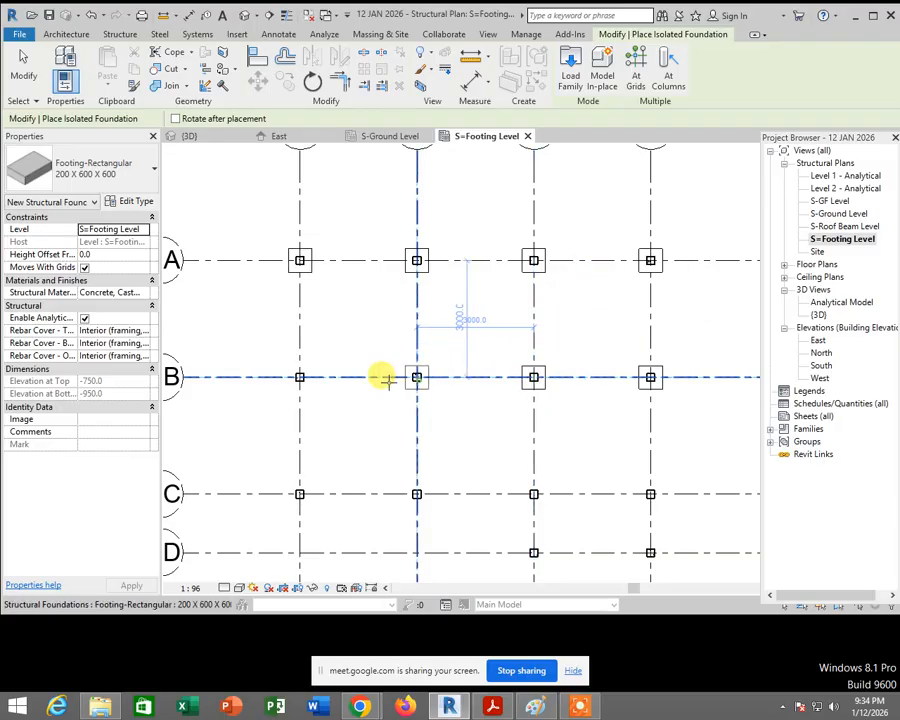
click(299, 376)
Step: Place the same footings under the four columns on grid S-C and the two on grid S-D, and end the placement
middle_drag(490, 384, 490, 295)
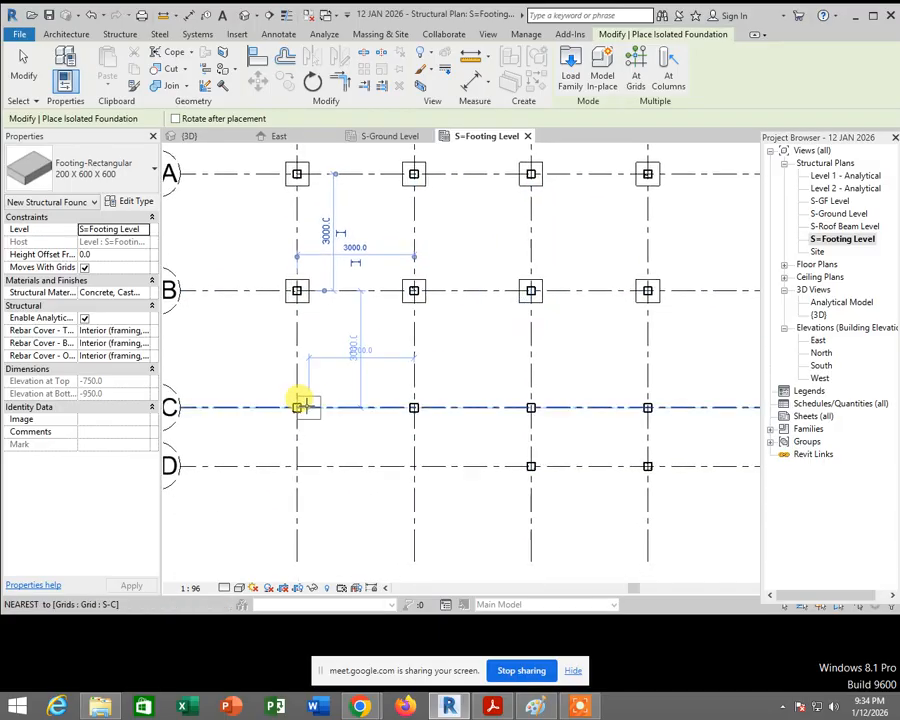
click(296, 406)
click(414, 407)
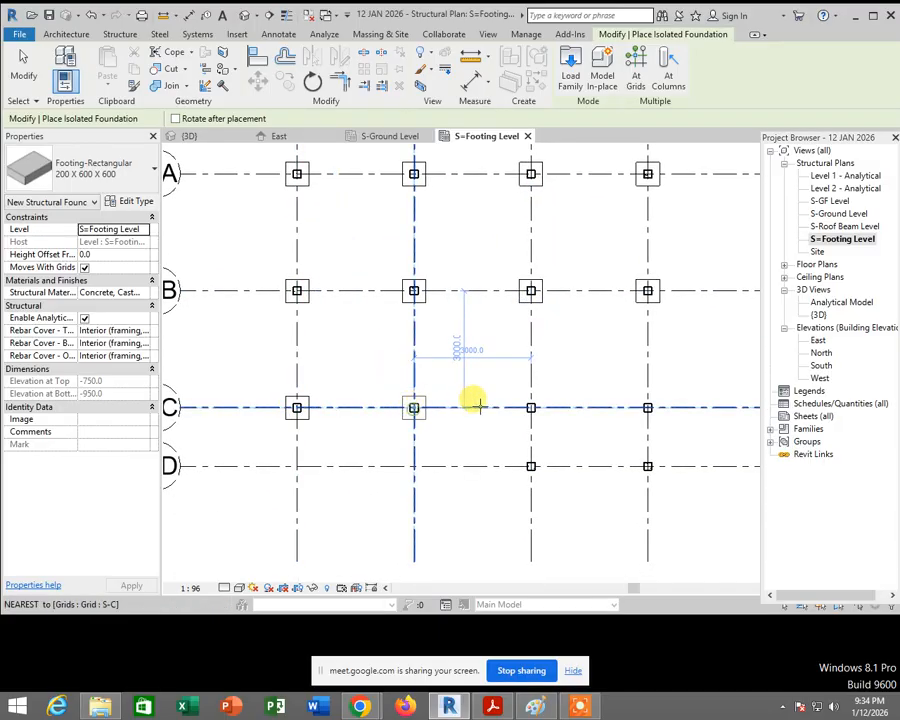
click(531, 407)
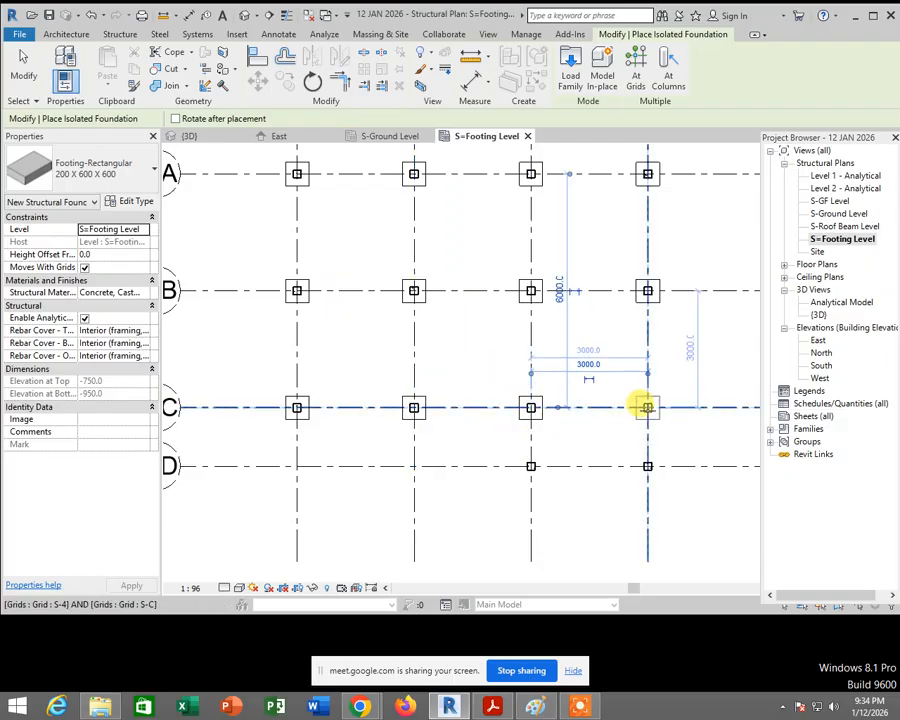
click(646, 407)
click(531, 466)
click(647, 466)
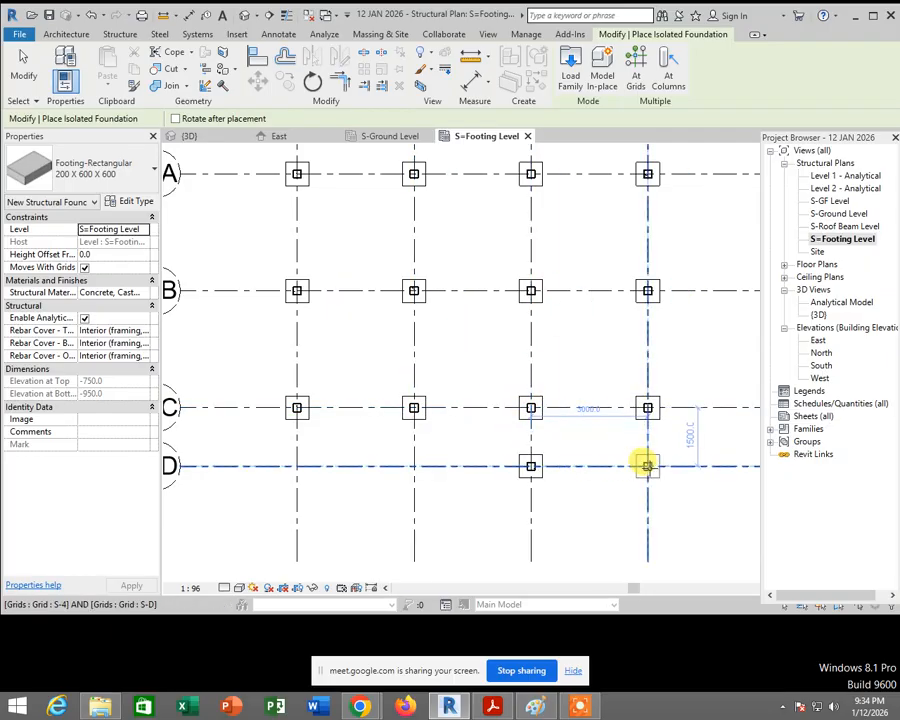
key(Escape)
key(Escape)
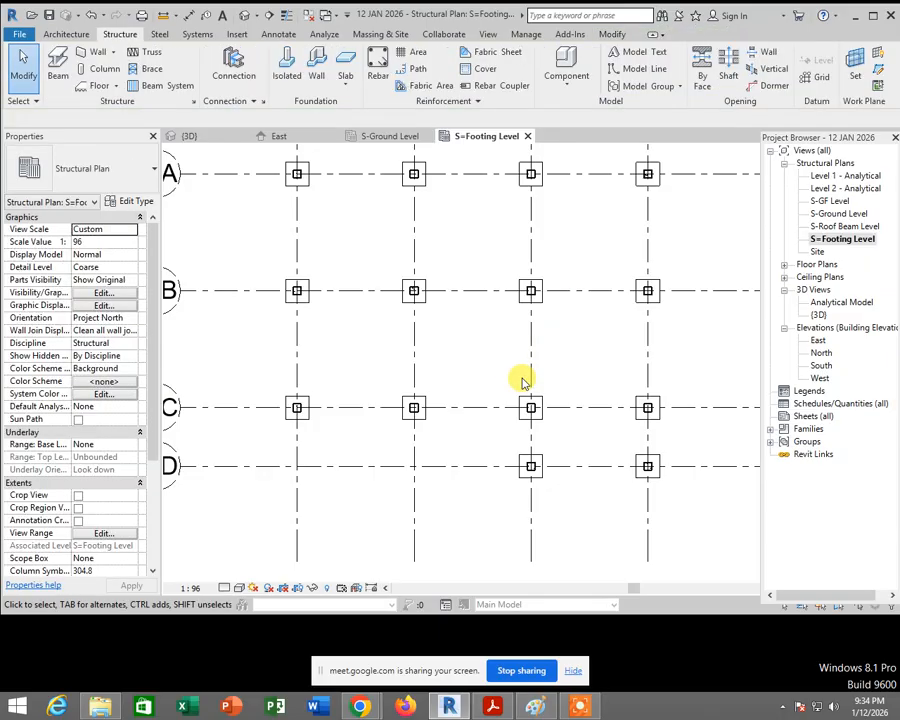
Step: Open the default 3D view and inspect the footings beneath the columns
click(244, 18)
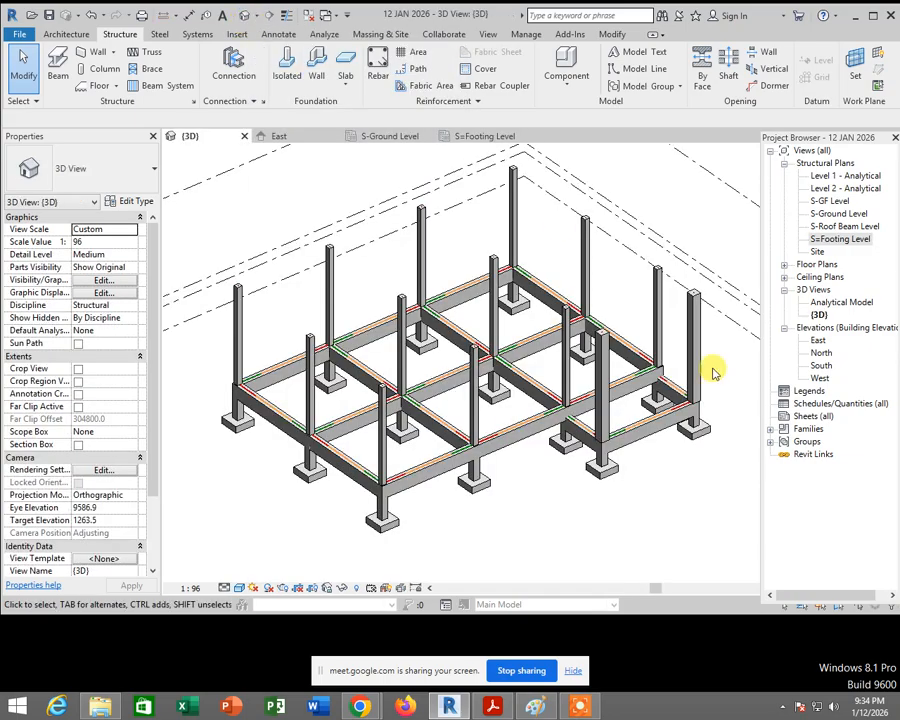
shift+middle_drag(689, 495, 570, 513)
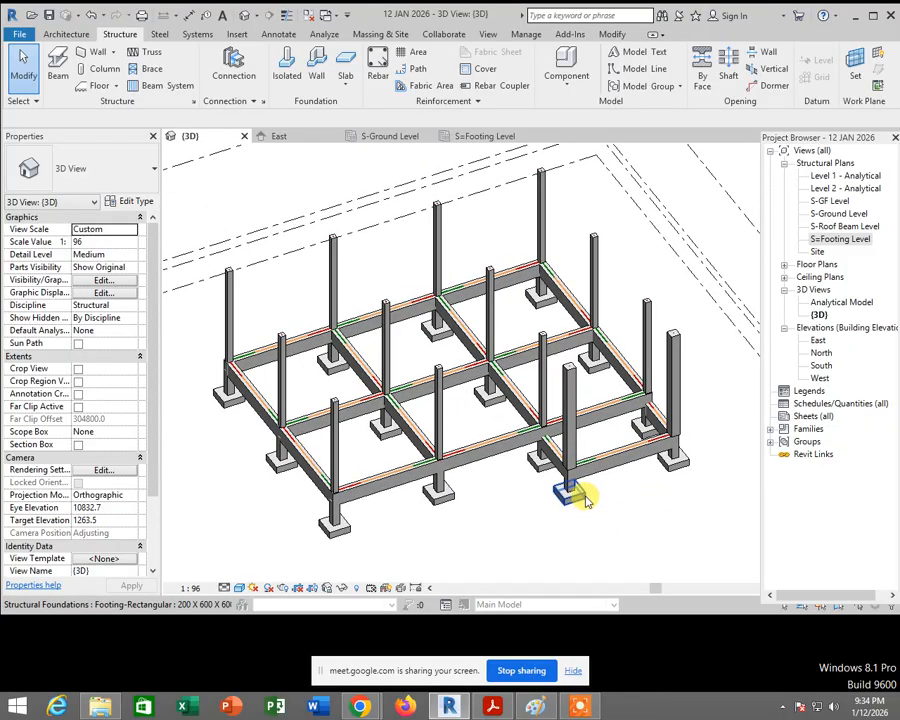
click(578, 497)
click(625, 516)
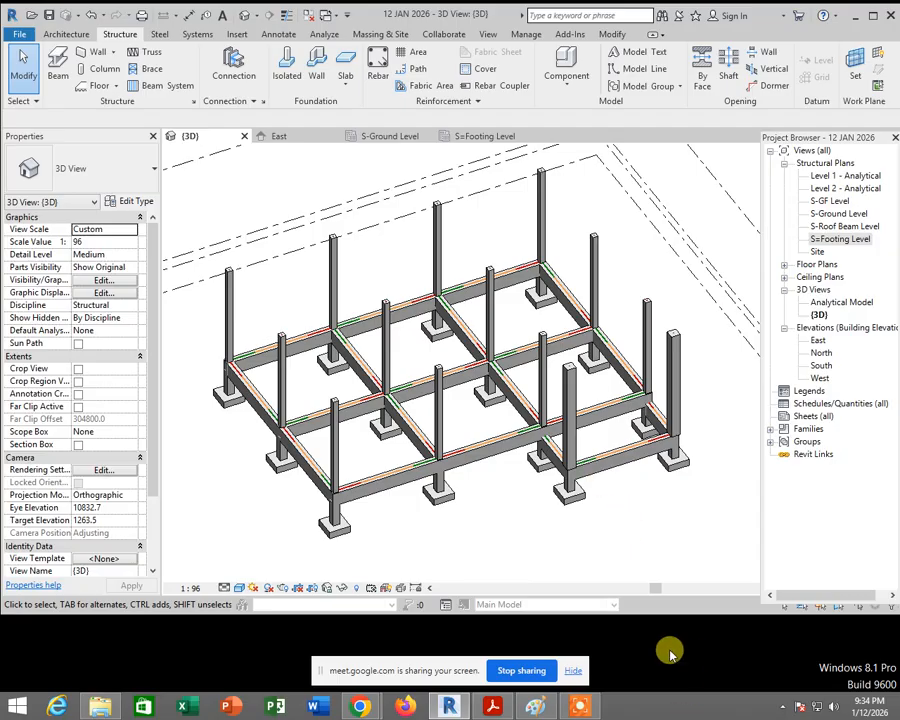
Step: Open the S-Roof Beam Level structural plan with the whole column grid in view
click(845, 226)
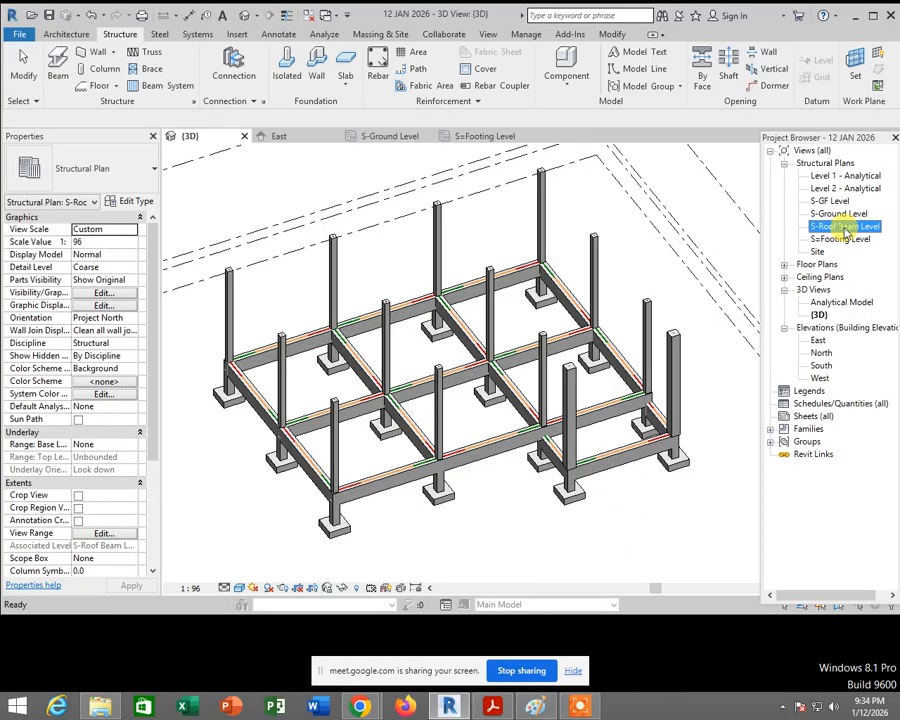
double_click(846, 228)
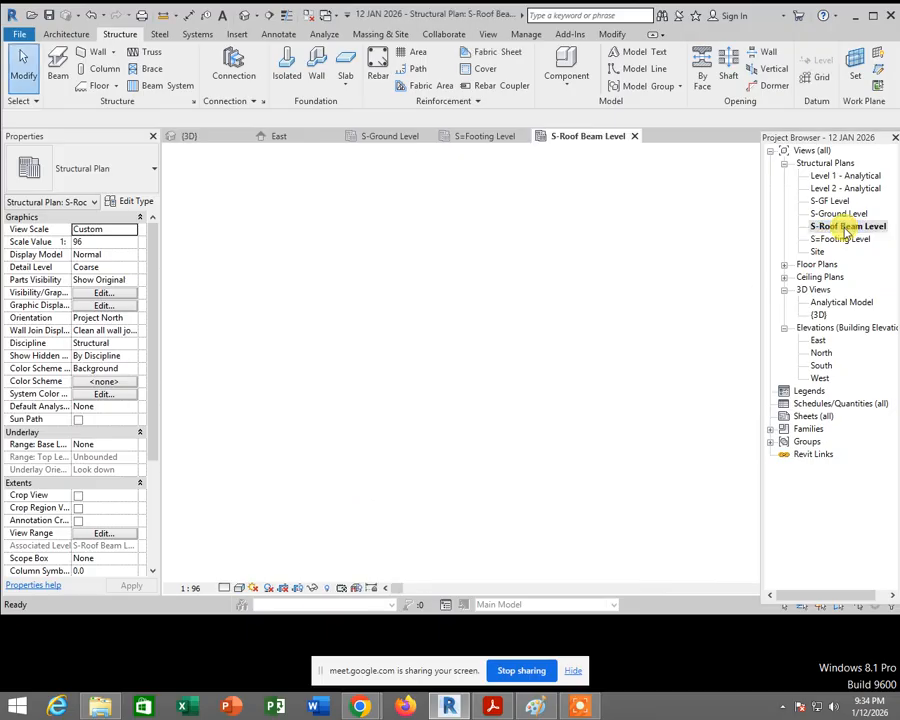
scroll(343, 228, down, 3)
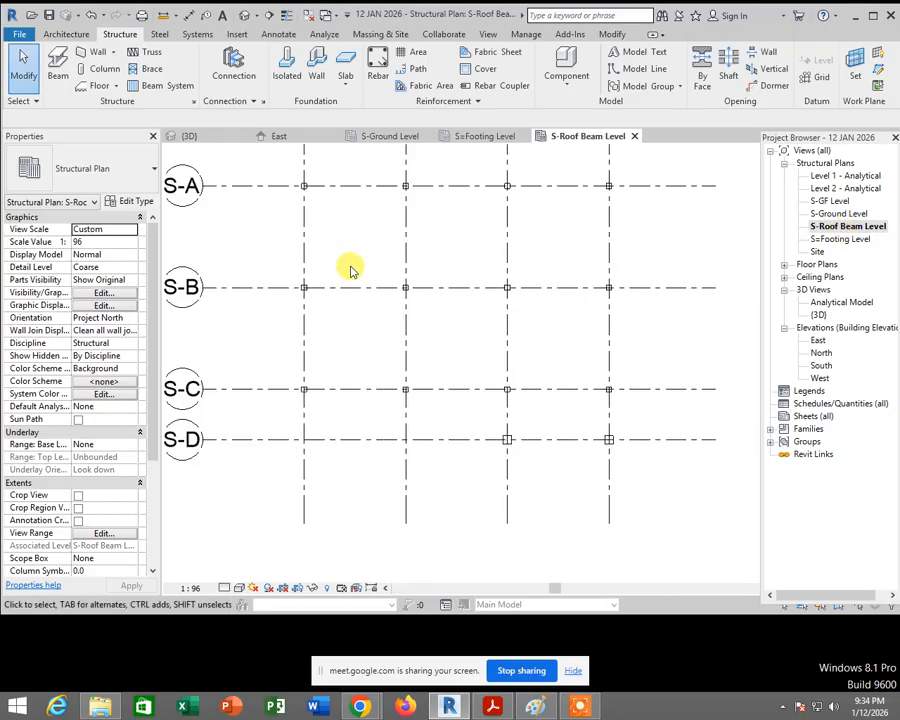
middle_drag(350, 266, 366, 304)
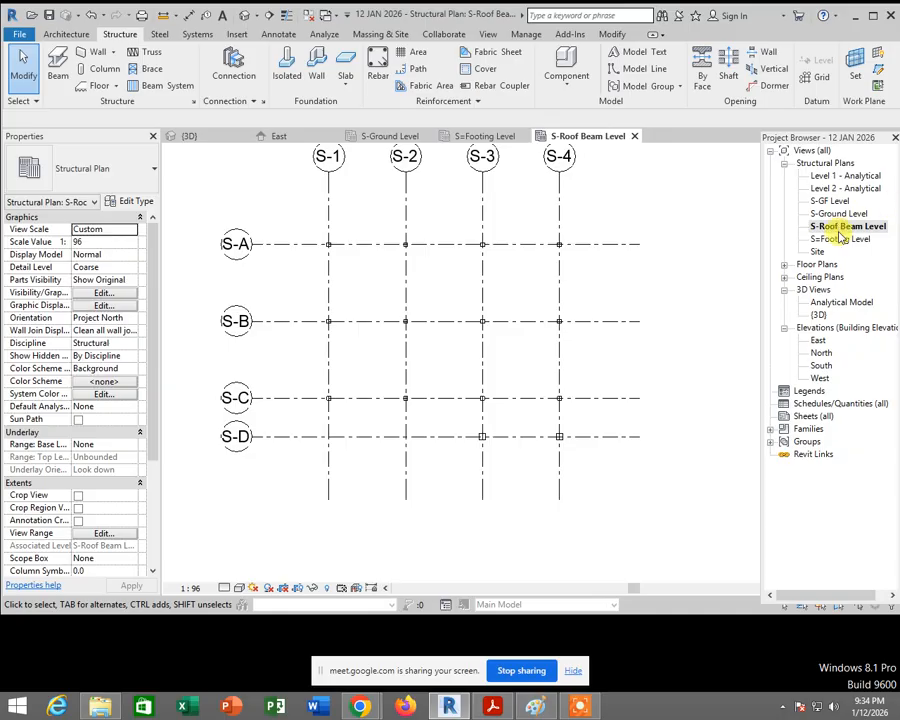
click(880, 226)
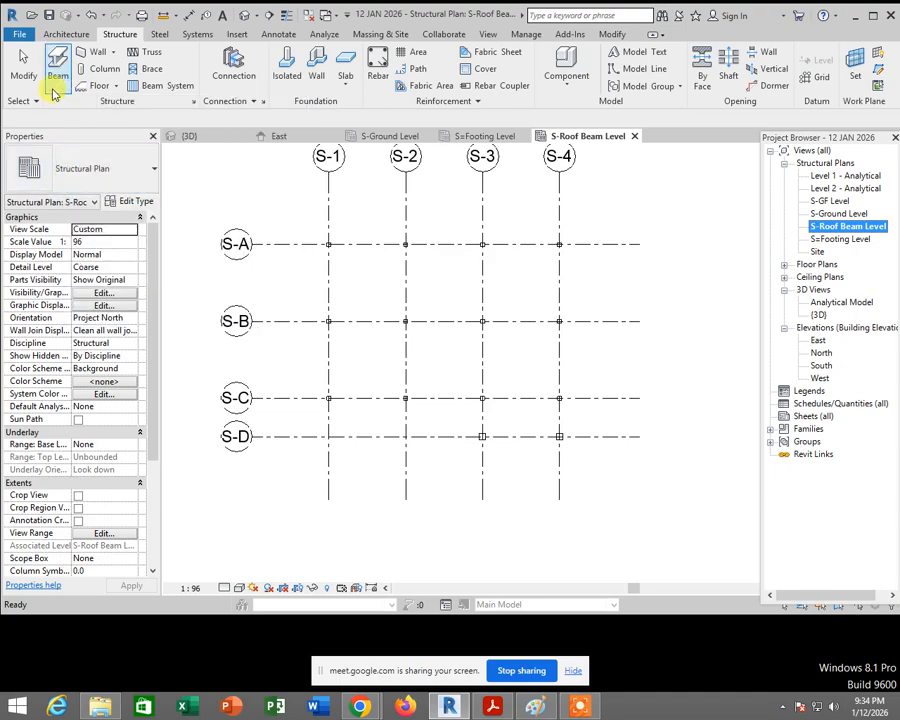
Step: Draw chained Concrete-Rectangular Beam 150MM X 400MM beams column to column along grid S-A from S-1 to S-4
click(58, 72)
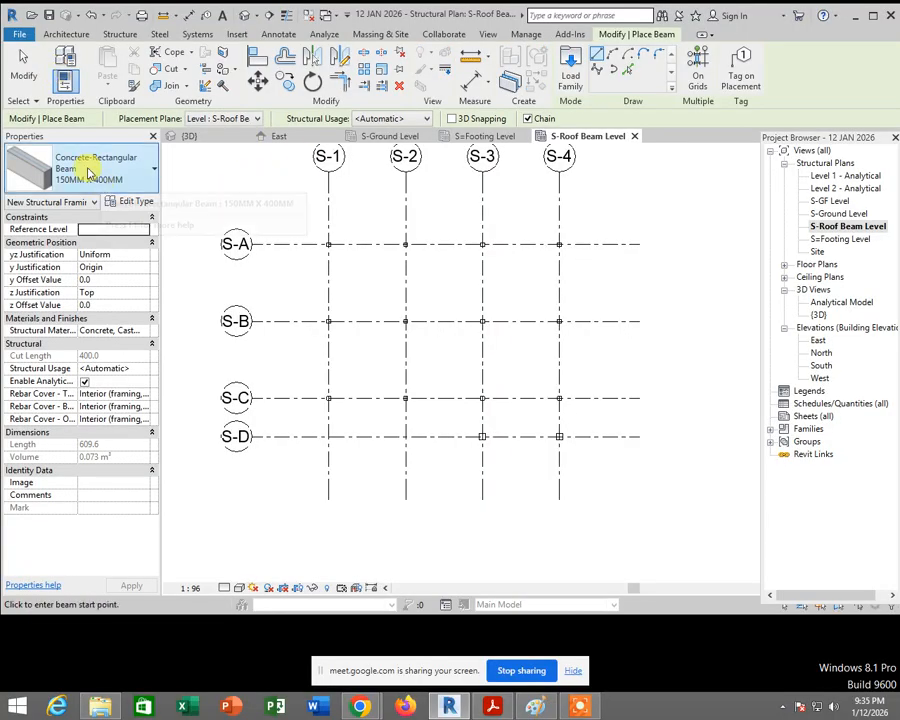
scroll(344, 234, up, 4)
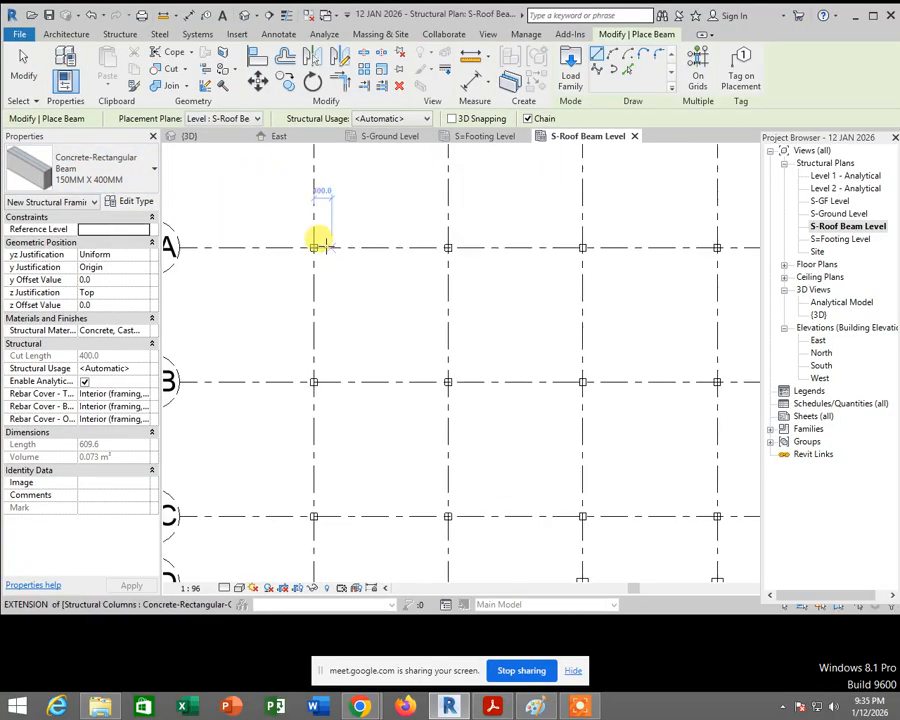
click(313, 245)
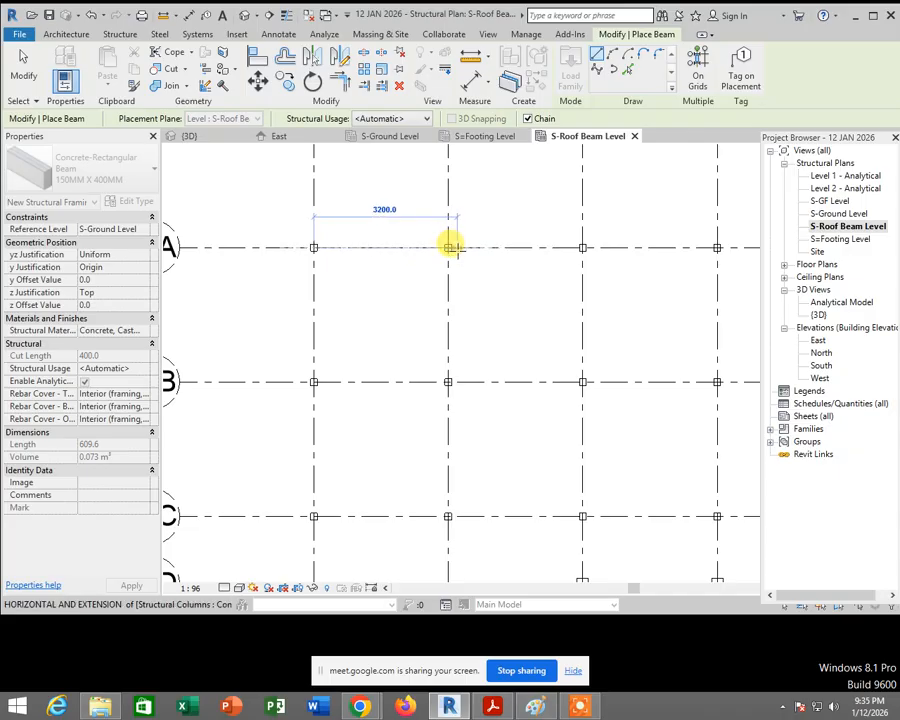
click(447, 246)
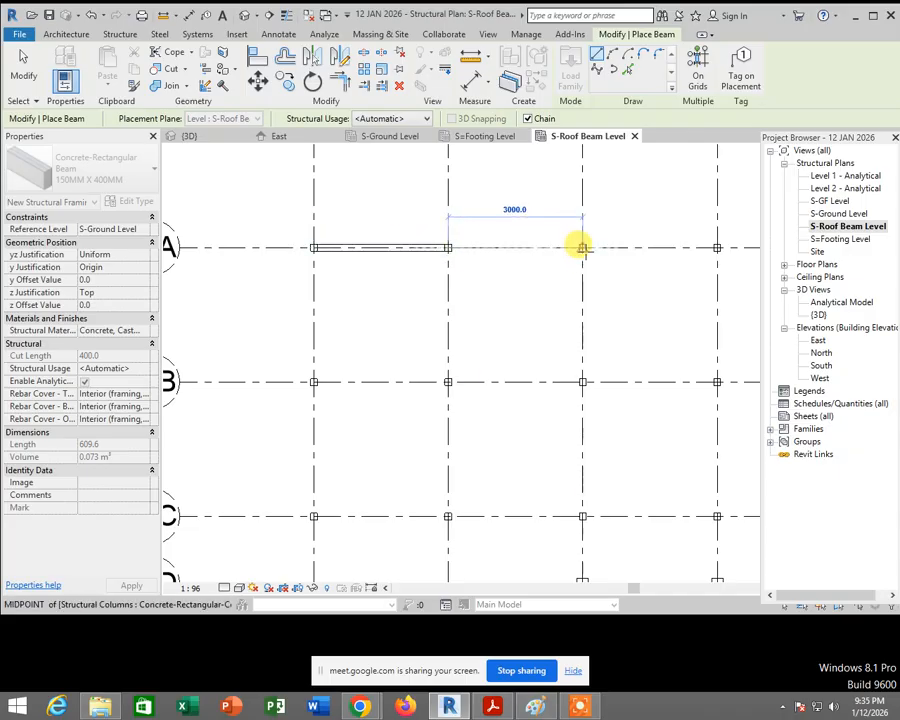
click(582, 247)
click(716, 246)
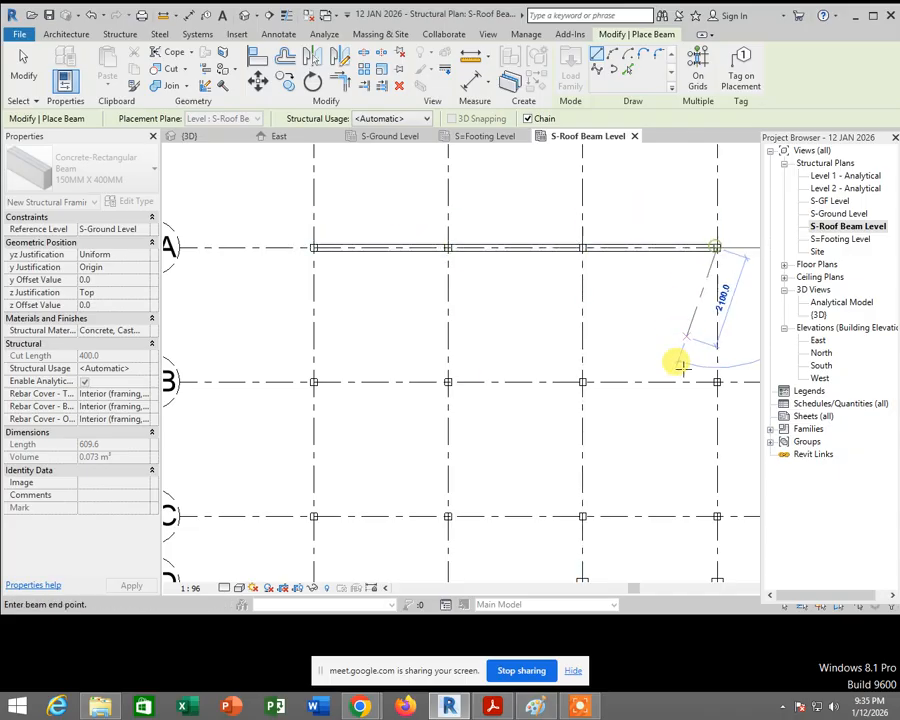
Step: Continue the beam chain along grid S-4 to S-C, along S-C to S-1, and along S-1 back to S-A, closing the perimeter
click(716, 380)
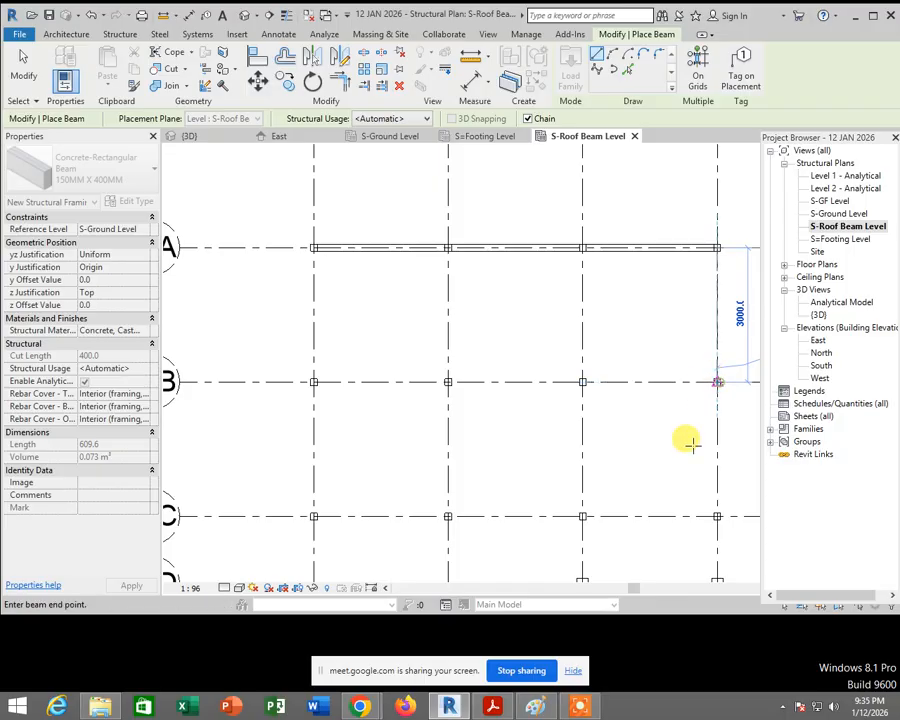
click(716, 516)
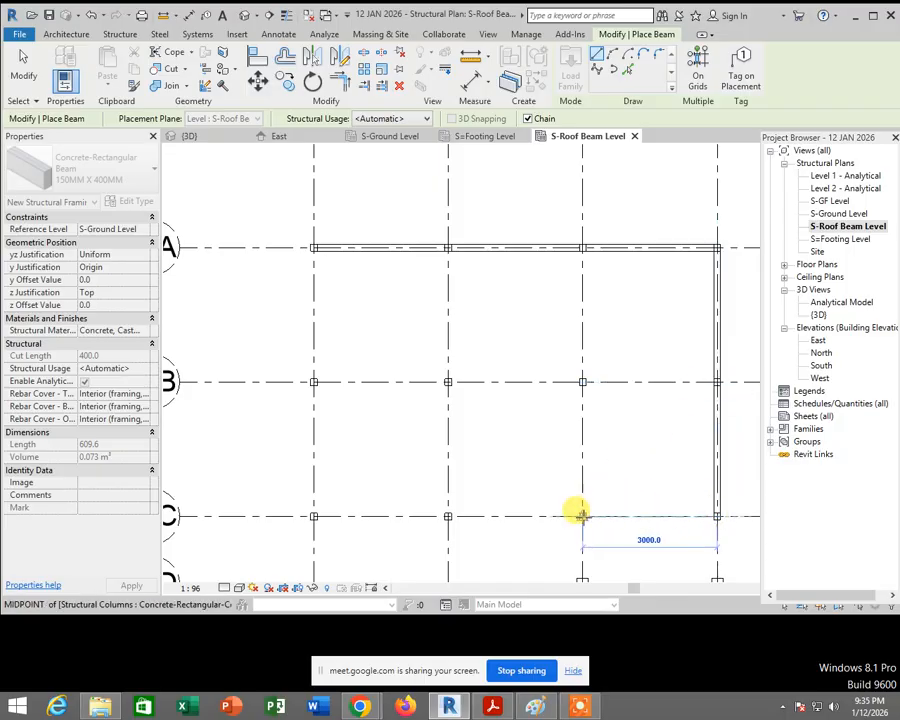
click(582, 516)
click(447, 516)
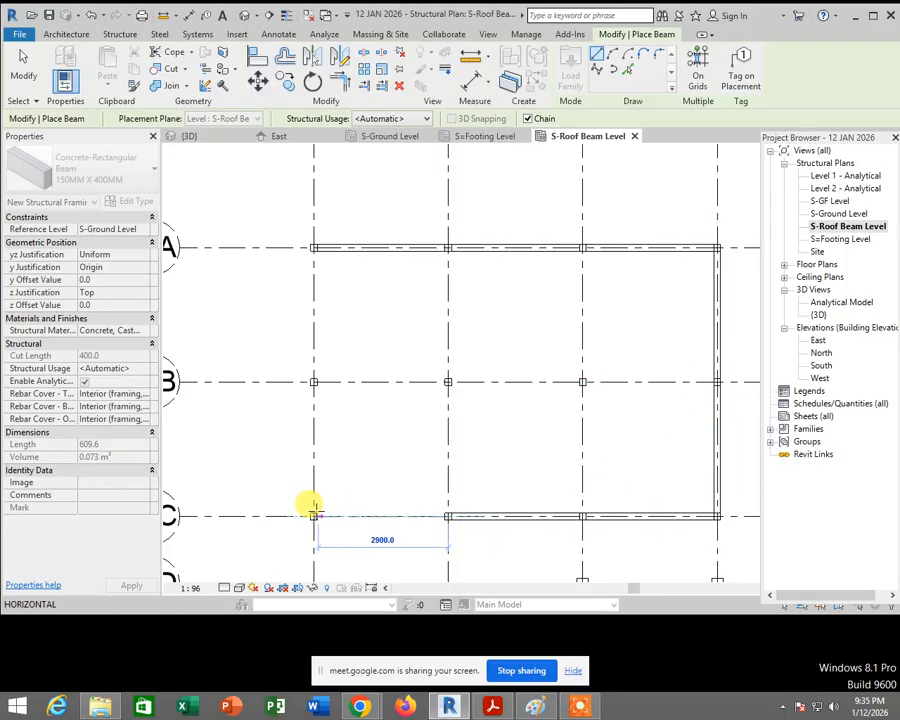
click(313, 505)
click(313, 380)
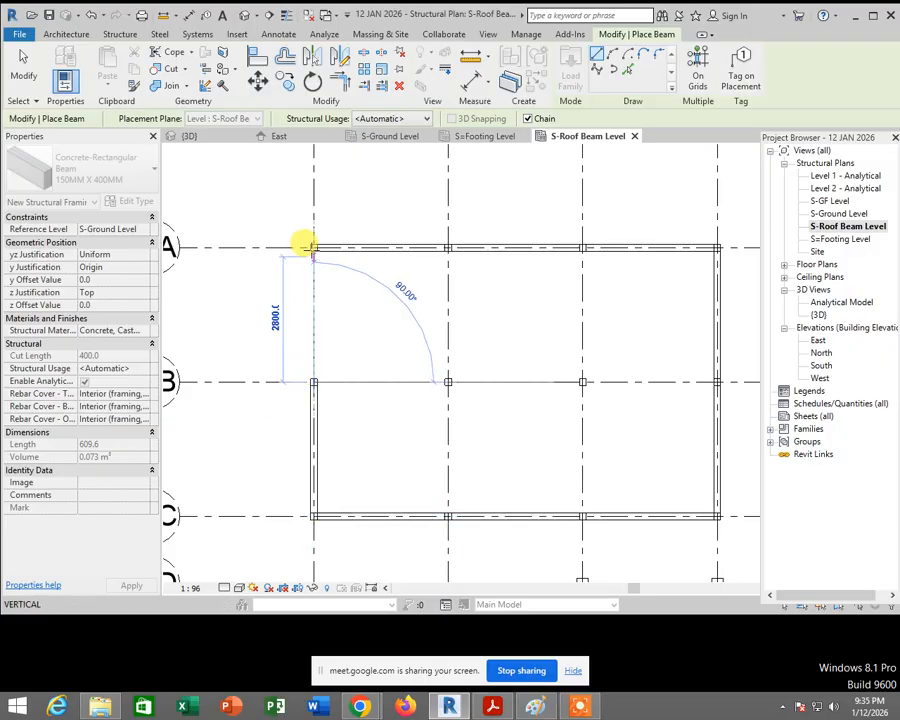
click(295, 224)
key(Escape)
key(Escape)
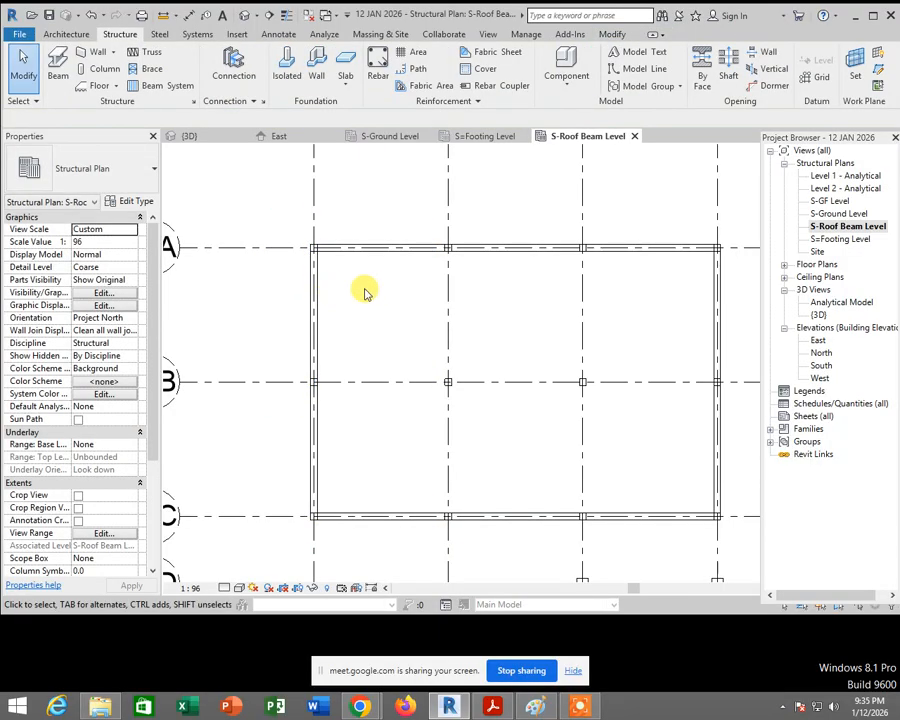
Step: Draw 150MM X 400MM beams along grid S-2 from S-A through S-B to S-C
click(60, 70)
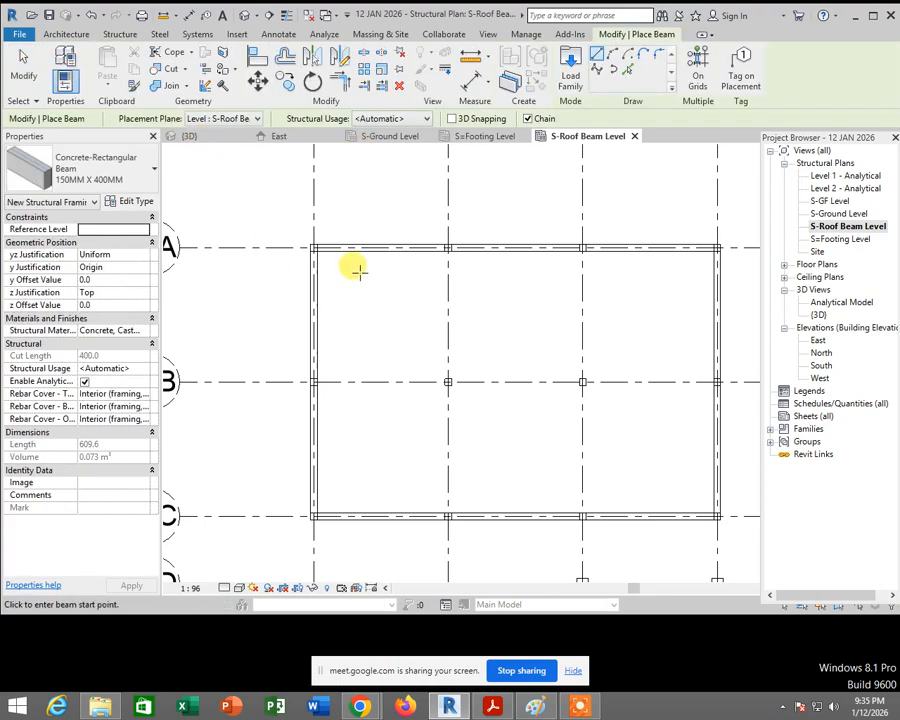
click(448, 247)
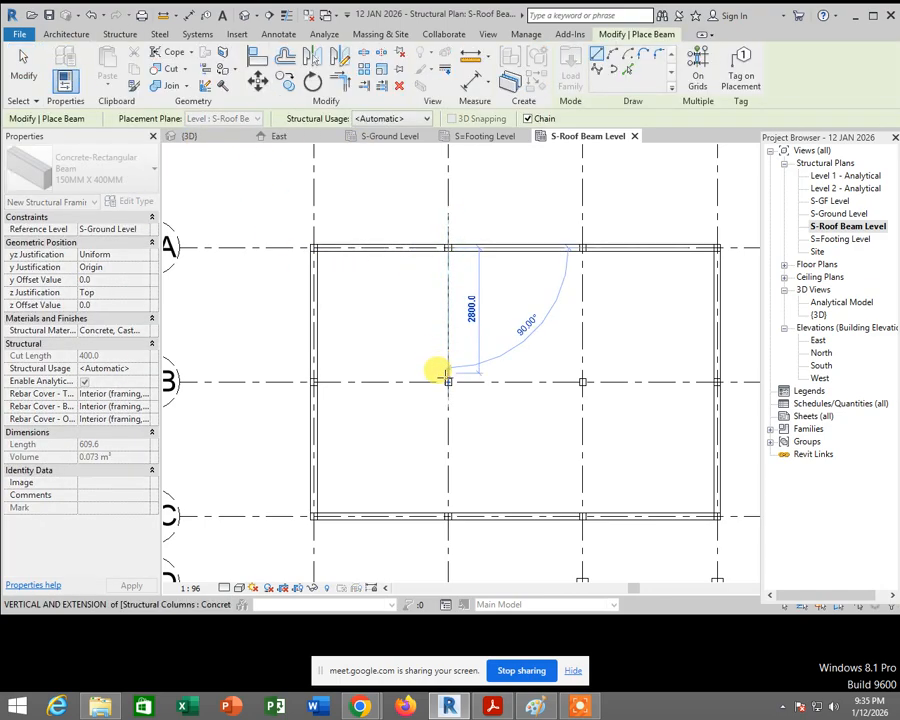
click(447, 381)
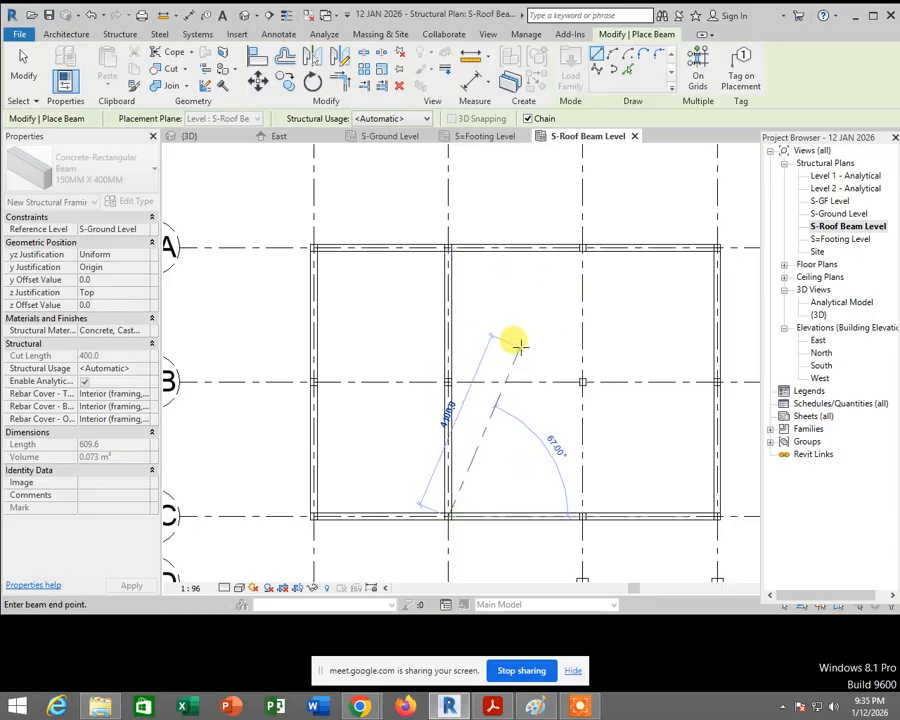
key(Escape)
key(Escape)
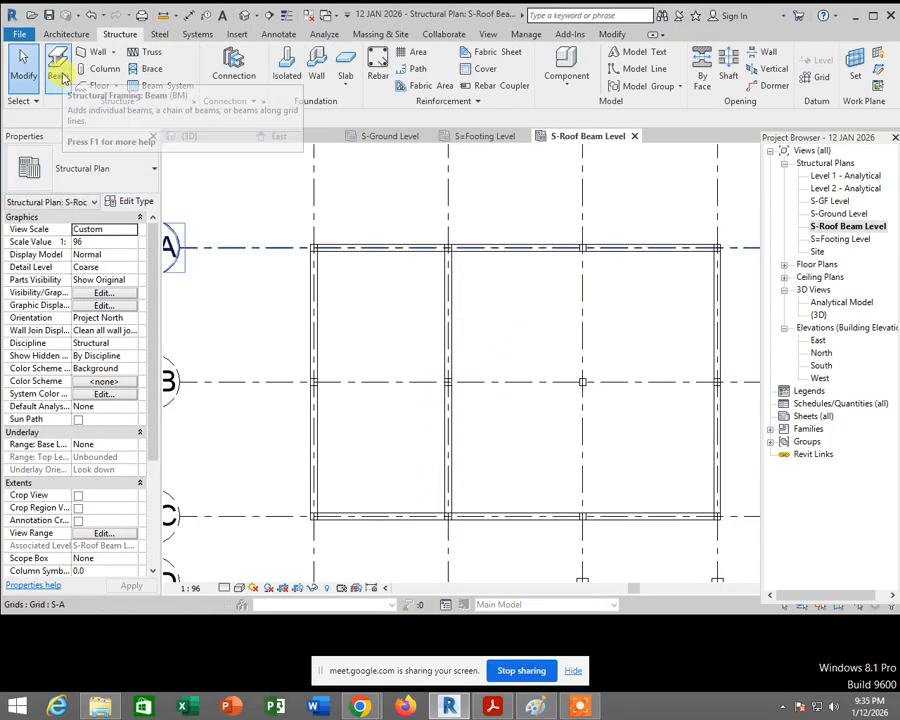
Step: Draw 150MM X 400MM beams along grid S-3 from S-A through S-B to S-C
click(57, 70)
click(577, 240)
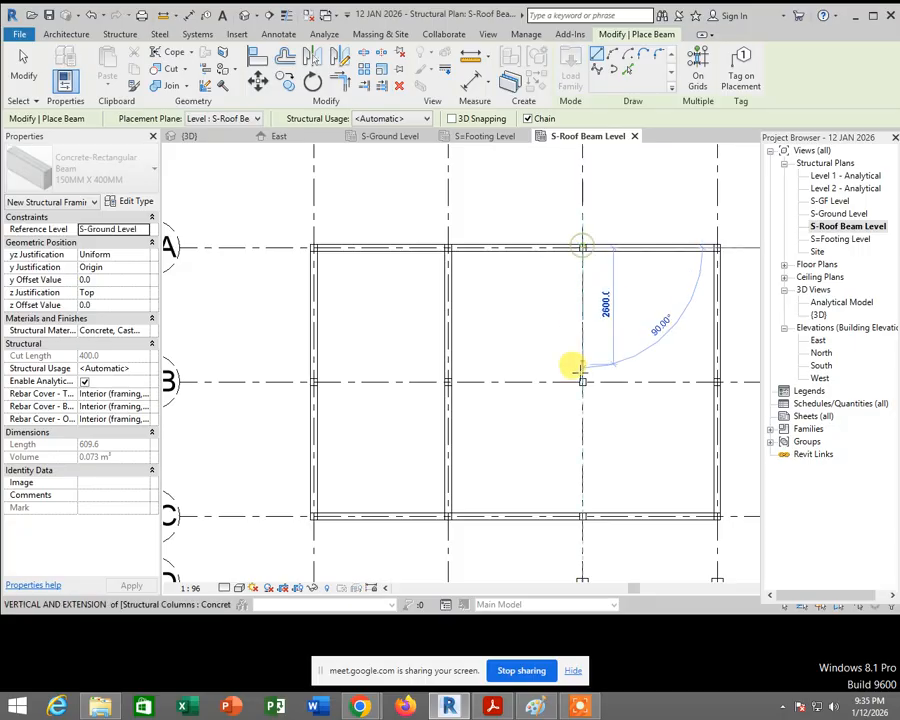
click(581, 379)
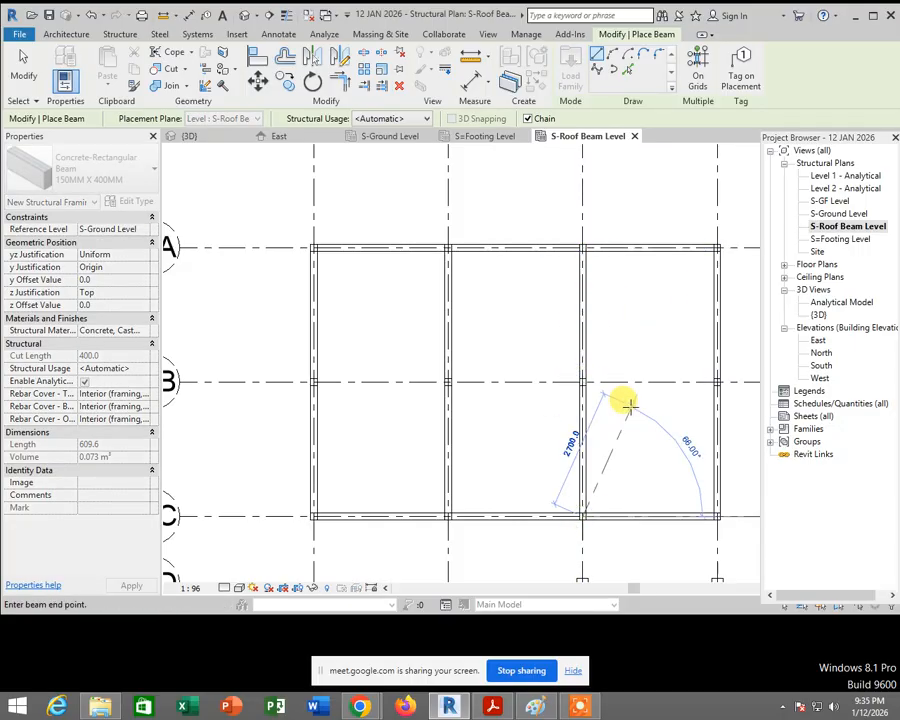
key(Escape)
key(Escape)
Step: Draw chained 150MM X 400MM beams along grid S-B, column to column from S-1 to S-4
click(60, 70)
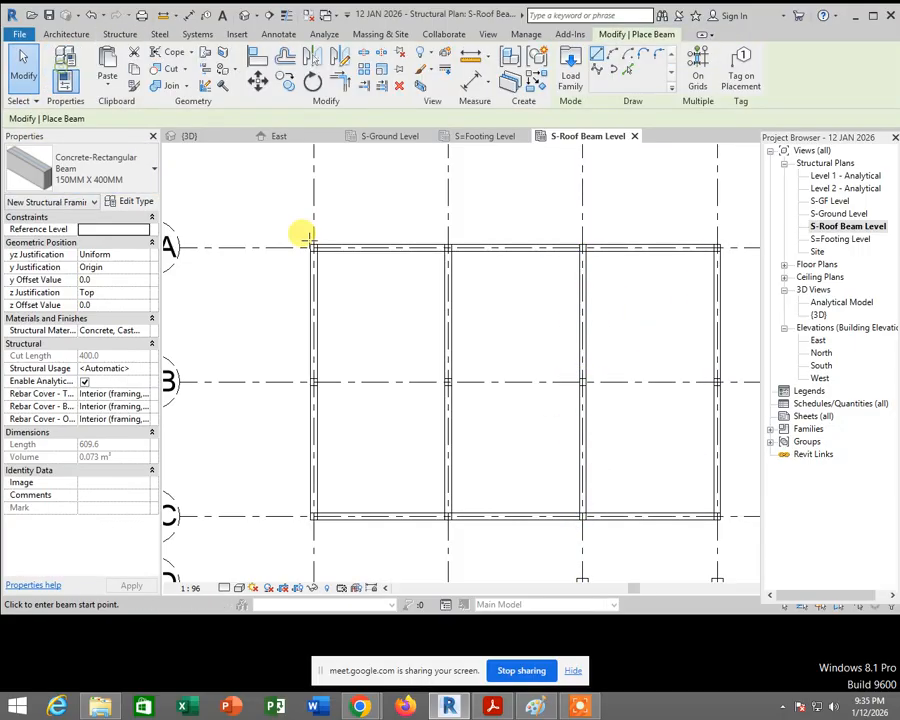
click(310, 378)
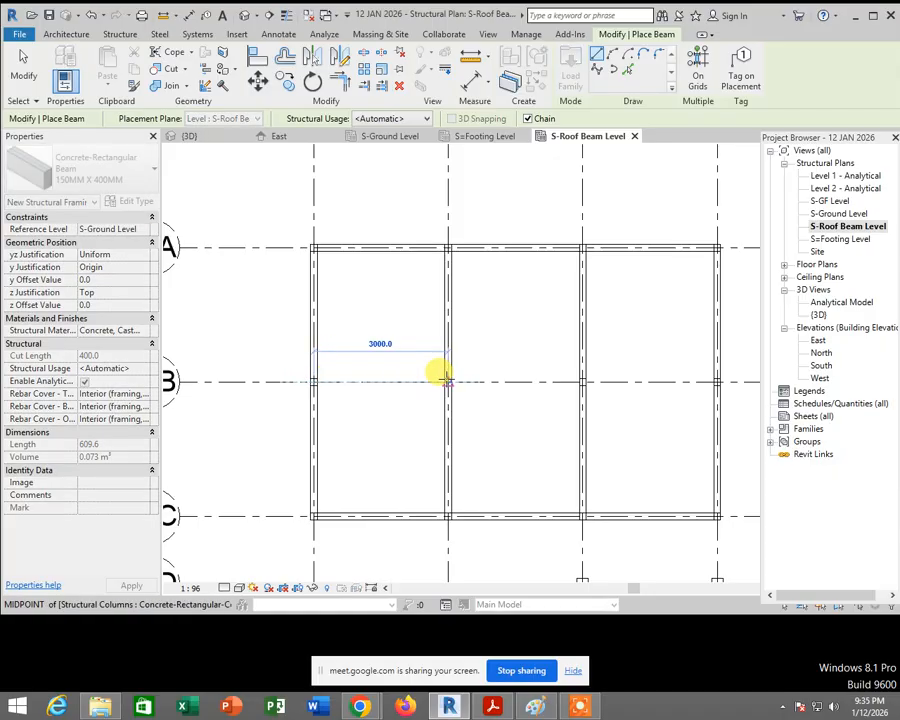
click(448, 380)
click(583, 382)
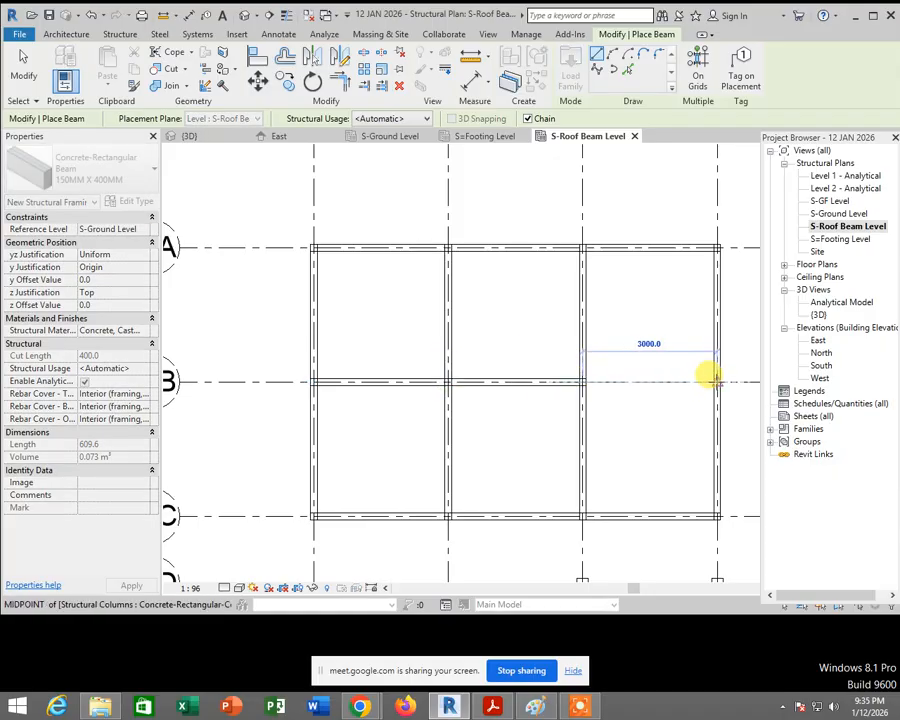
click(717, 382)
key(Escape)
key(Escape)
Step: Draw chained 150MM X 400MM beams around the projecting bay: down S-3 from S-C to S-D, across to S-4, and back up to S-C
middle_drag(635, 427, 583, 271)
scroll(570, 392, up, 1)
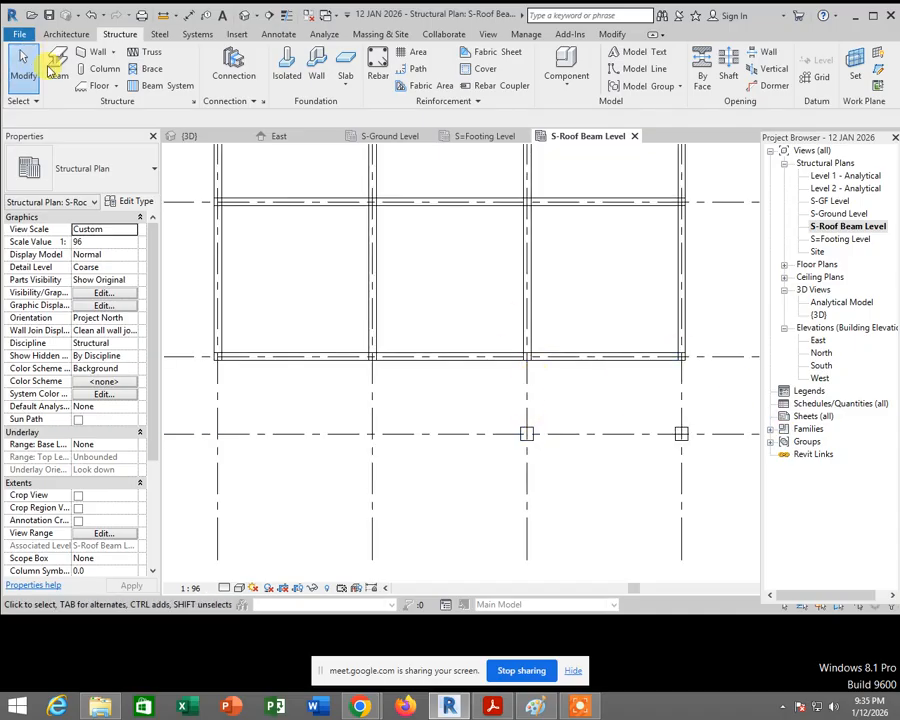
click(52, 68)
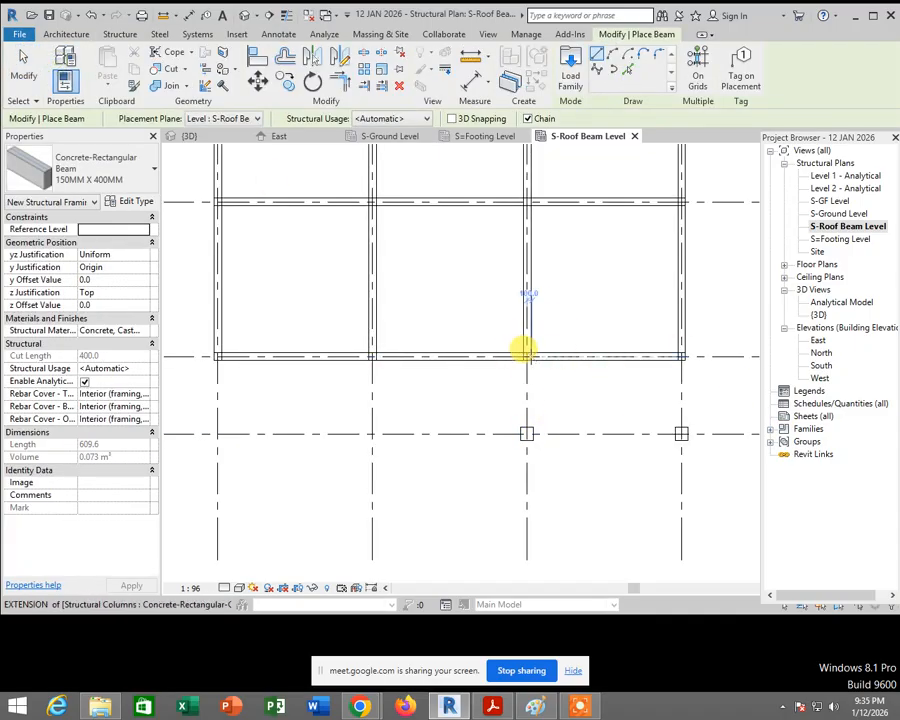
click(526, 355)
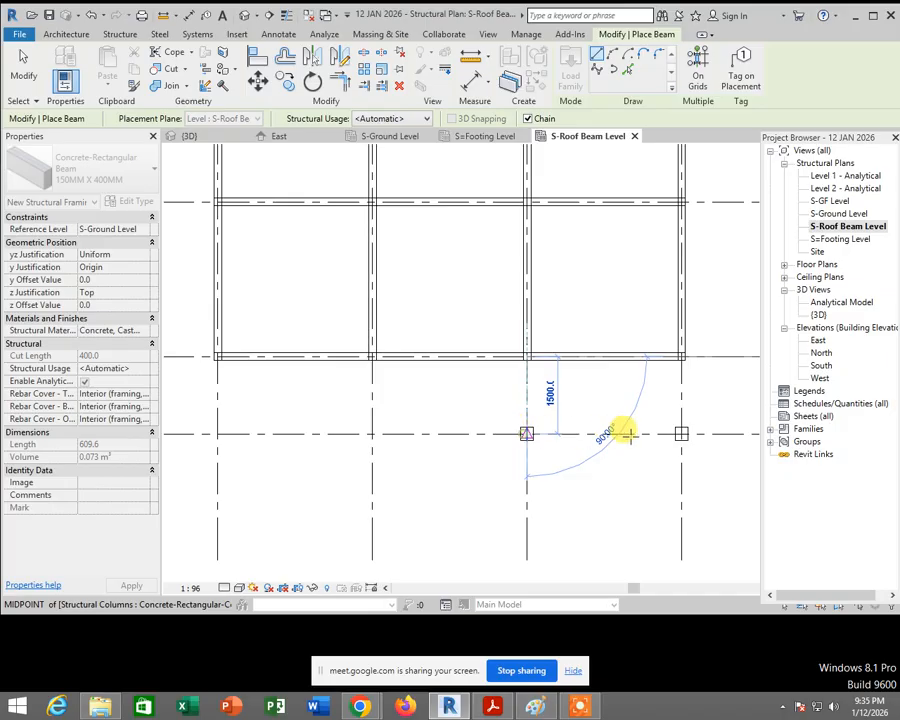
click(681, 432)
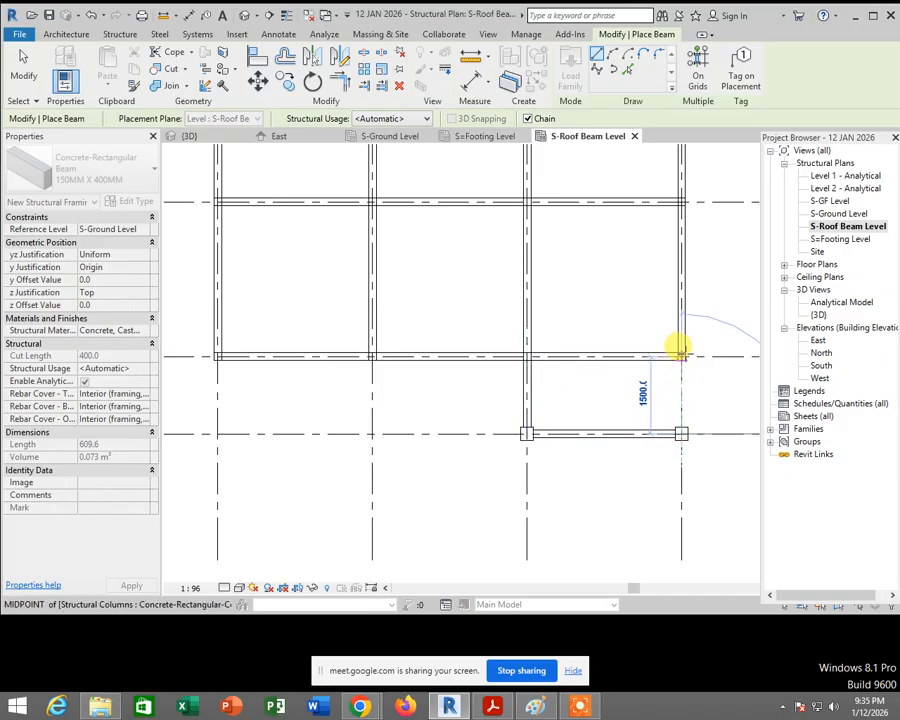
key(Escape)
key(Escape)
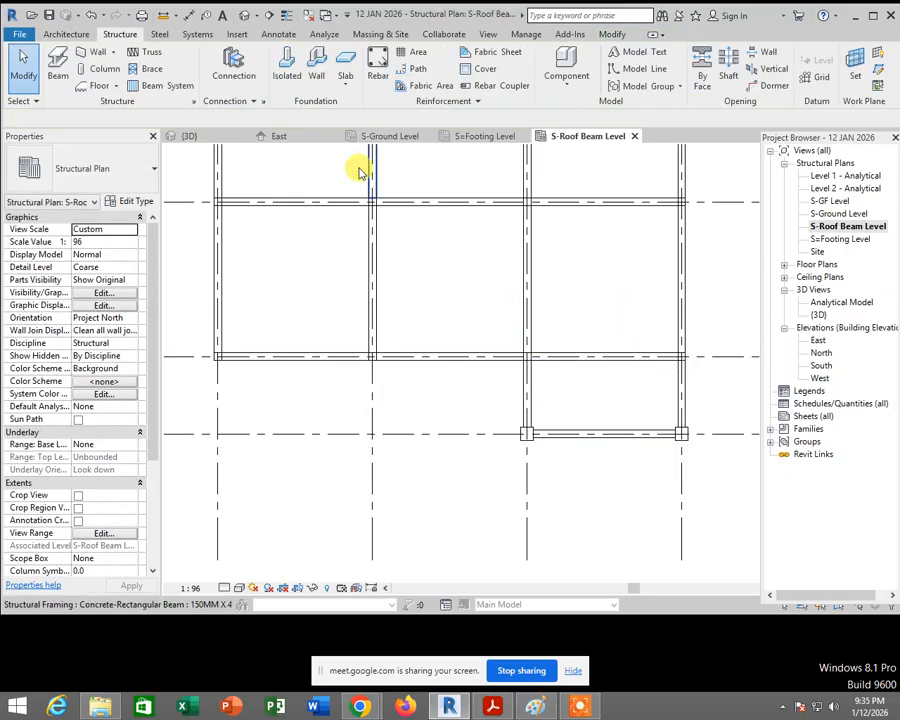
Step: Show the model in 3D and orbit it to inspect the roof-level beams
click(247, 17)
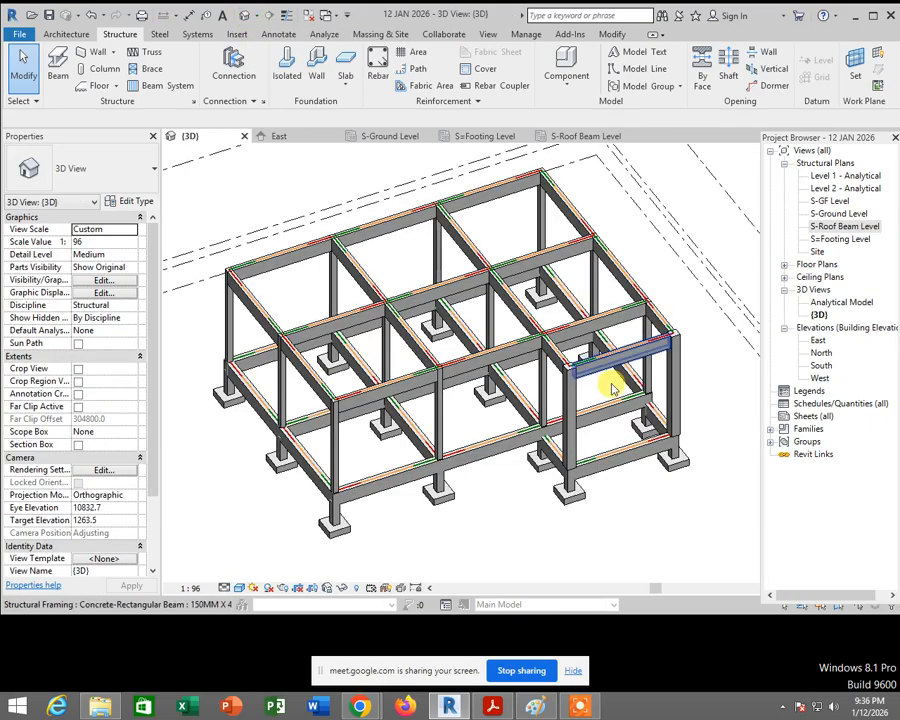
shift+middle_drag(670, 342, 712, 384)
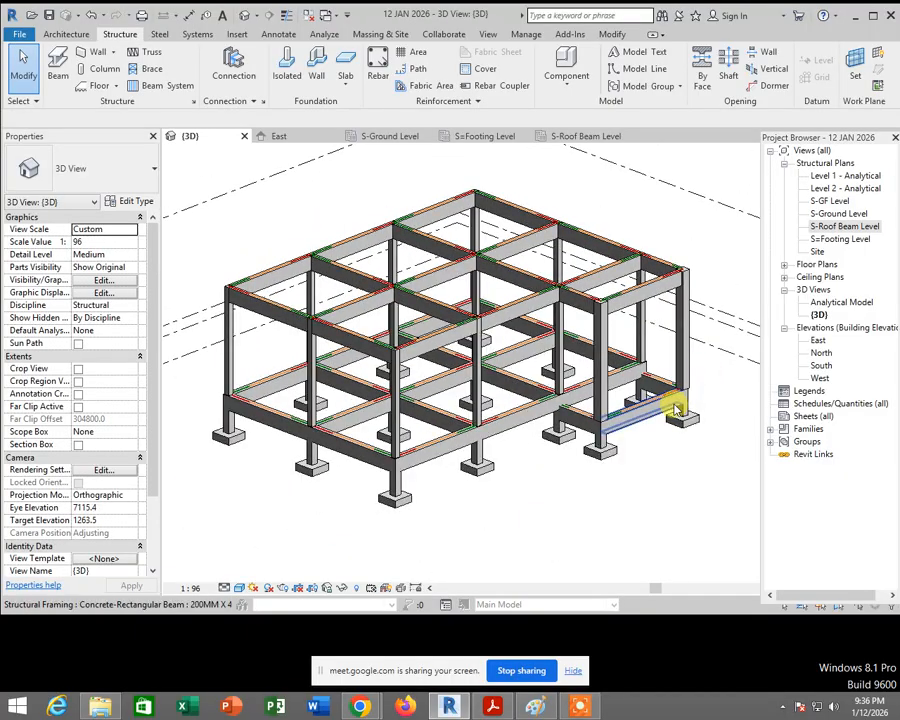
scroll(682, 412, up, 1)
middle_drag(700, 463, 705, 472)
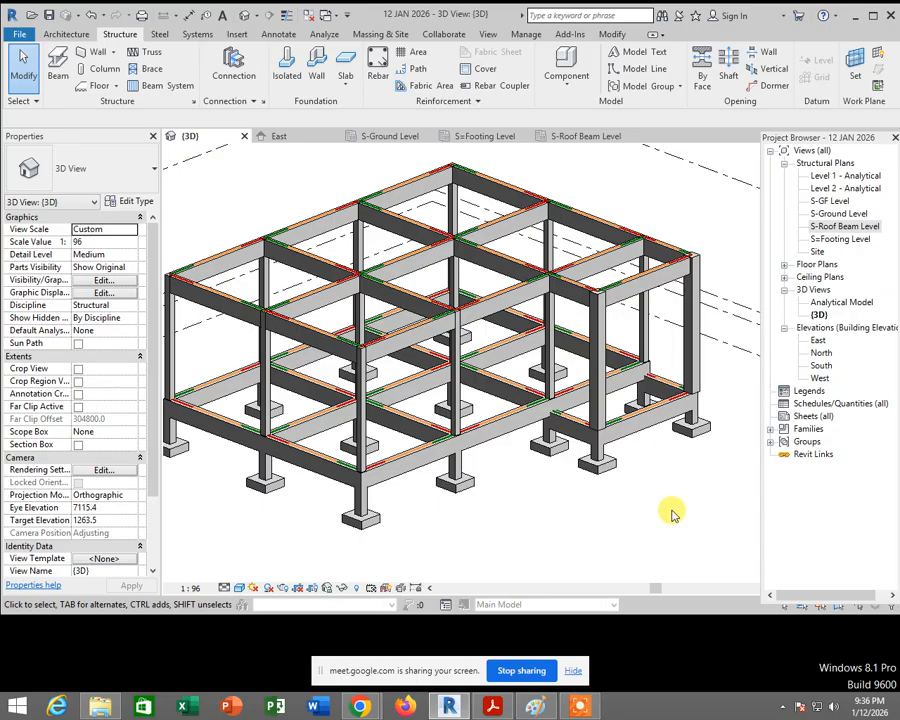
Step: Open the S-GF Level structural plan and start a structural floor using the Generic - 12" type
double_click(840, 201)
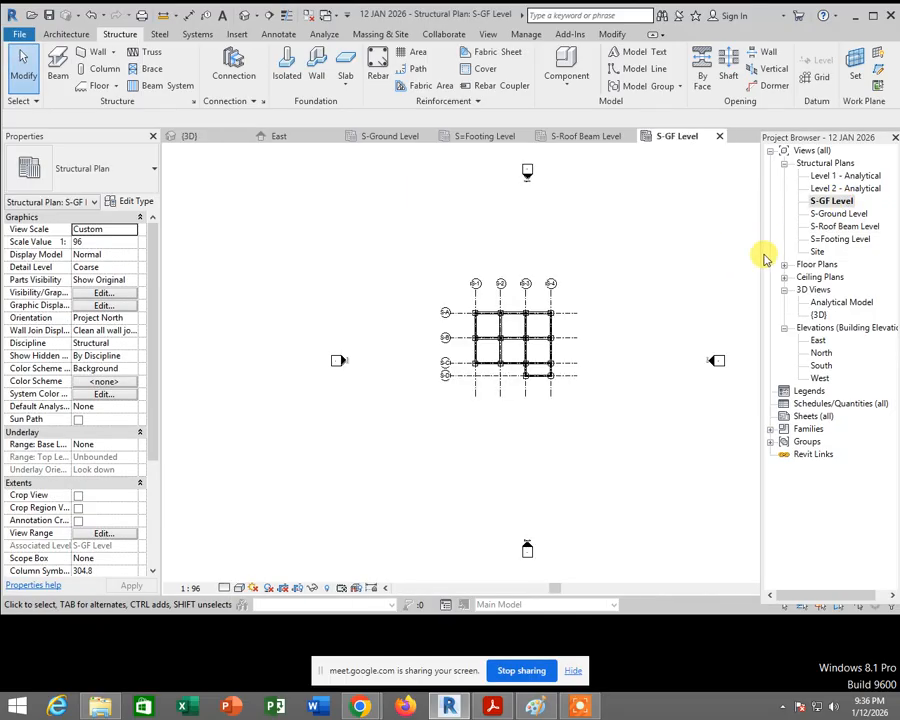
scroll(536, 305, up, 5)
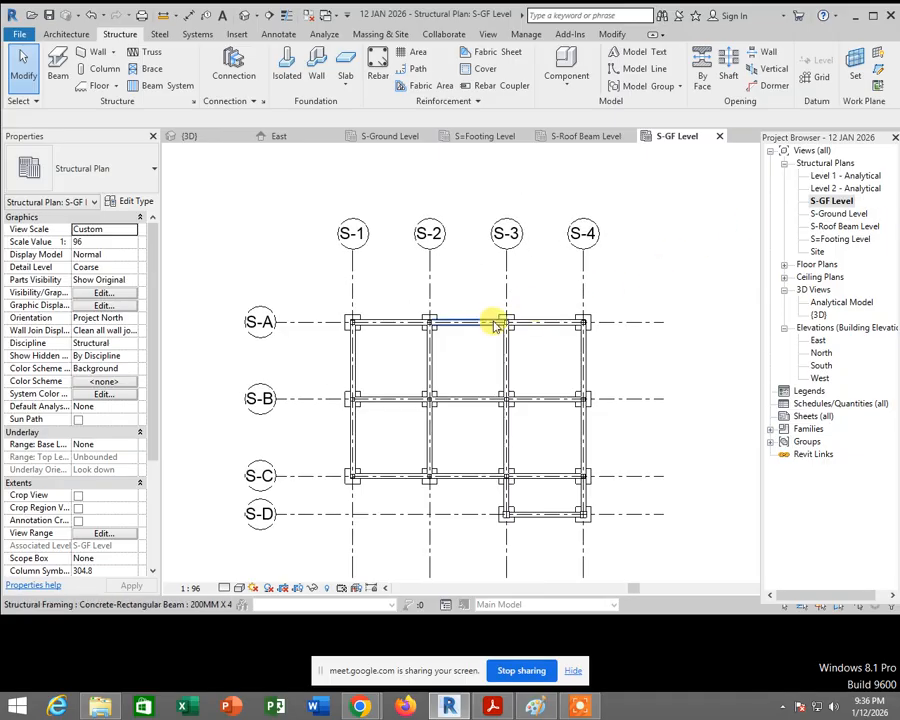
click(116, 88)
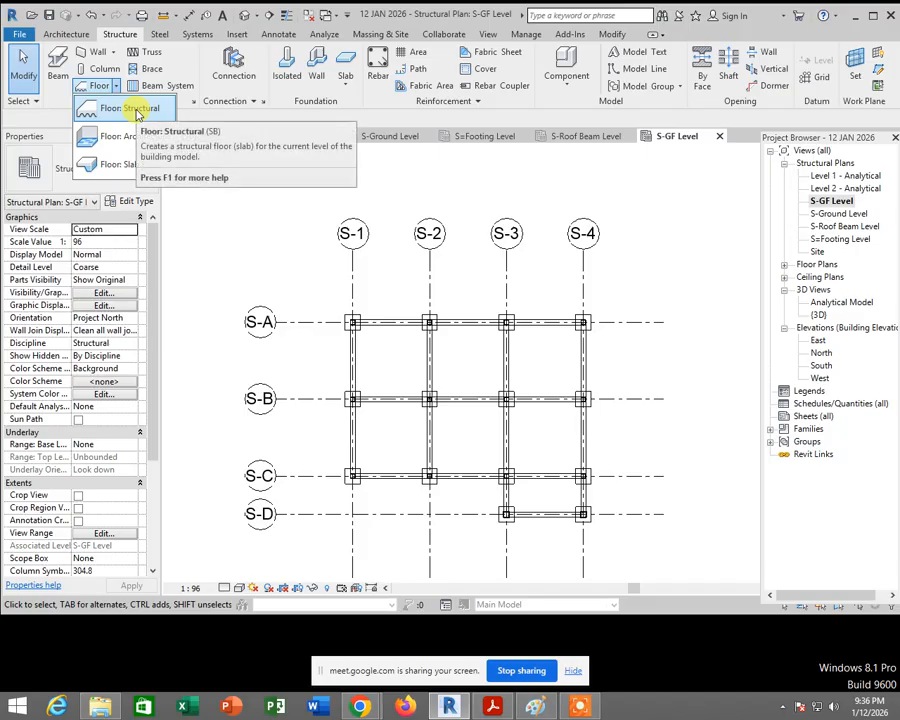
click(137, 111)
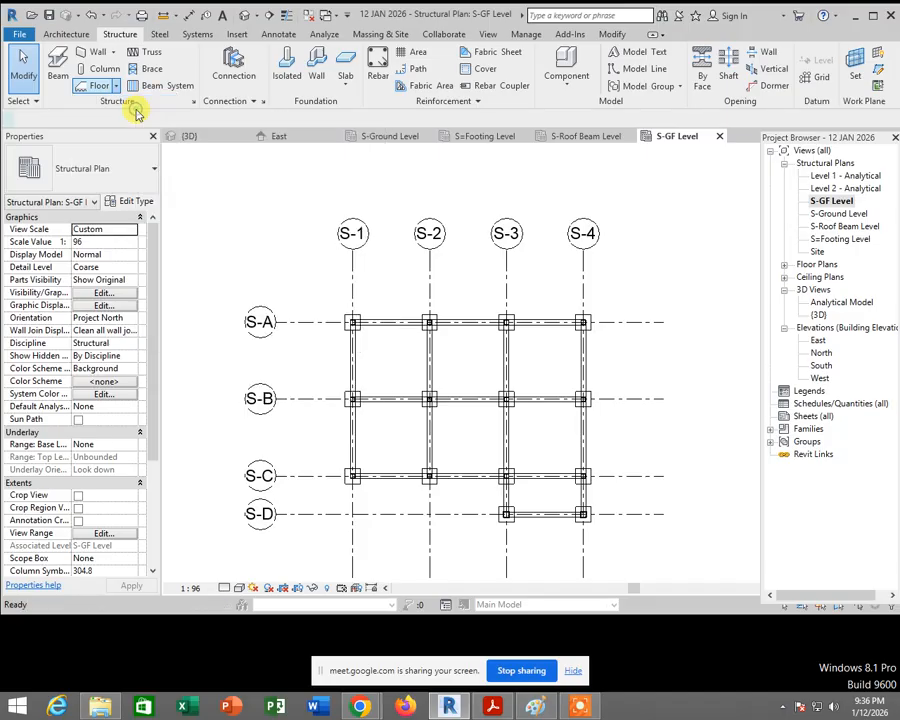
click(128, 181)
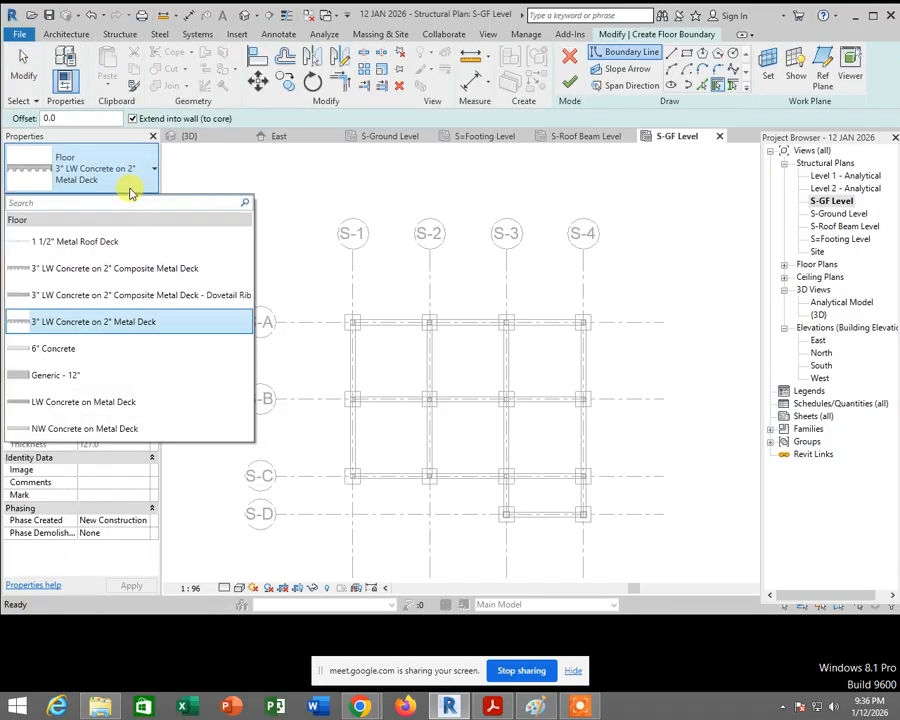
click(139, 376)
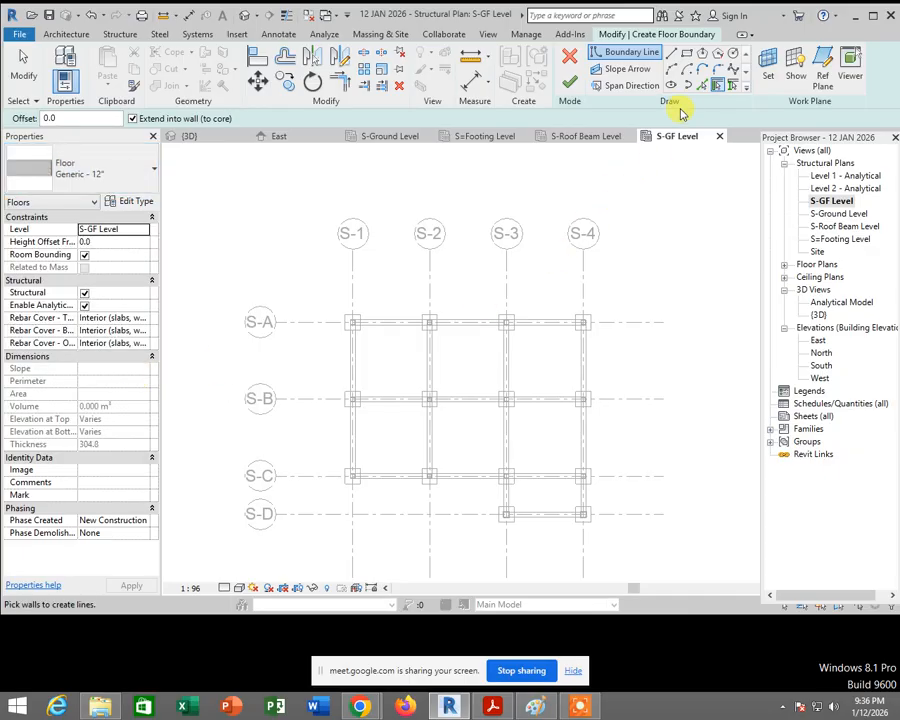
Step: Sketch a rectangular floor boundary from the S-1/S-A column centre to the S-2/S-B column centre and finish the floor
click(687, 55)
scroll(330, 332, up, 5)
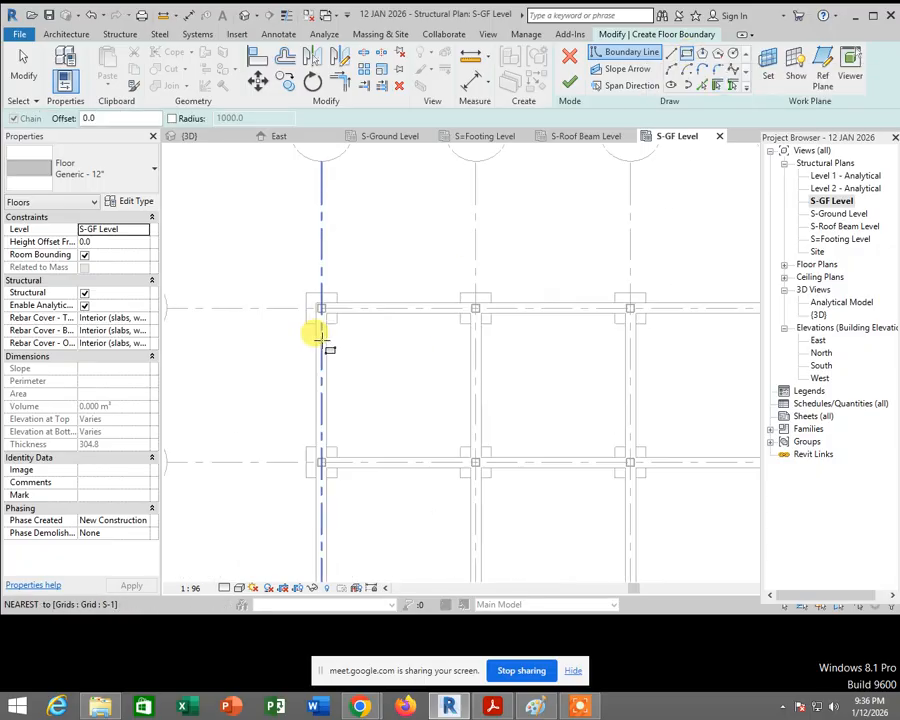
scroll(318, 337, up, 2)
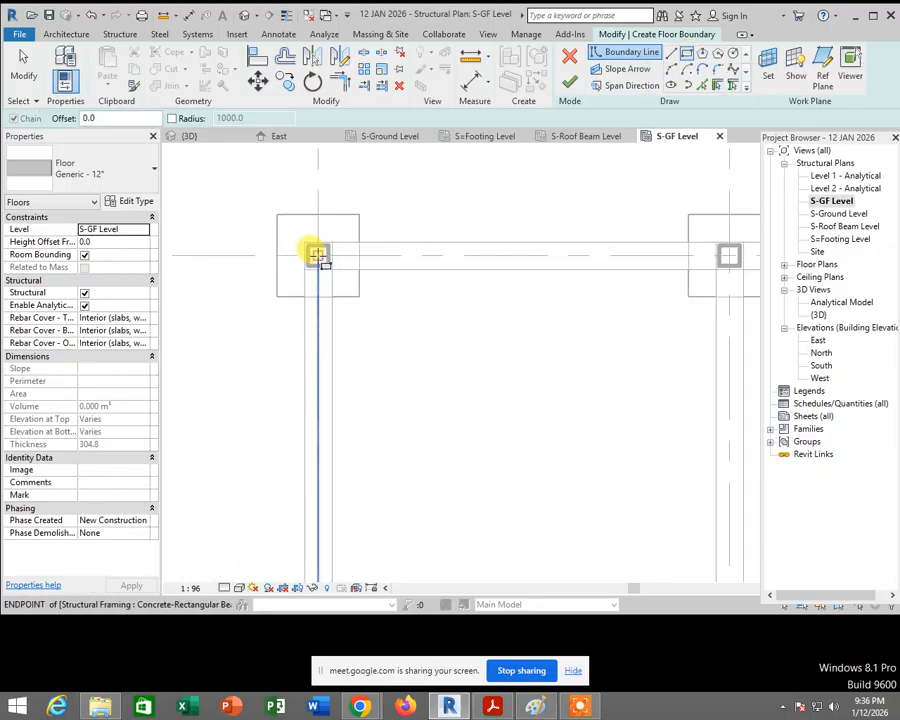
click(318, 256)
scroll(382, 321, down, 1)
middle_drag(574, 502, 541, 351)
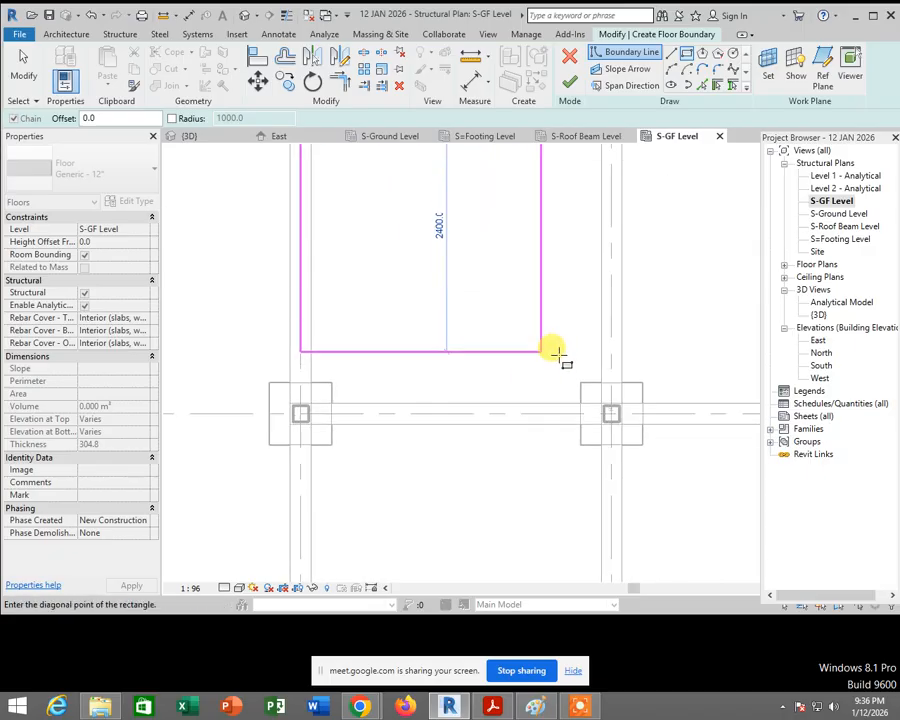
scroll(597, 412, up, 2)
click(629, 436)
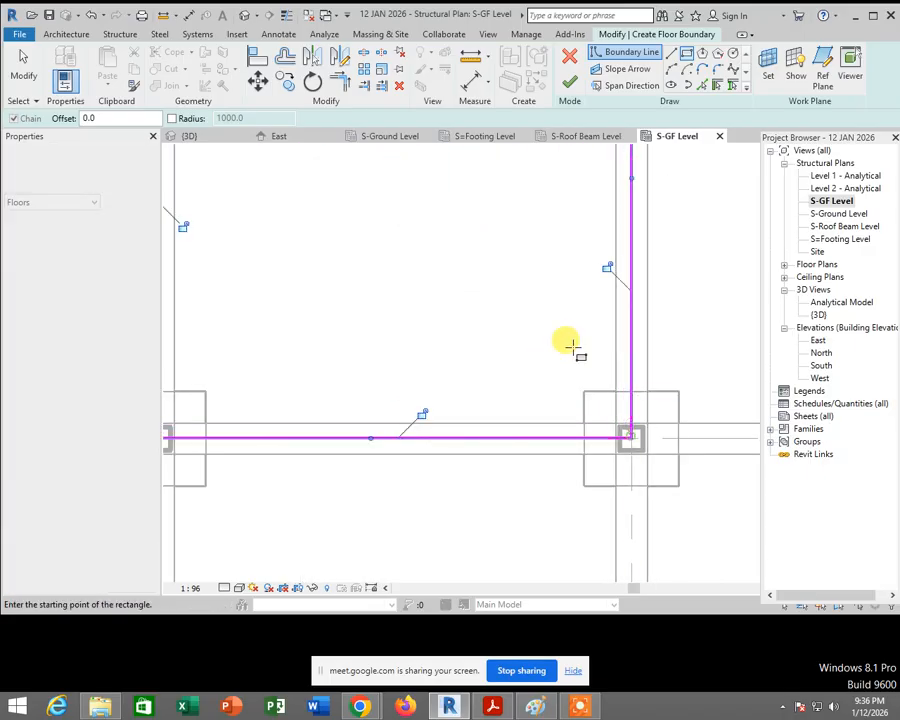
key(Escape)
key(Escape)
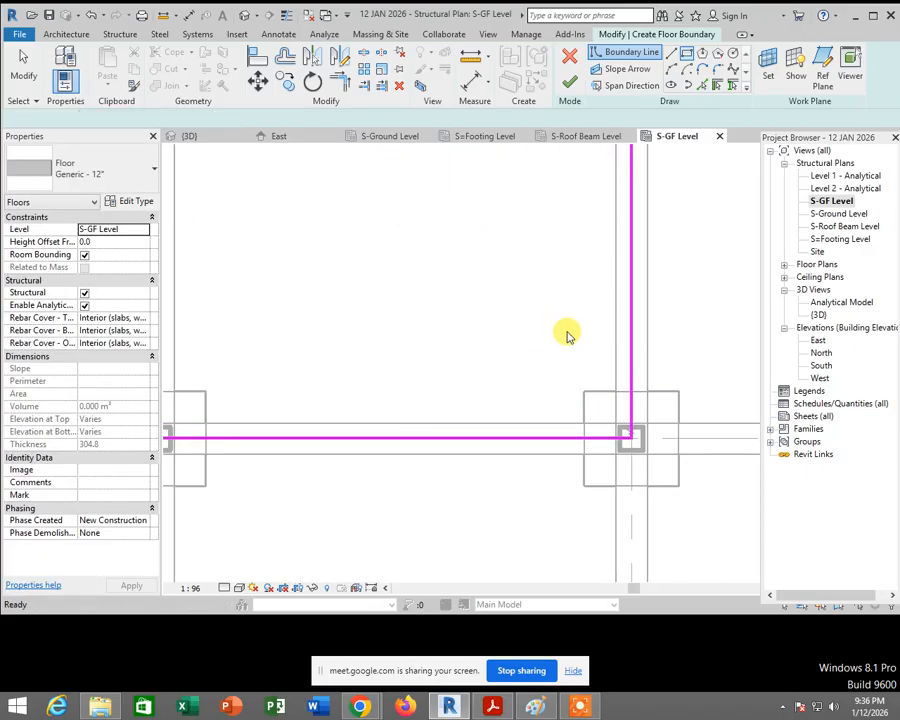
click(569, 86)
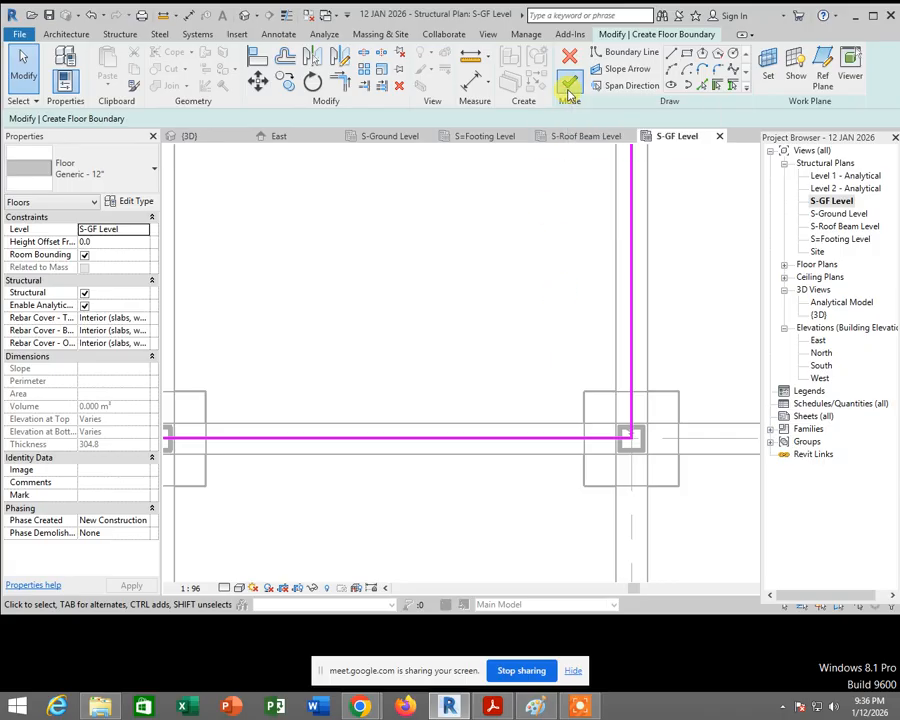
Step: Select the corner-bay floor slab in the 3D view and orbit around it to inspect it
click(244, 17)
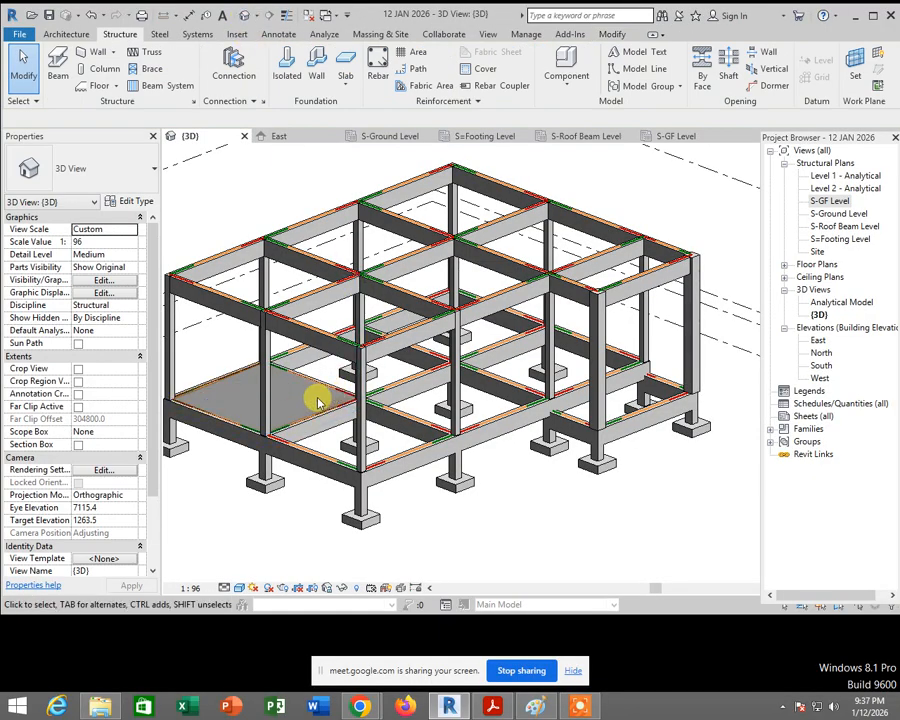
click(323, 392)
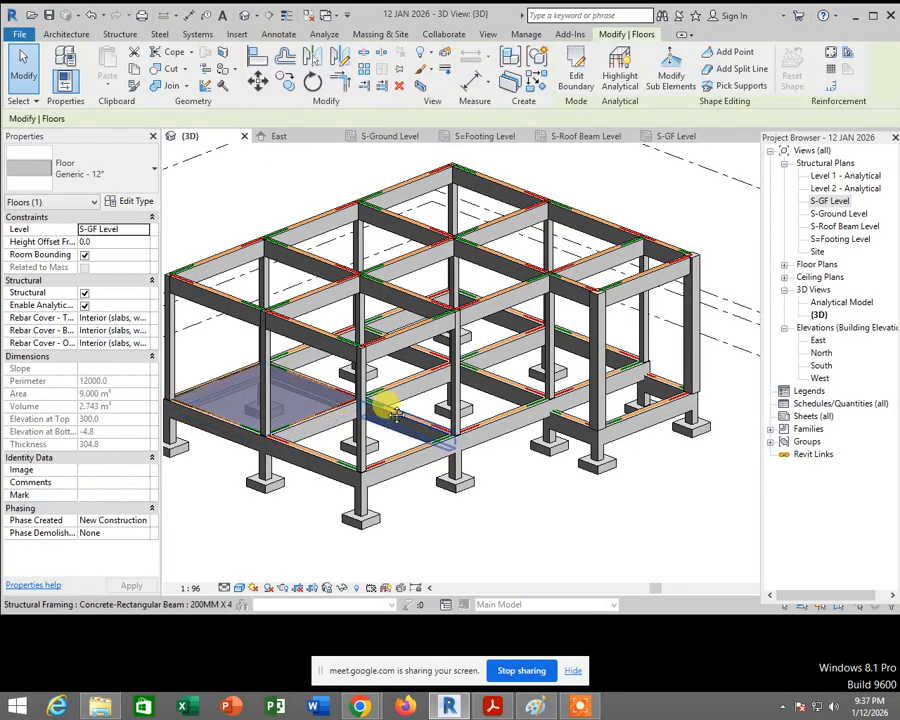
shift+middle_drag(382, 396, 782, 278)
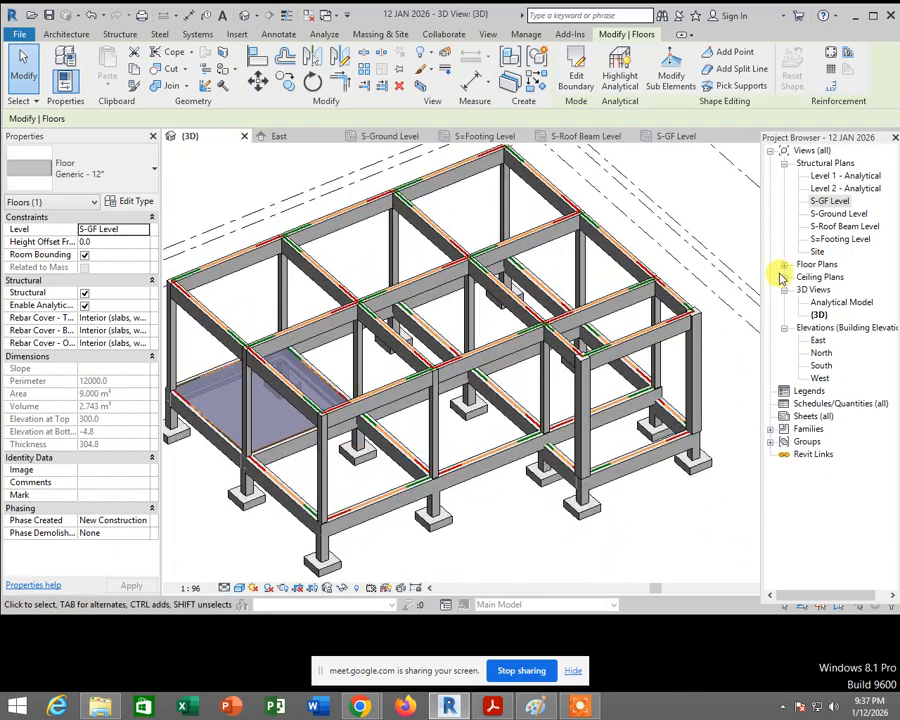
Step: Return to the S-GF Level structural plan and clear the floor selection
double_click(828, 201)
scroll(616, 310, down, 5)
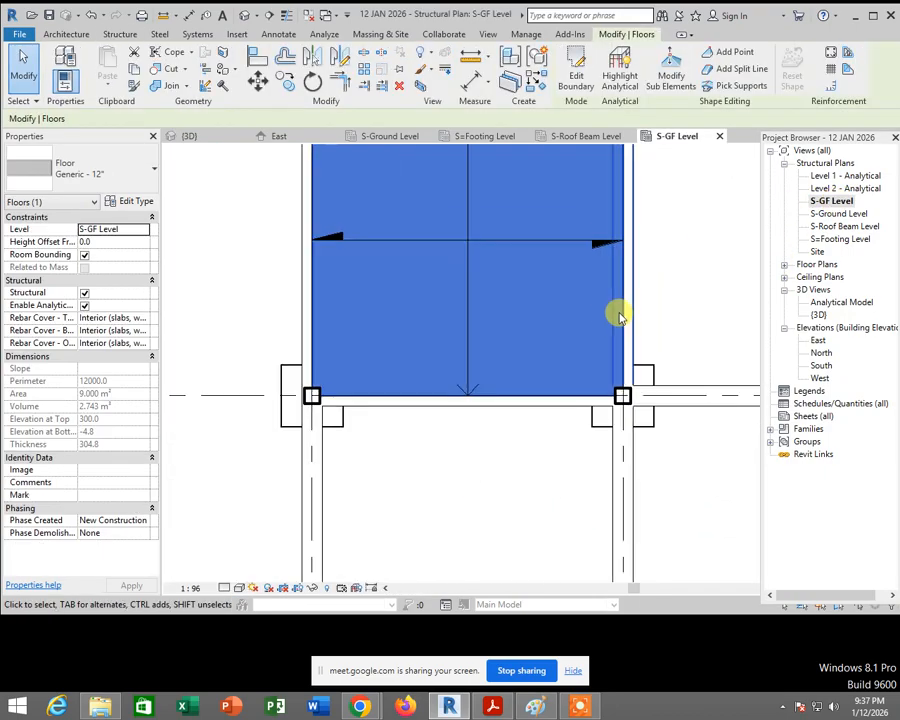
click(678, 286)
scroll(677, 285, down, 2)
middle_drag(677, 285, 437, 293)
scroll(560, 253, up, 2)
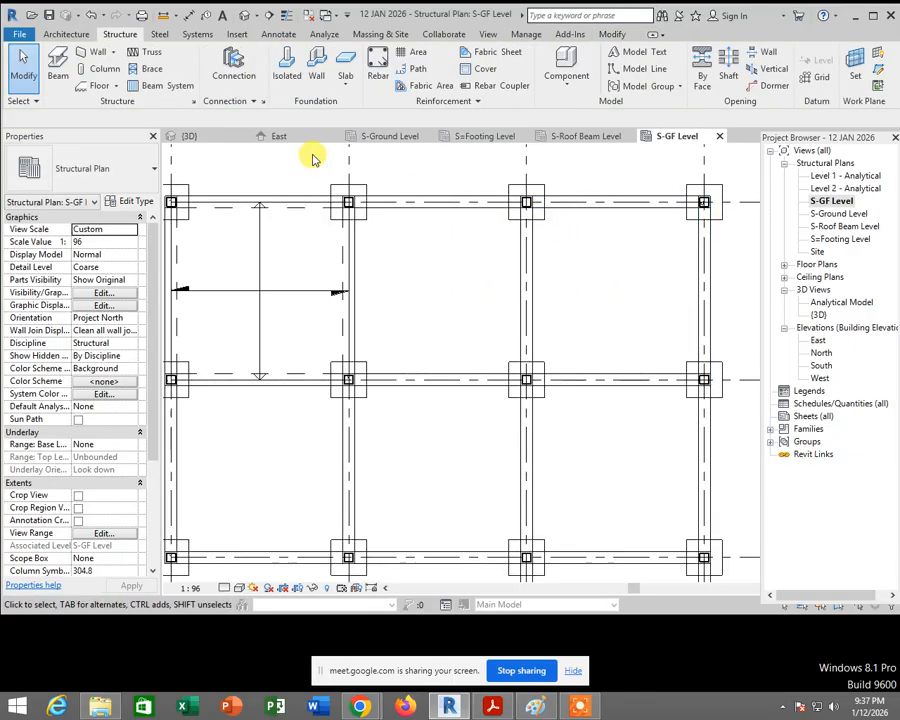
Step: Create a Generic - 12" structural floor with a rectangular boundary from the S-3/S-A column centre to the S-4/S-B column centre
click(118, 89)
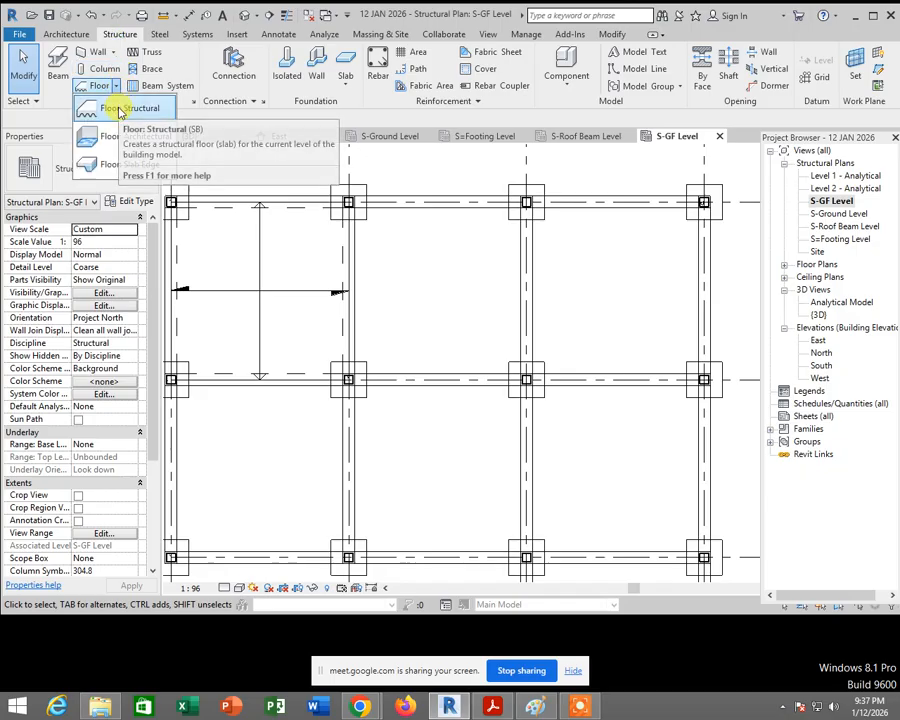
click(120, 110)
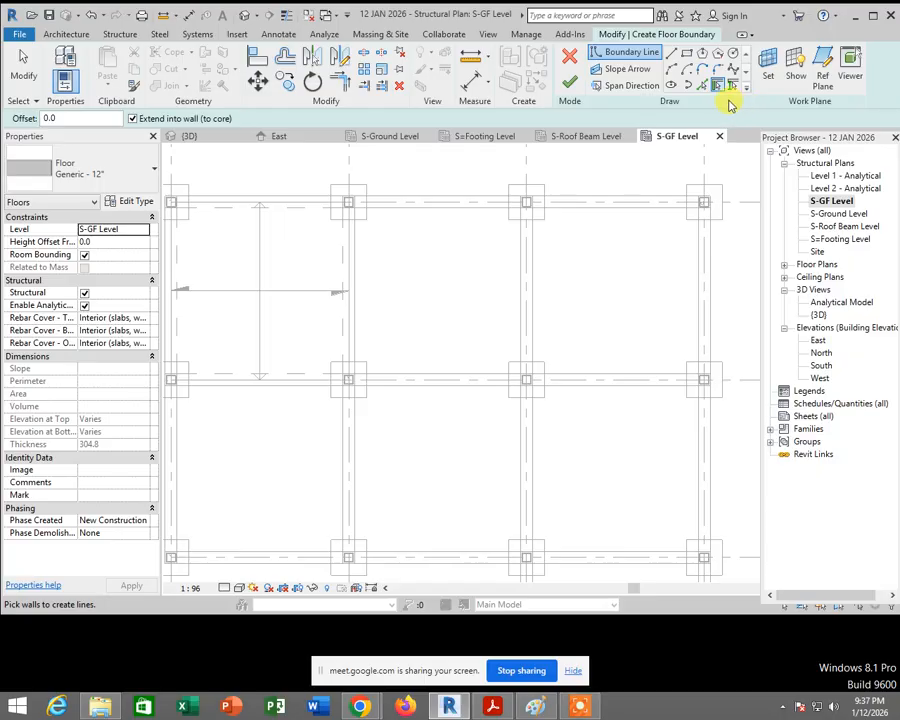
click(686, 56)
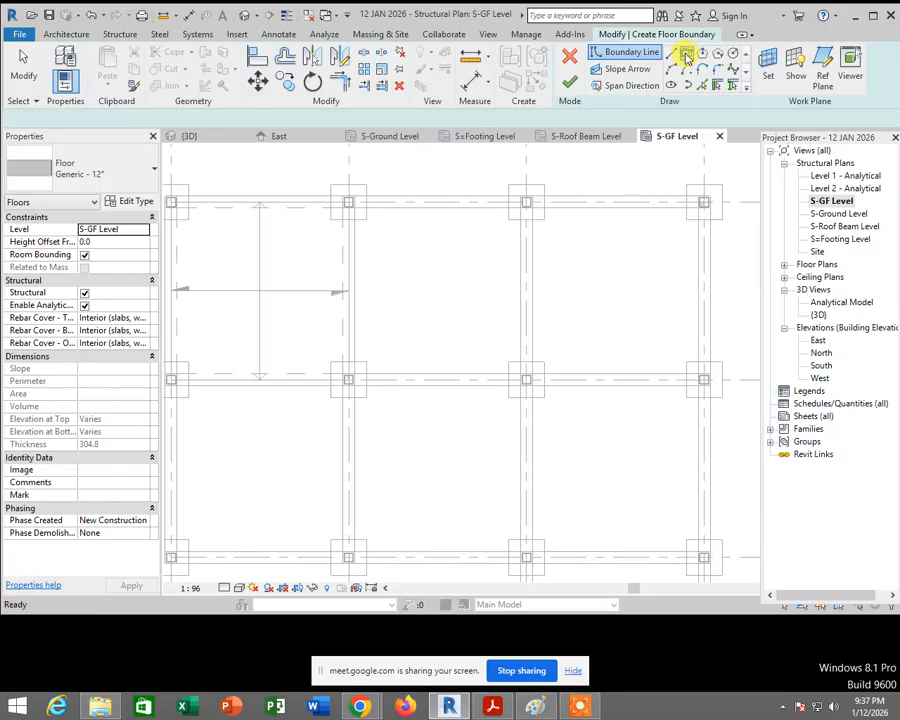
scroll(580, 205, up, 3)
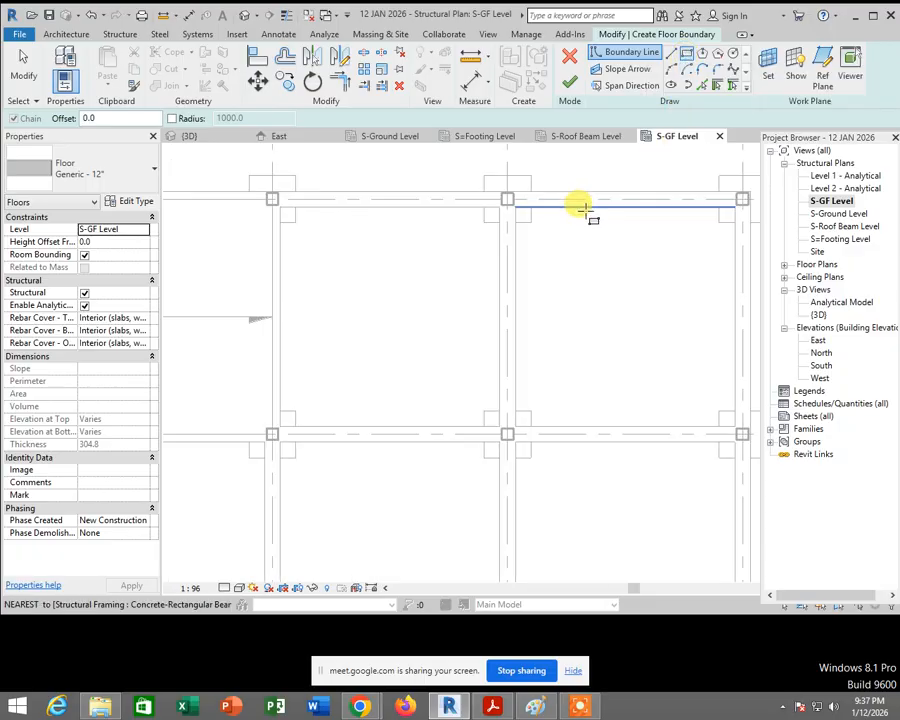
scroll(503, 205, up, 1)
middle_drag(501, 205, 430, 183)
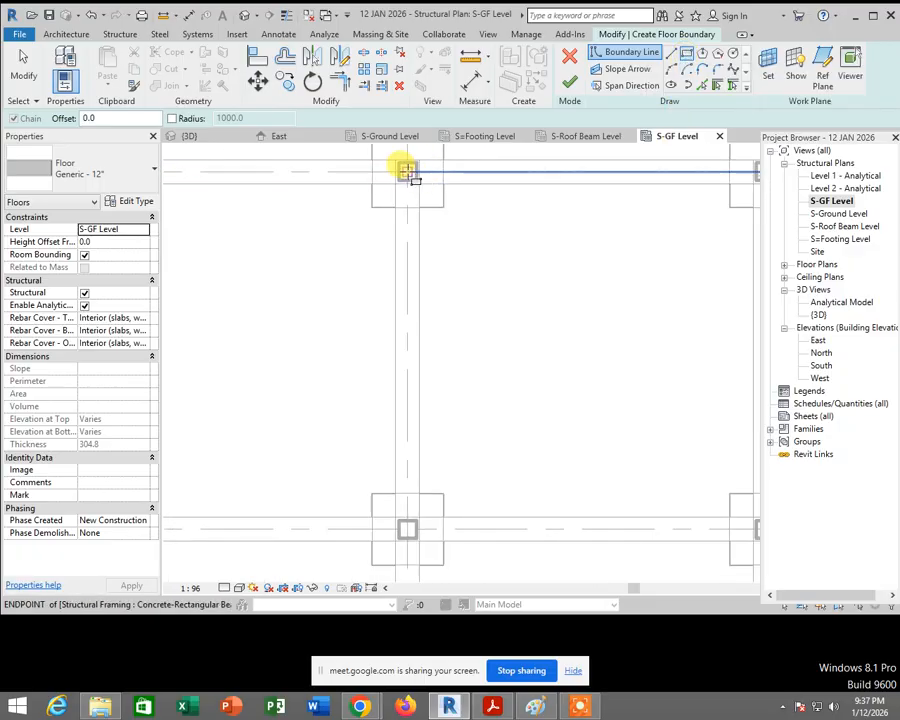
click(408, 172)
scroll(455, 296, down, 2)
scroll(610, 424, up, 2)
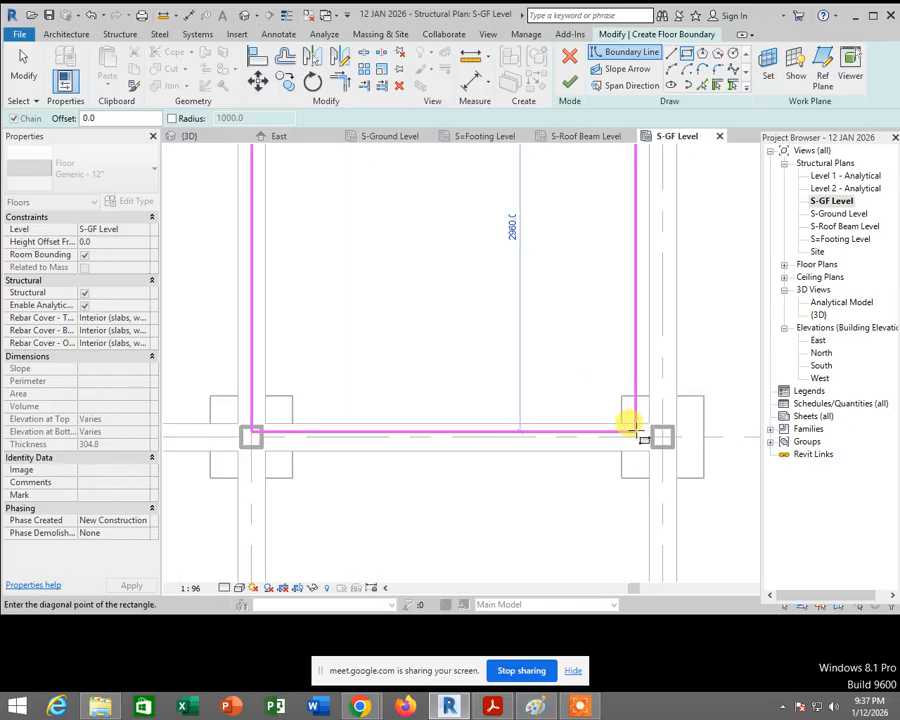
click(663, 436)
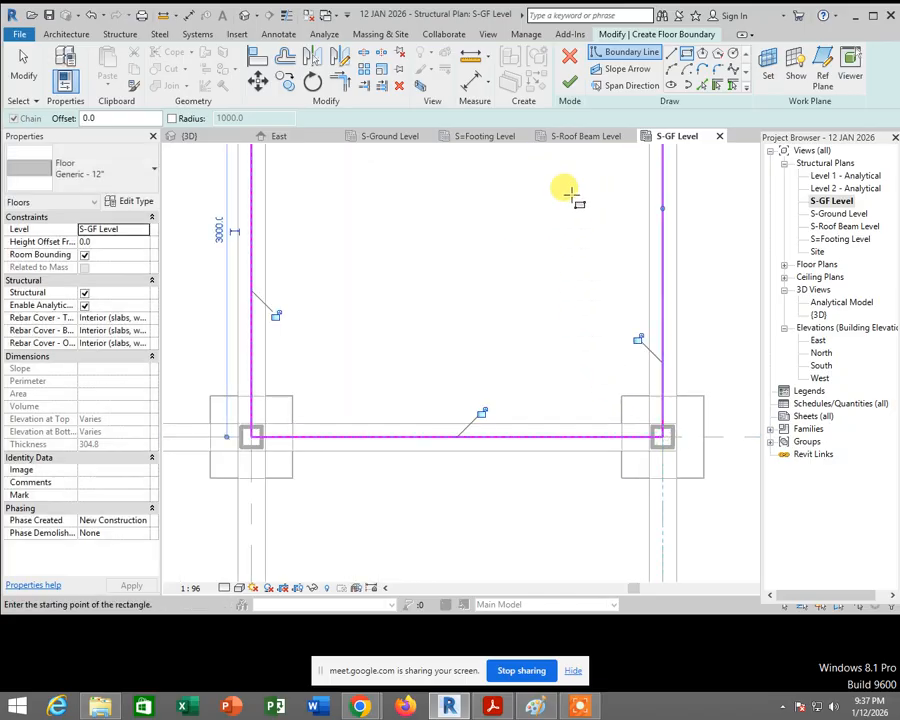
key(Escape)
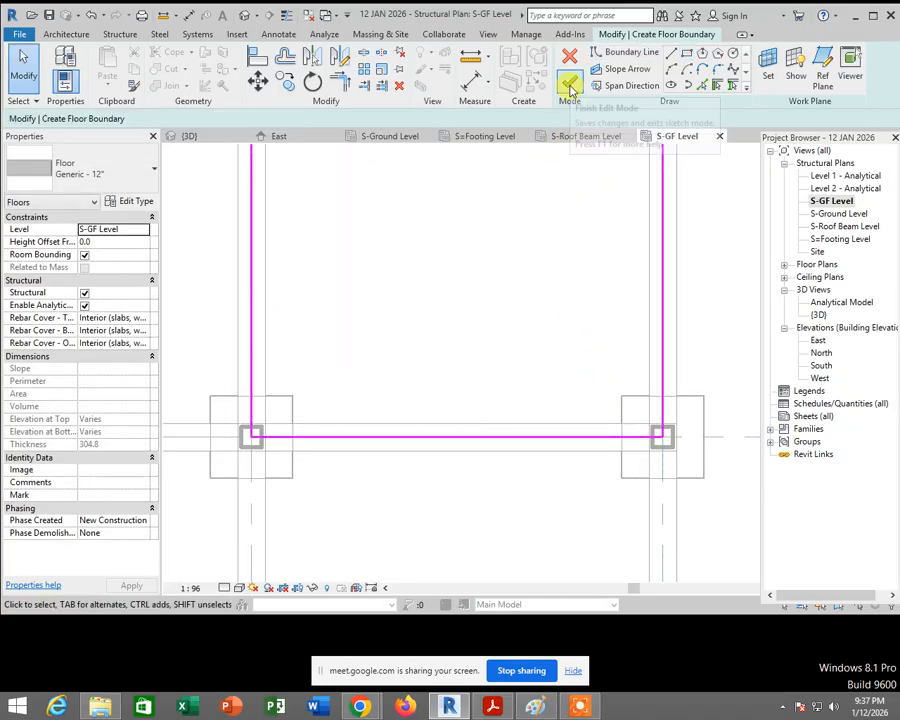
click(571, 90)
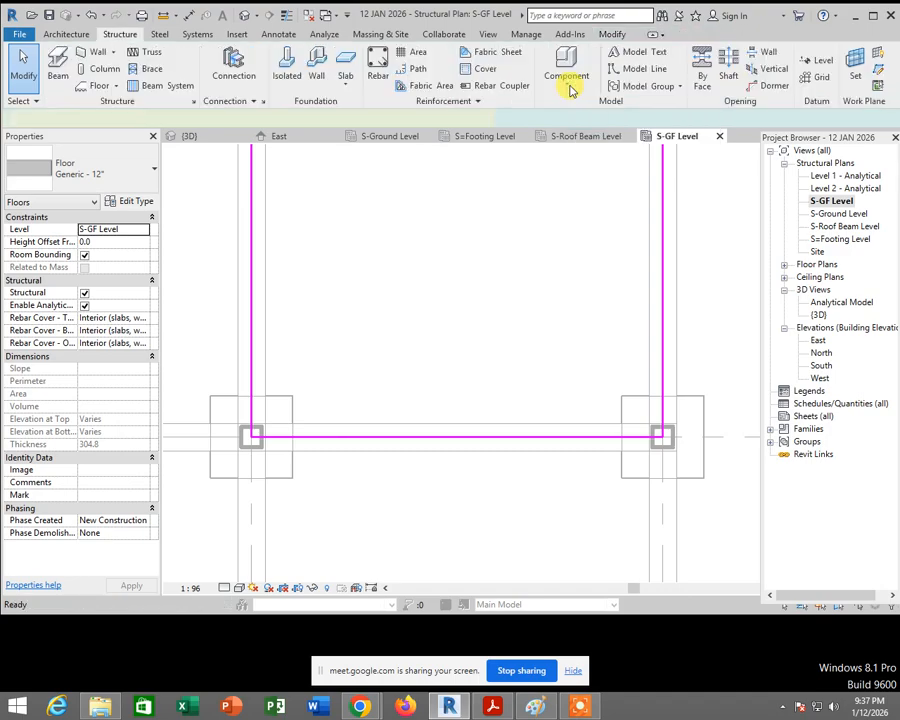
Step: Open the 3D view and inspect the floor slab in the S-3/S-4 bay between grids S-A and S-B
click(249, 19)
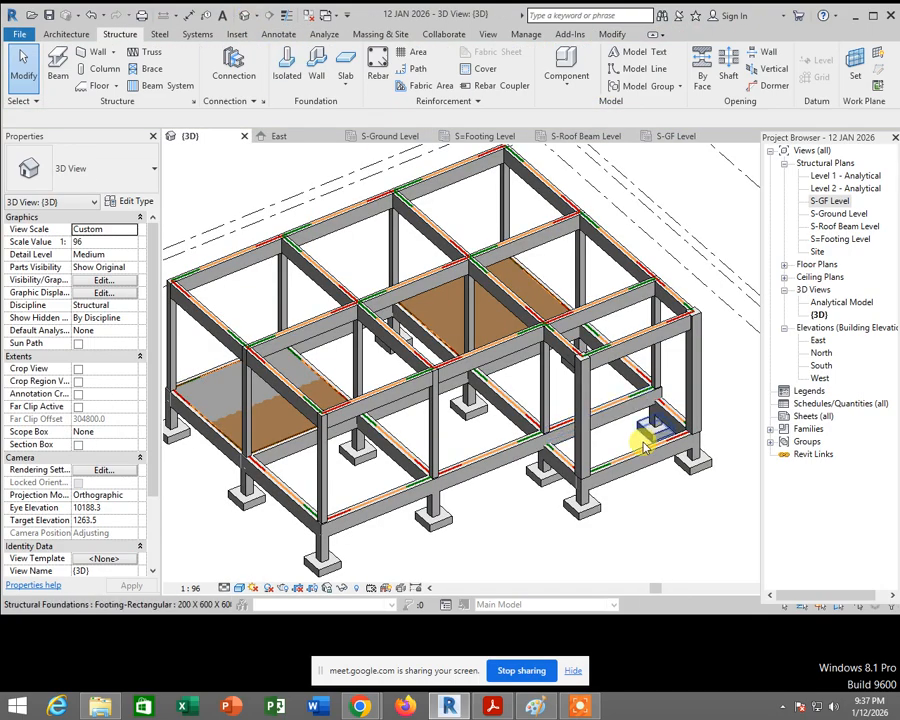
shift+middle_drag(630, 400, 558, 385)
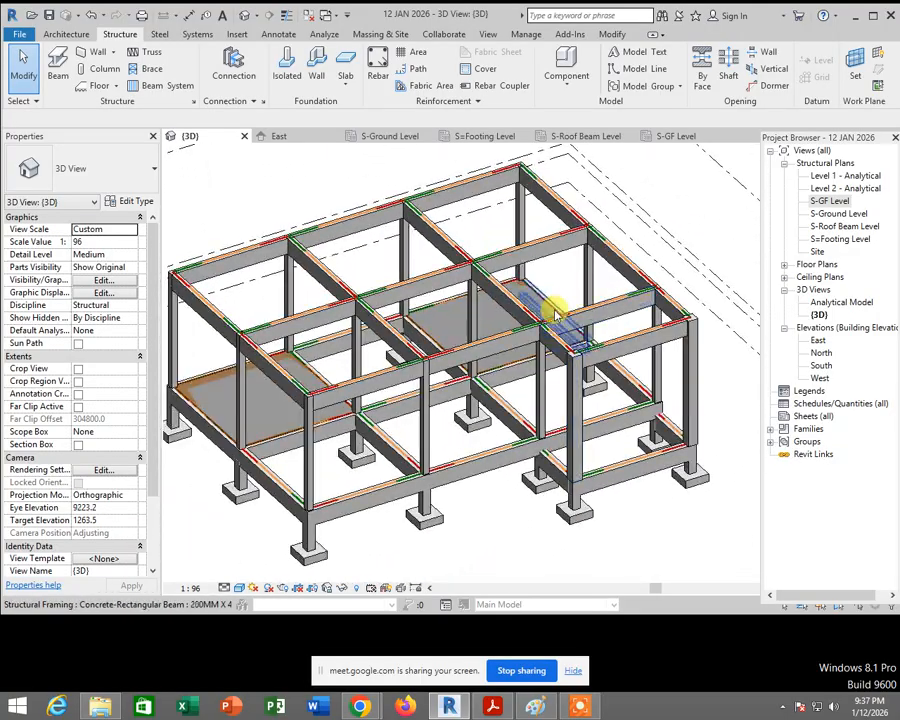
scroll(548, 330, up, 4)
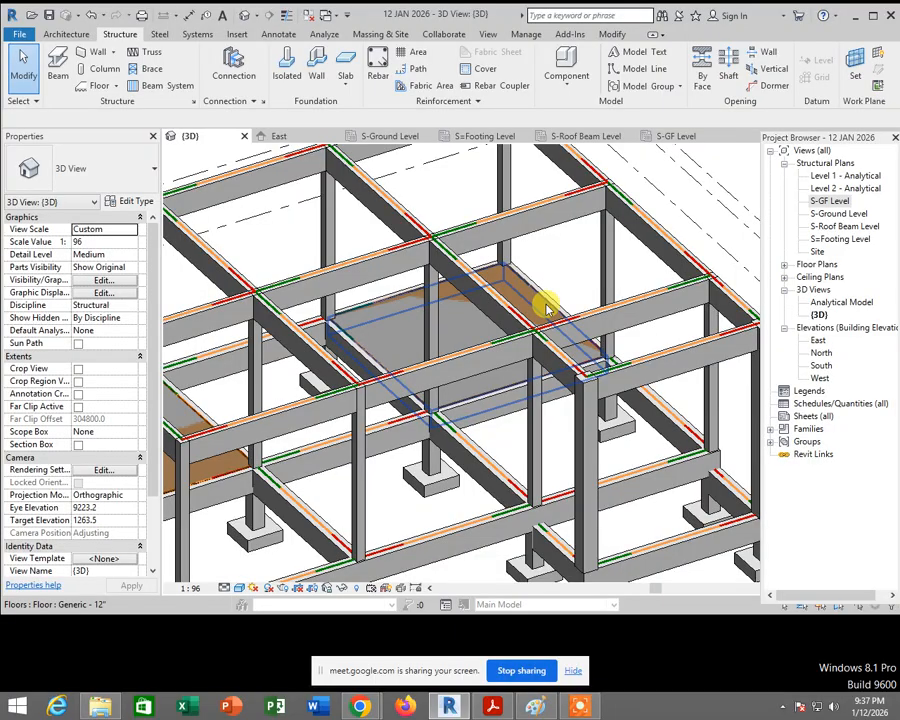
click(548, 308)
key(Escape)
scroll(603, 388, down, 4)
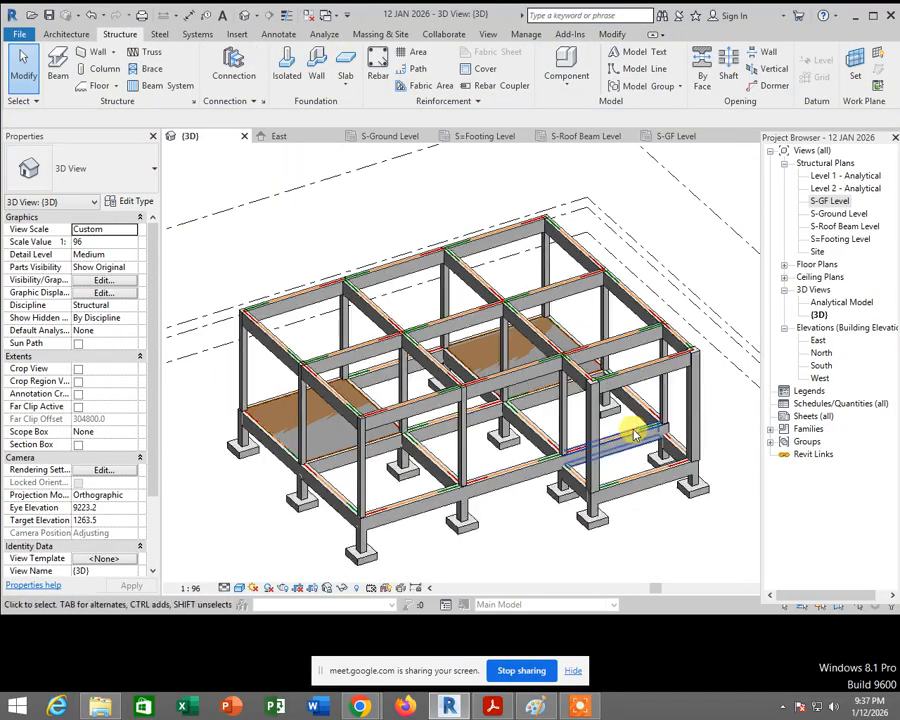
shift+middle_drag(633, 432, 788, 247)
Step: Return to the S-GF Level structural plan and start another Generic - 12" structural floor with a rectangular boundary
double_click(829, 202)
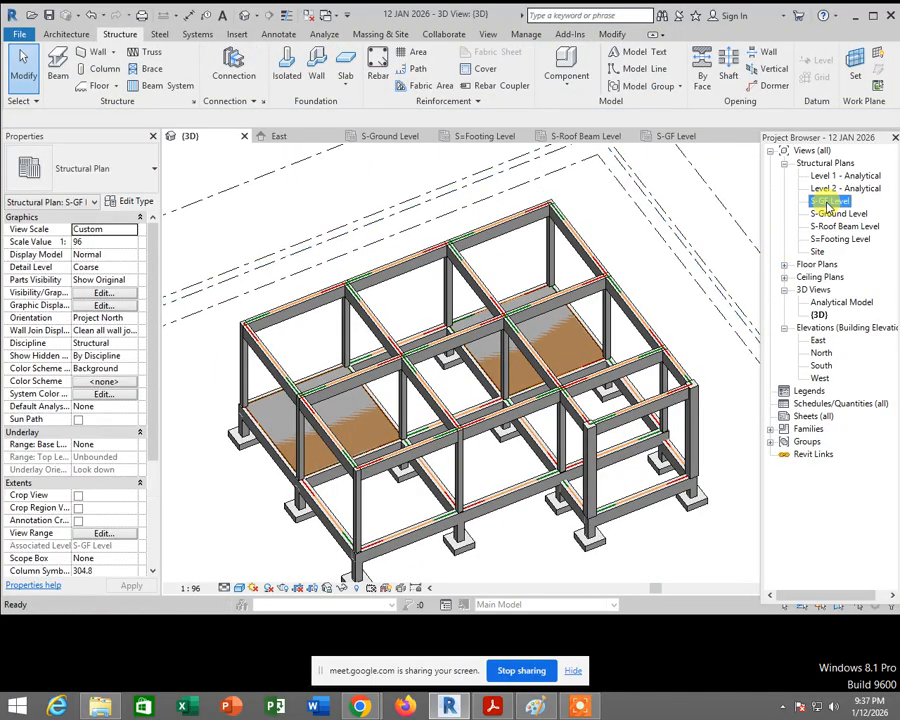
scroll(514, 480, down, 4)
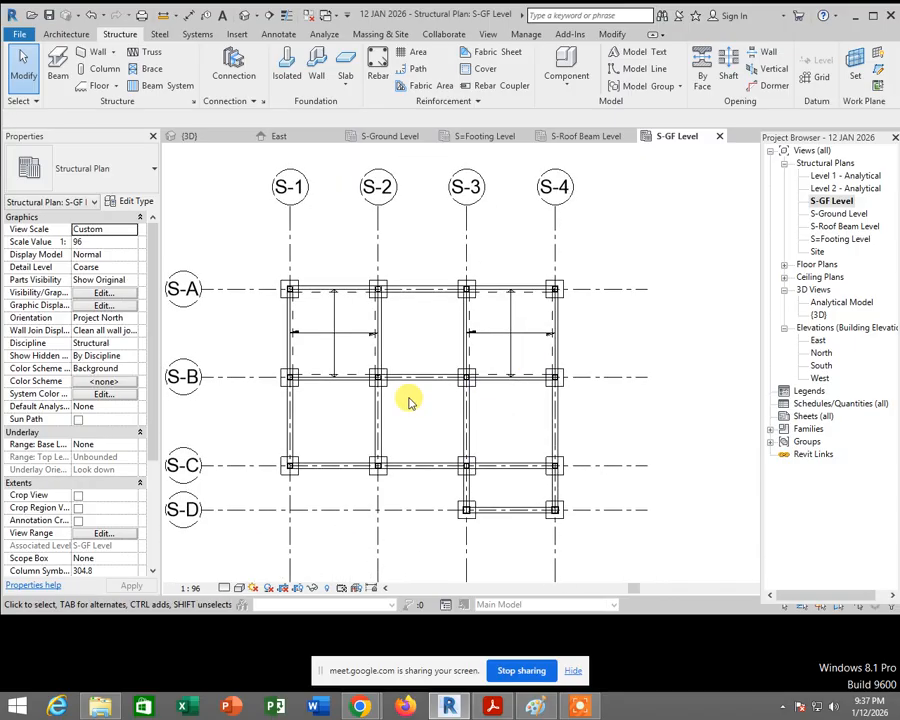
scroll(374, 378, up, 5)
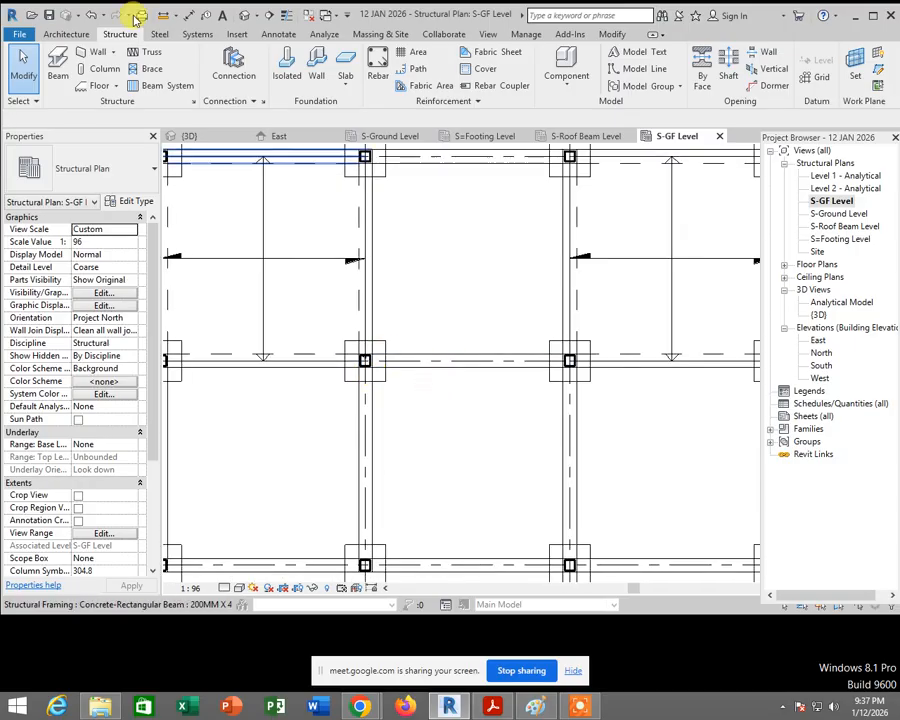
click(117, 87)
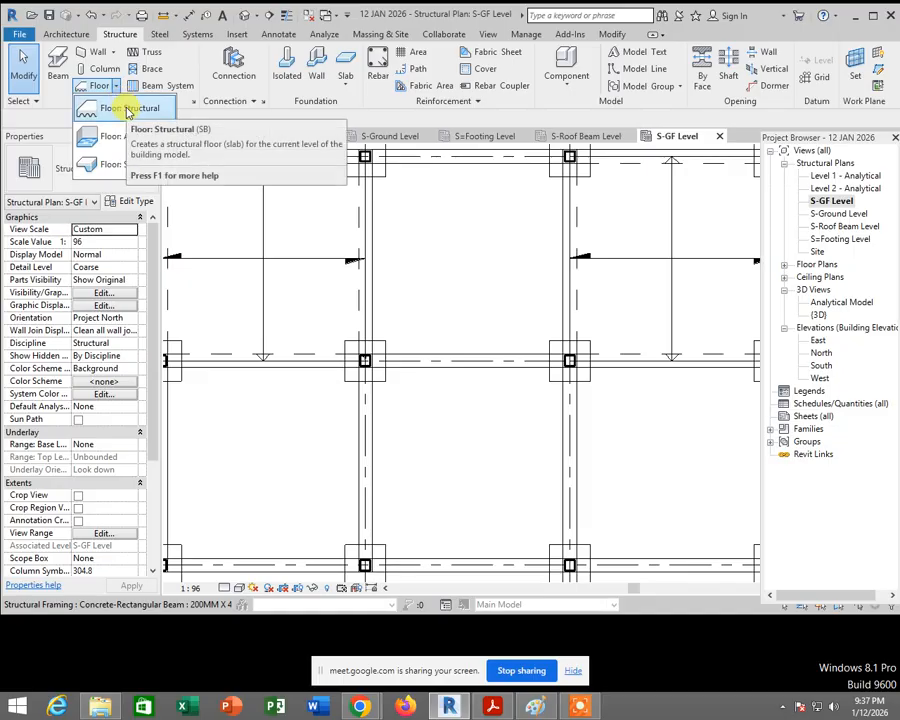
click(128, 110)
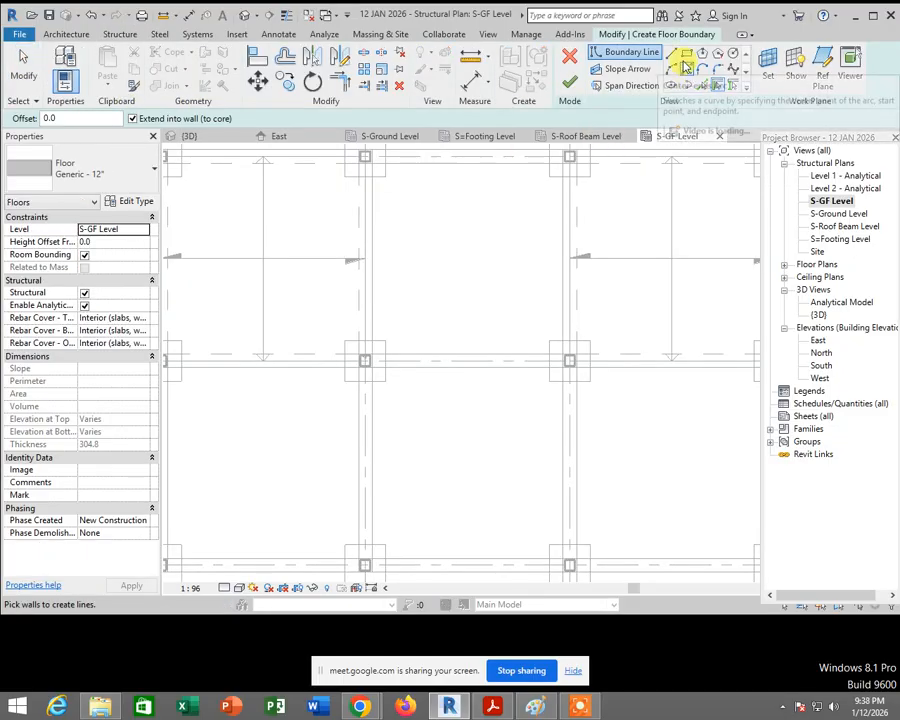
click(685, 58)
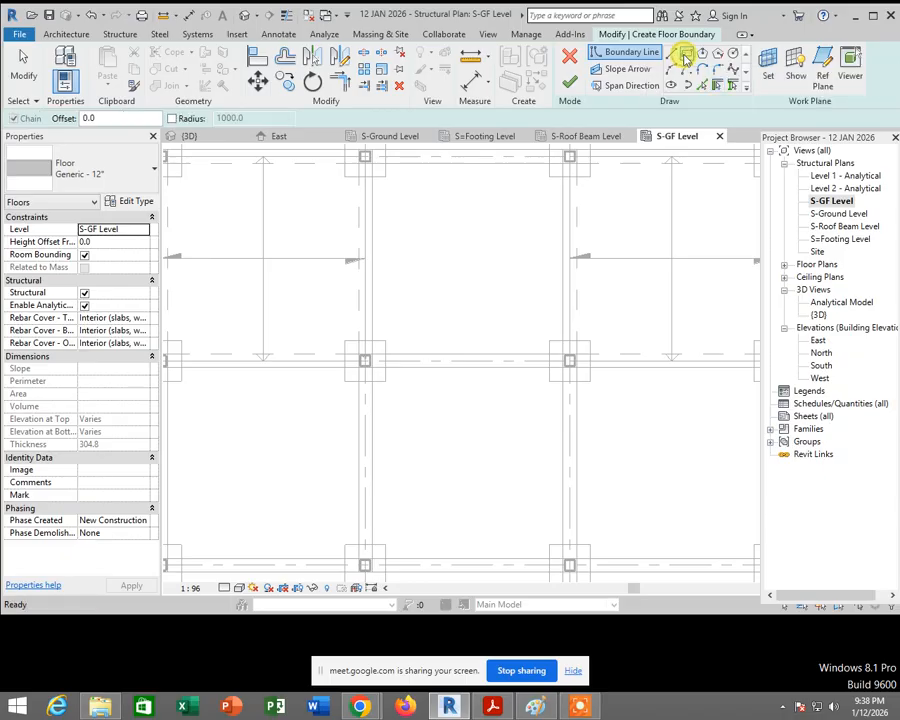
Step: Sketch the floor boundary from the S-2/S-B column centre to the S-3/S-C column centre, finish the floor and clear the selection
scroll(437, 352, up, 5)
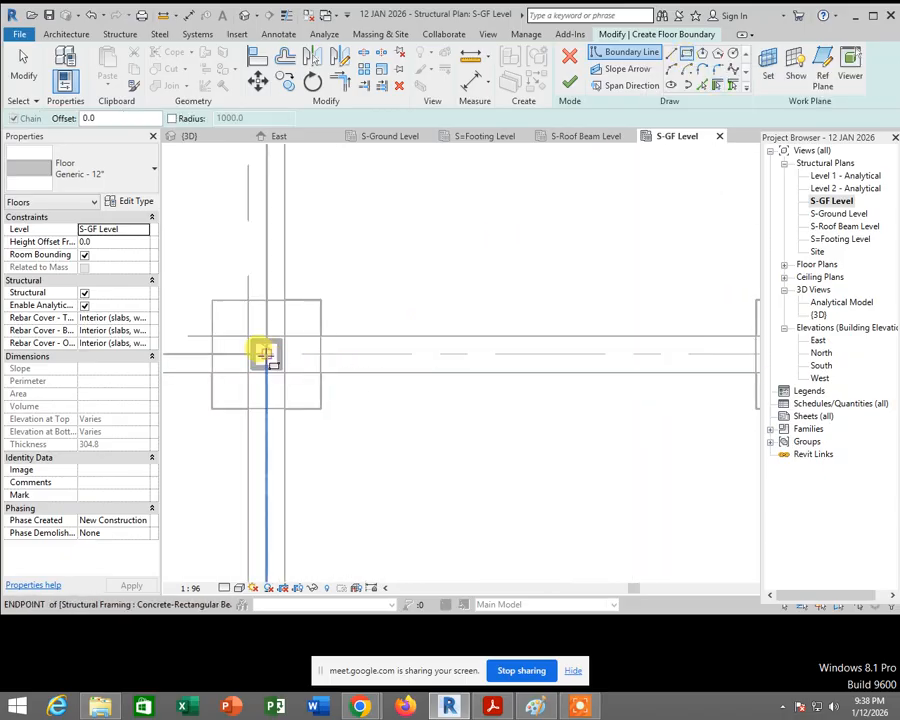
click(265, 353)
scroll(335, 464, down, 2)
middle_drag(490, 572, 442, 263)
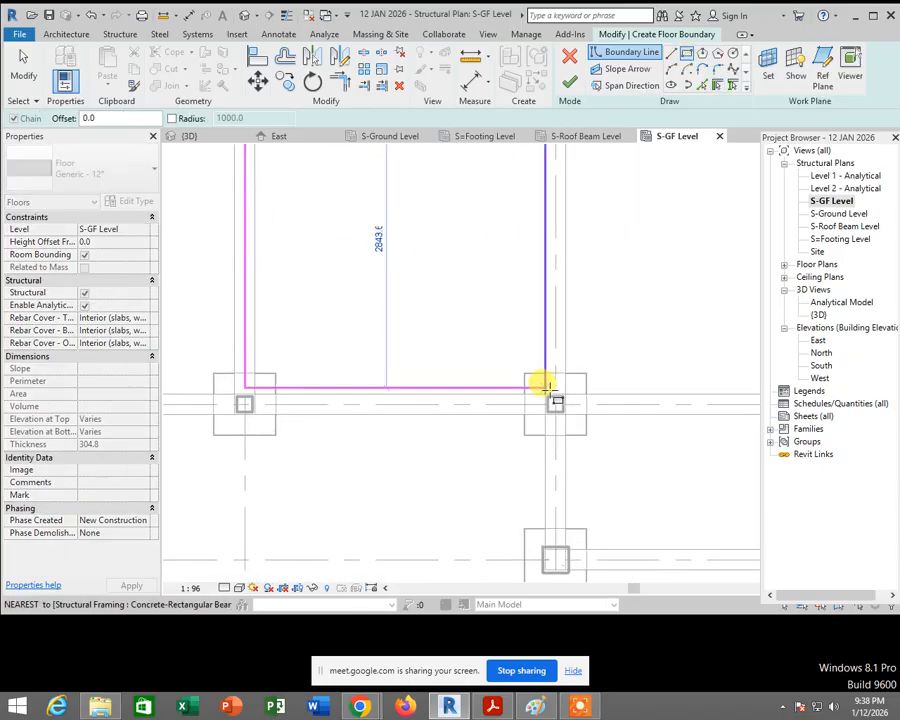
scroll(545, 385, up, 4)
click(564, 420)
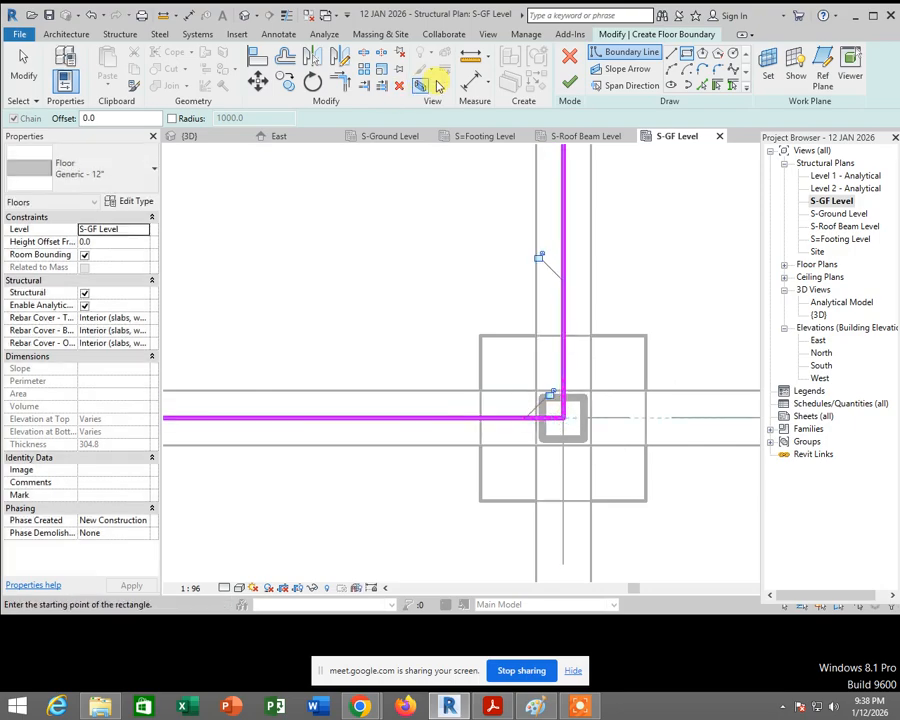
key(Escape)
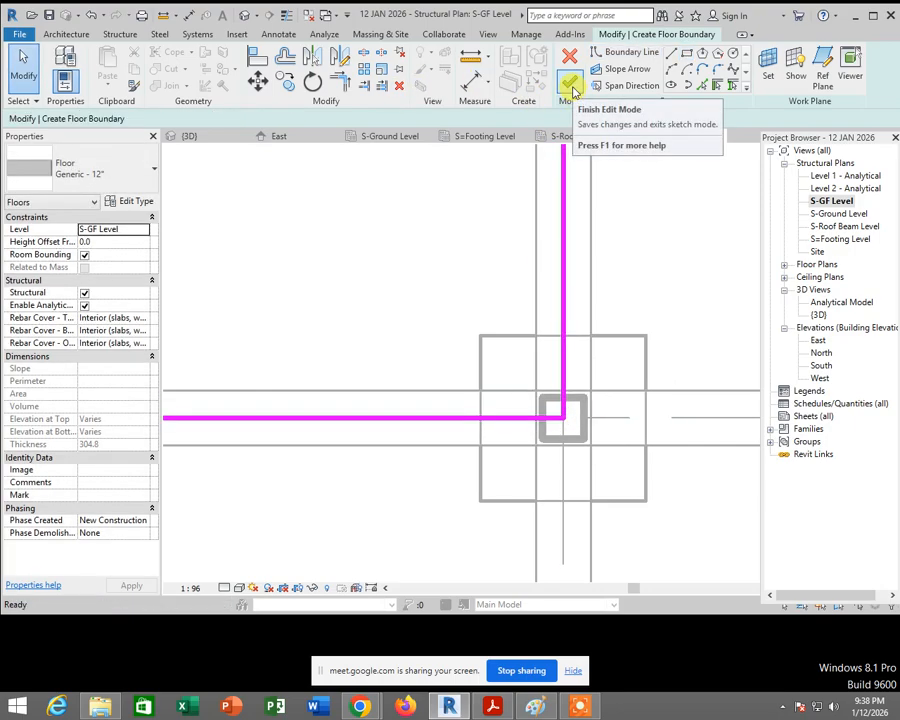
click(572, 88)
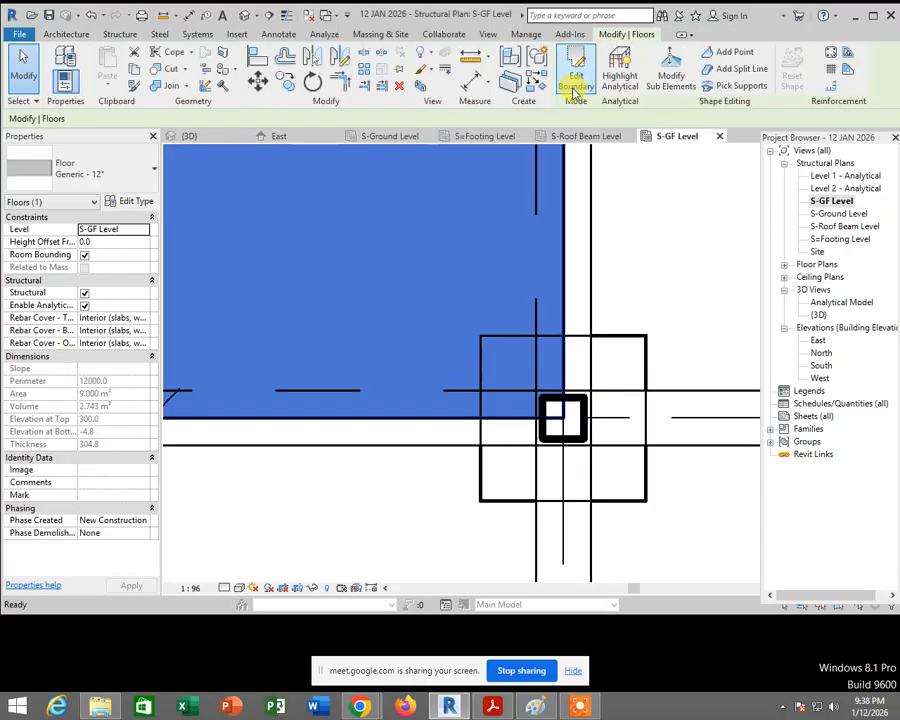
click(647, 247)
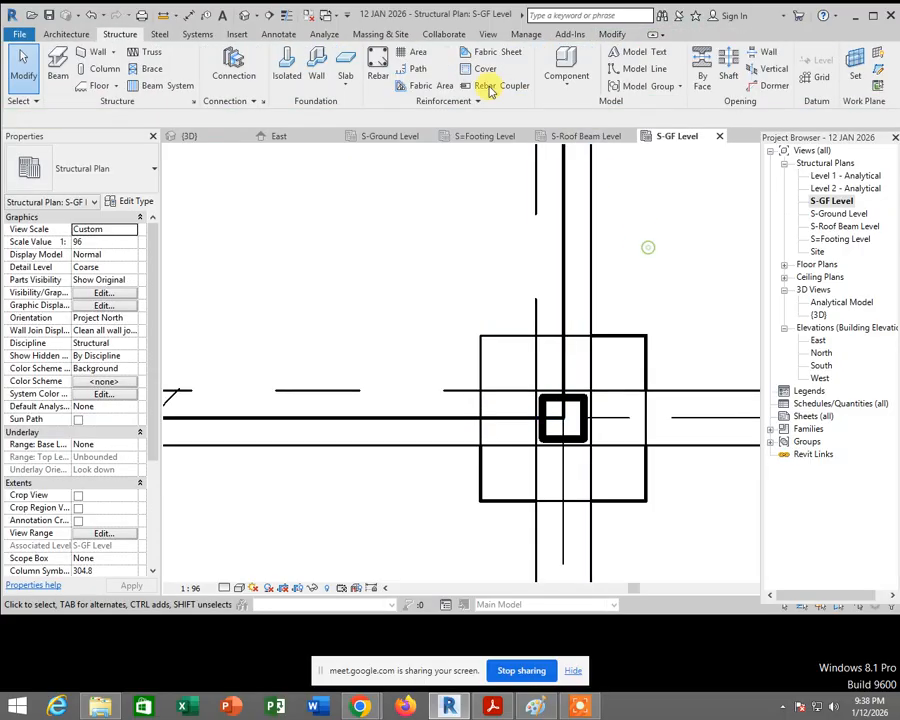
Step: Open the 3D view and set its visual style to Realistic
click(250, 16)
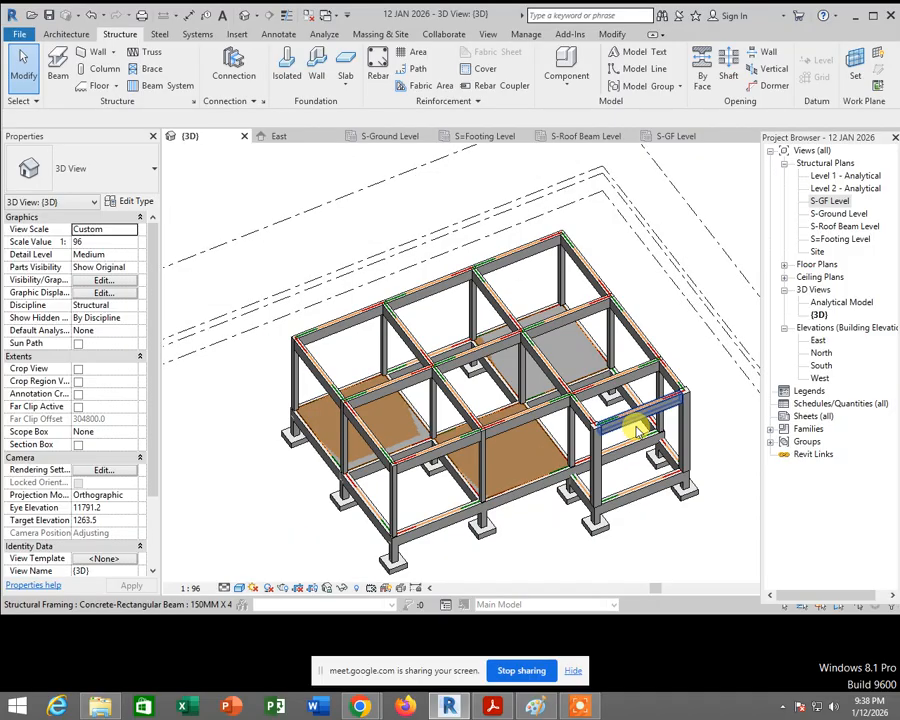
scroll(636, 414, up, 6)
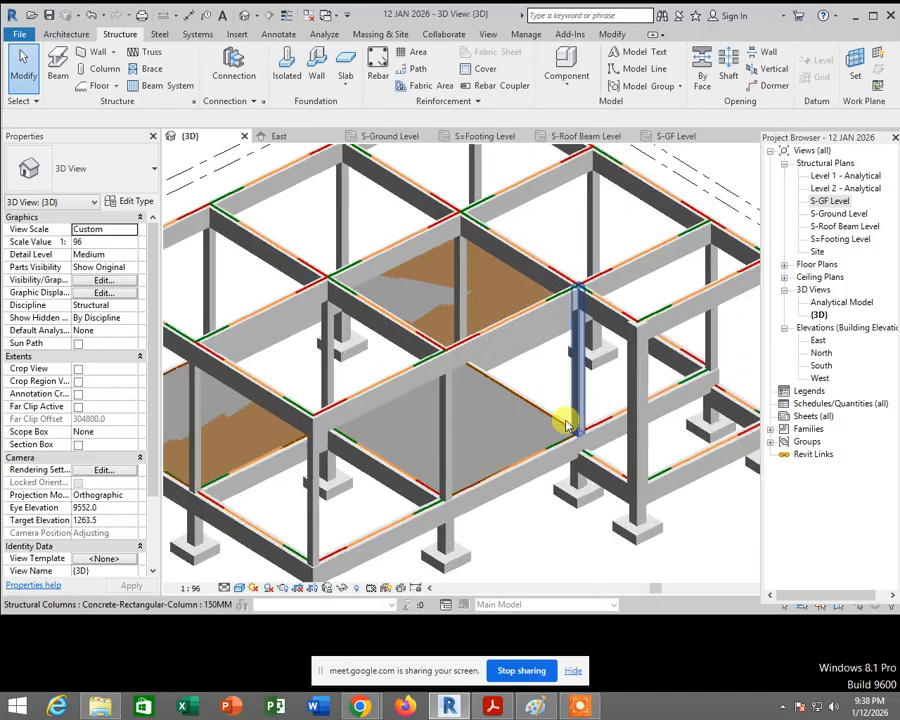
middle_drag(566, 421, 607, 381)
click(240, 588)
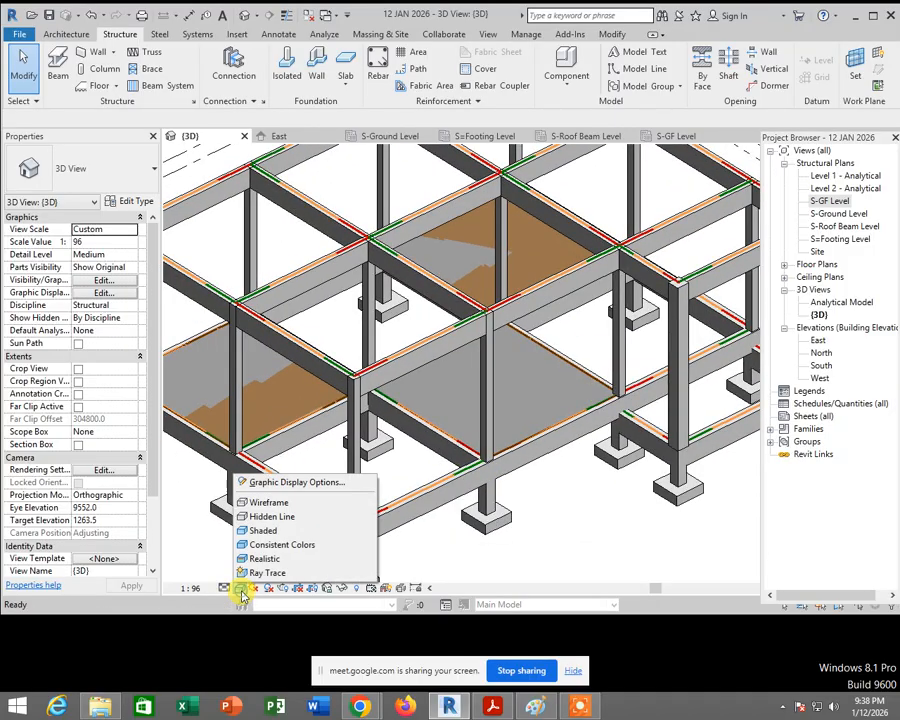
click(286, 560)
scroll(566, 540, down, 3)
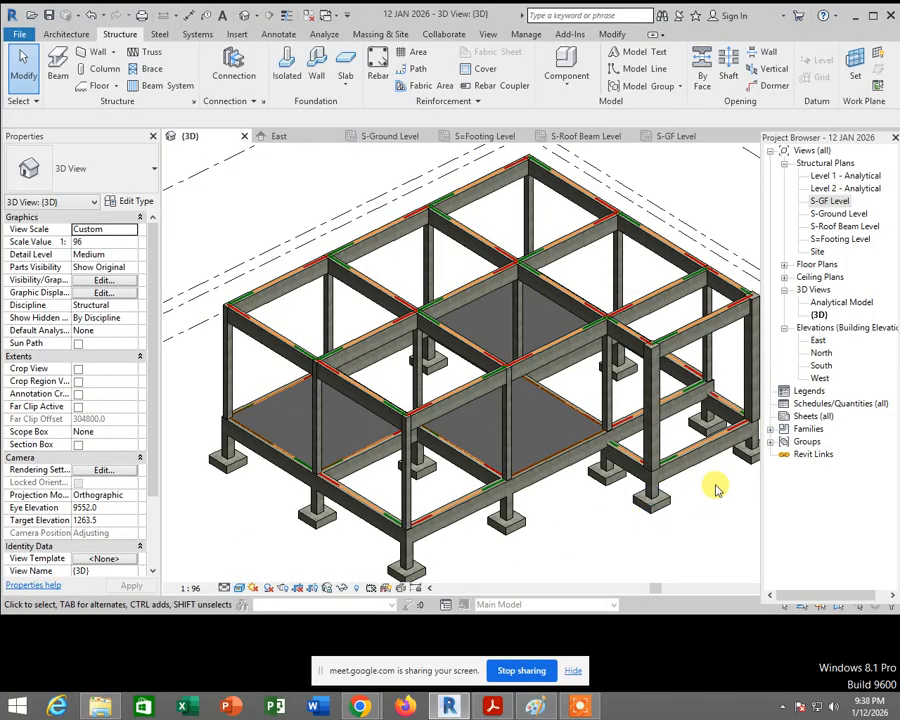
Step: Examine the ground beams, columns and footings around the projecting bay between grids S-C and S-D in 3D
shift+middle_drag(721, 480, 682, 438)
scroll(700, 487, up, 2)
scroll(665, 460, up, 2)
scroll(607, 478, up, 2)
scroll(428, 370, up, 2)
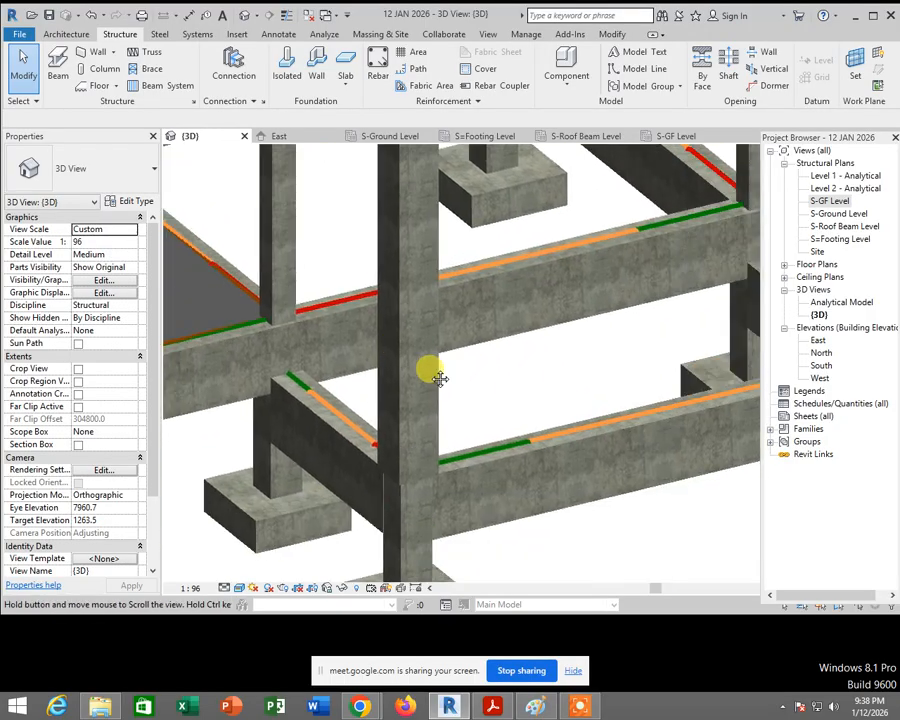
scroll(380, 407, up, 2)
scroll(497, 400, down, 2)
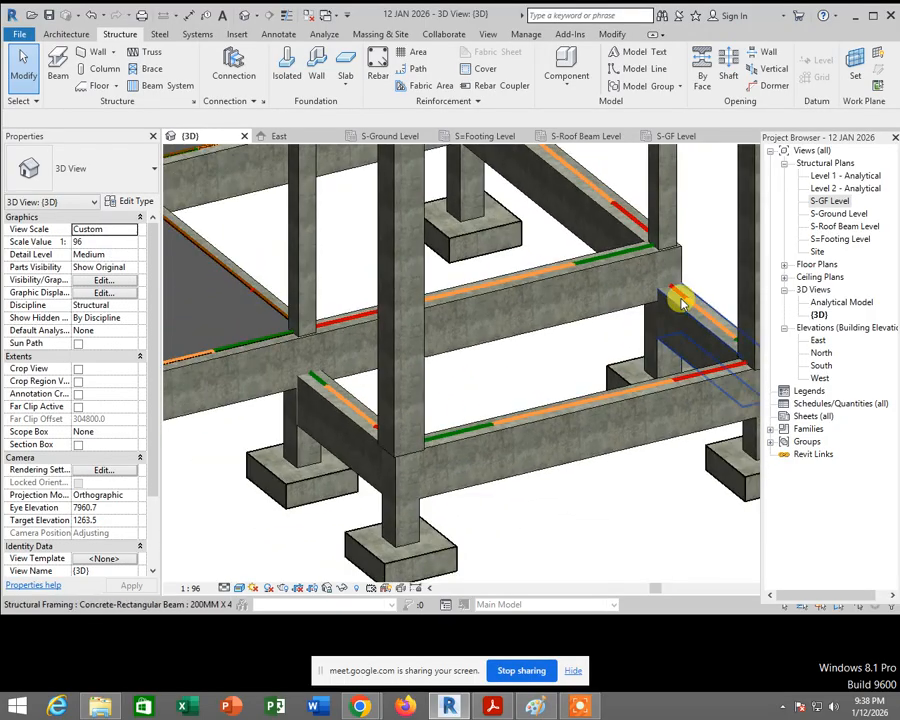
Step: Open the S-Ground Level structural plan at the projecting bay between grids S-3/S-C and S-4/S-D
click(846, 227)
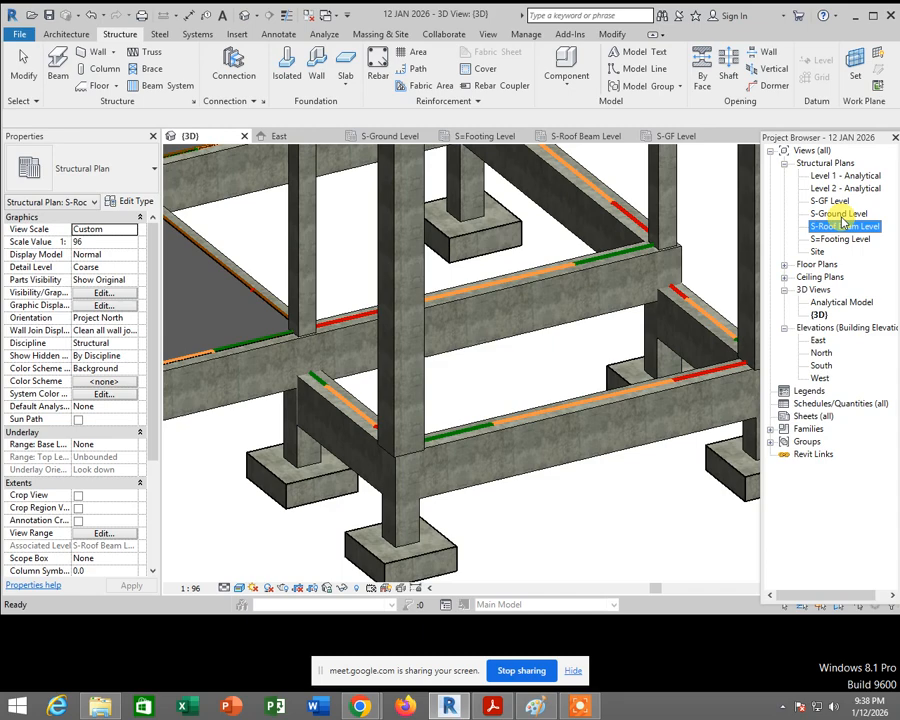
double_click(843, 216)
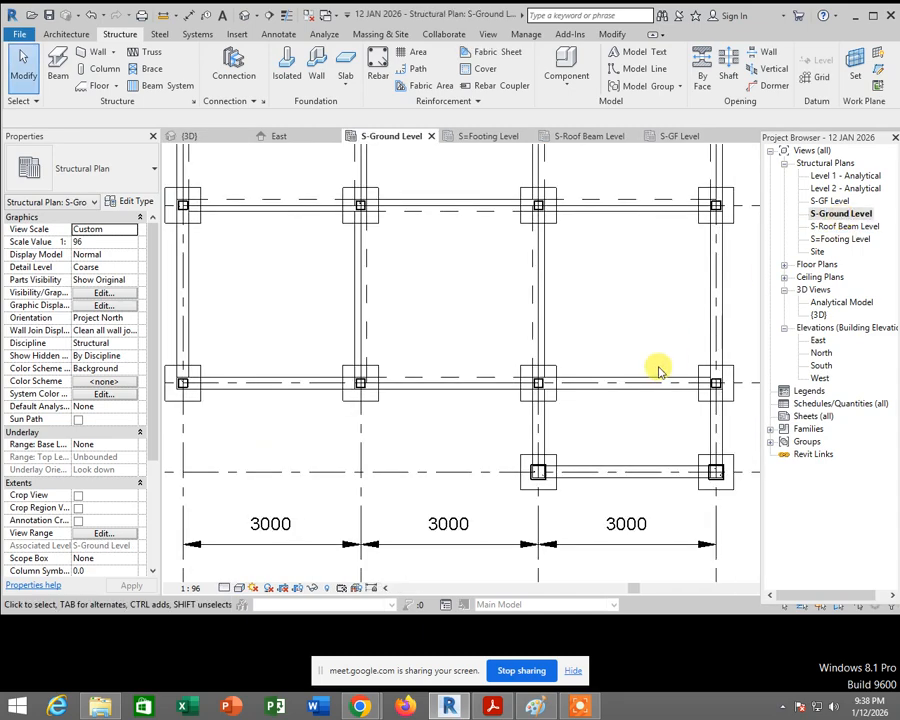
scroll(597, 263, up, 5)
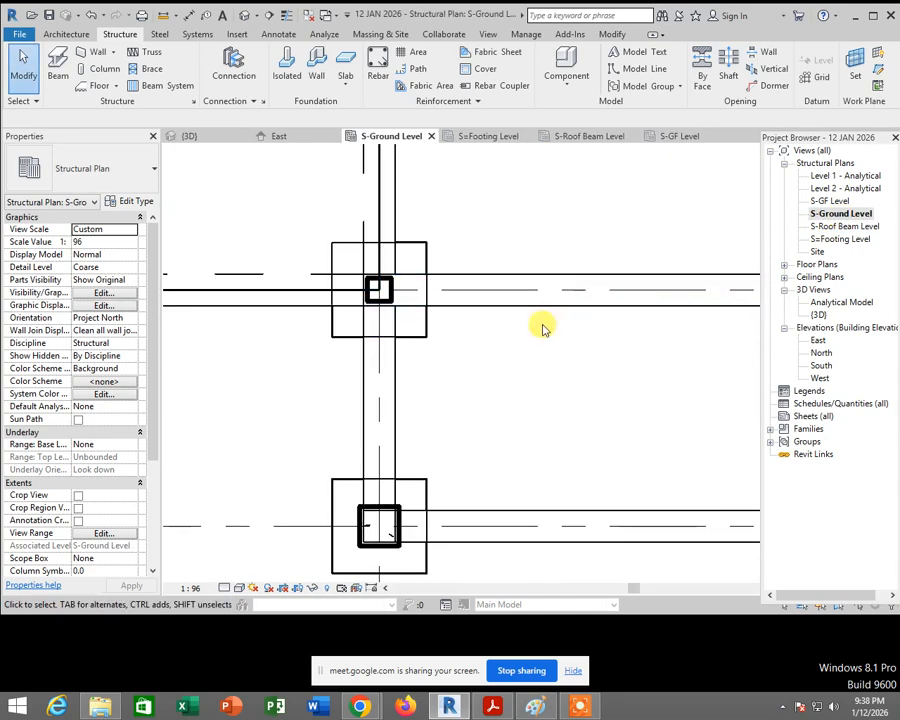
middle_drag(528, 357, 378, 221)
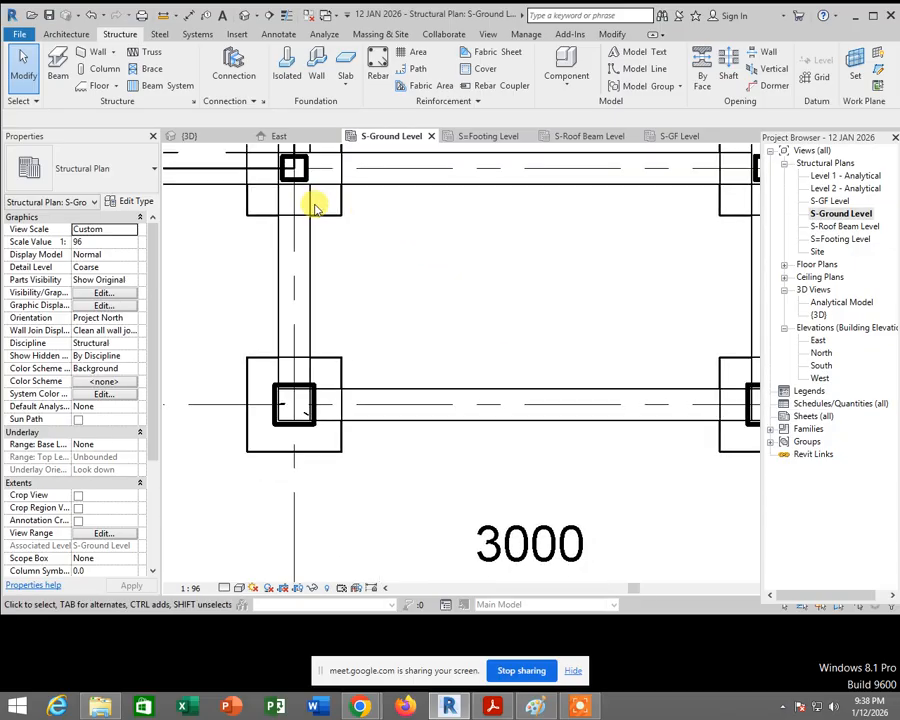
Step: Create a Generic - 12" structural floor on S-Ground Level with a 3000 by 1500 rectangular boundary between the S-3/S-C and S-4/S-D column centres
click(118, 86)
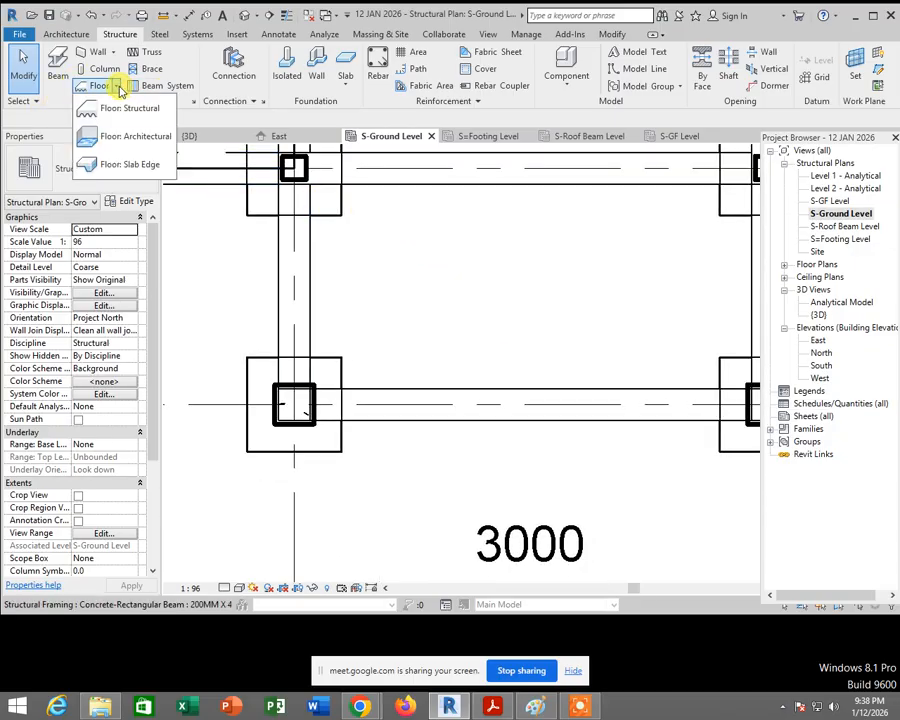
click(140, 110)
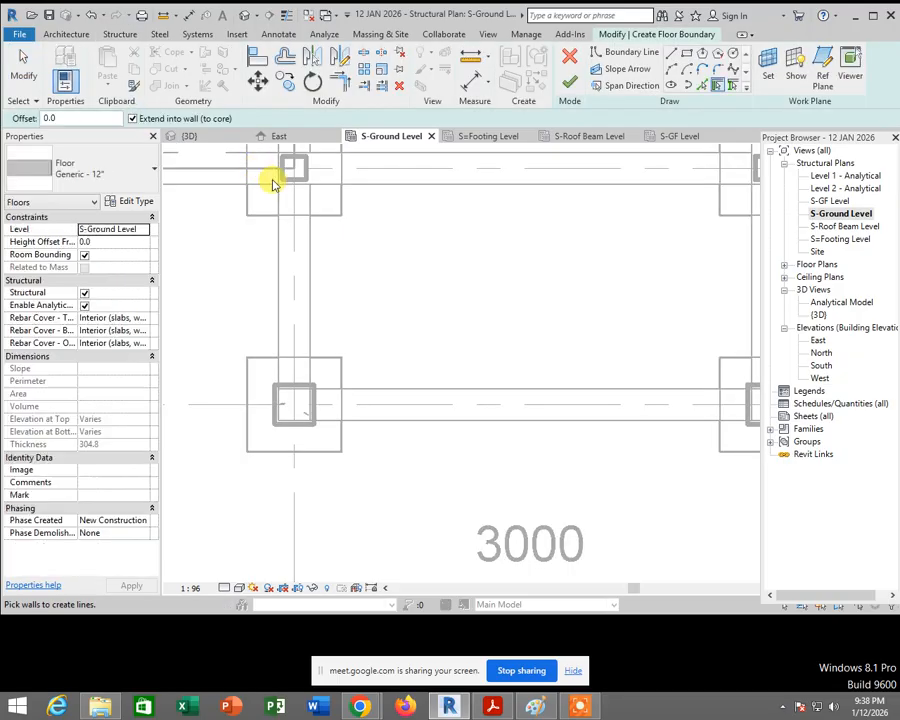
scroll(270, 180, up, 3)
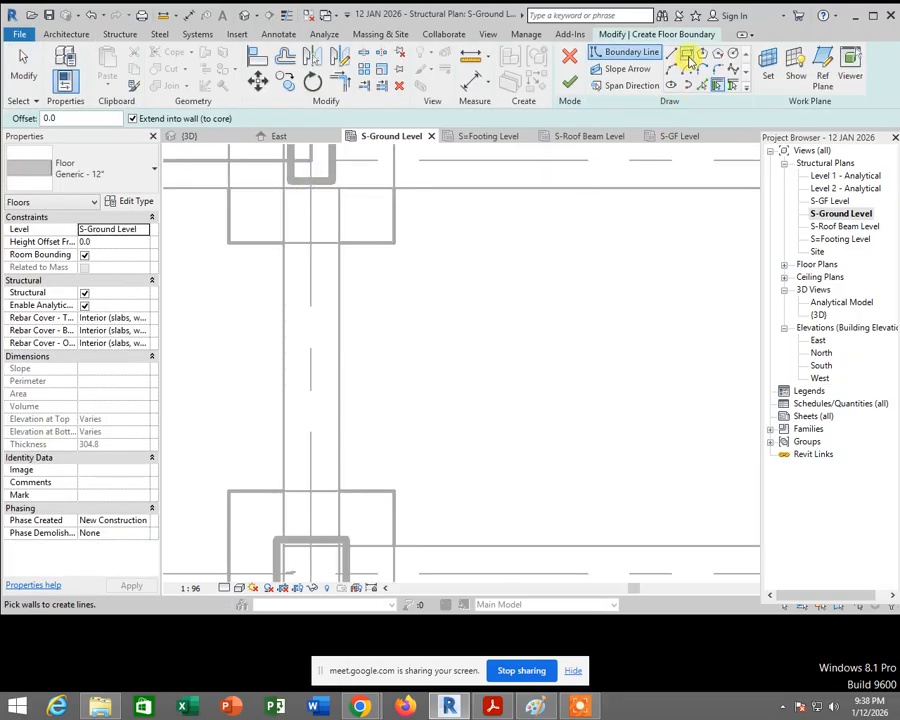
click(688, 59)
middle_drag(554, 244, 427, 299)
click(184, 213)
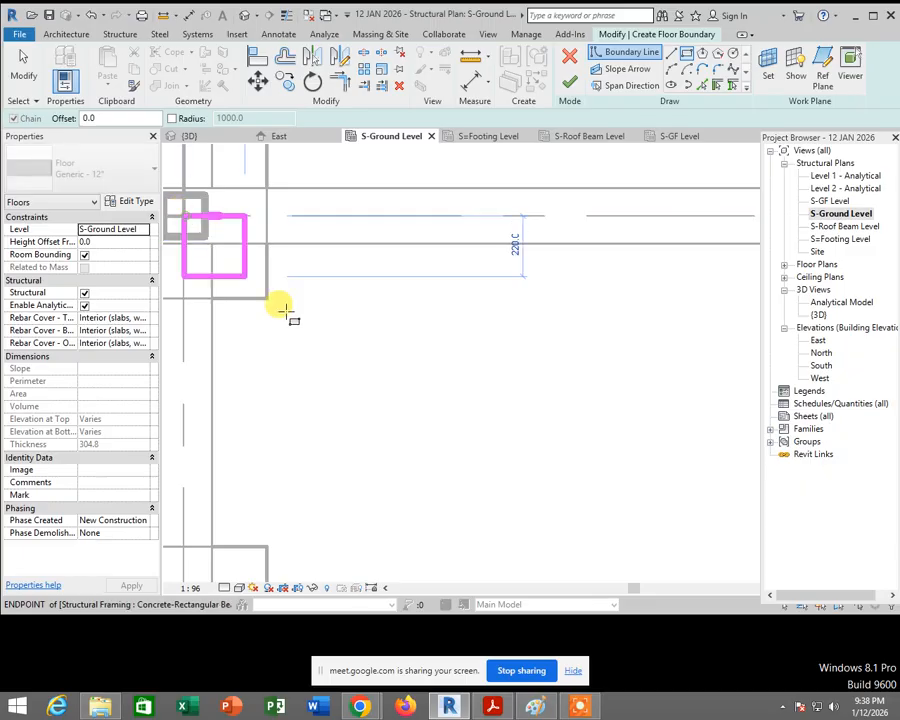
scroll(290, 310, down, 3)
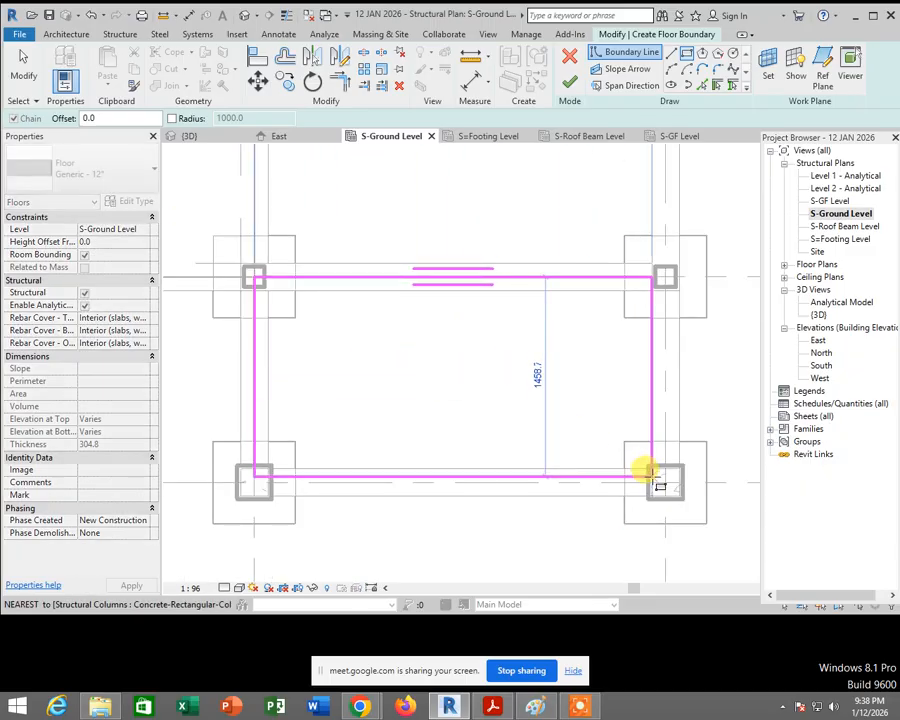
scroll(652, 480, up, 3)
click(668, 484)
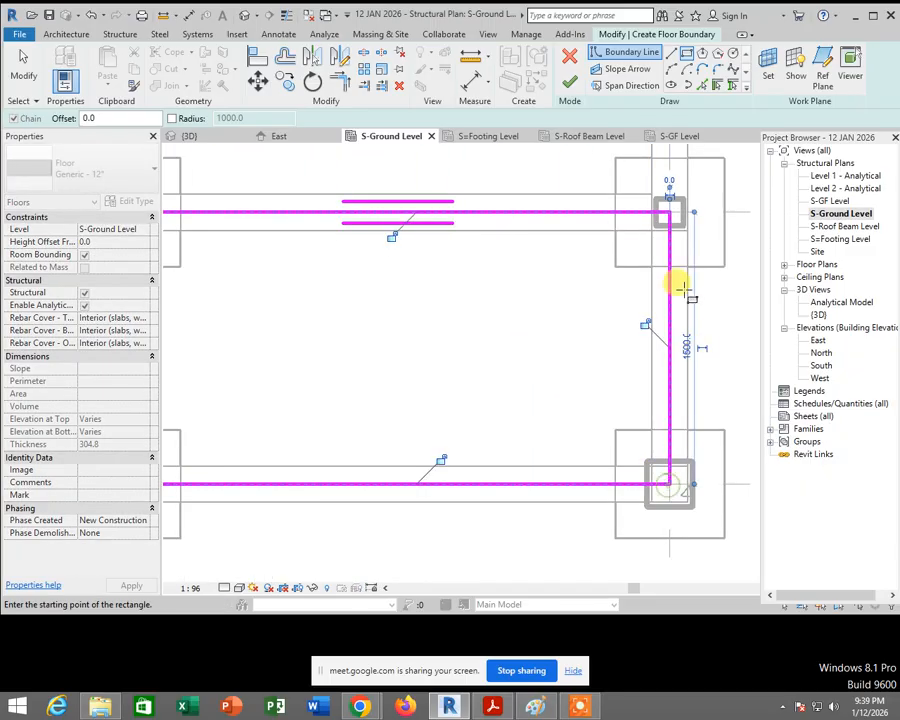
key(Escape)
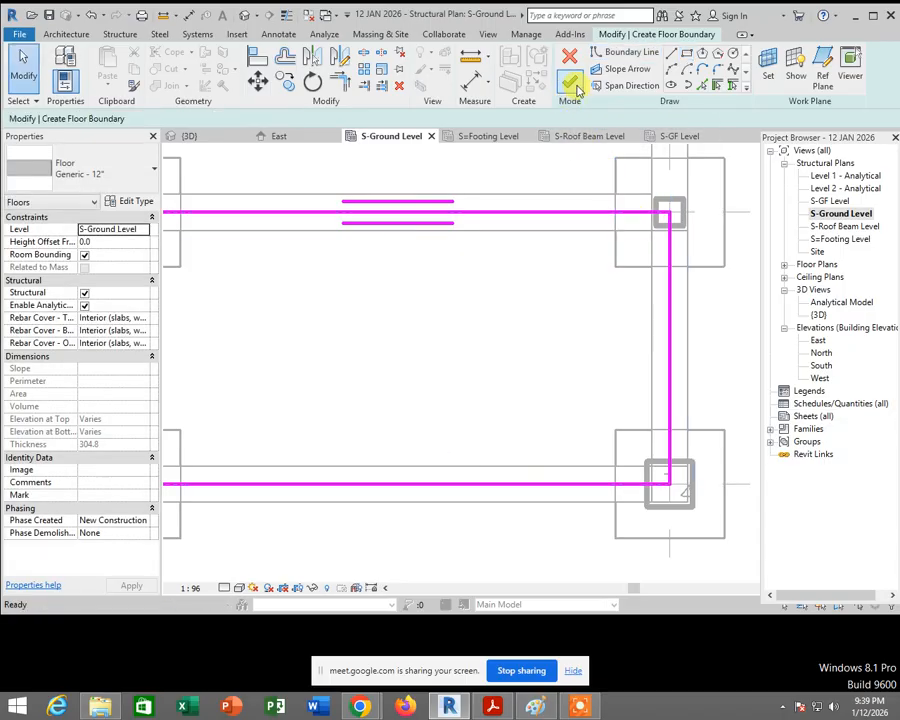
click(570, 84)
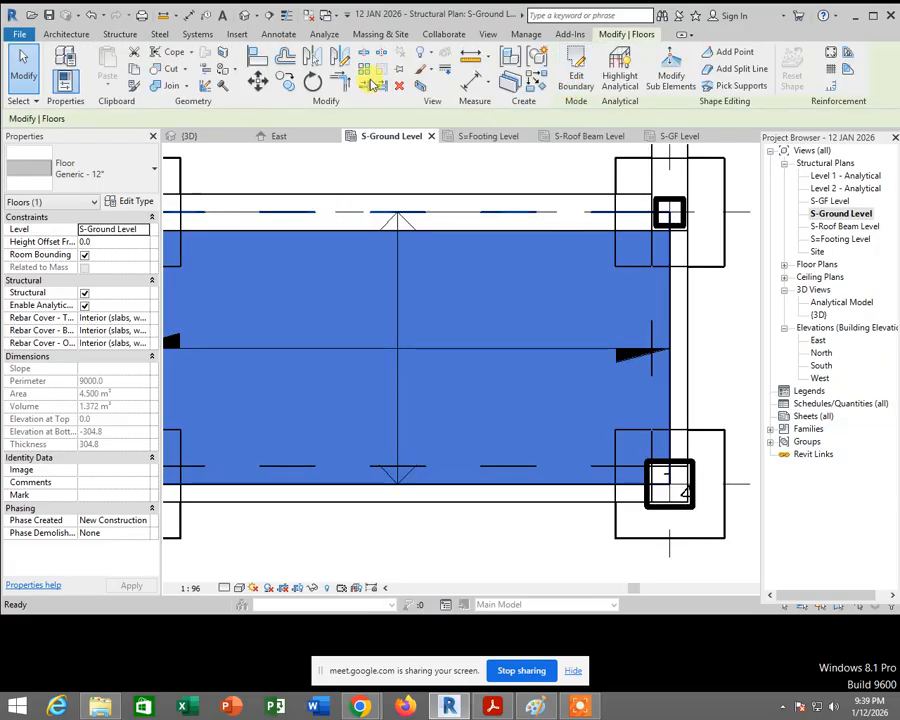
Step: Open the 3D view, delete the new floor slab from the projecting bay and inspect the beams around it
click(245, 17)
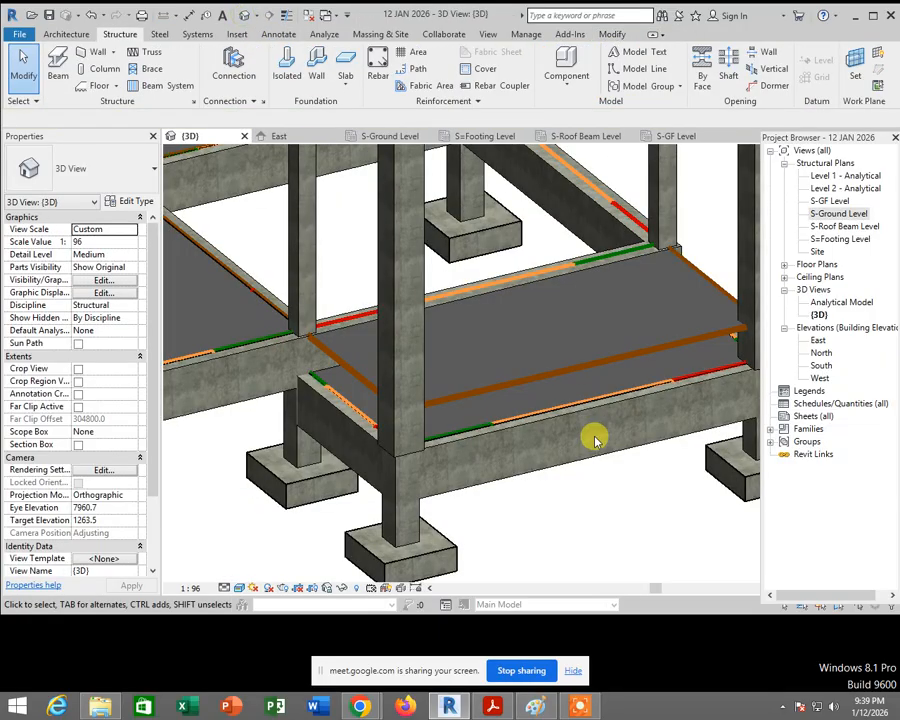
click(543, 383)
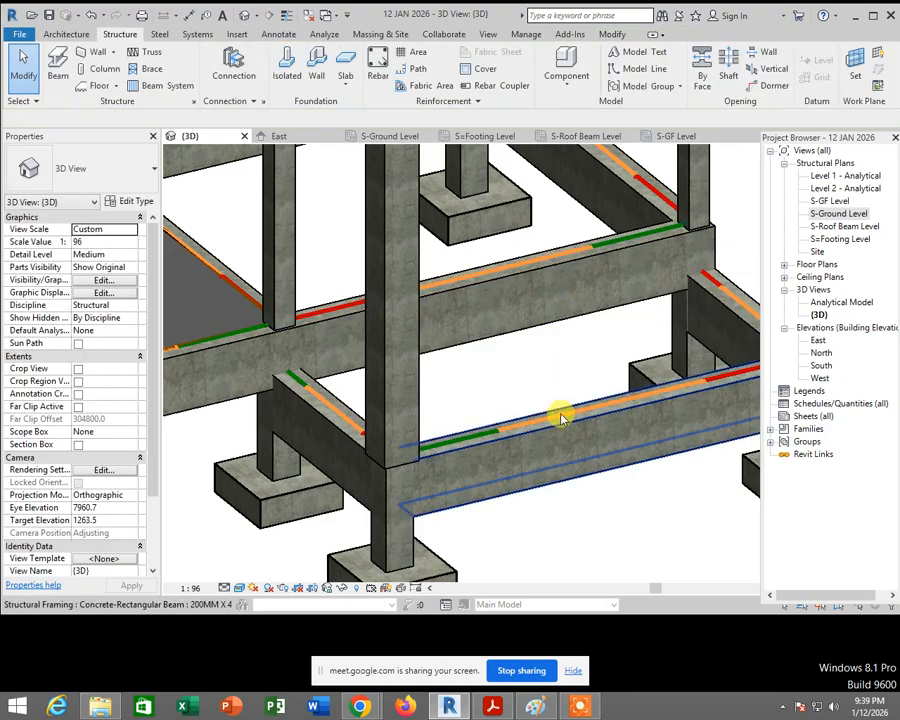
shift+middle_drag(556, 412, 583, 480)
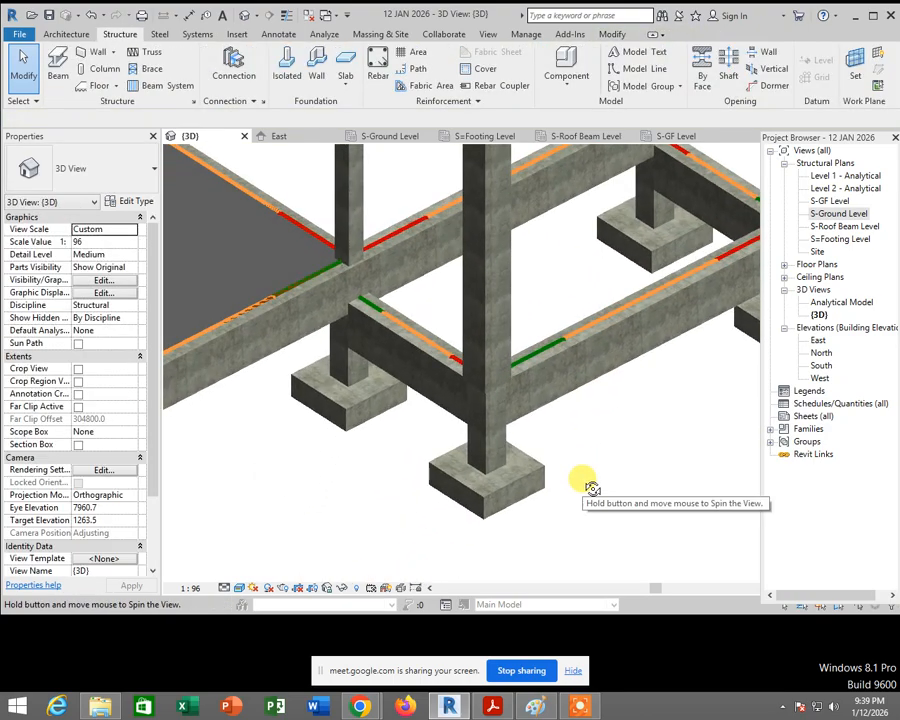
scroll(583, 480, down, 2)
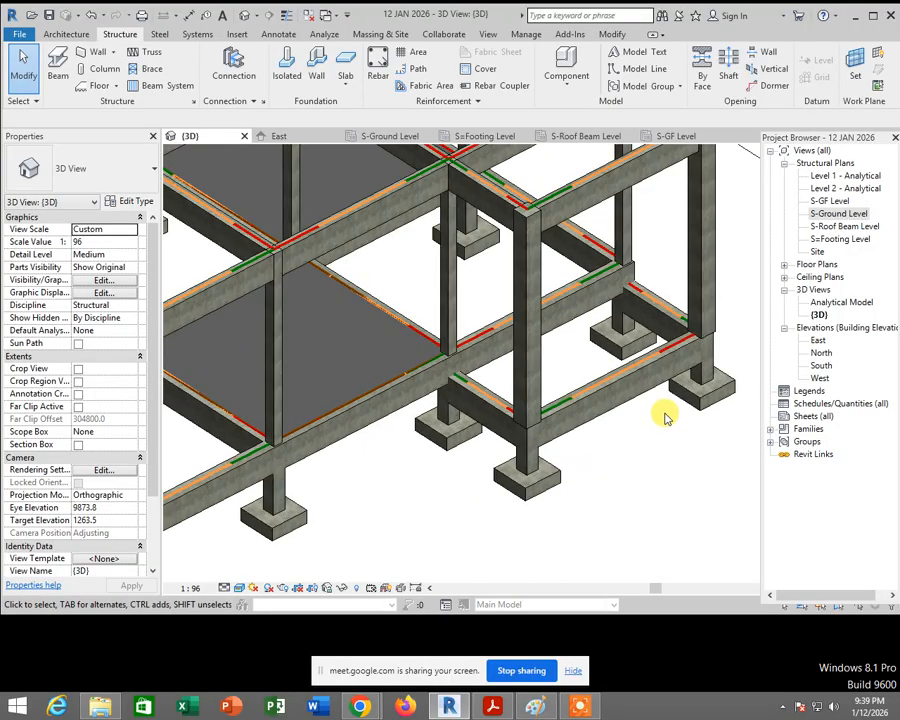
scroll(670, 414, up, 2)
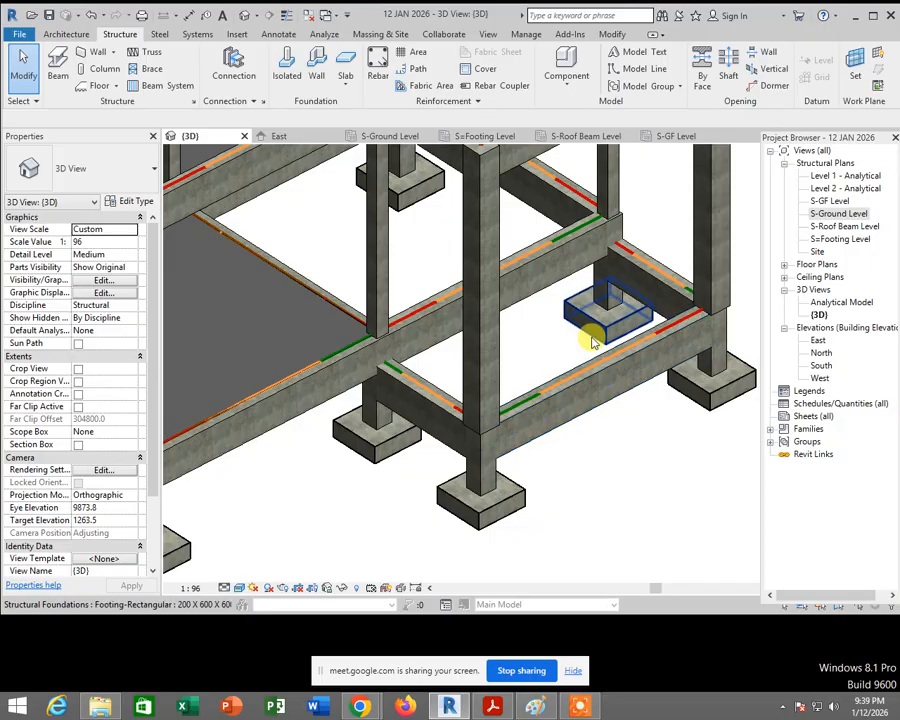
Step: Start a Generic - 12" structural floor from the 3D view with a rectangular boundary, and examine the projecting bay's beam corners for its start point
click(116, 86)
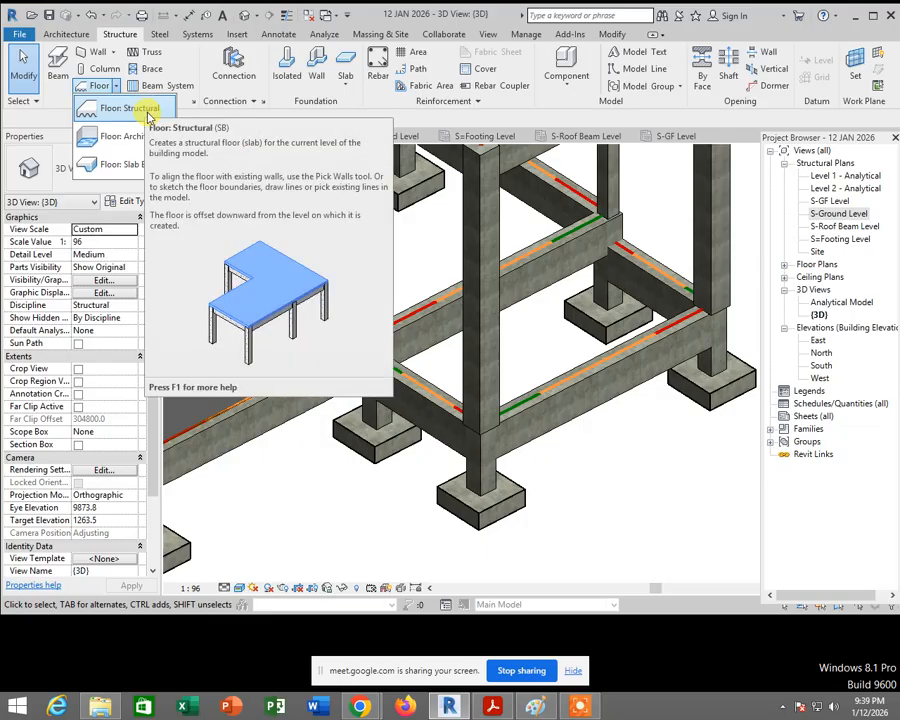
click(150, 113)
scroll(474, 406, up, 3)
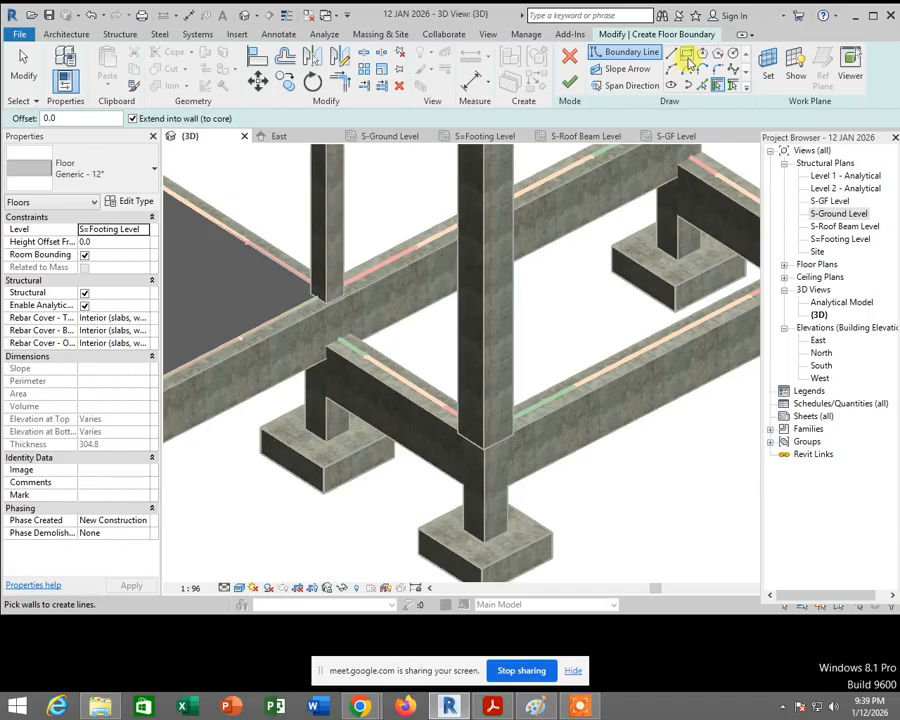
click(687, 55)
scroll(340, 342, down, 1)
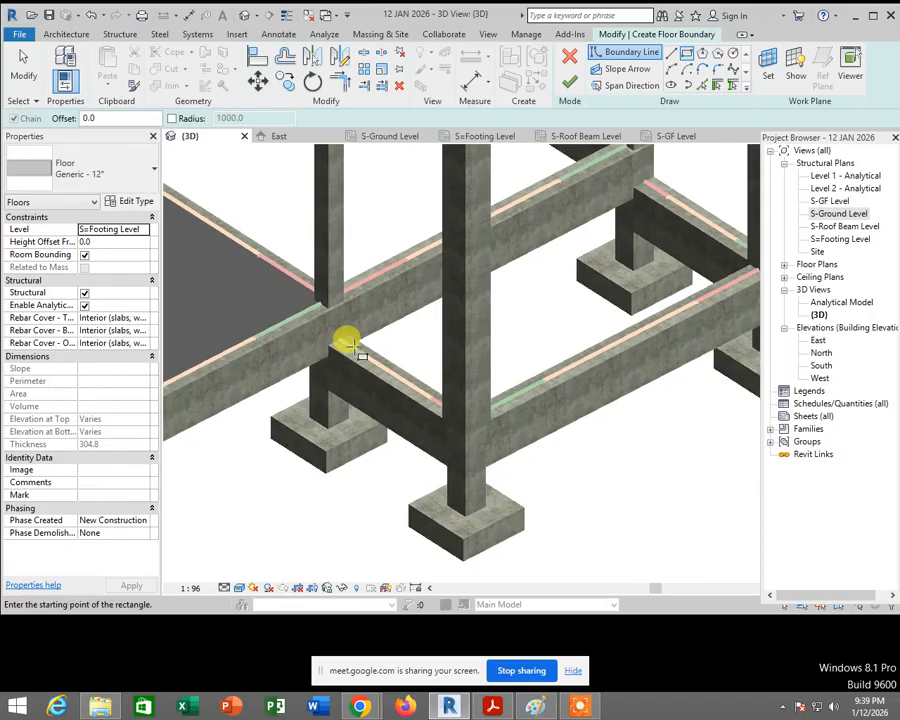
shift+middle_drag(545, 430, 636, 466)
scroll(574, 475, up, 1)
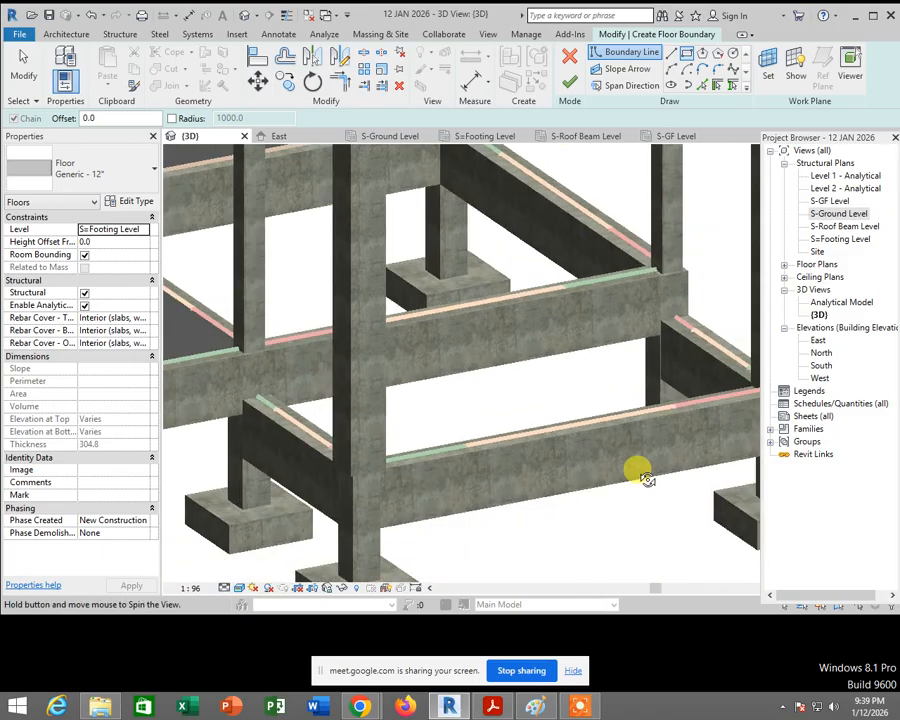
mouse_move(250, 393)
shift+middle_down()
mouse_move(263, 408)
mouse_move(259, 438)
mouse_move(251, 418)
shift+middle_up()
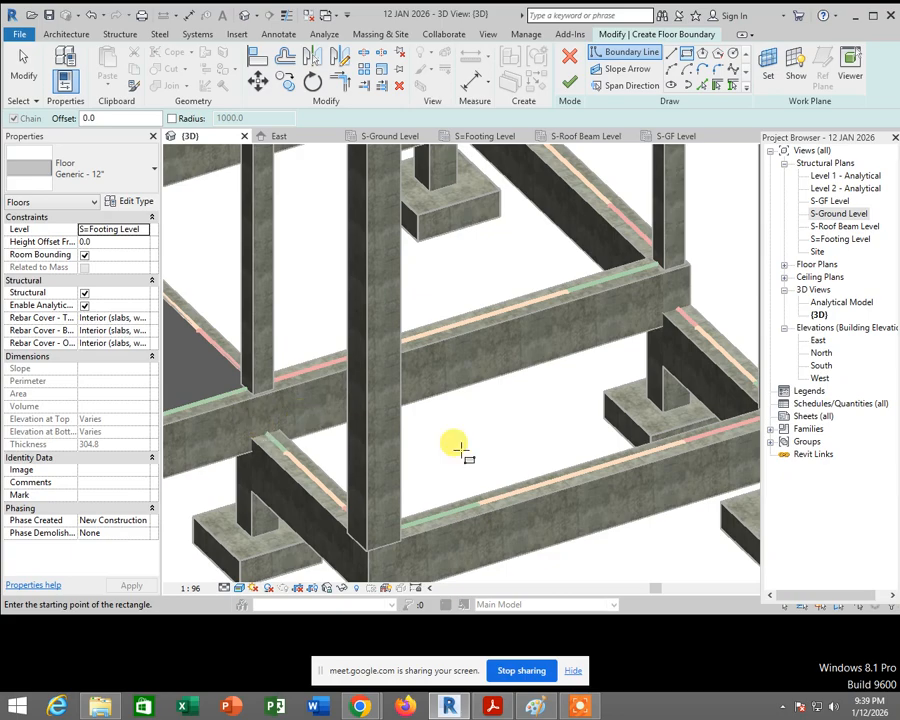
shift+middle_drag(458, 446, 607, 291)
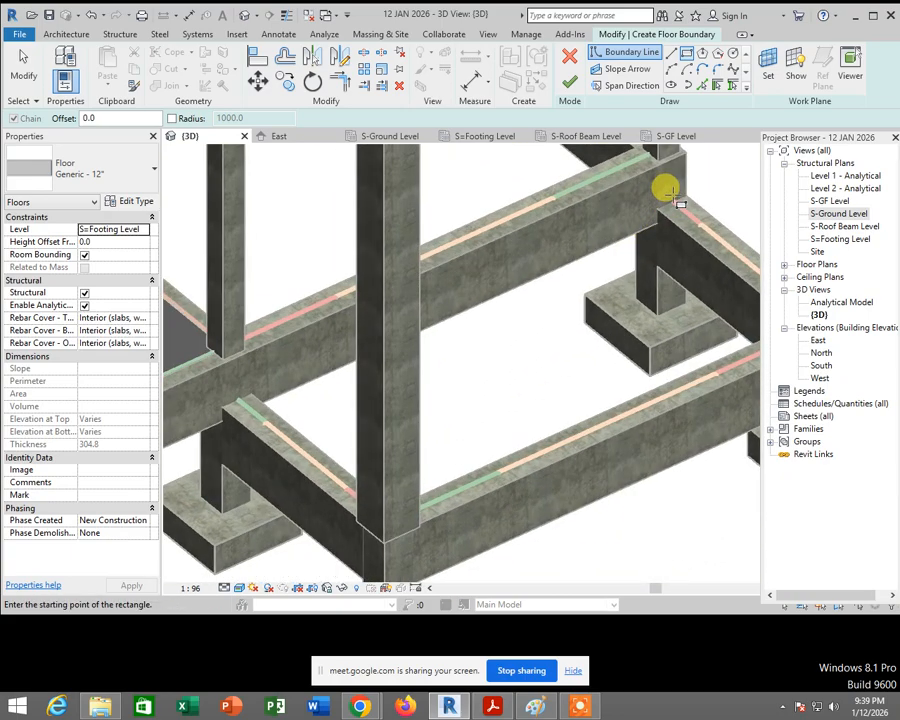
scroll(303, 352, down, 1)
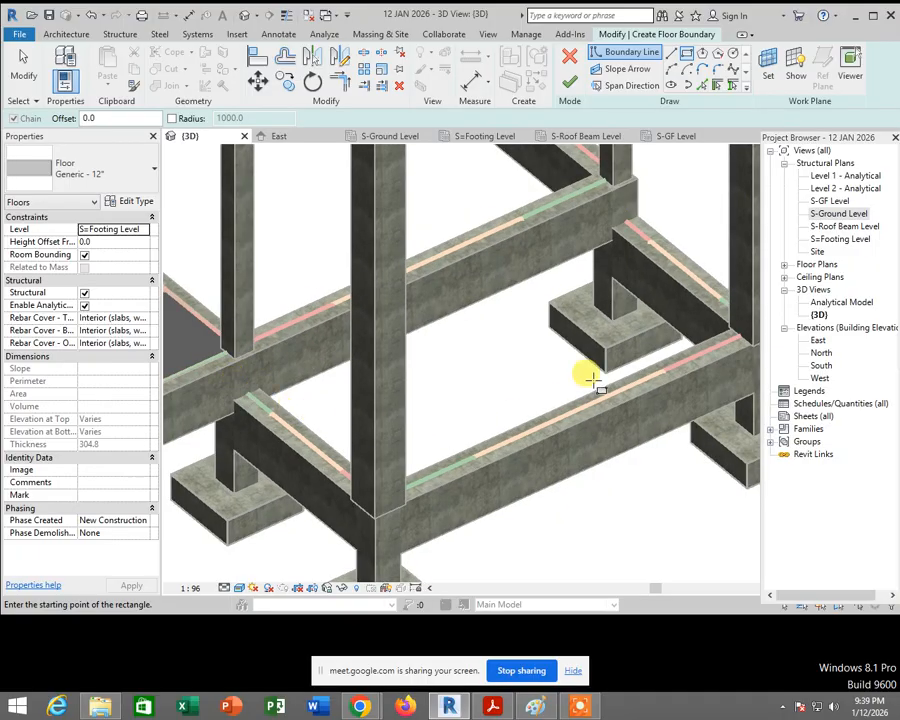
shift+middle_drag(583, 374, 603, 241)
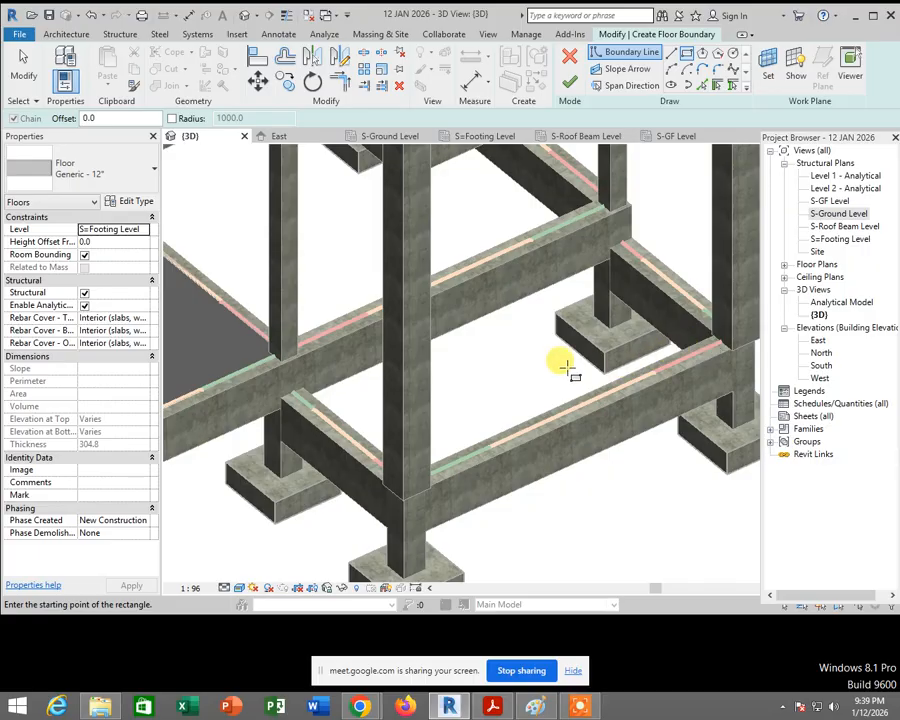
key(Escape)
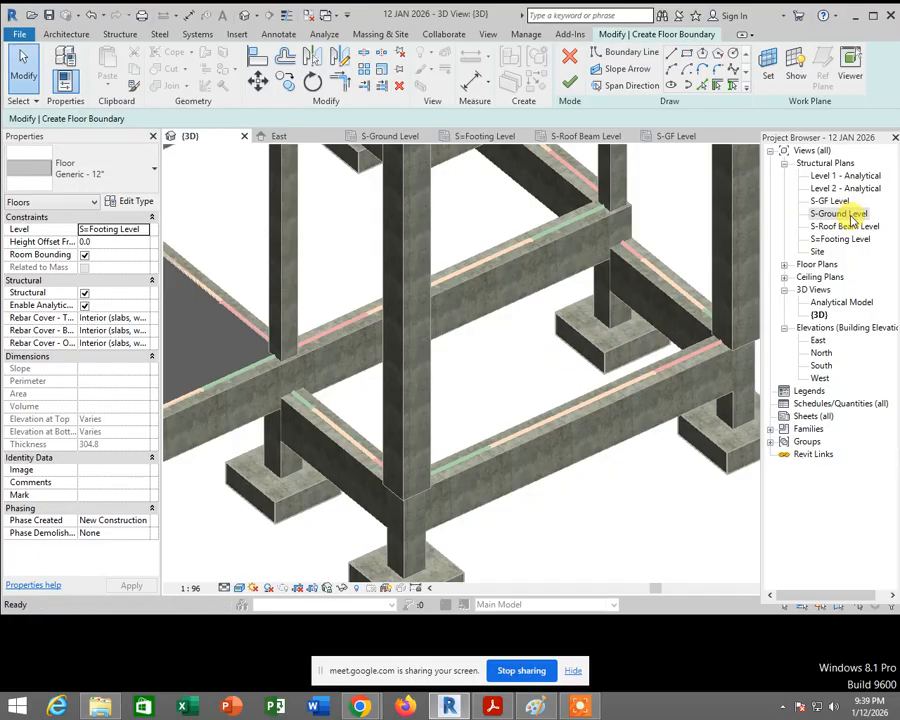
Step: Sketch the floor's 3000 by 1500 rectangular boundary between the projecting bay's opposite column centres in the S-Ground Level plan and finish the floor
double_click(840, 213)
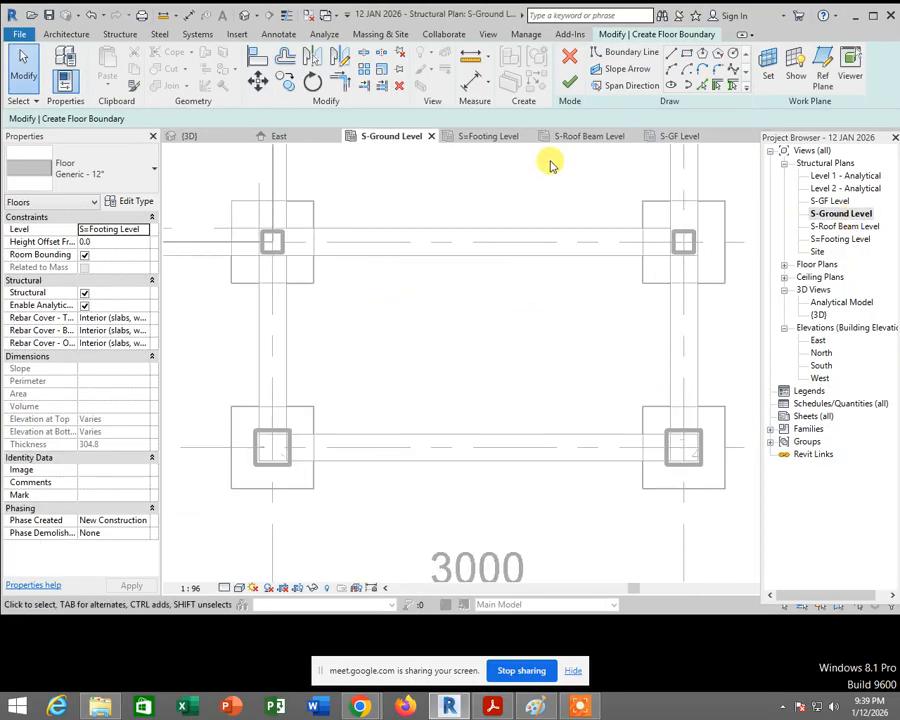
click(687, 54)
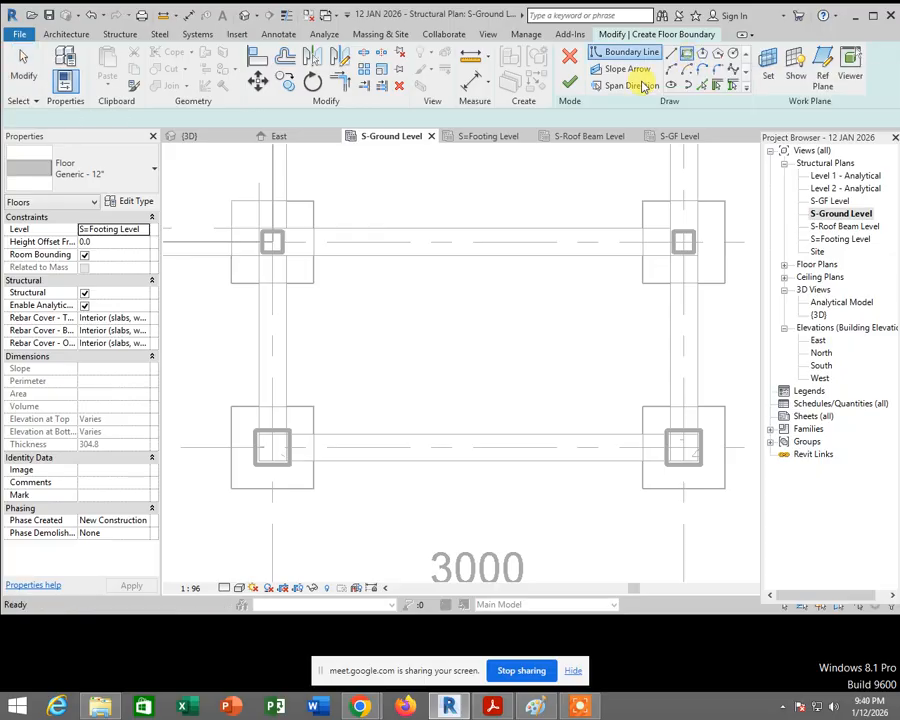
click(272, 242)
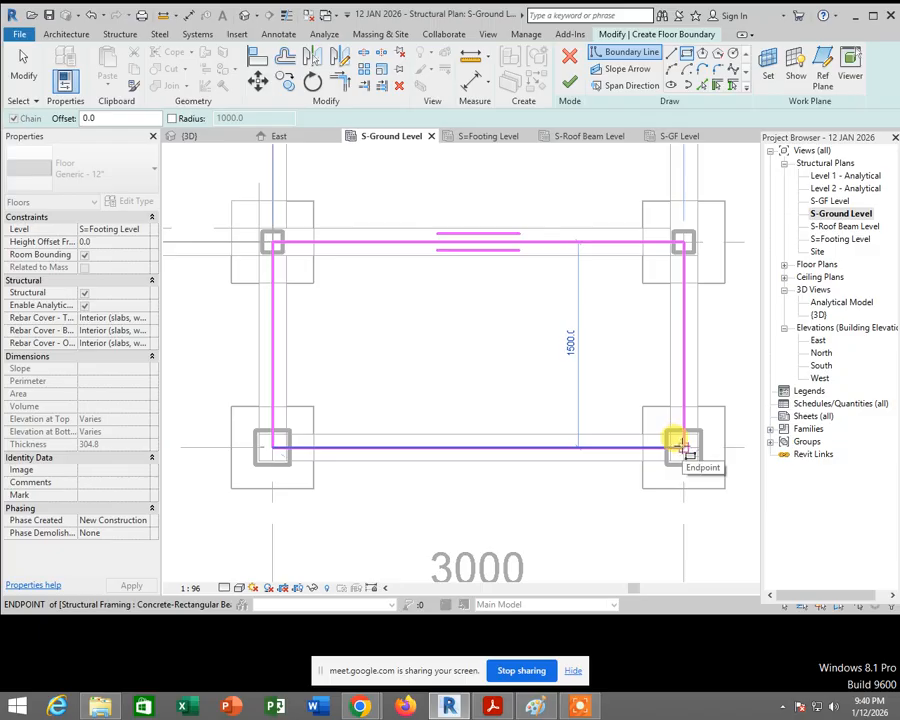
click(677, 442)
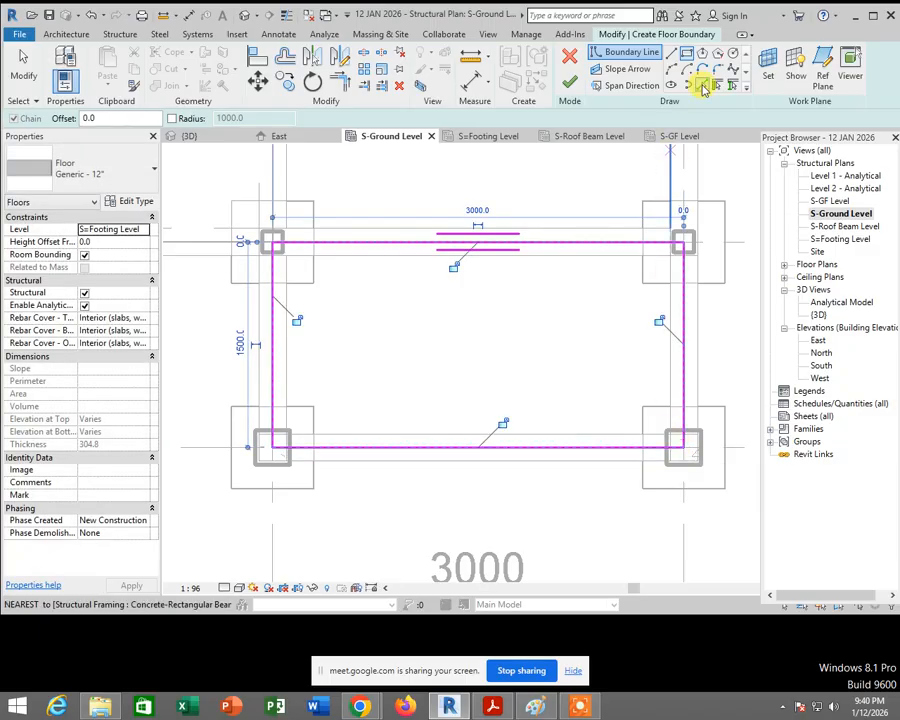
click(569, 84)
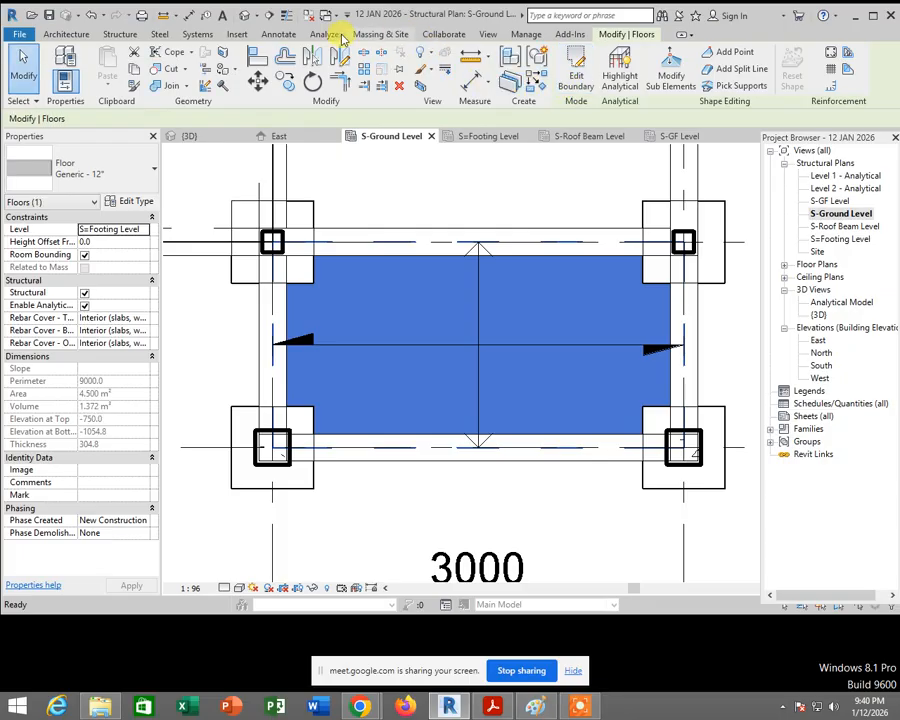
Step: Select the slab at footing level in the 3D view and change its level to S-Ground Level
click(243, 15)
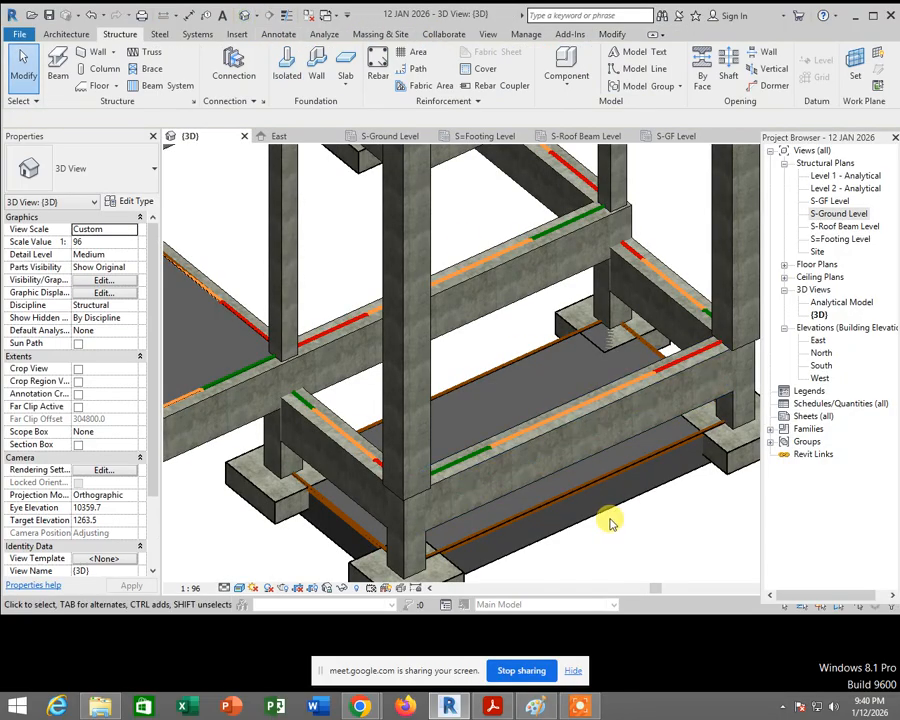
shift+middle_drag(612, 522, 640, 463)
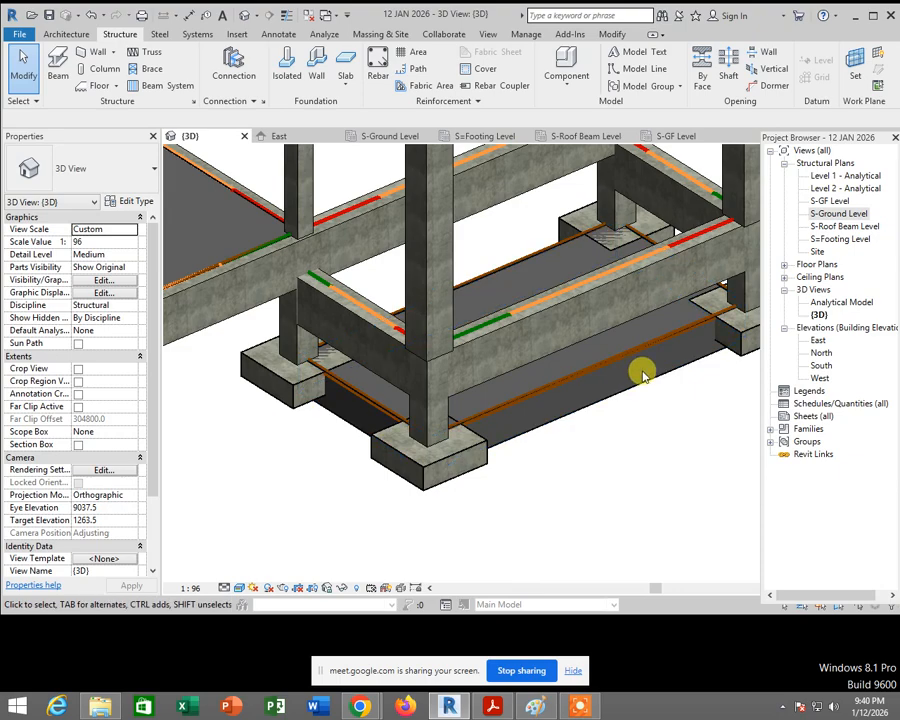
click(640, 377)
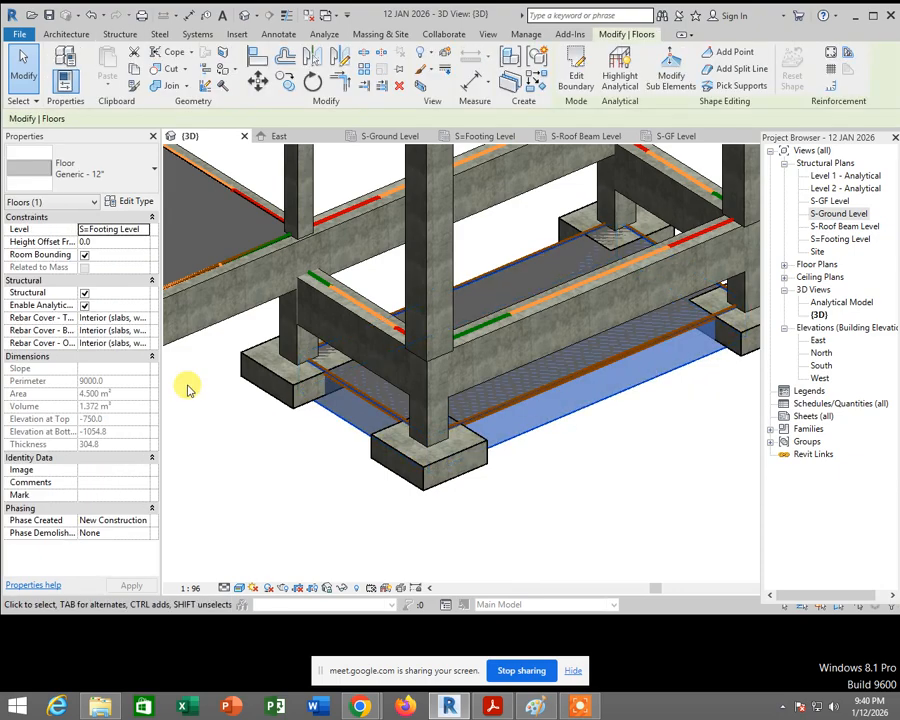
click(146, 230)
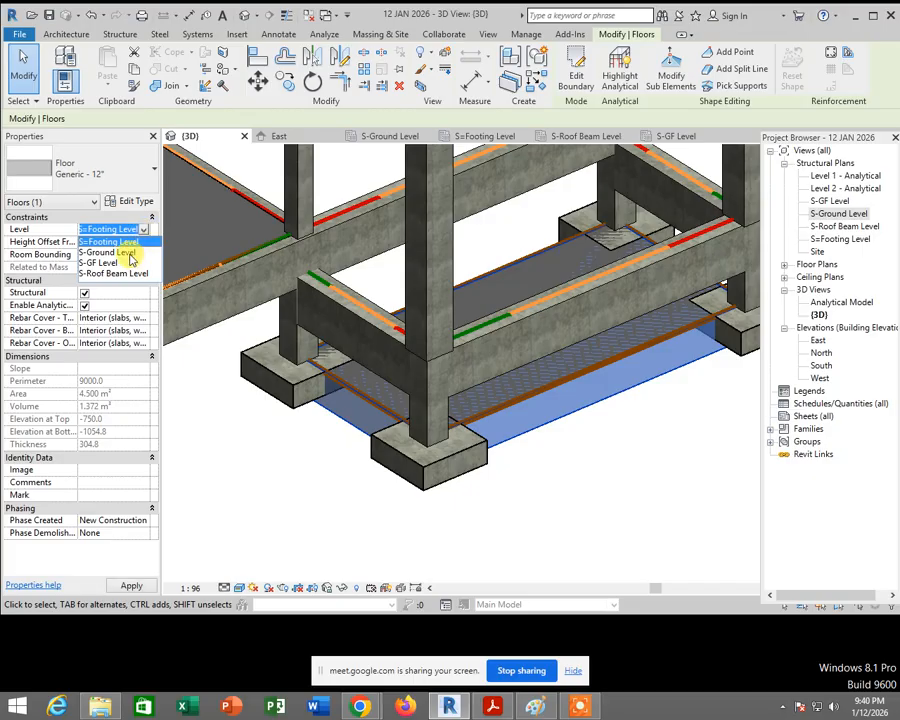
click(131, 253)
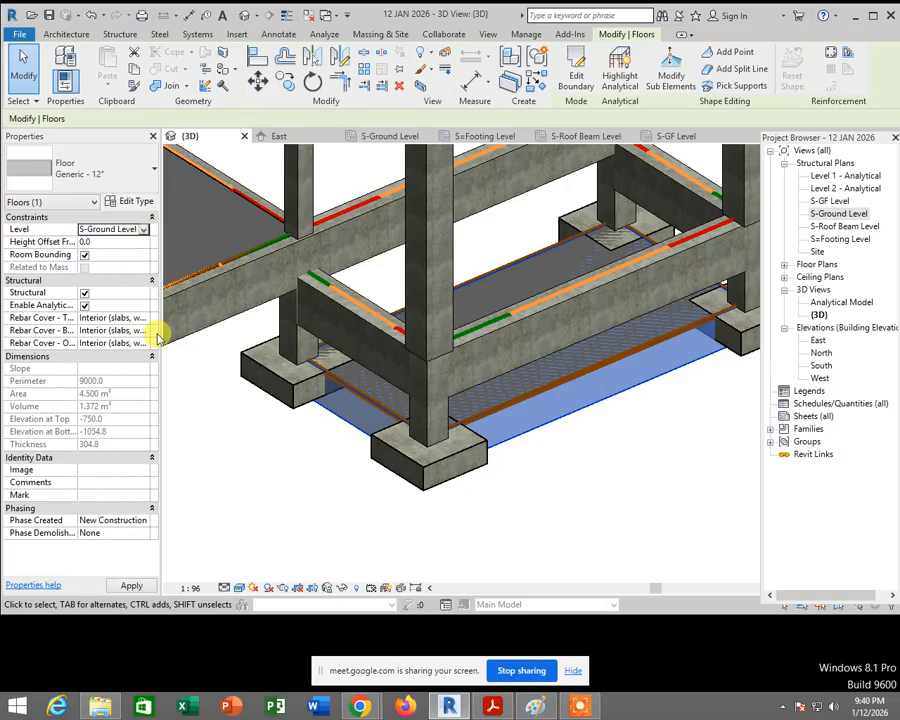
click(237, 473)
Step: Delete the relocated floor slab from the projecting bay in the 3D view
shift+middle_drag(453, 496, 505, 459)
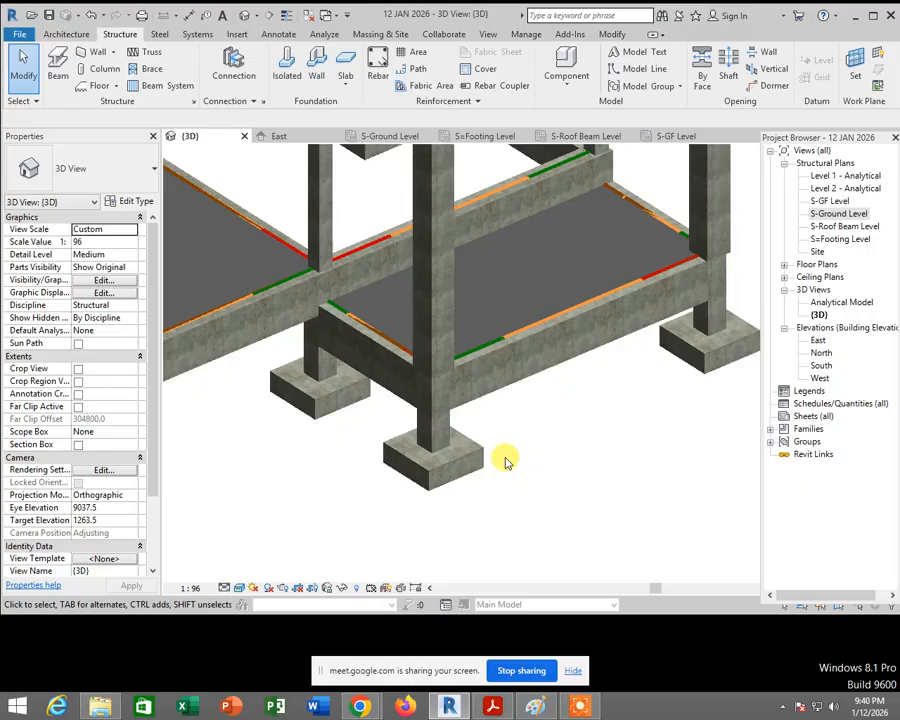
click(641, 212)
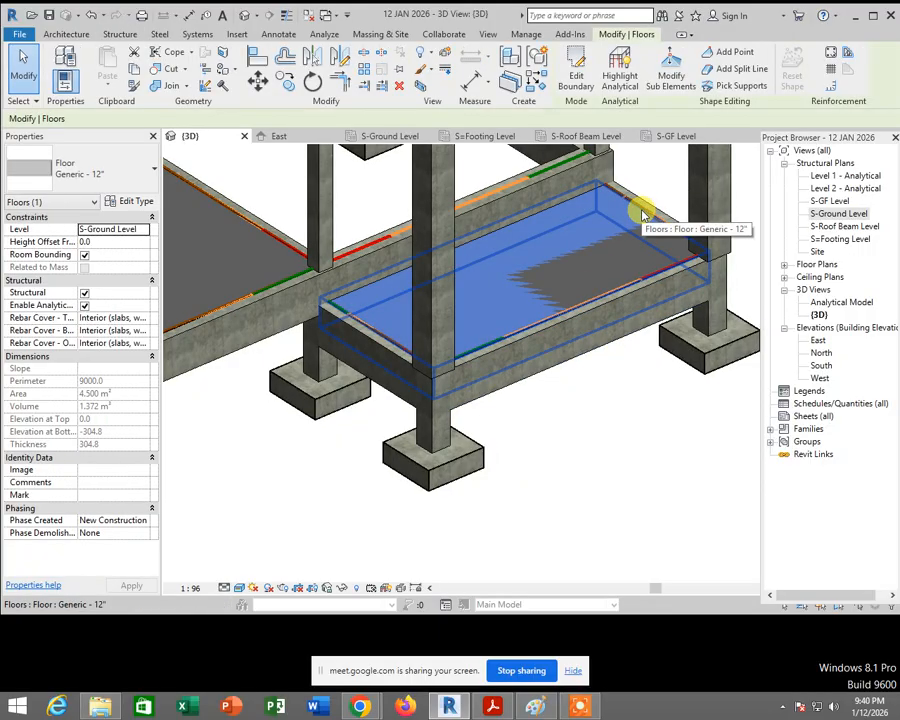
key(Delete)
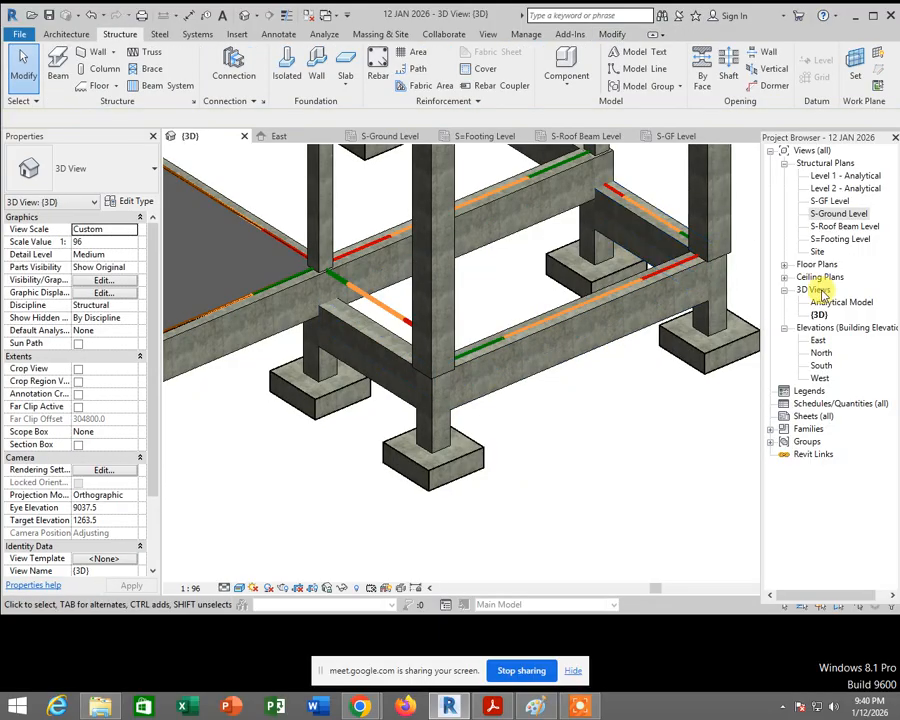
Step: Sketch a 3000 by 1500 rectangular Generic - 12" structural floor between the projecting bay's opposite column centres in the S-Ground Level plan and finish it
double_click(830, 214)
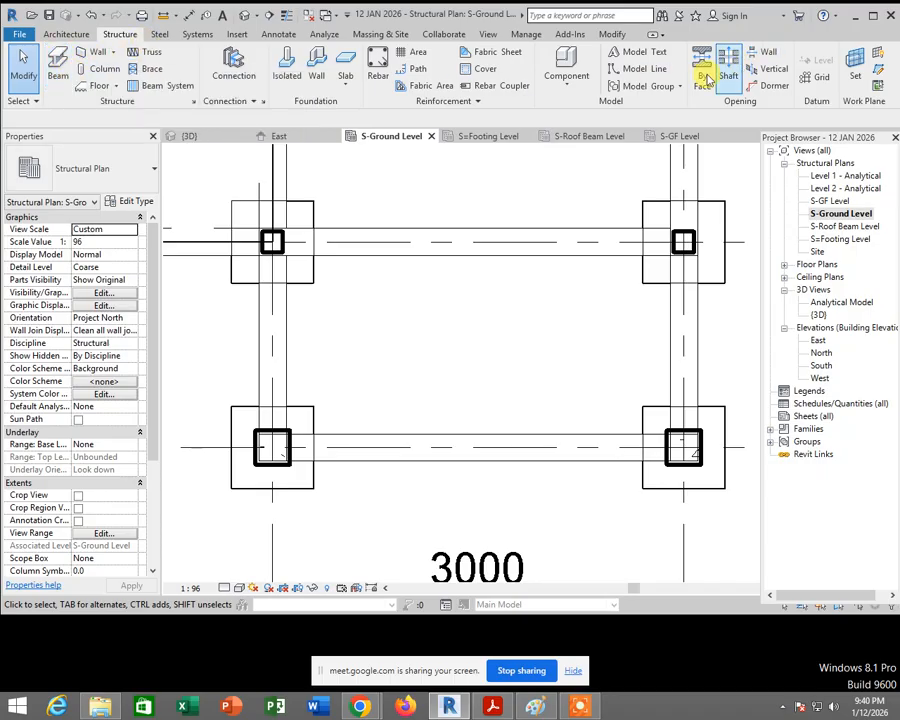
click(119, 88)
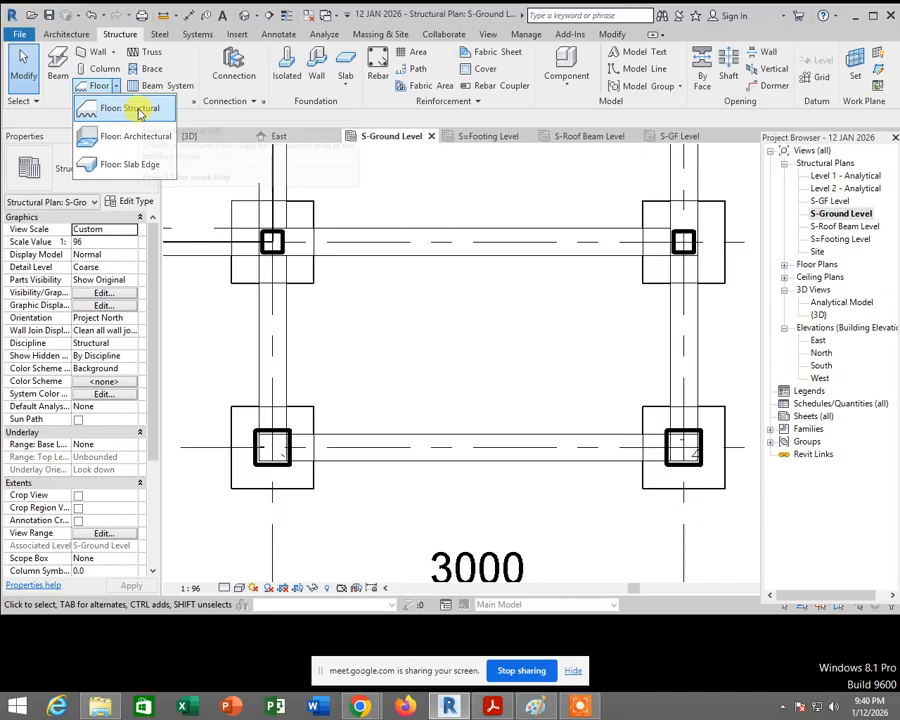
click(135, 109)
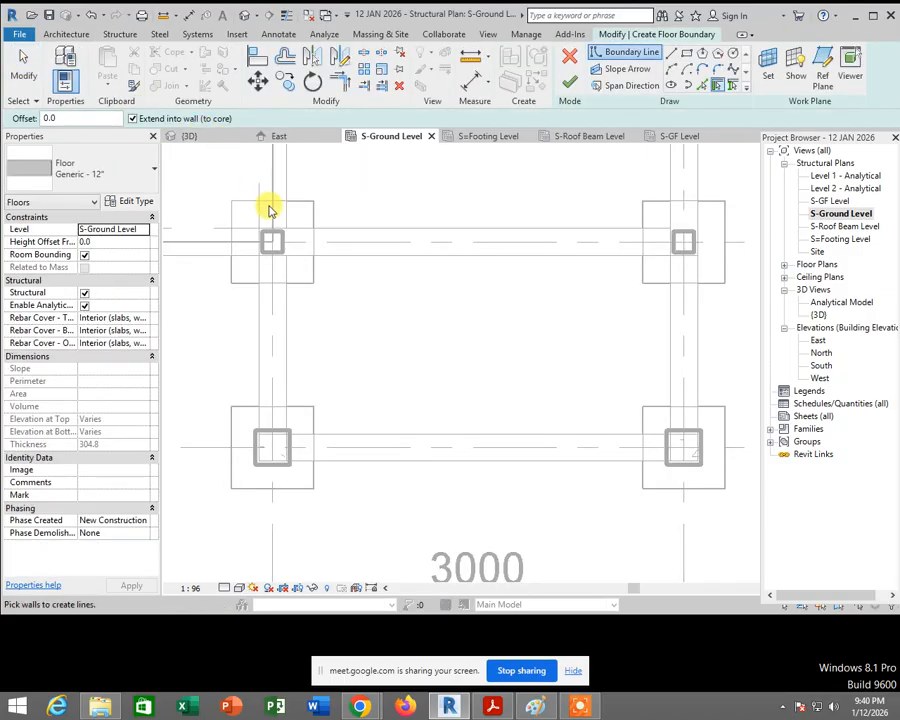
click(688, 56)
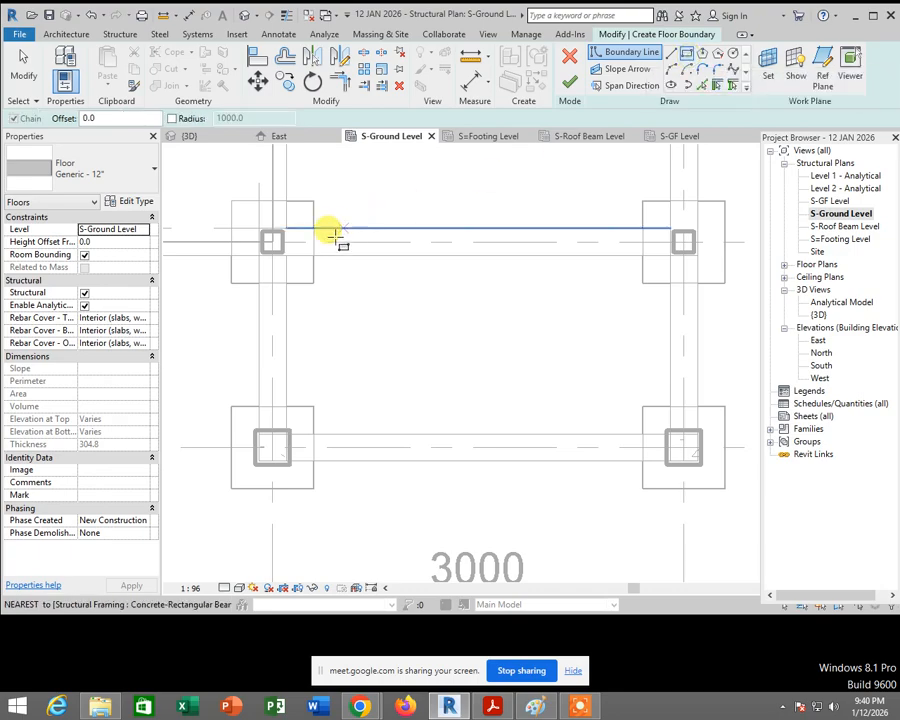
click(272, 241)
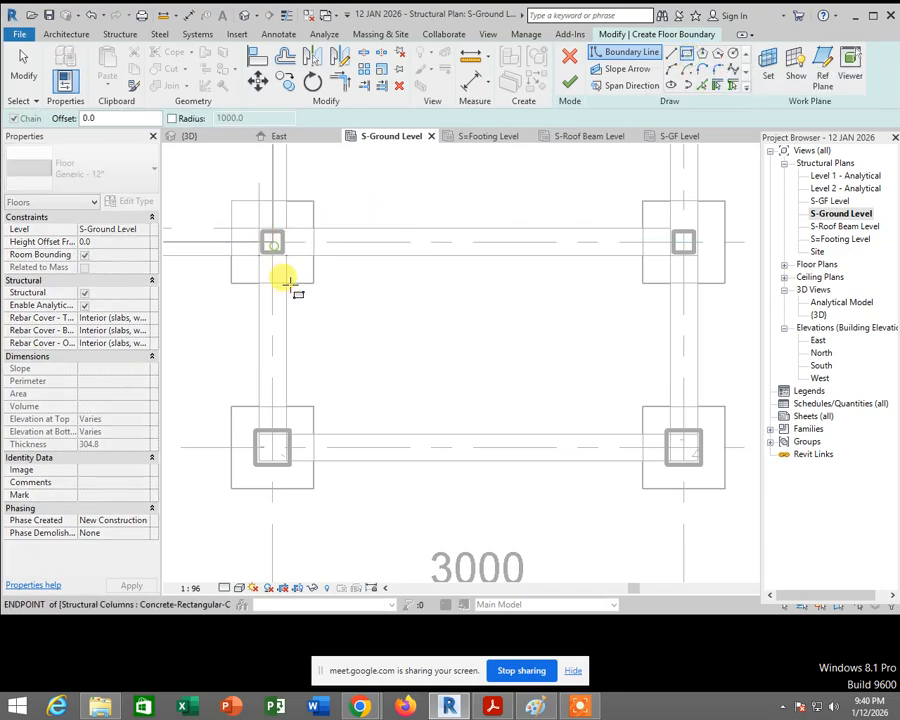
click(678, 444)
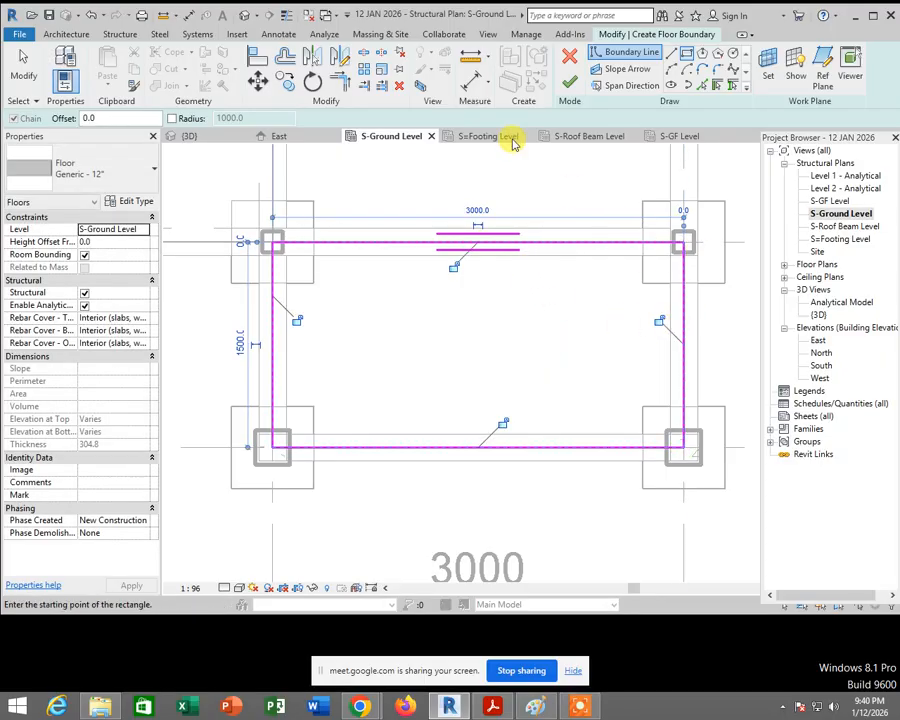
click(572, 84)
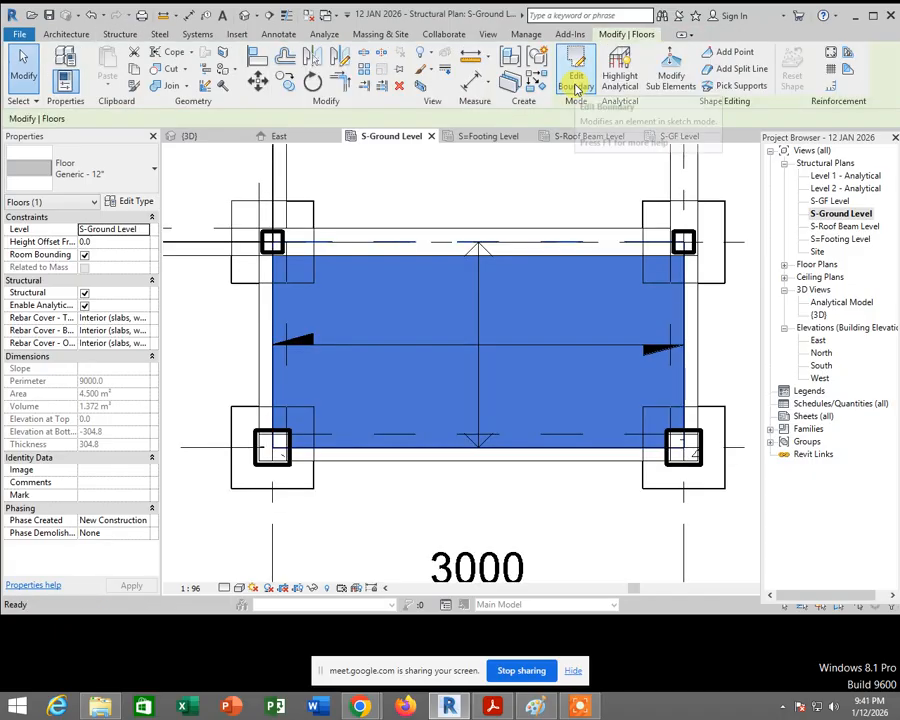
click(526, 173)
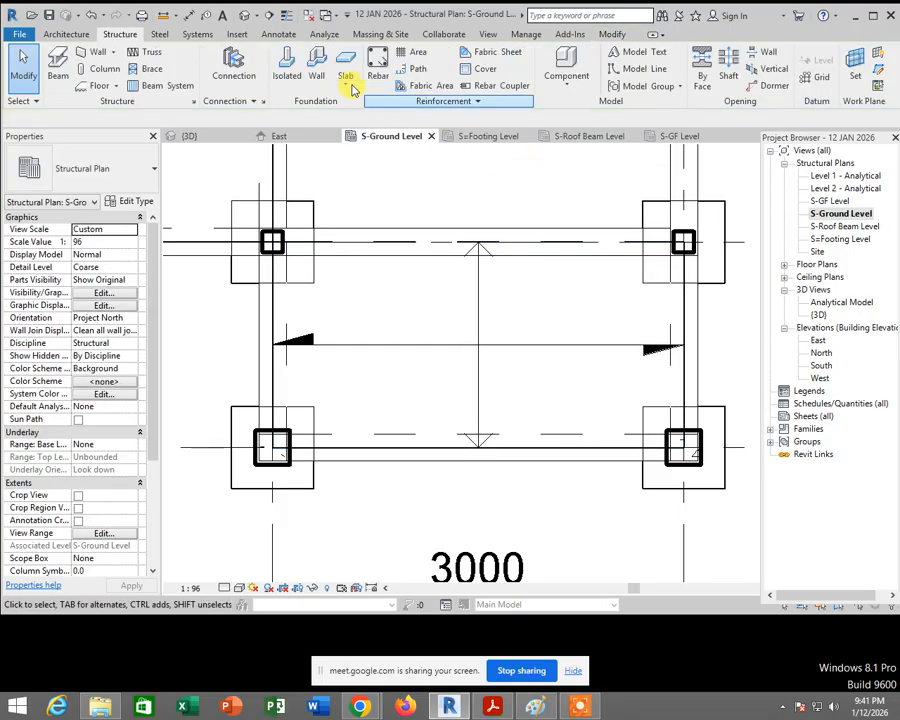
Step: Change the projecting bay slab's level to S-GF Level in the 3D view
click(245, 18)
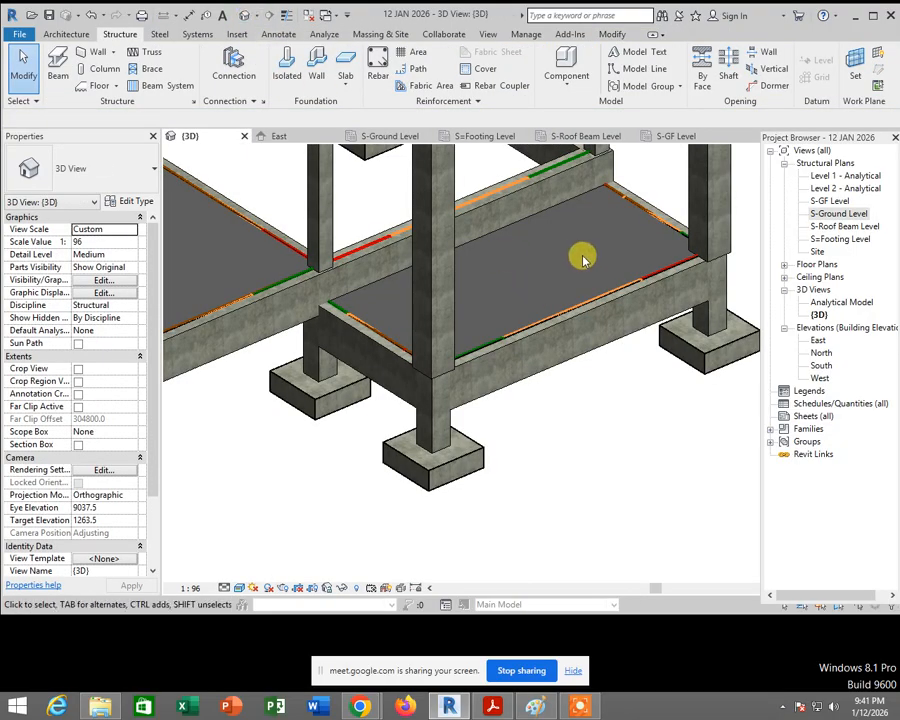
click(645, 218)
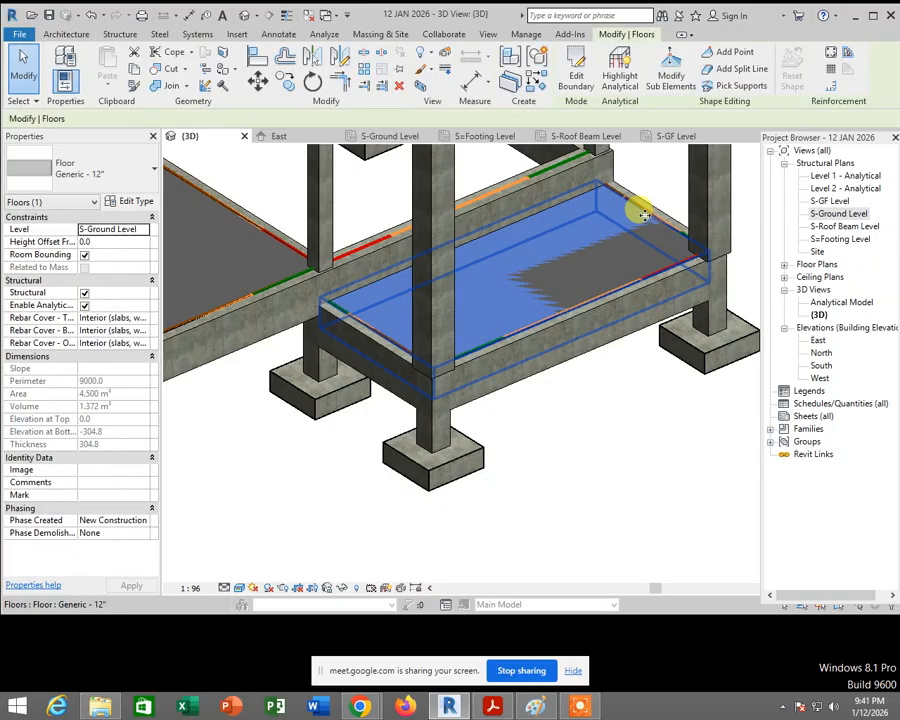
click(143, 232)
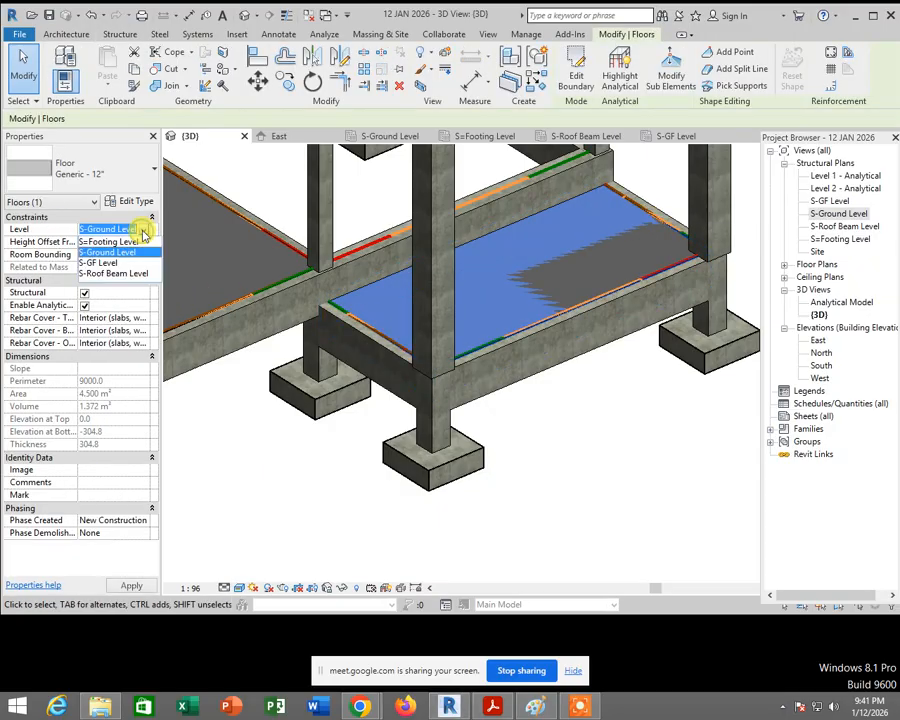
click(110, 263)
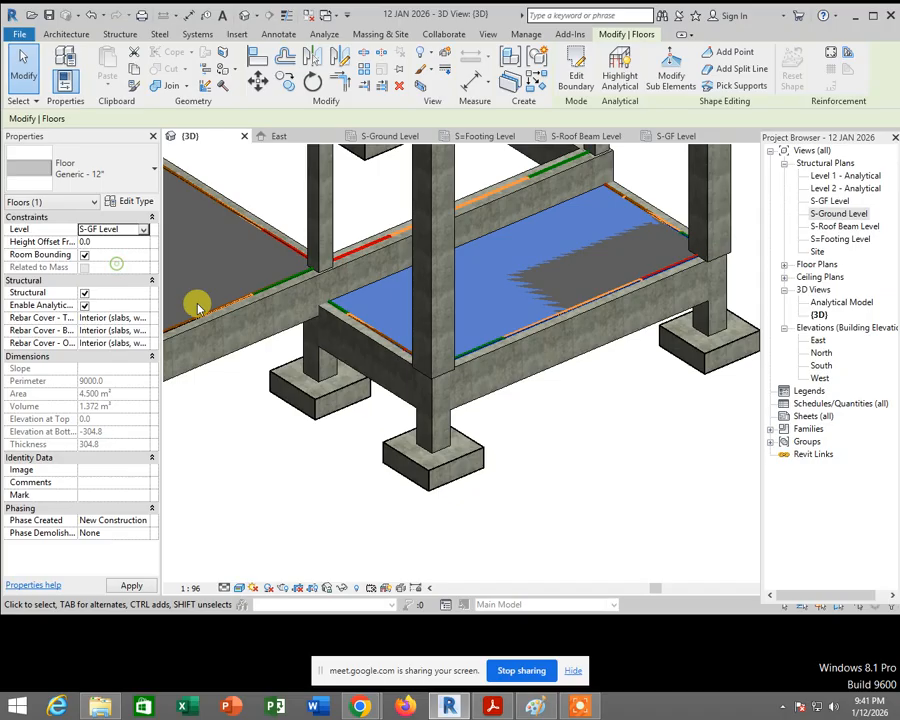
click(360, 494)
shift+middle_drag(500, 500, 538, 374)
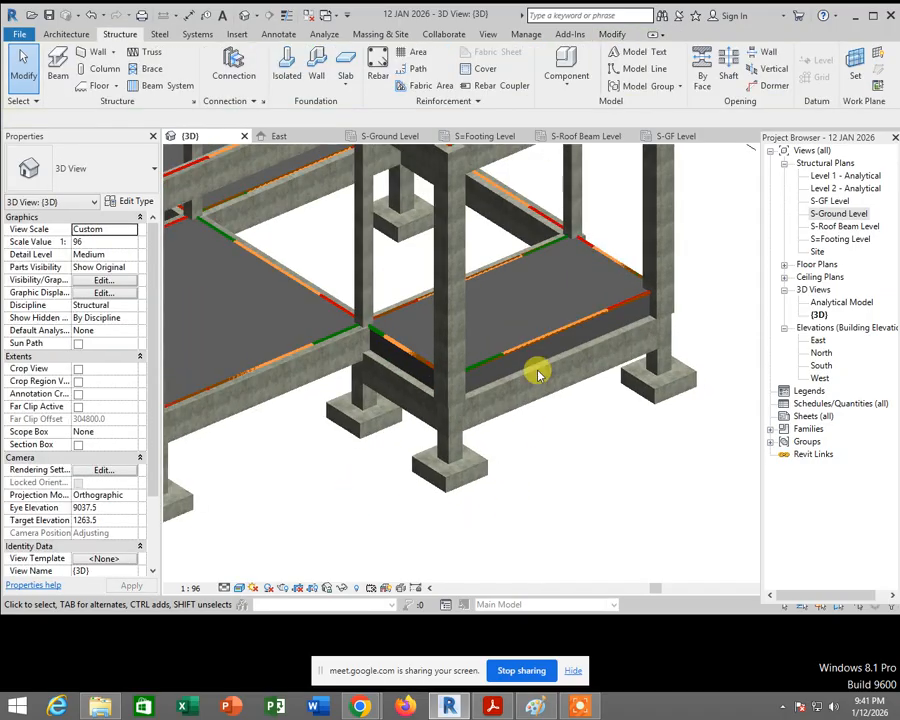
Step: Set the projecting bay slab's level back to S-Ground Level and apply the change
click(619, 266)
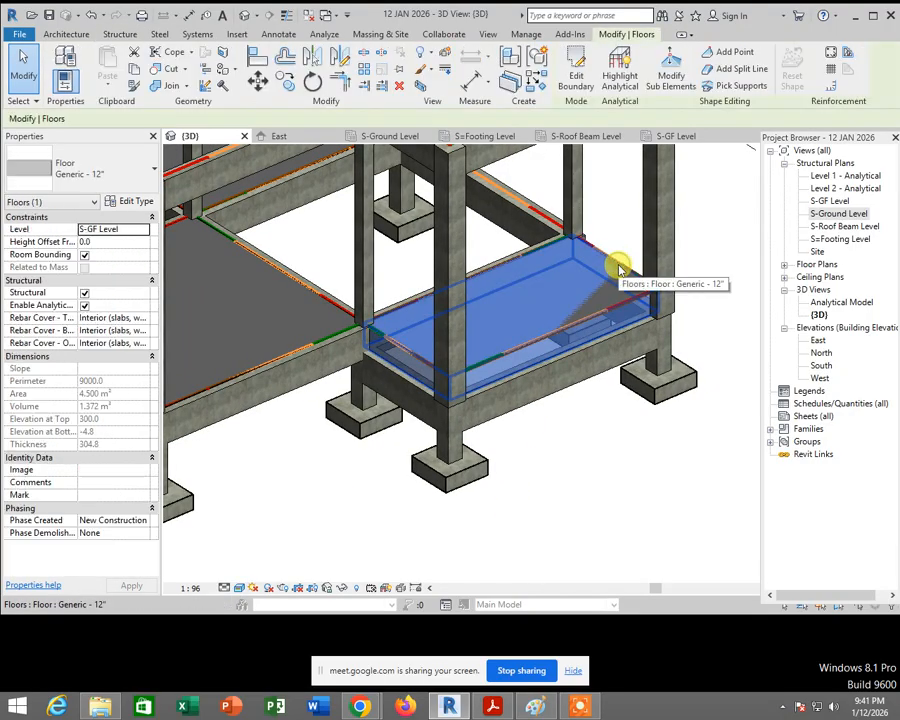
click(145, 231)
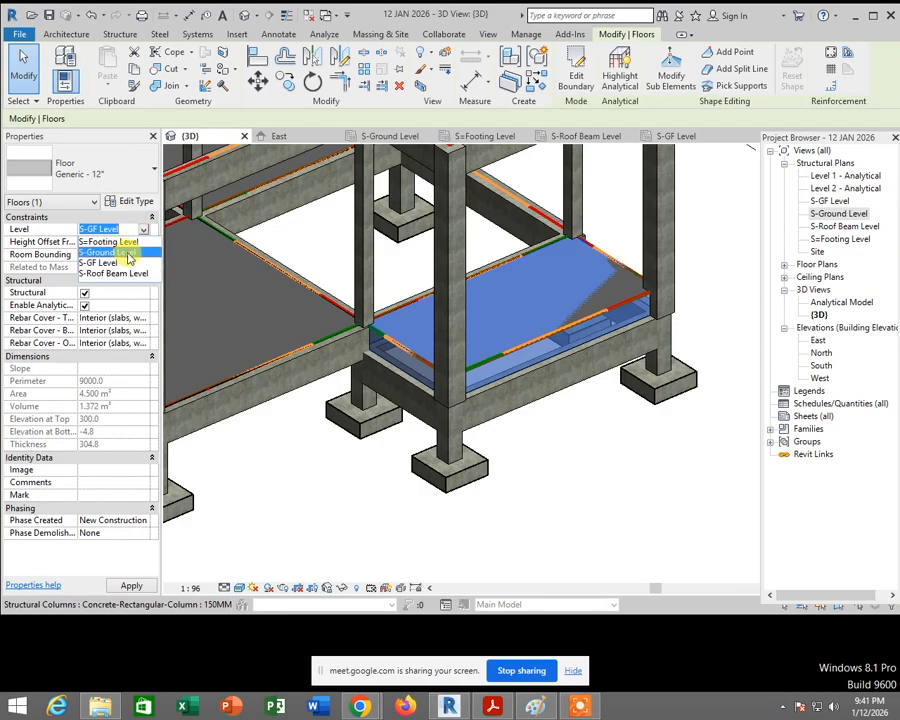
click(128, 253)
click(131, 585)
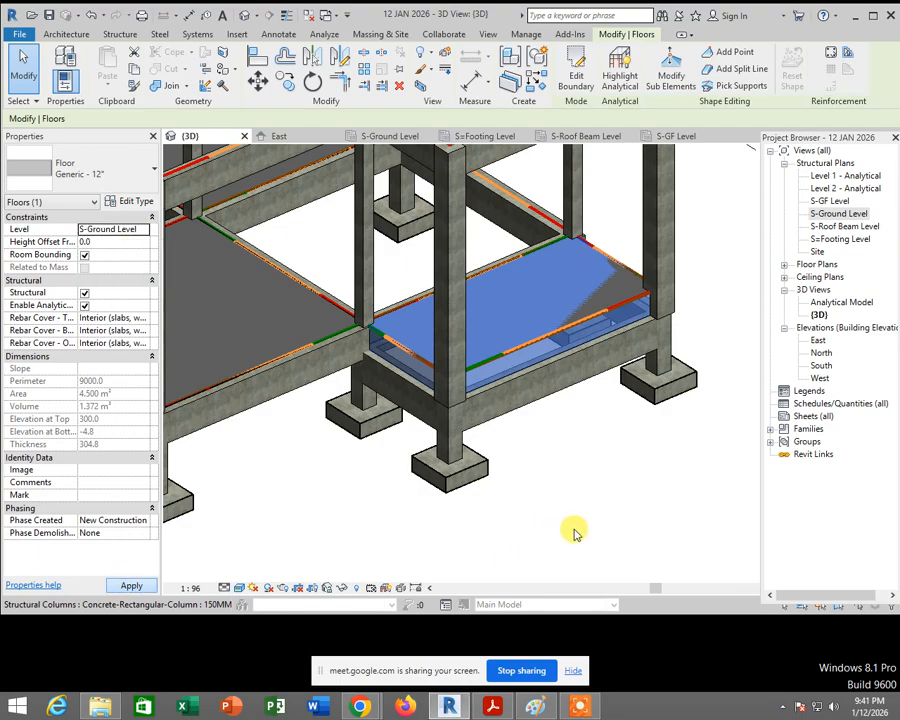
click(576, 532)
scroll(576, 535, down, 4)
shift+middle_drag(576, 540, 546, 474)
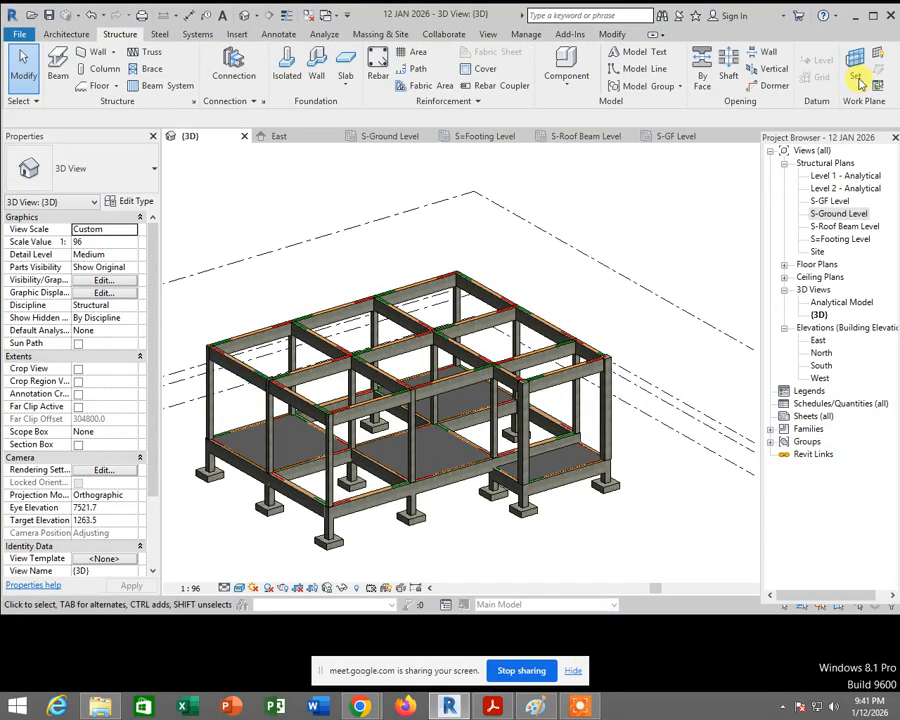
Step: Switch to the Google Meet window and admit the guest waiting to join the meeting
click(858, 16)
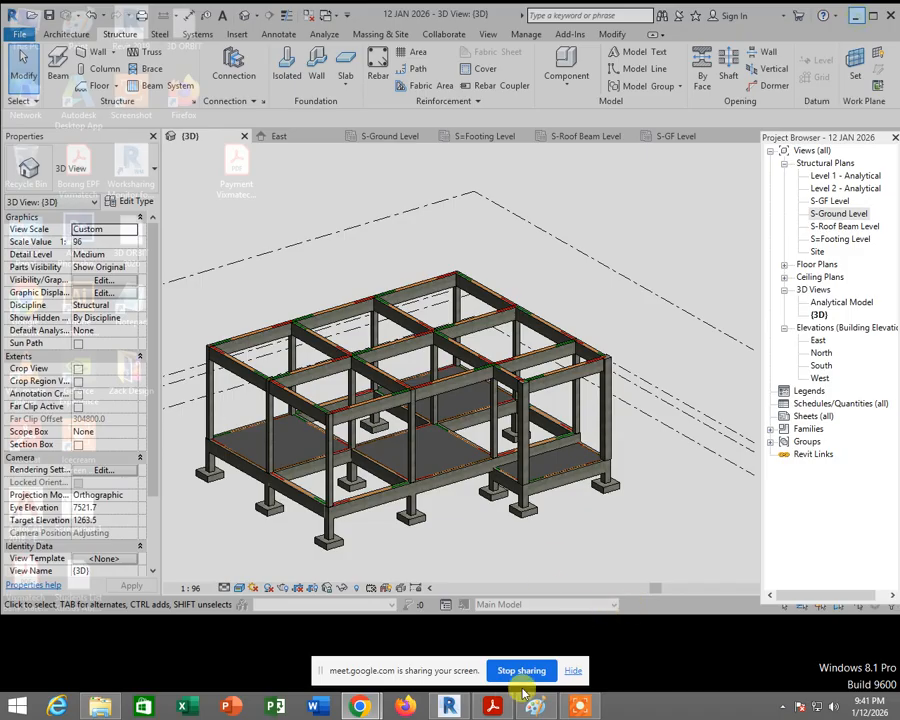
mouse_move(359, 706)
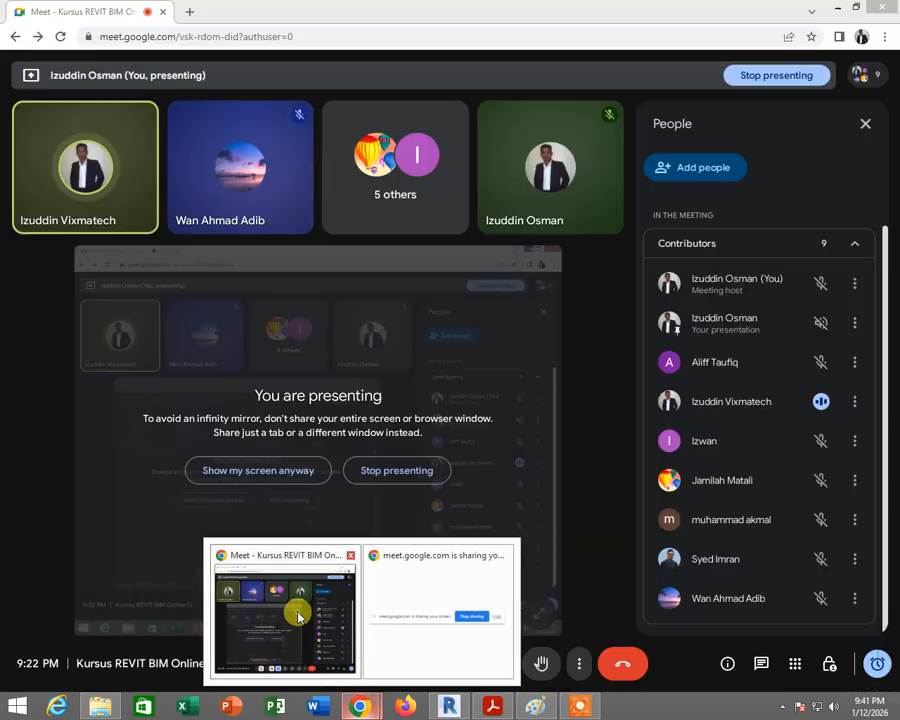
click(297, 617)
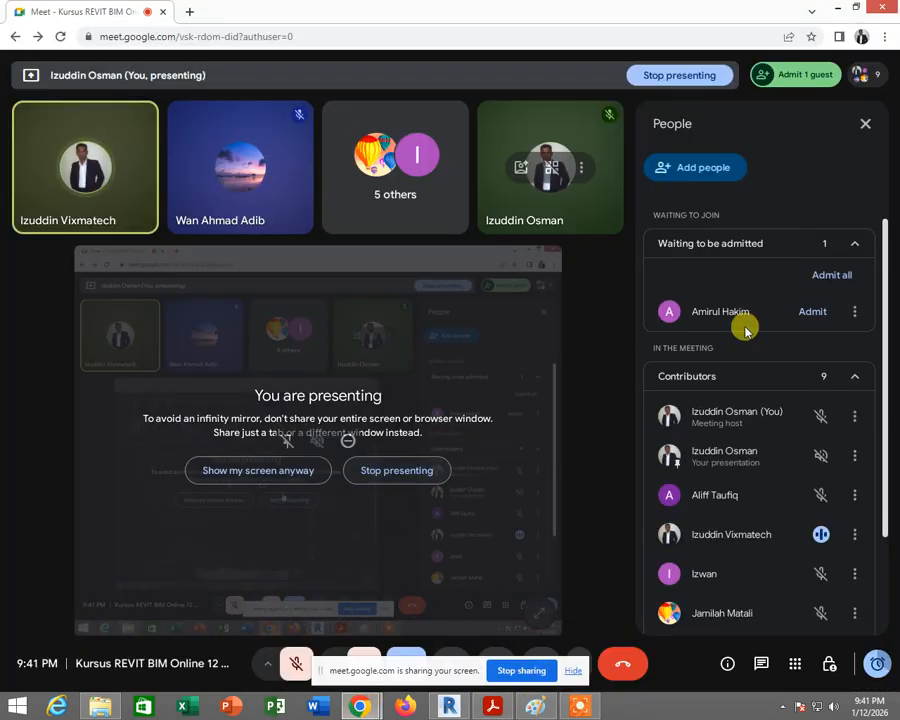
click(832, 281)
click(497, 416)
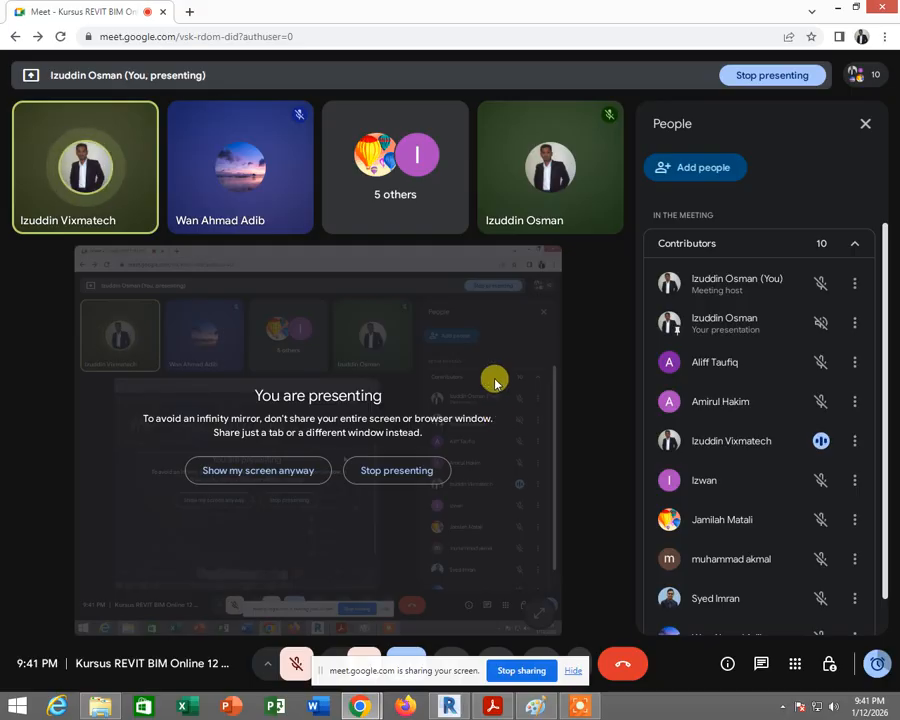
Step: Switch back to Revit, close the Project Browser, and narrow the window to uncover the meeting's participant list
key(alt+Tab)
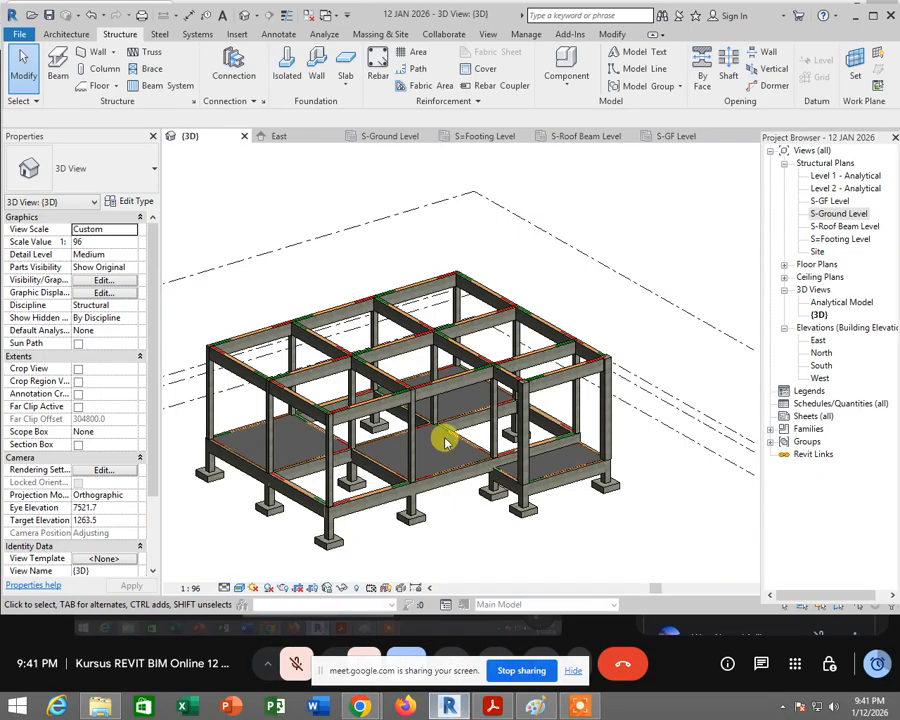
shift+middle_drag(586, 463, 615, 505)
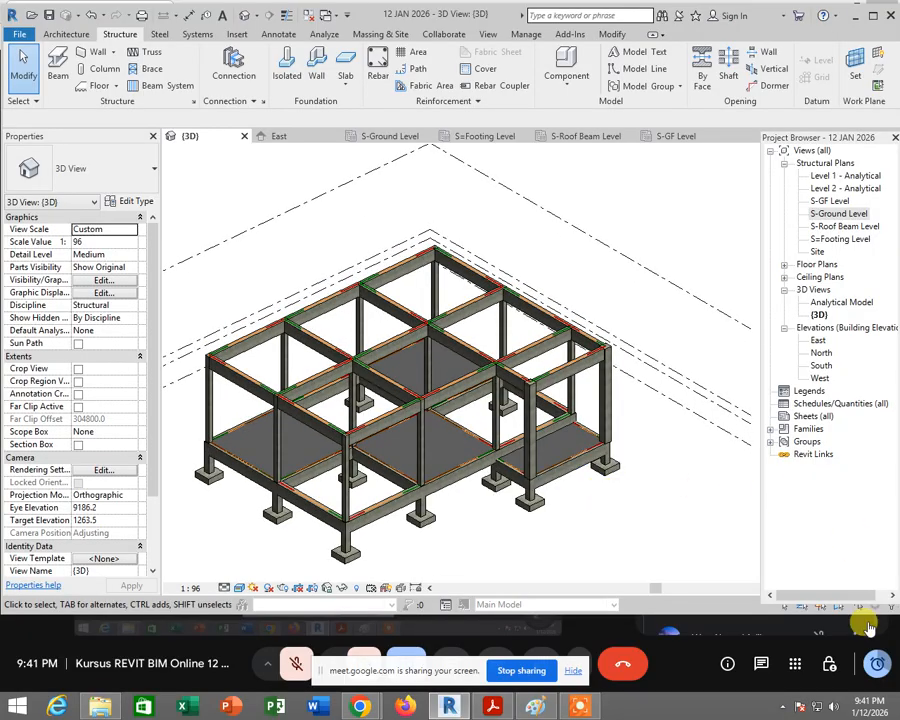
click(894, 137)
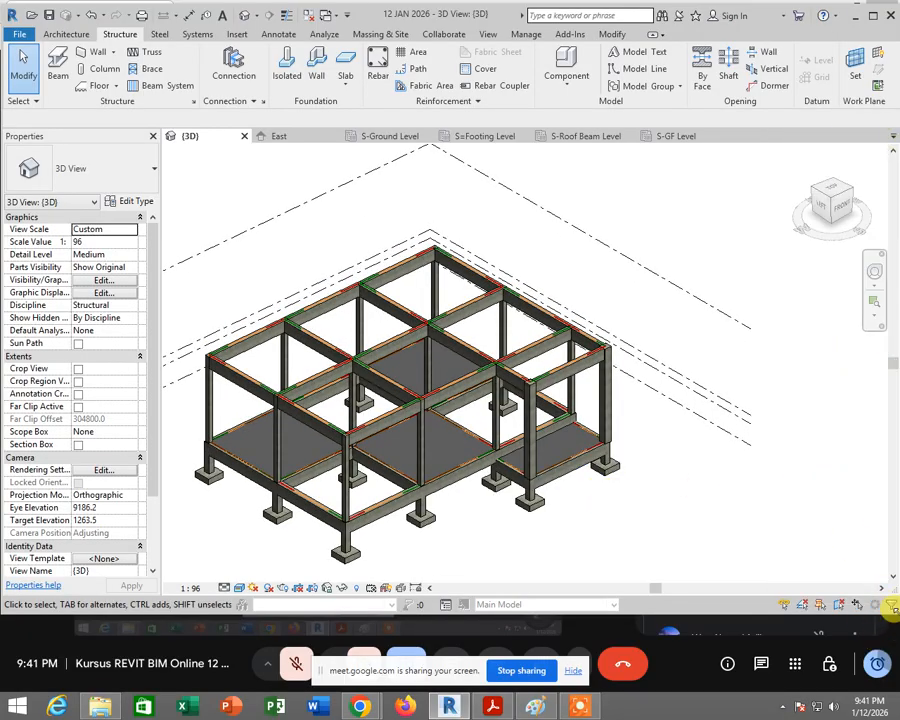
drag(889, 607, 630, 643)
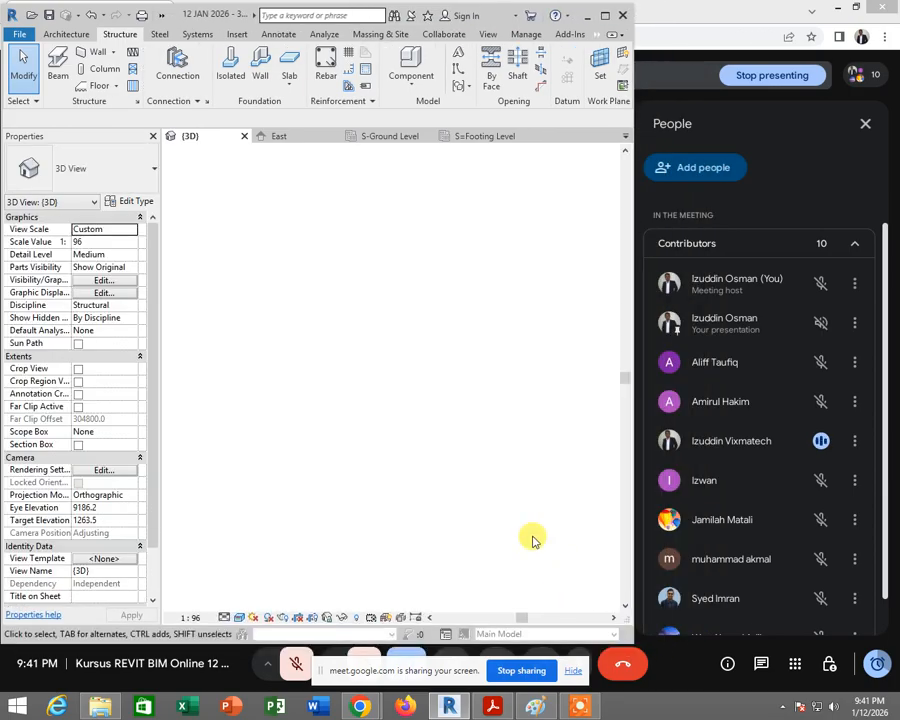
Step: Select the projecting bay's floor slab in the 3D view and apply S-GF Level as its level
shift+middle_drag(490, 484, 430, 444)
scroll(492, 454, up, 2)
middle_drag(492, 454, 558, 484)
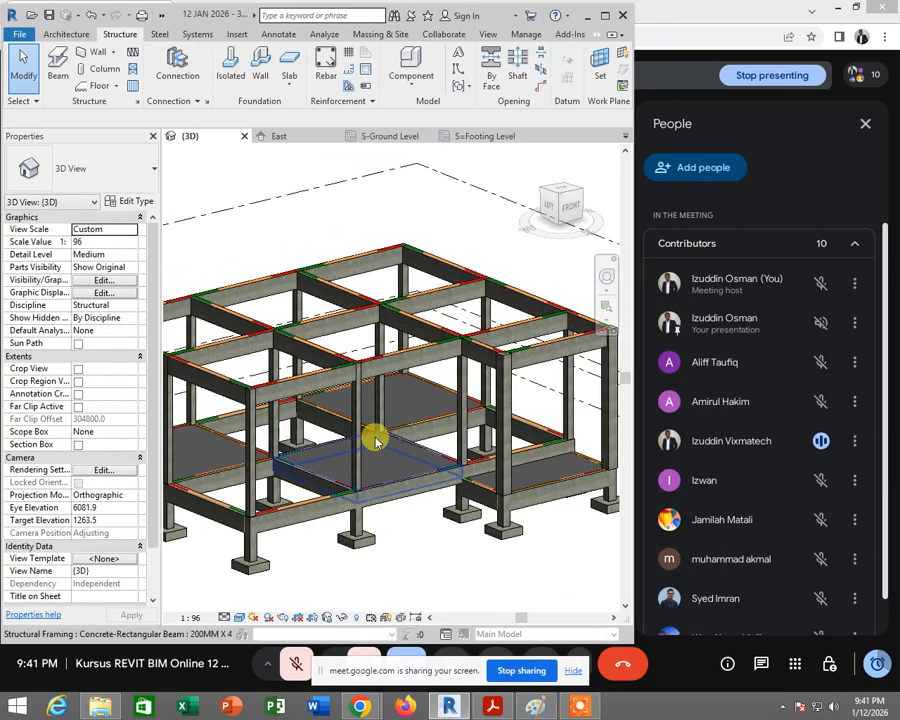
shift+middle_drag(375, 440, 518, 522)
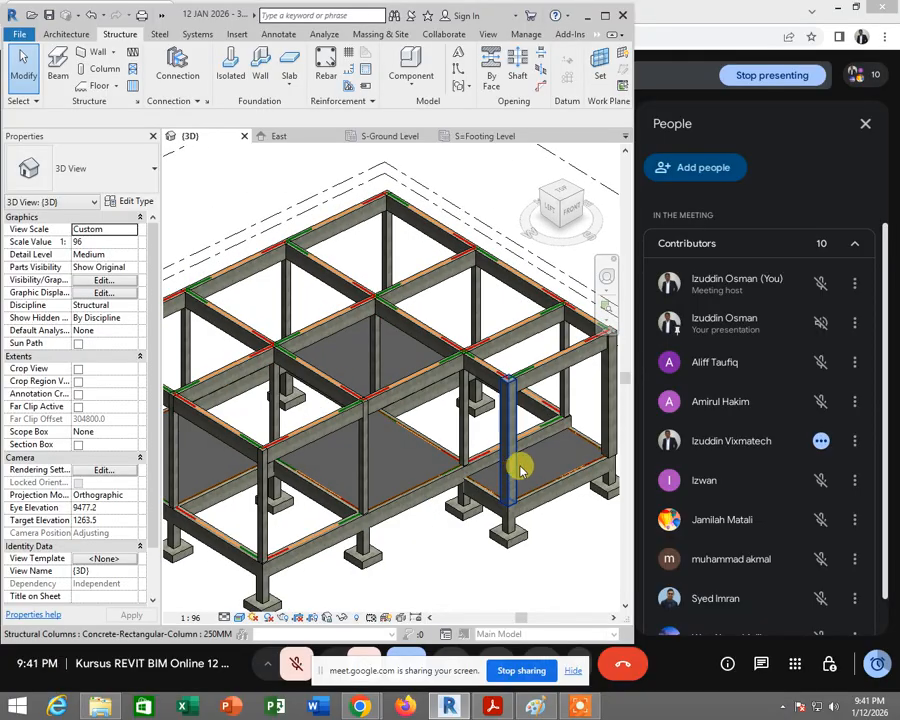
click(581, 444)
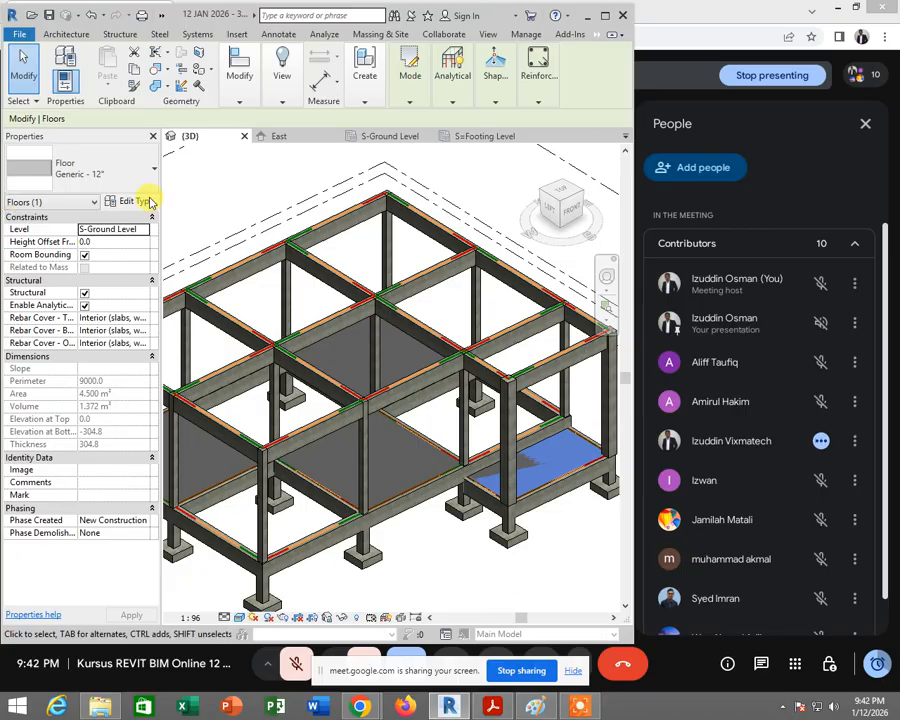
click(143, 231)
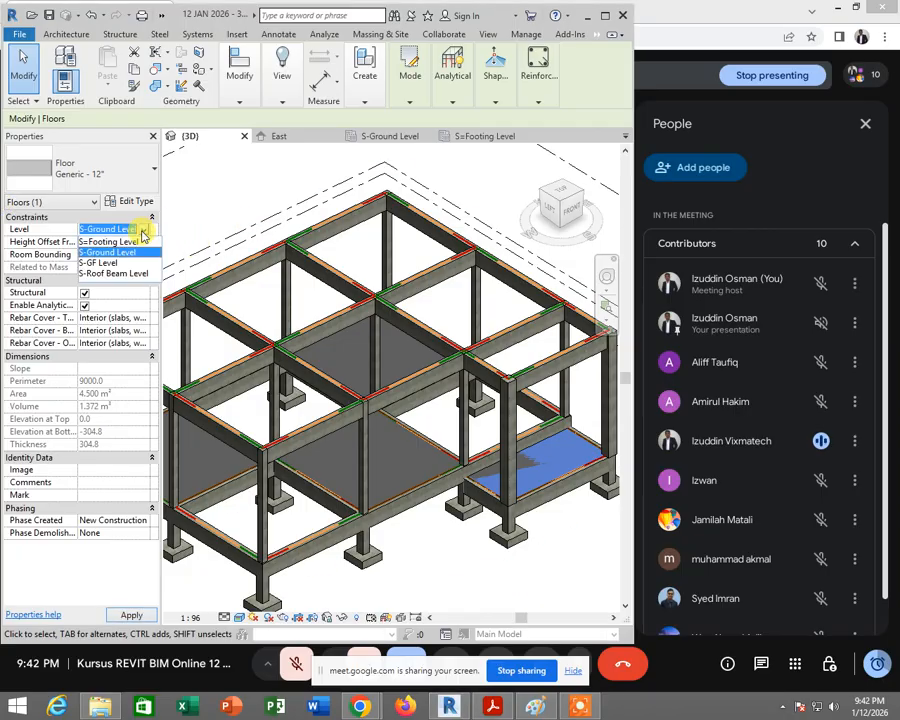
click(100, 263)
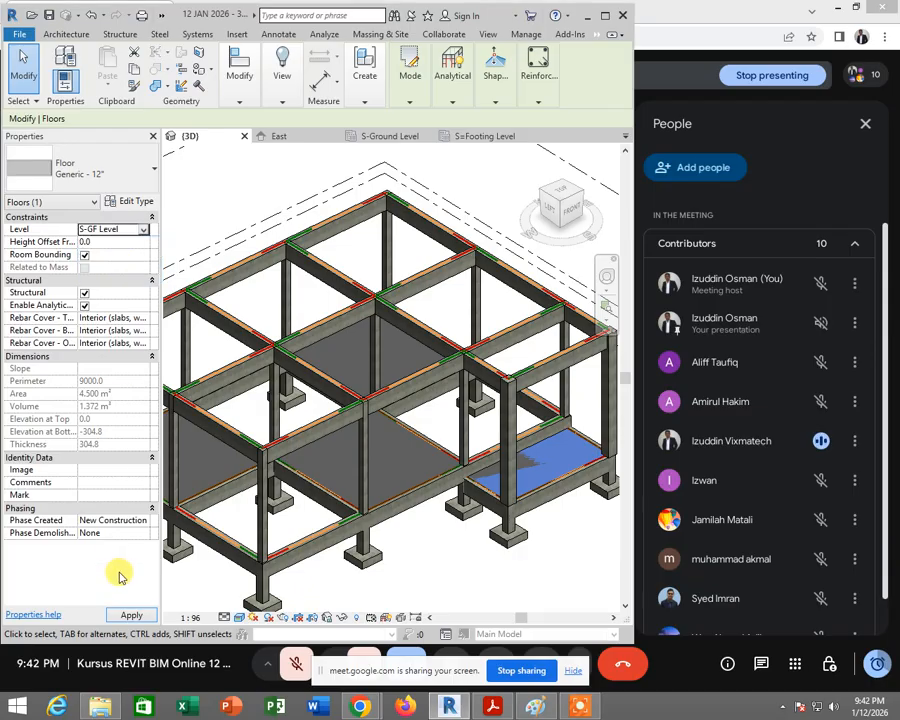
click(131, 616)
click(592, 564)
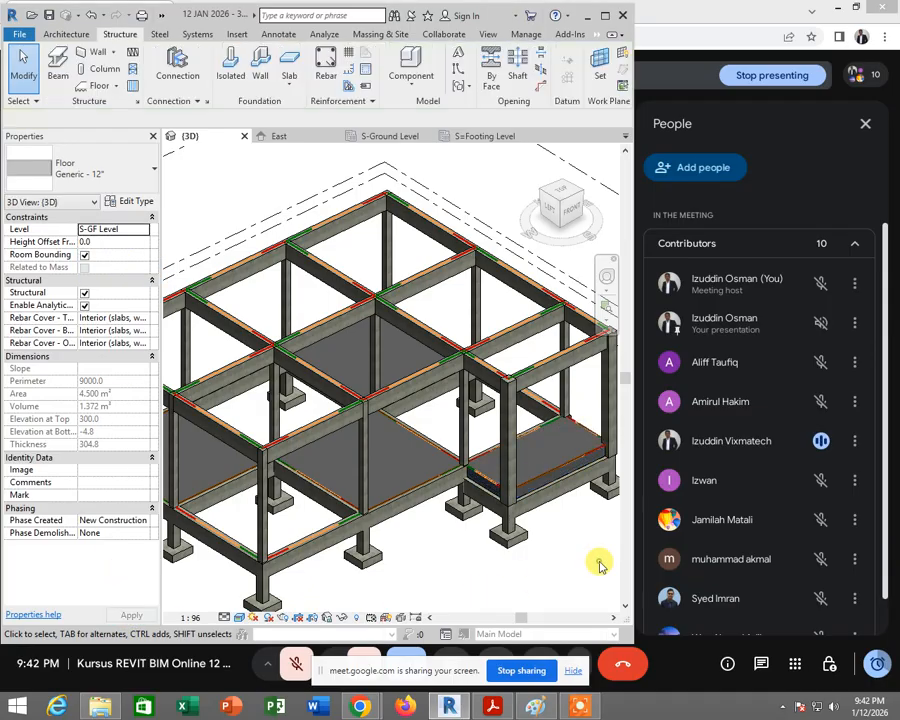
Step: Set the level of the projecting bay's floor slab to S-Ground Level in the 3D view and apply the change
shift+middle_drag(578, 521, 455, 358)
scroll(575, 488, up, 4)
scroll(455, 358, up, 3)
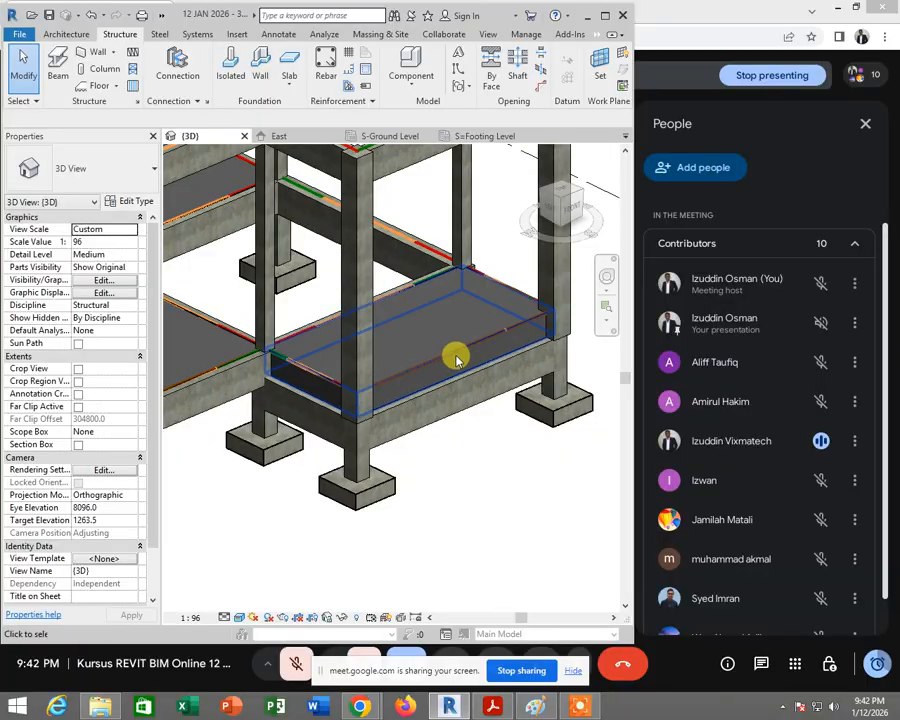
click(455, 356)
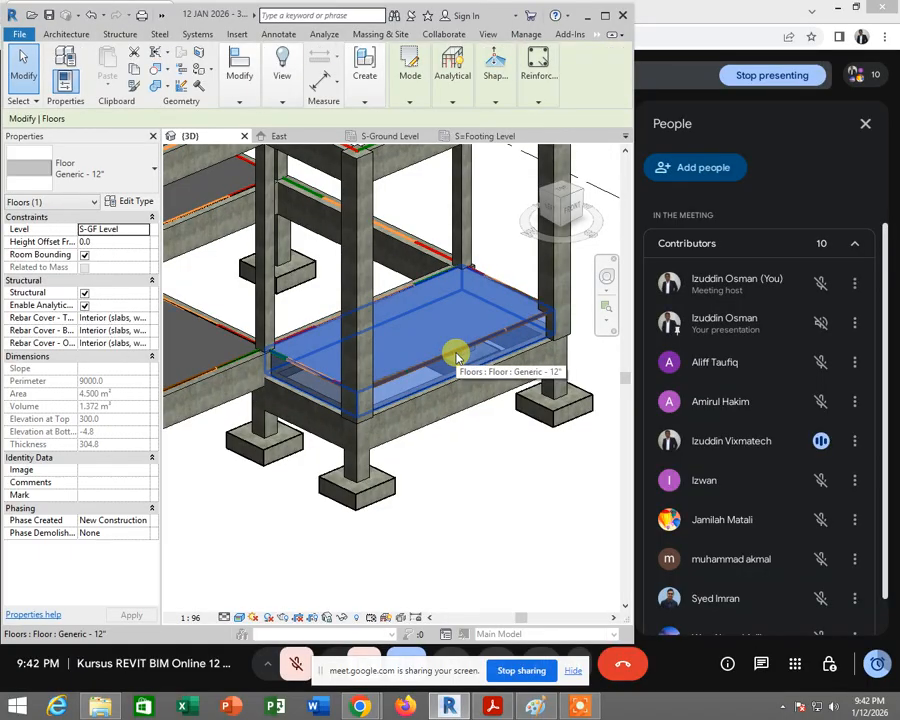
click(144, 231)
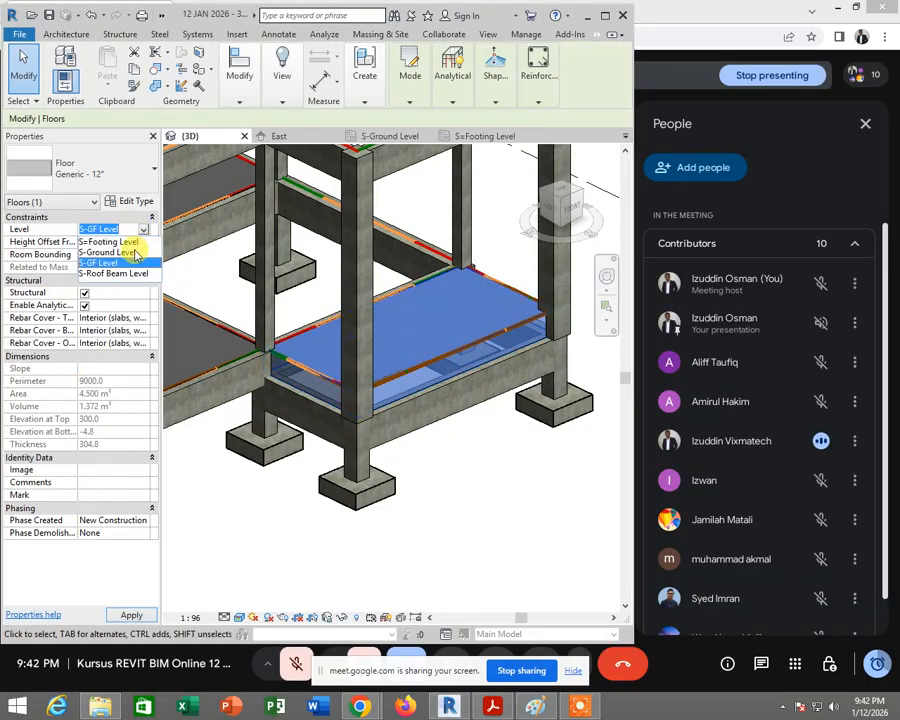
click(129, 254)
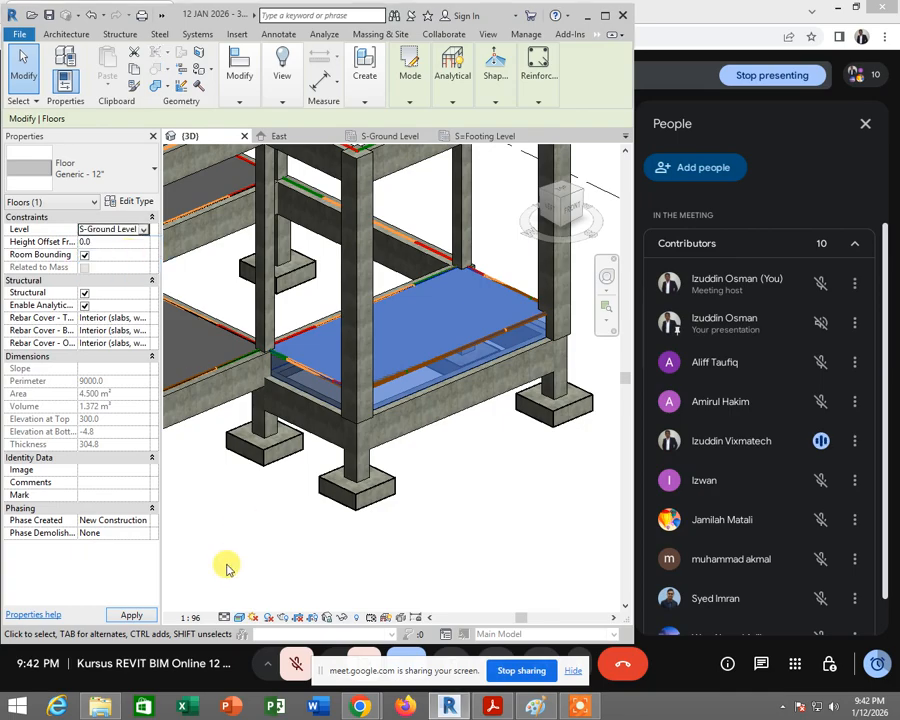
click(136, 616)
click(460, 532)
scroll(395, 486, down, 3)
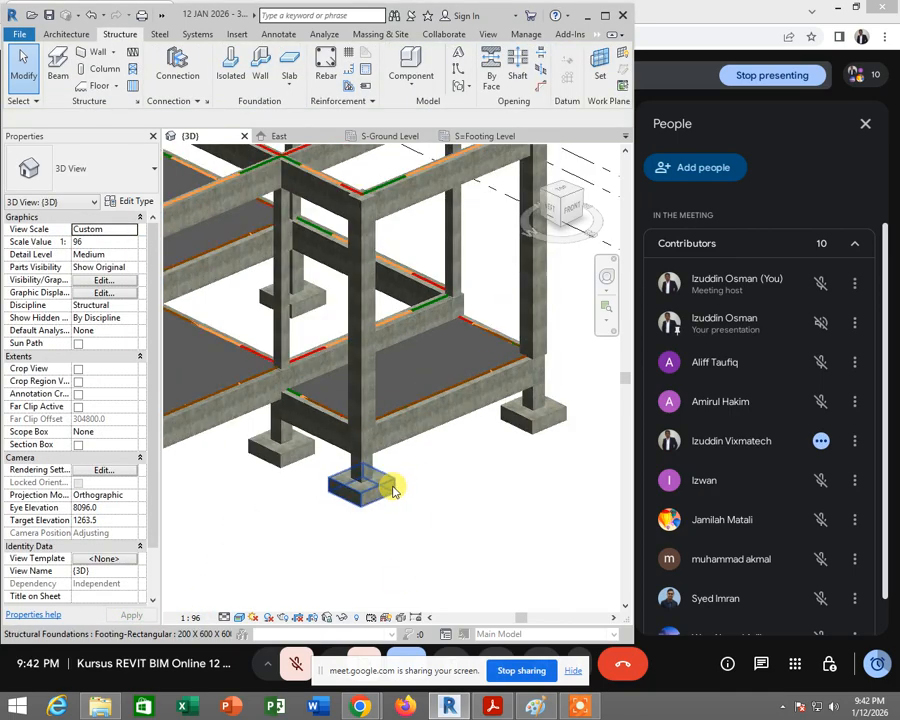
shift+middle_drag(454, 486, 498, 504)
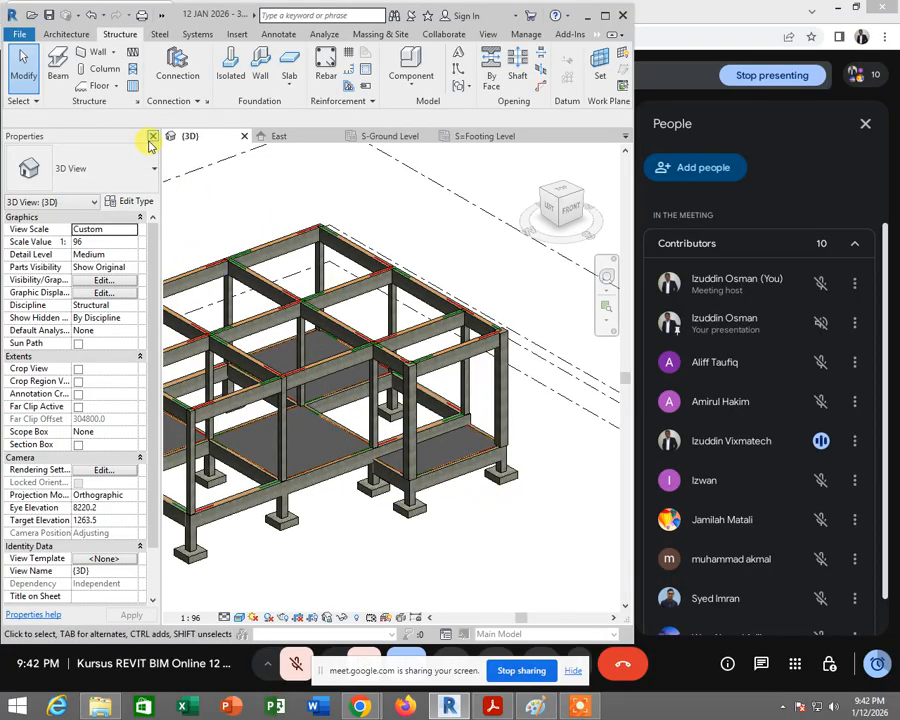
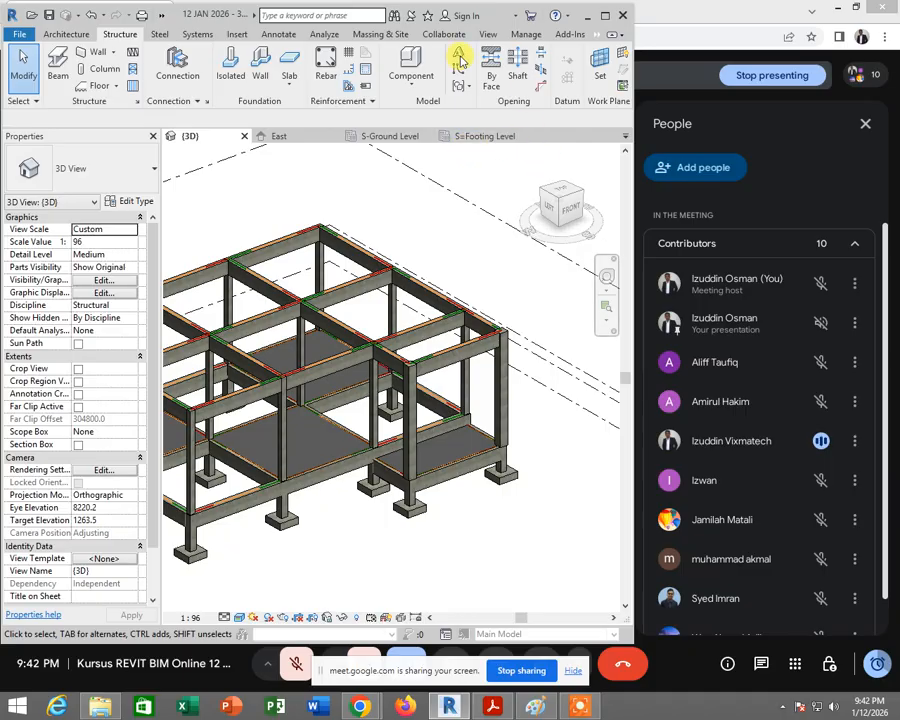
Step: Show the Project Browser again and move it over the Revit window, clear of the meeting's participant list
click(496, 36)
click(475, 82)
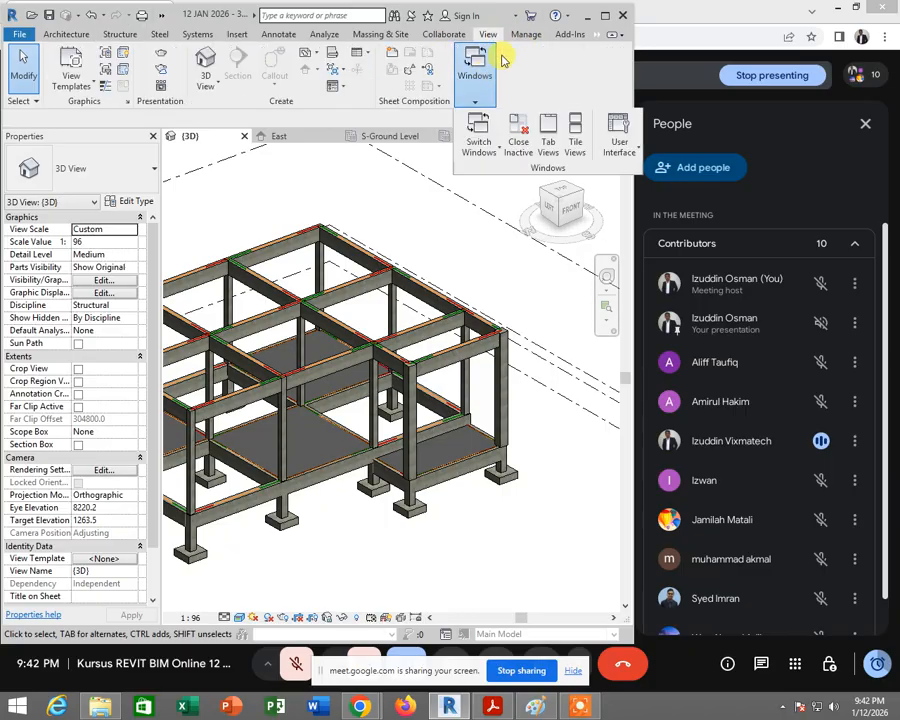
click(619, 148)
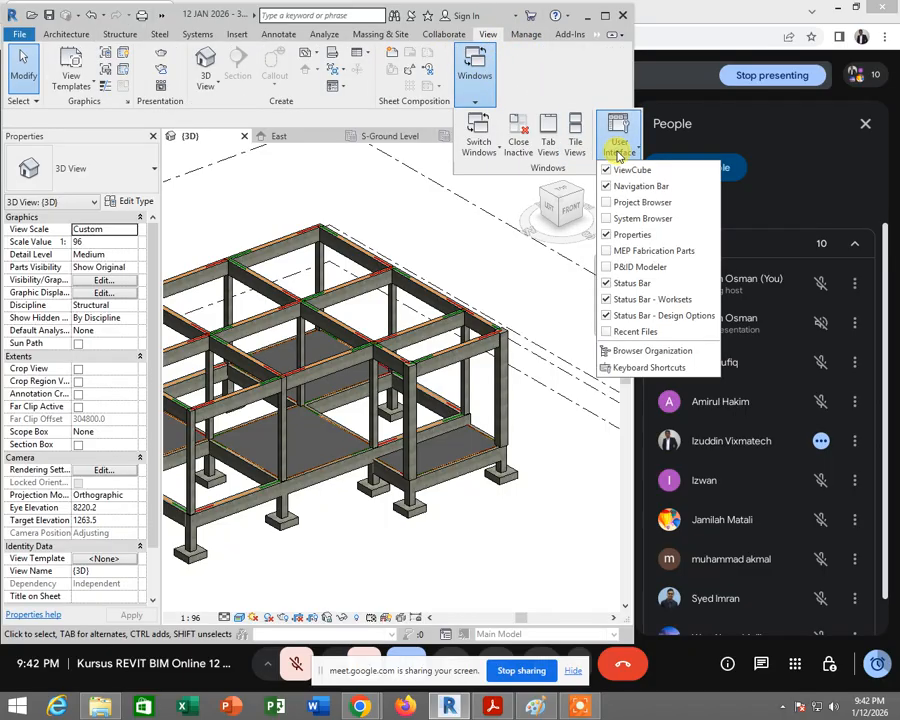
click(619, 201)
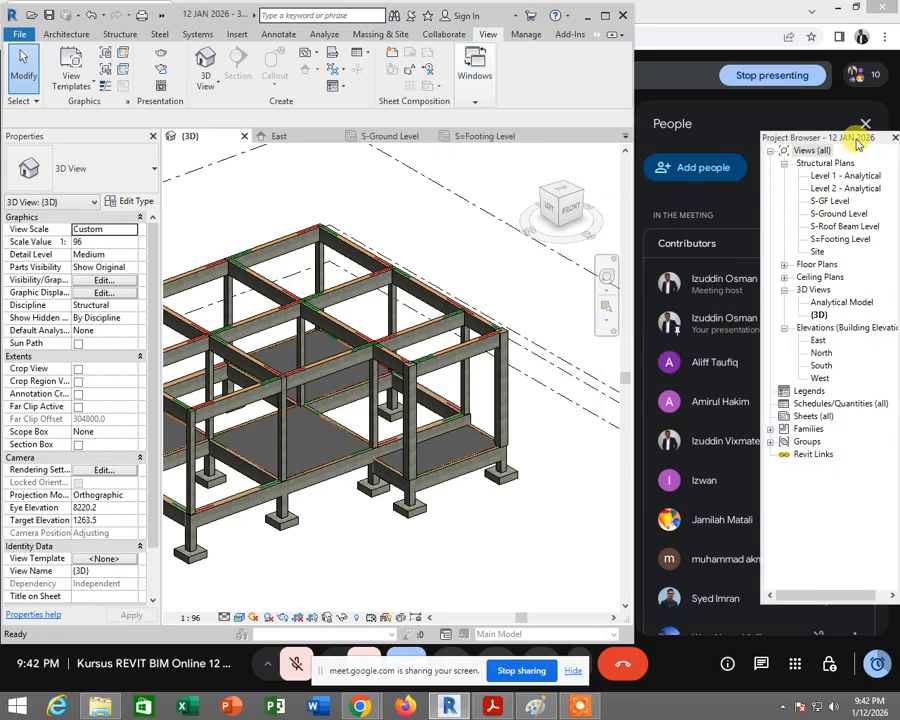
drag(857, 145, 623, 35)
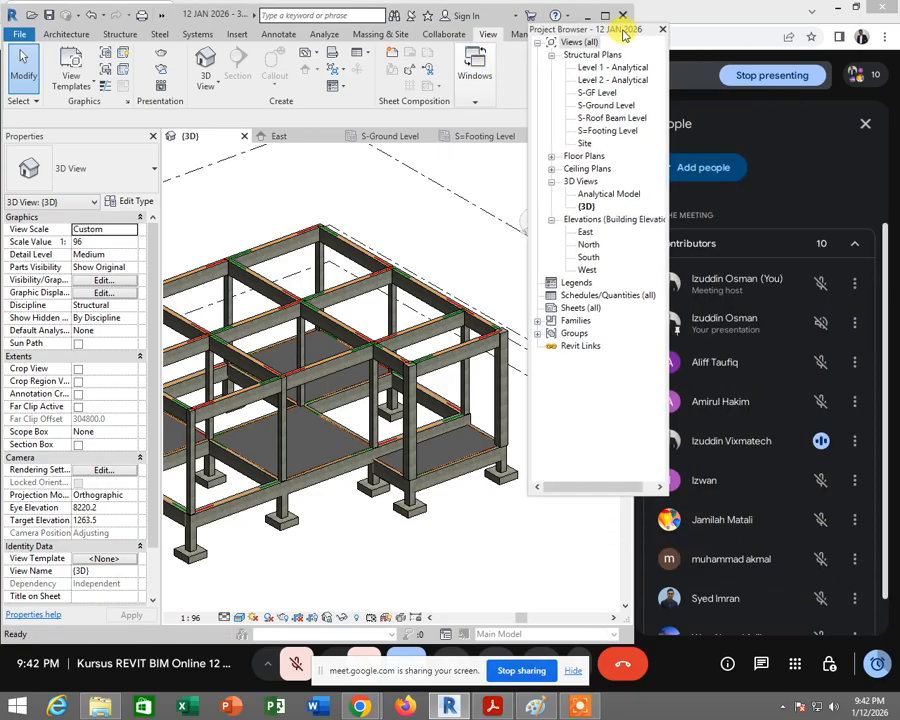
Step: Open the S-GF Level structural plan with its grid in view and close the Project Browser
double_click(600, 93)
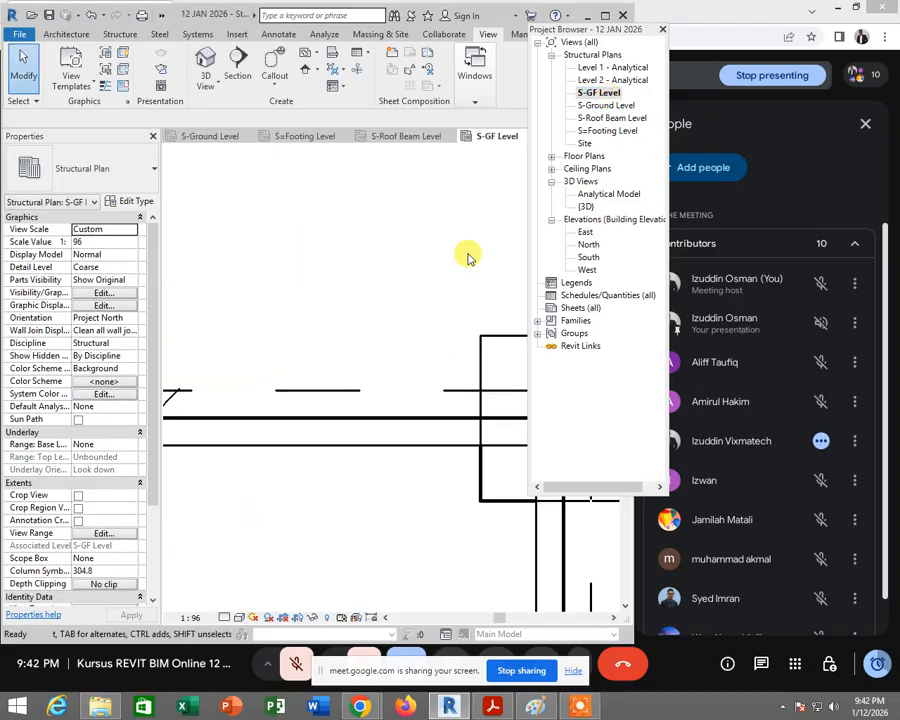
scroll(388, 341, down, 6)
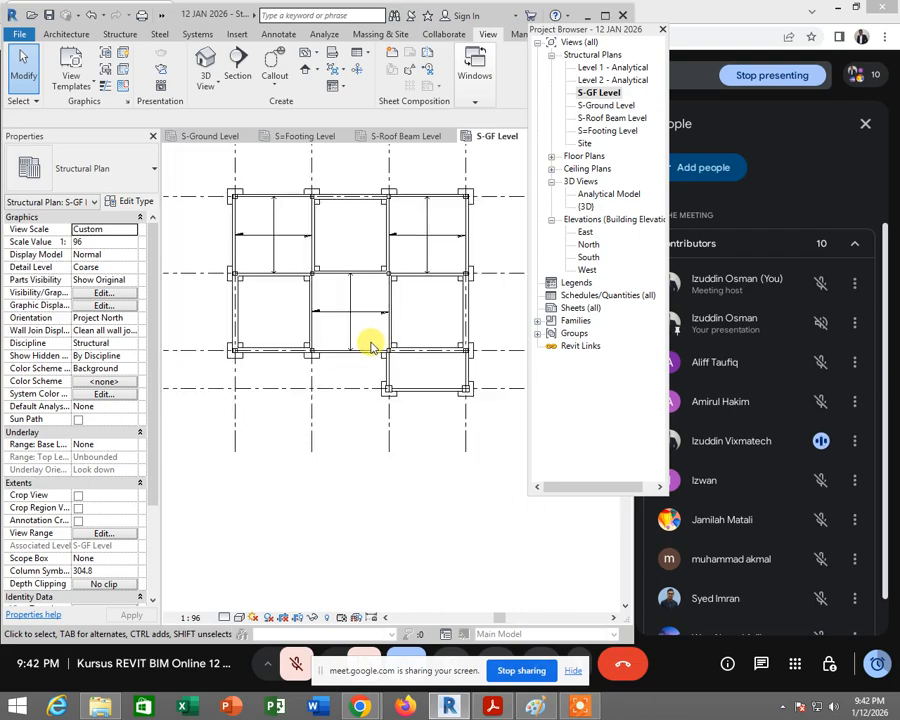
middle_drag(368, 344, 395, 481)
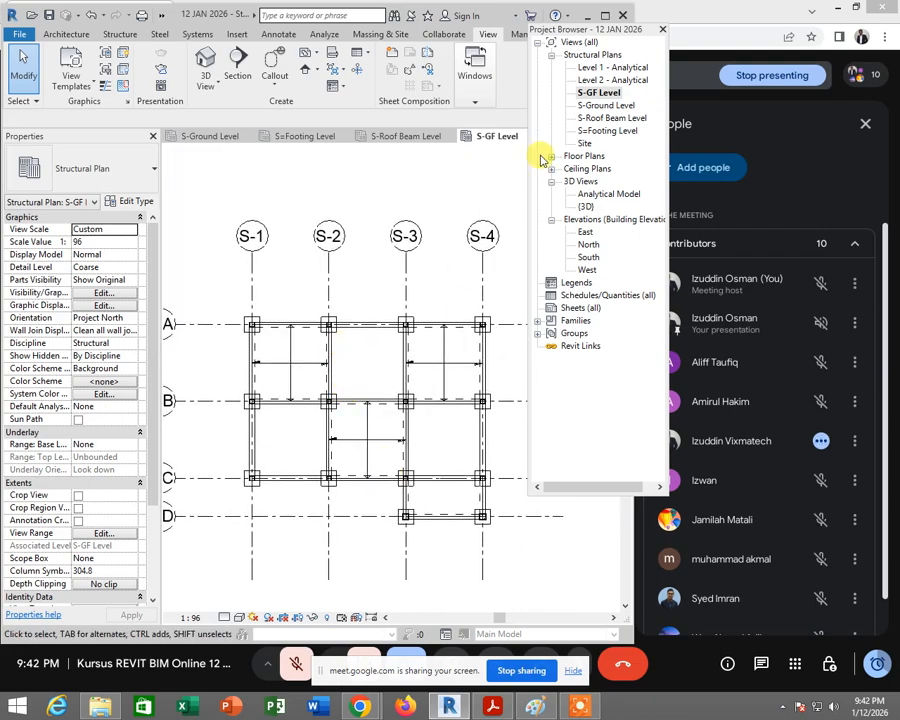
click(611, 95)
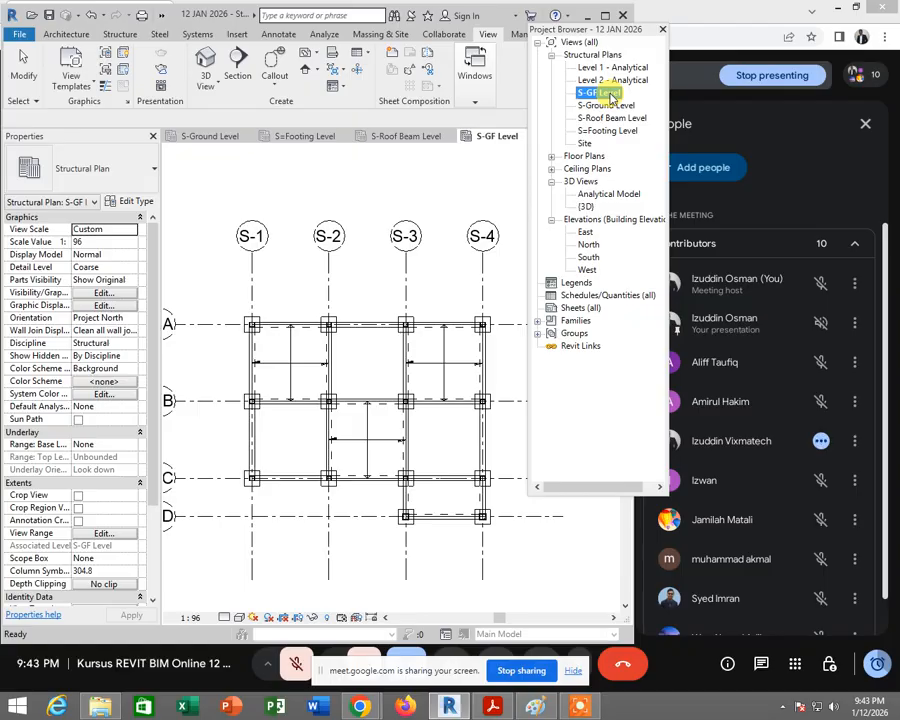
click(664, 32)
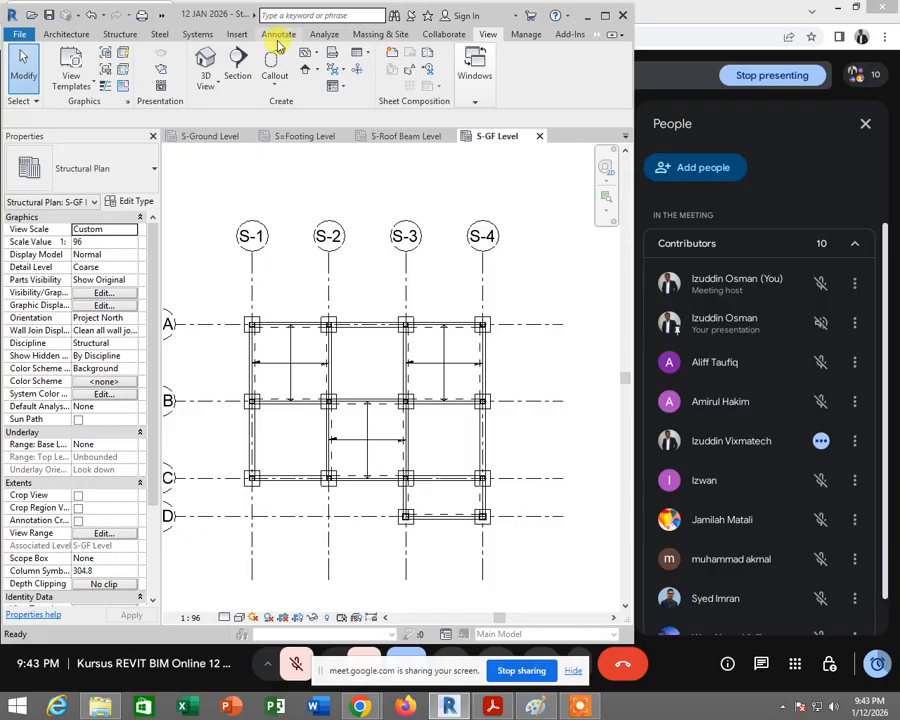
Step: Add an aligned dimension between grids S-1 and S-2, placed just above the top row of columns
click(280, 36)
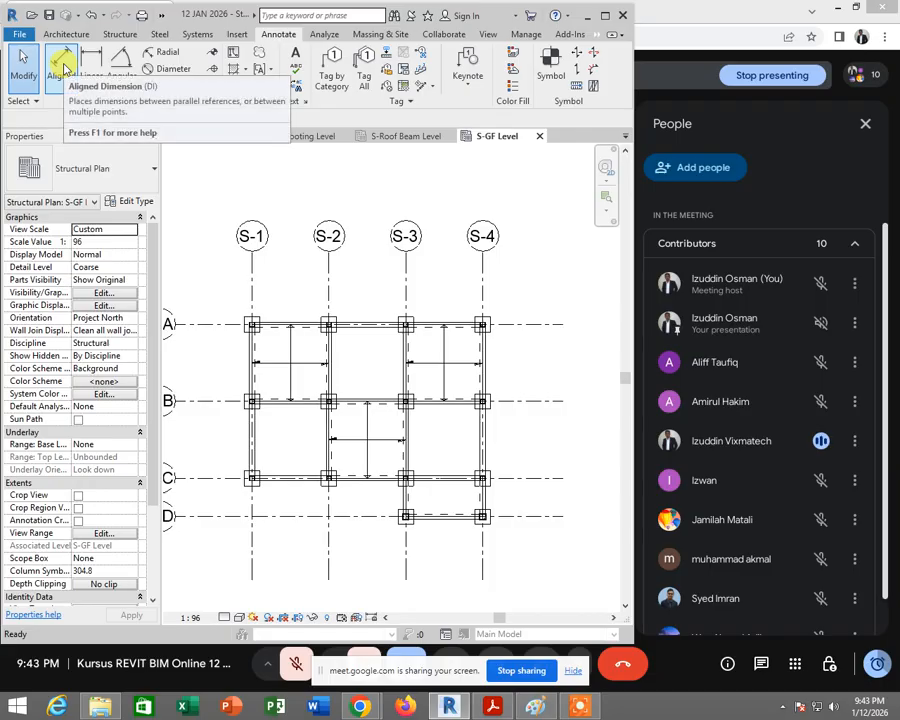
click(62, 62)
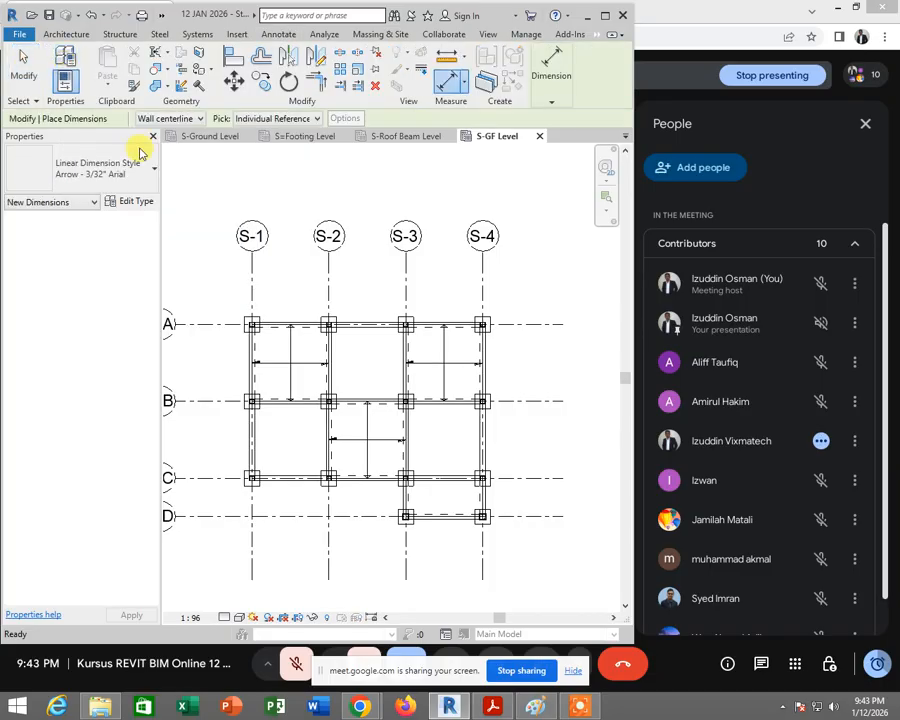
scroll(225, 290, up, 2)
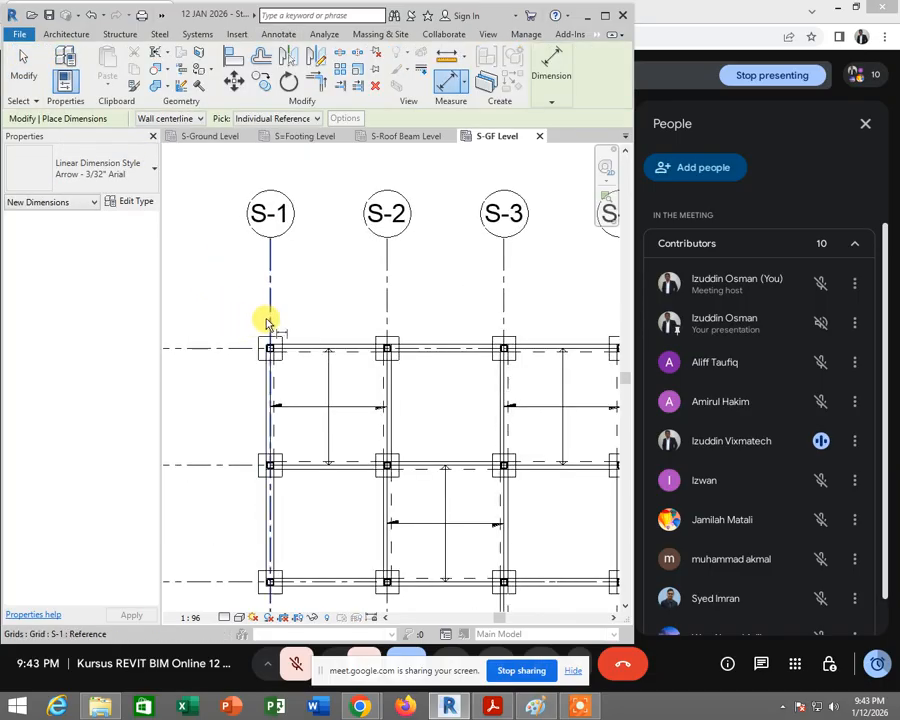
click(268, 320)
click(388, 311)
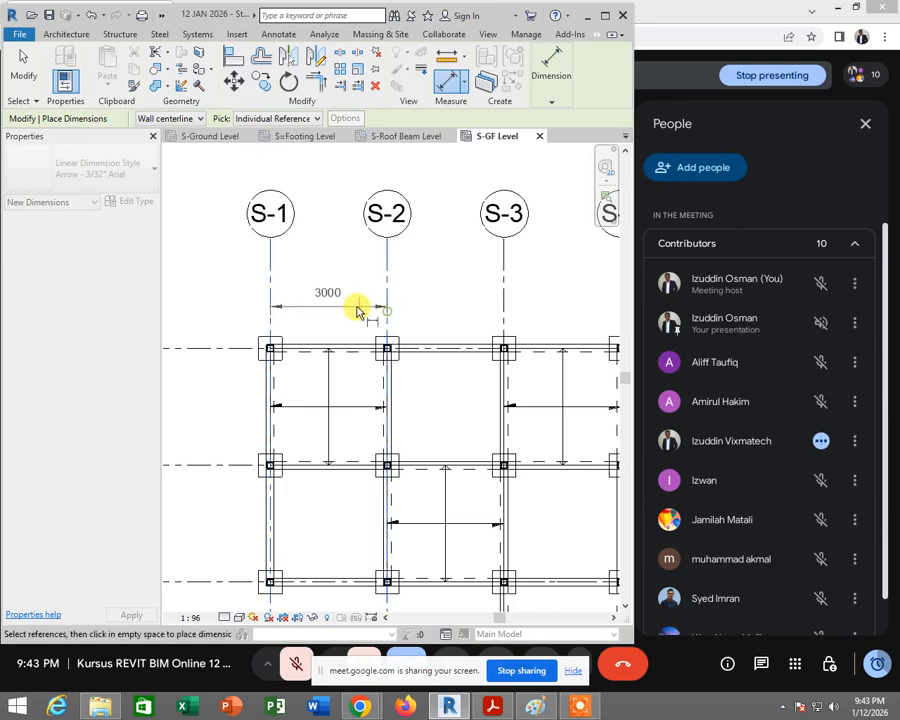
click(328, 318)
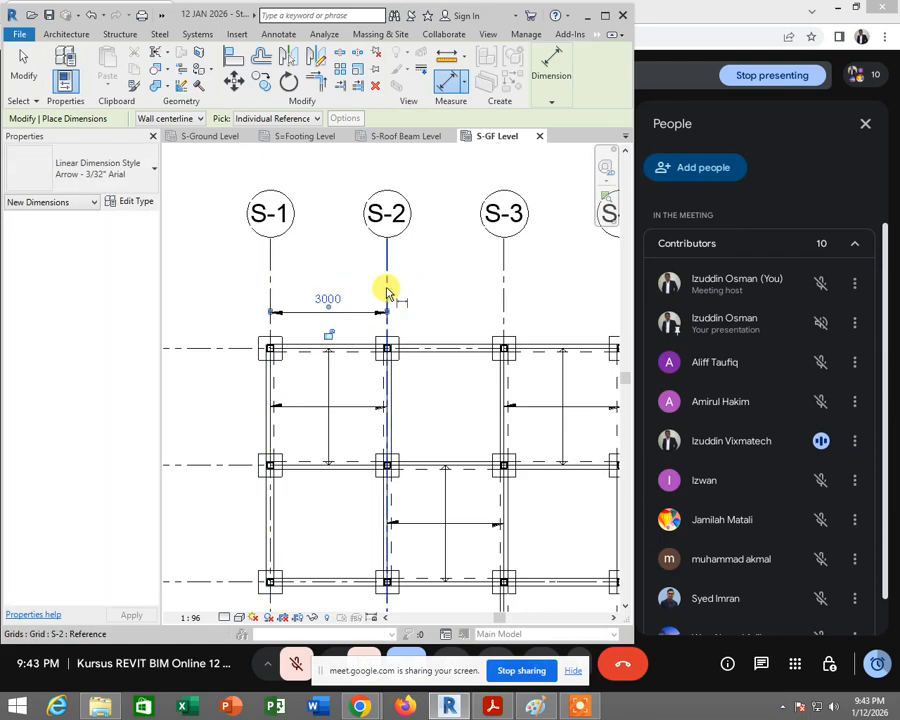
Step: Add aligned dimensions between grids S-2 and S-3 and between S-3 and S-4, in line with the first one
click(387, 290)
click(501, 313)
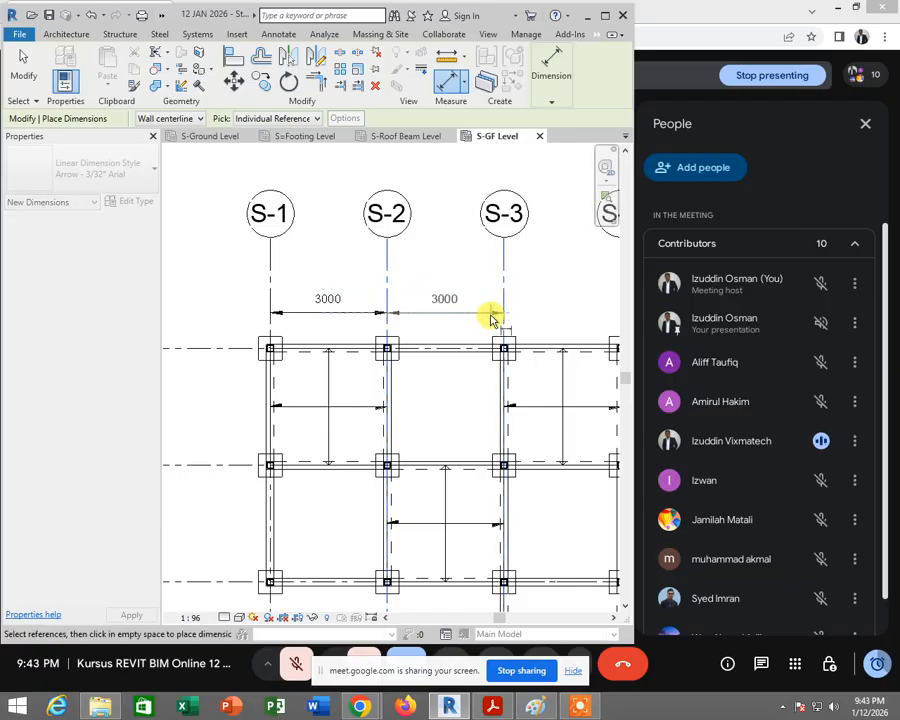
scroll(518, 315, down, 2)
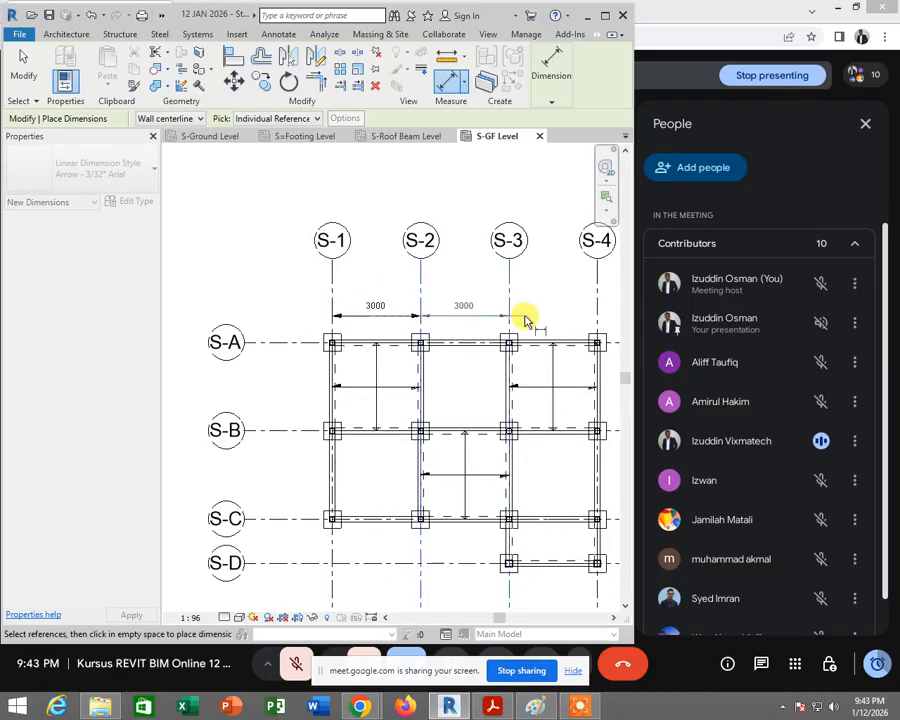
click(525, 315)
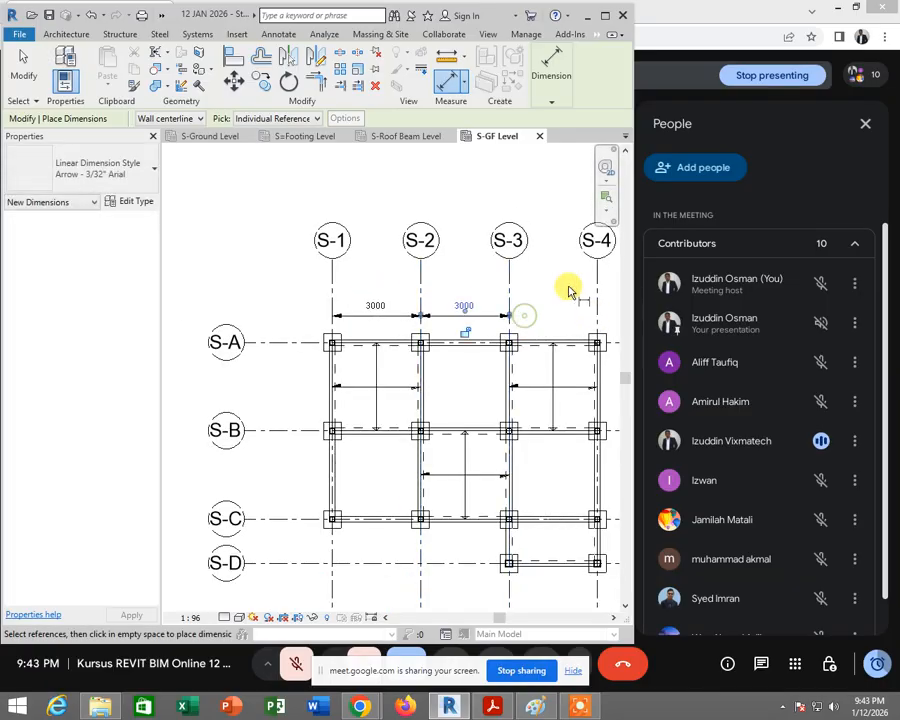
click(509, 301)
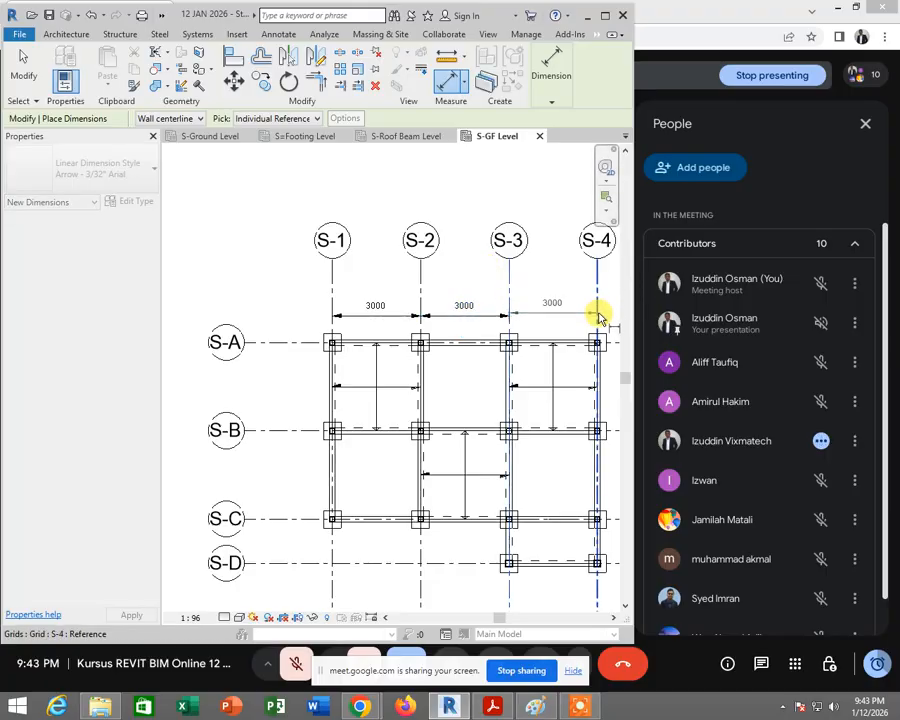
click(588, 316)
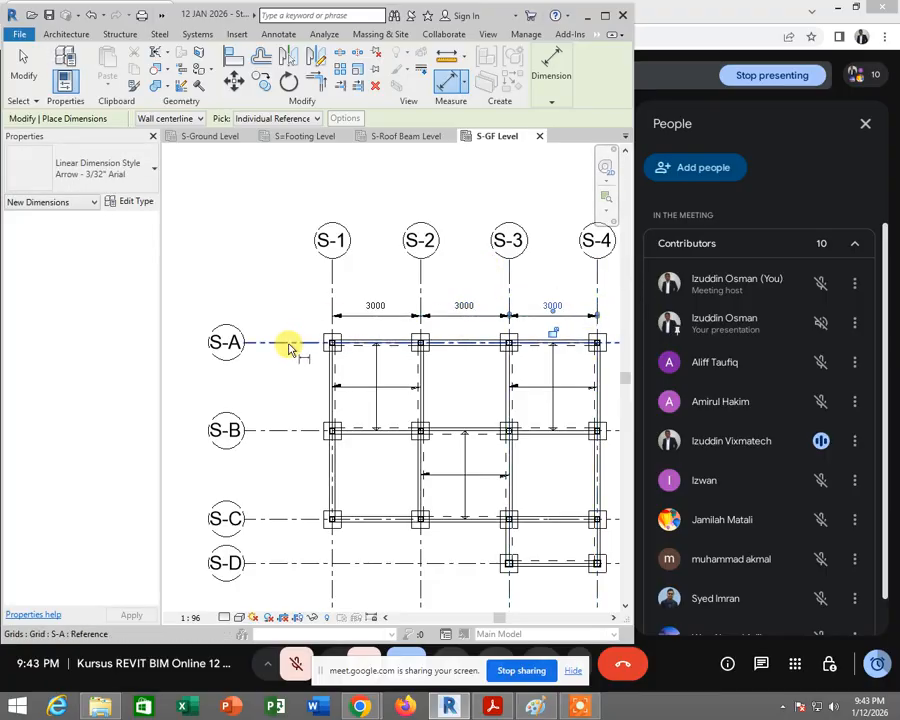
Step: Add an aligned dimension between grids S-A and S-B, placed between the grid bubbles and the S-1 columns, and end the command
click(288, 347)
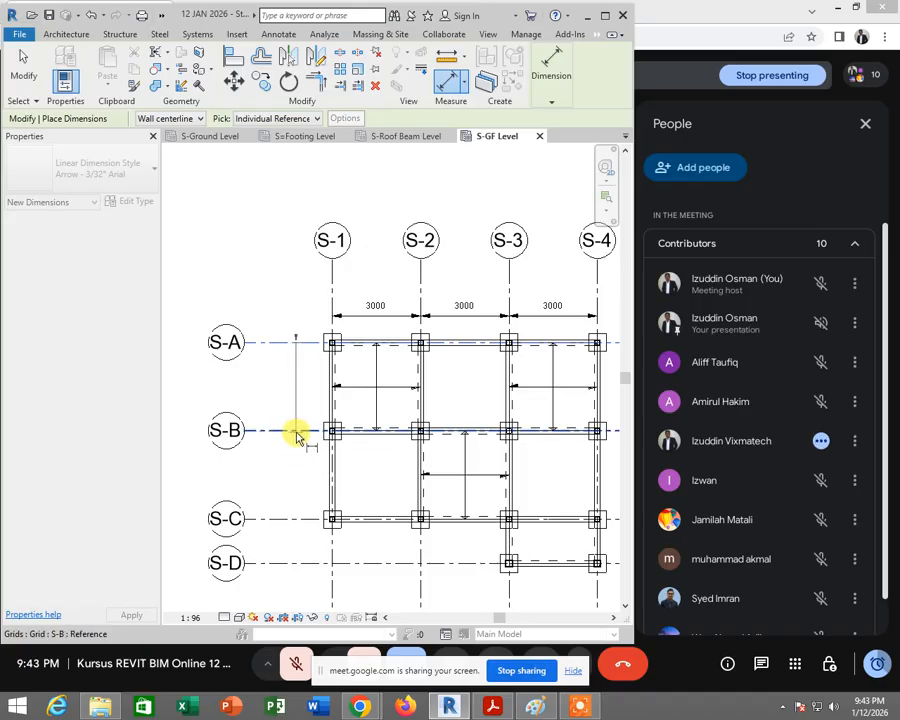
click(297, 437)
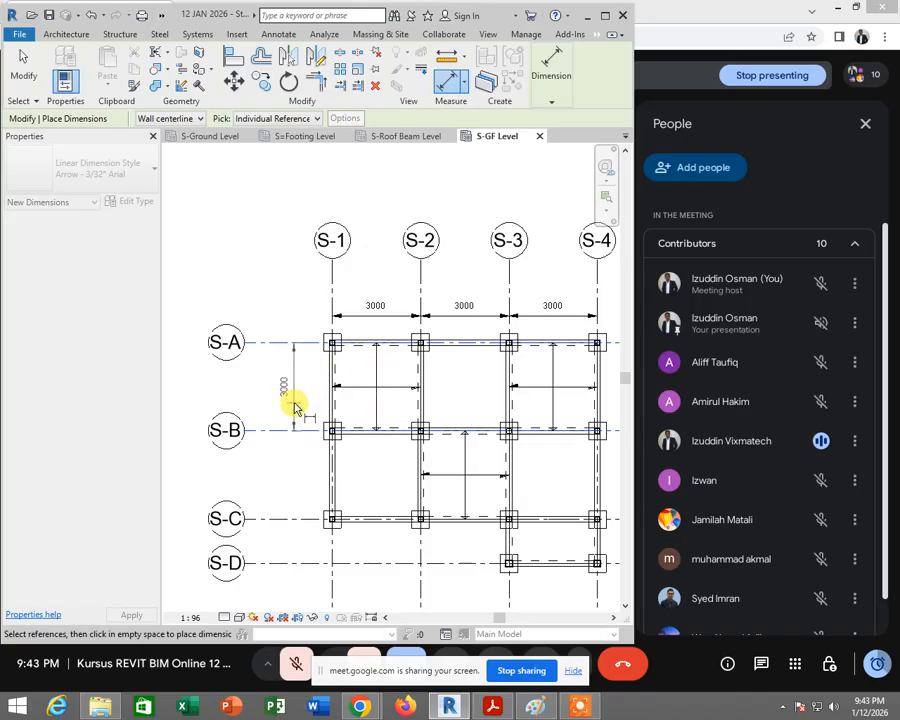
click(295, 407)
key(Escape)
middle_drag(535, 392, 500, 340)
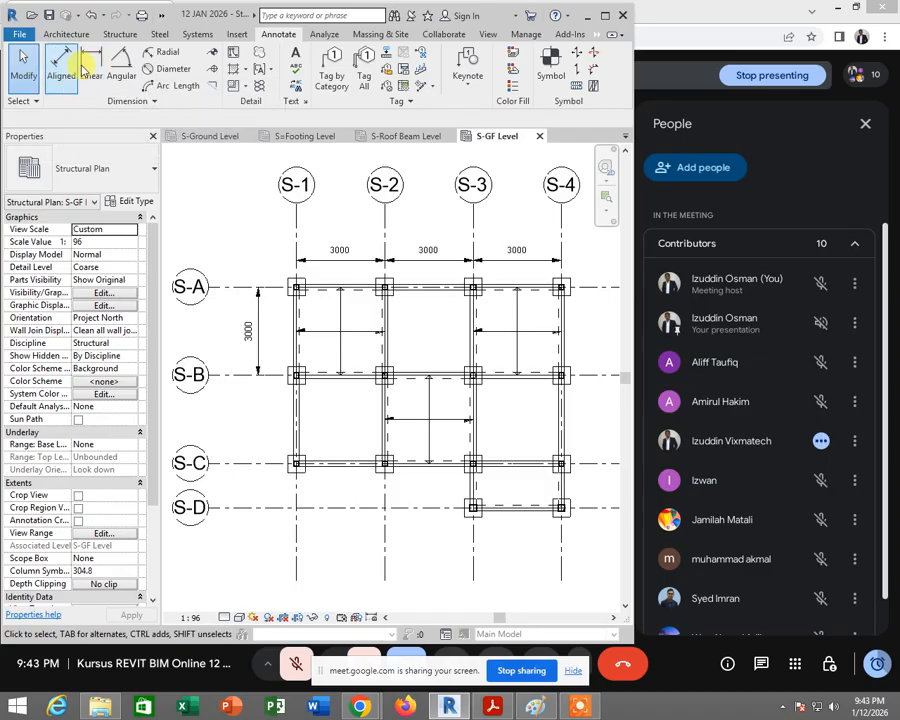
Step: Add an aligned dimension between grids S-B and S-C, in line with the S-A to S-B dimension
click(62, 68)
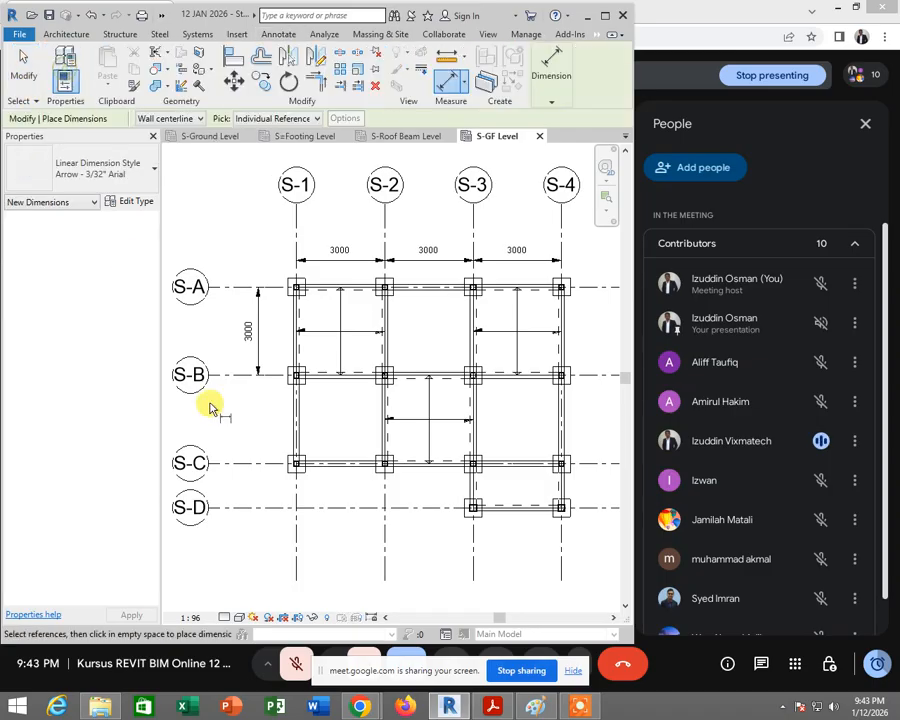
click(268, 381)
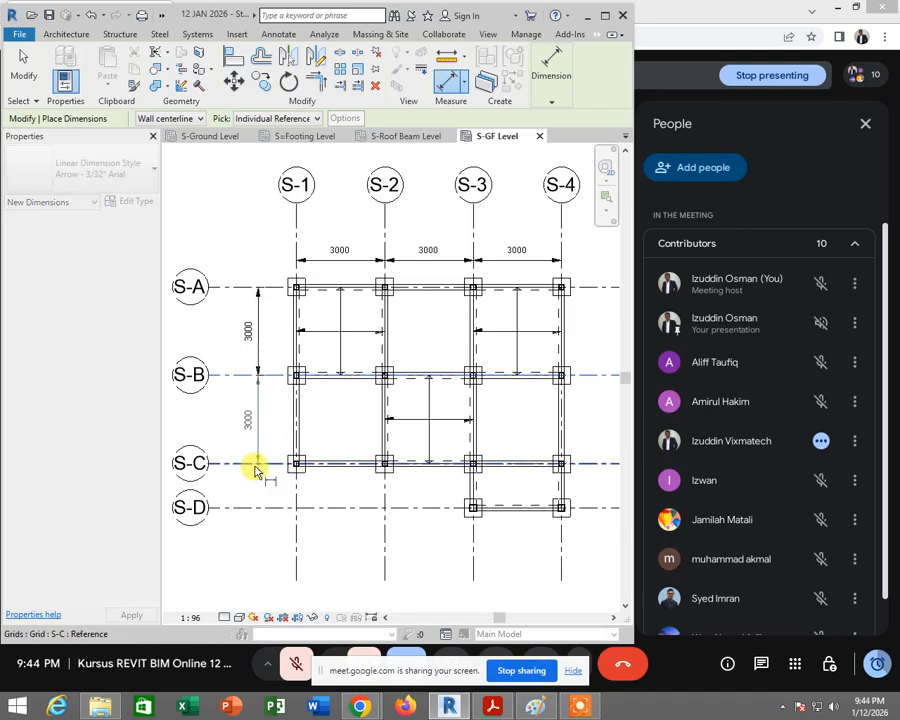
click(255, 467)
click(257, 464)
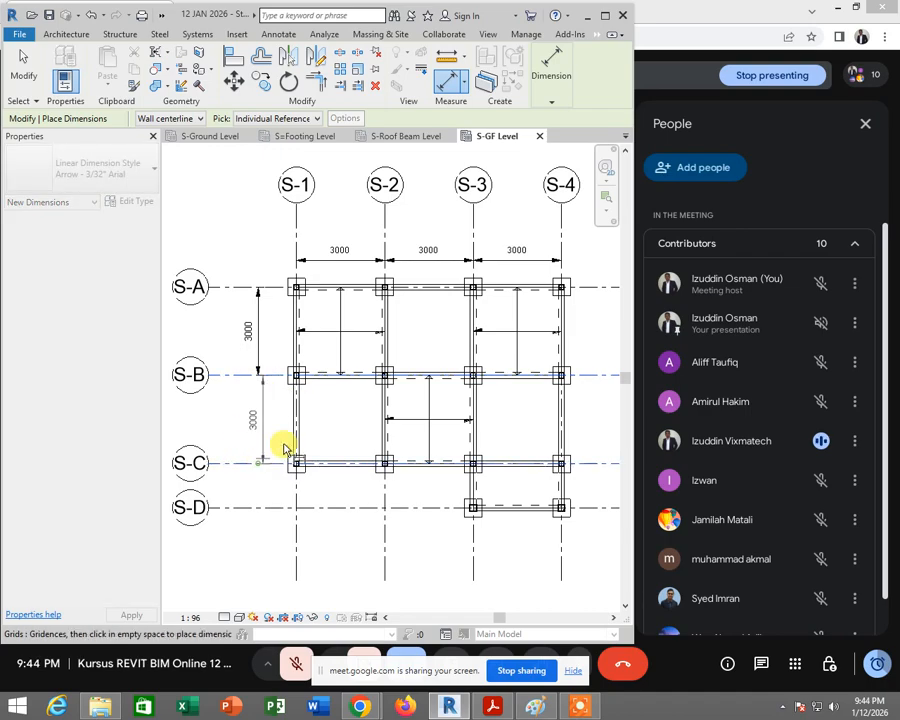
click(256, 452)
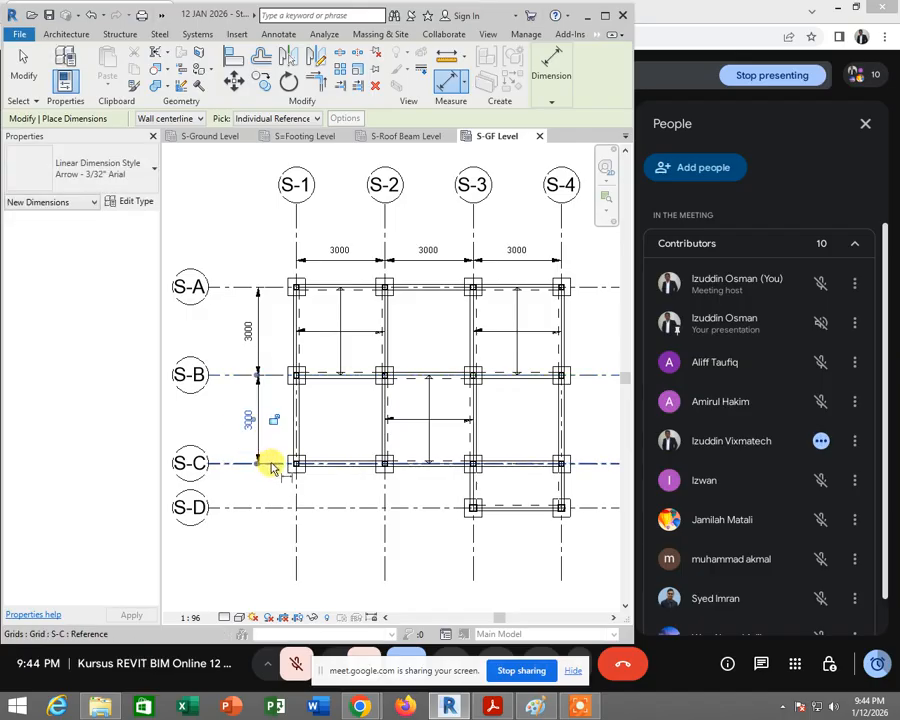
Step: Add an aligned dimension between grids S-C and S-D, in line with the ones above it, and end the command
click(271, 466)
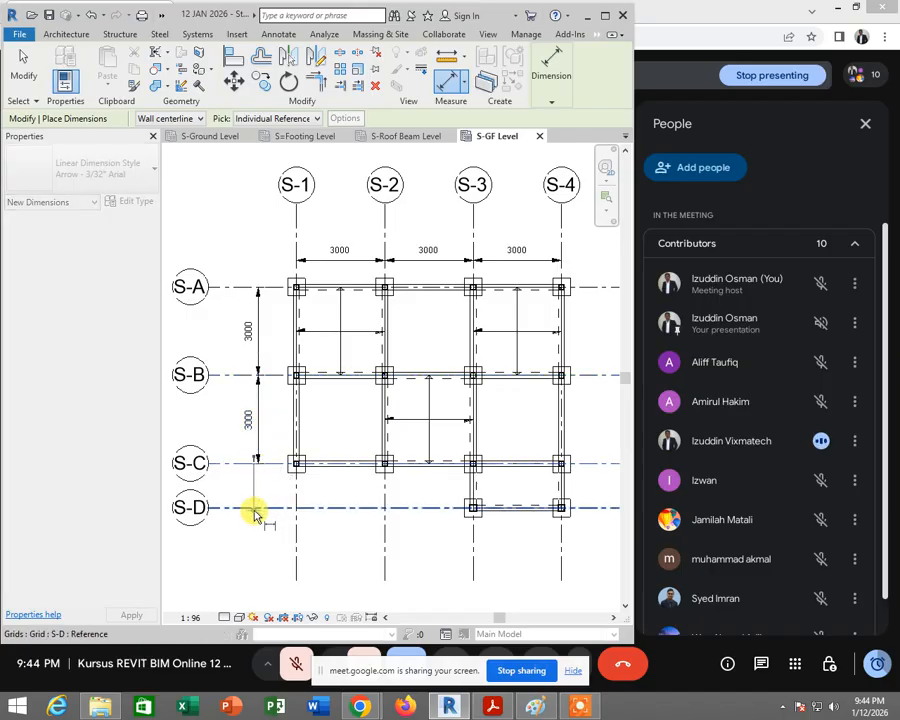
click(257, 508)
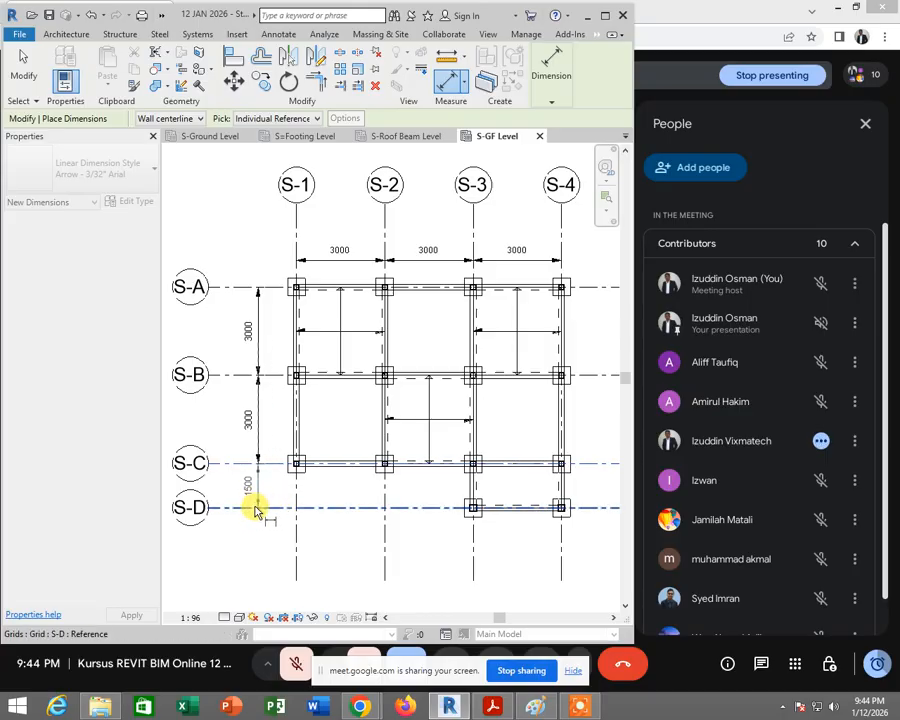
scroll(255, 510, up, 3)
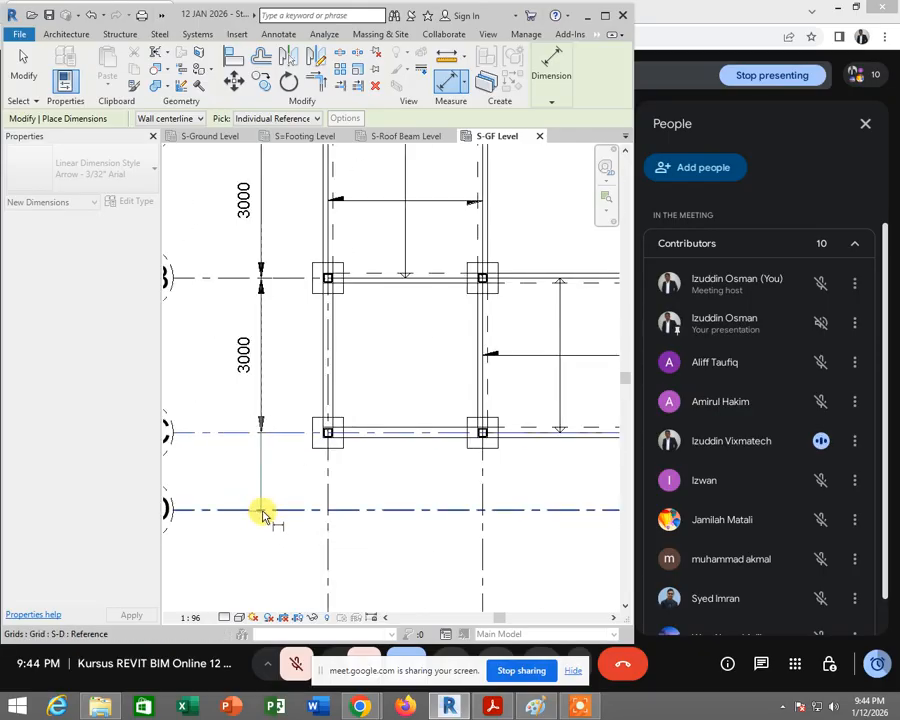
click(263, 512)
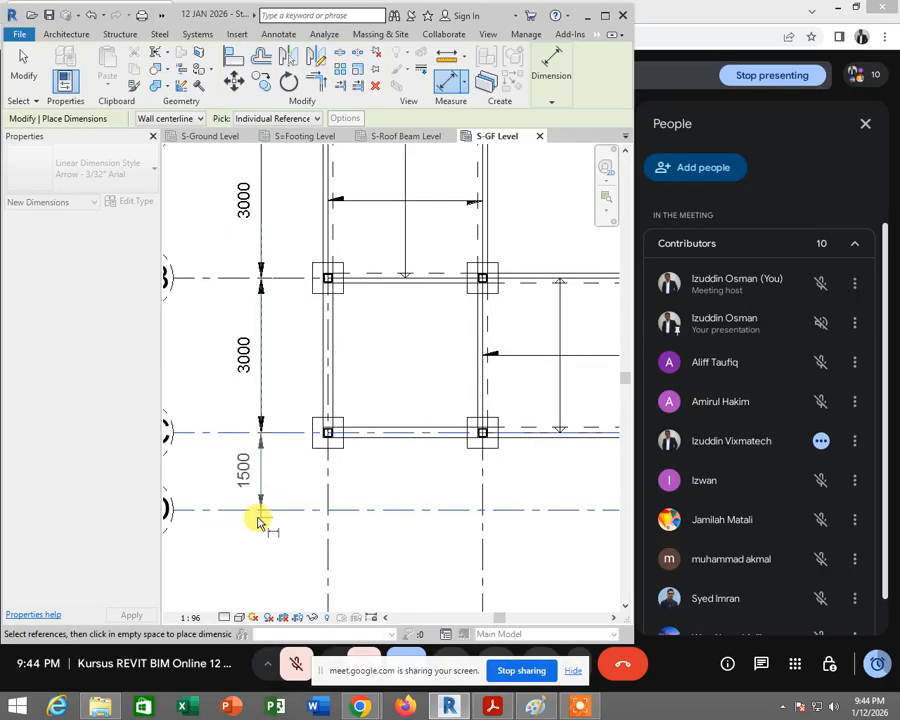
click(257, 541)
key(Escape)
key(Escape)
scroll(395, 565, down, 4)
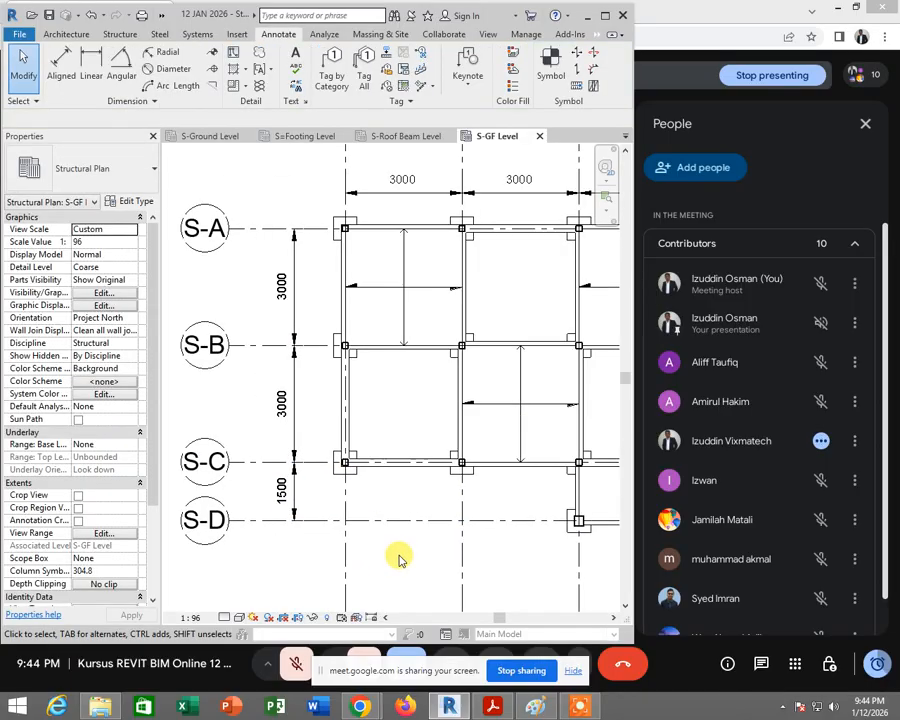
scroll(340, 440, up, 3)
scroll(345, 445, down, 1)
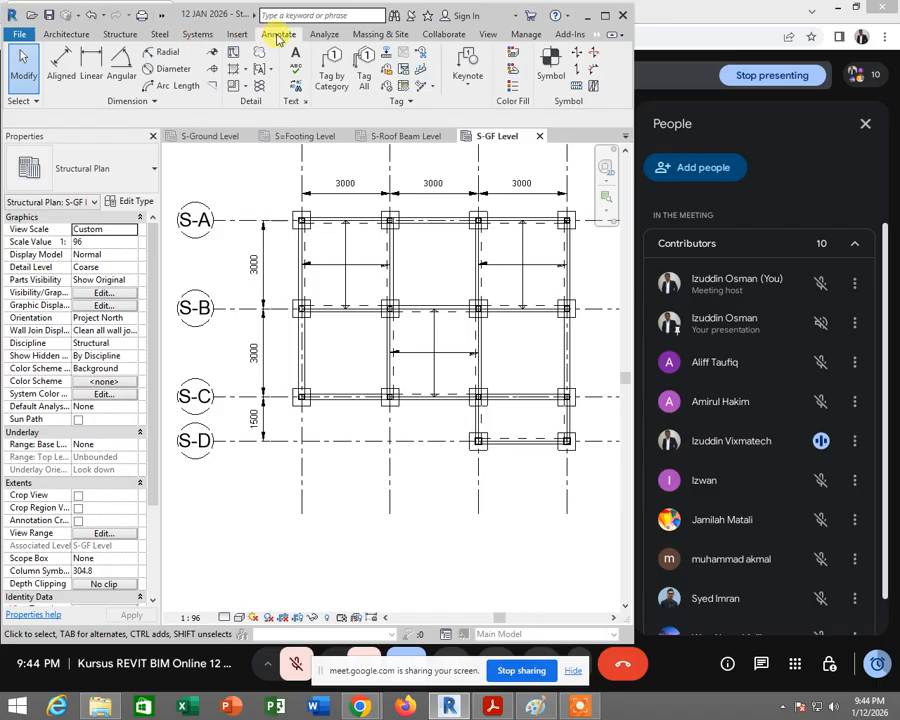
Step: Add aligned dimensions between grids S-1 and S-2 and between S-2 and S-3, placed below grid S-D
click(62, 60)
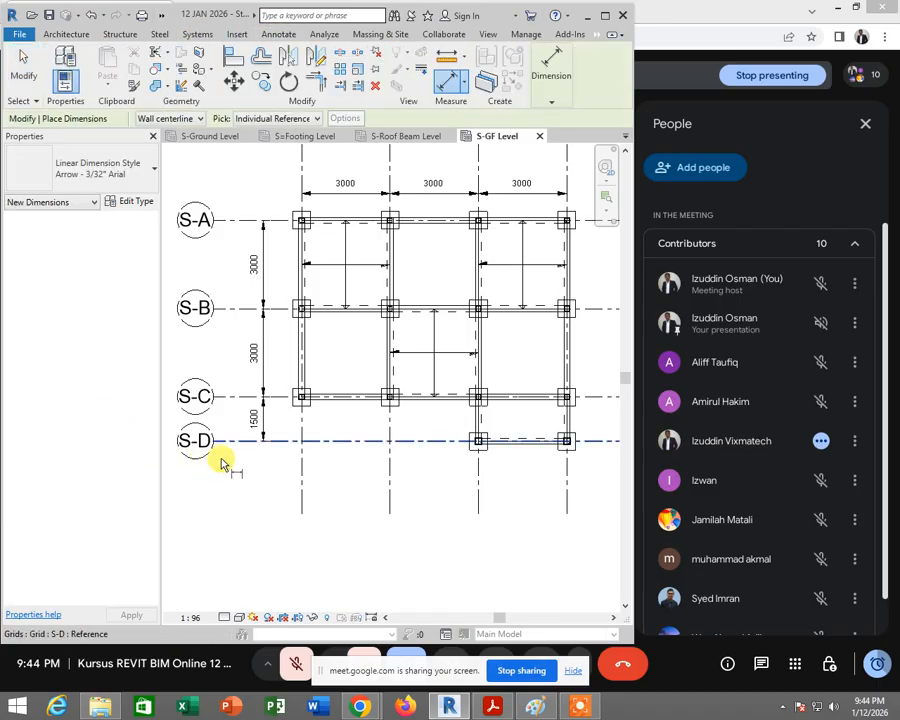
click(301, 478)
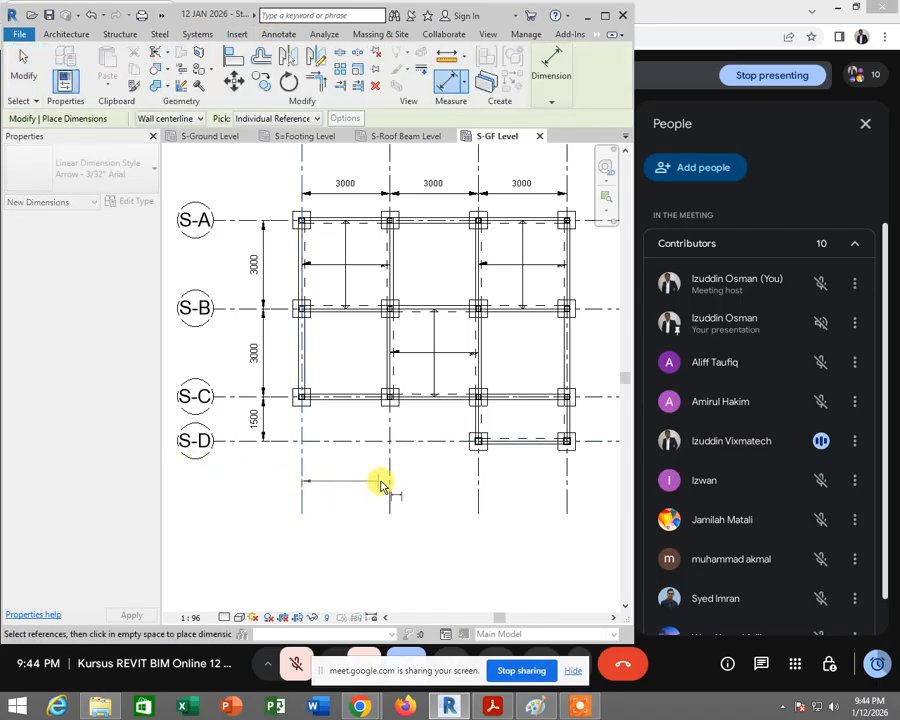
click(390, 485)
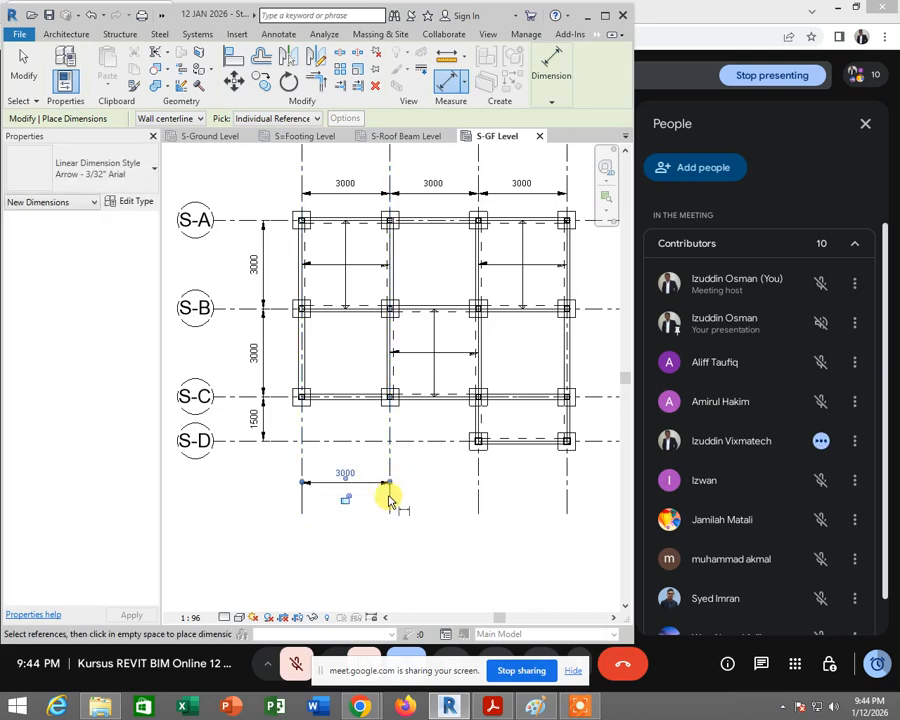
click(478, 492)
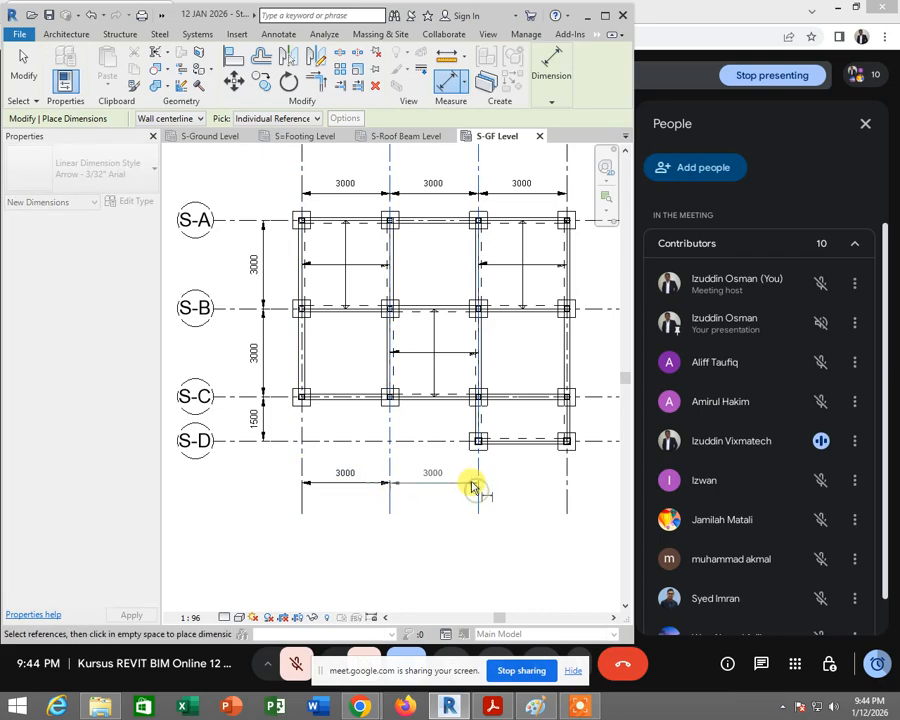
click(471, 485)
Step: Add an aligned dimension between grids S-3 and S-4 in line with the row below grid S-D, and end the command
click(479, 505)
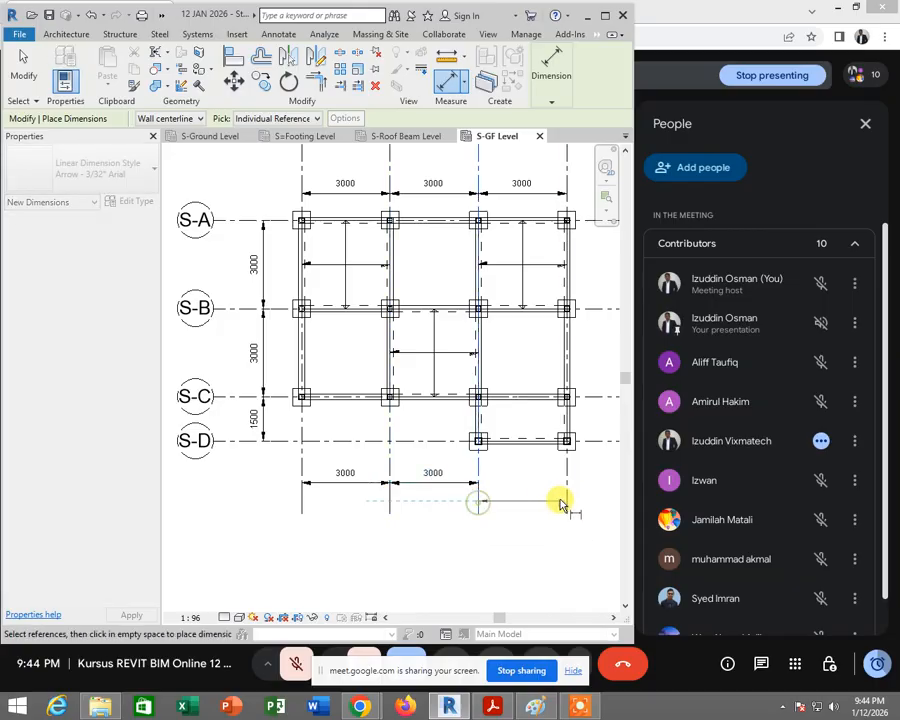
click(567, 488)
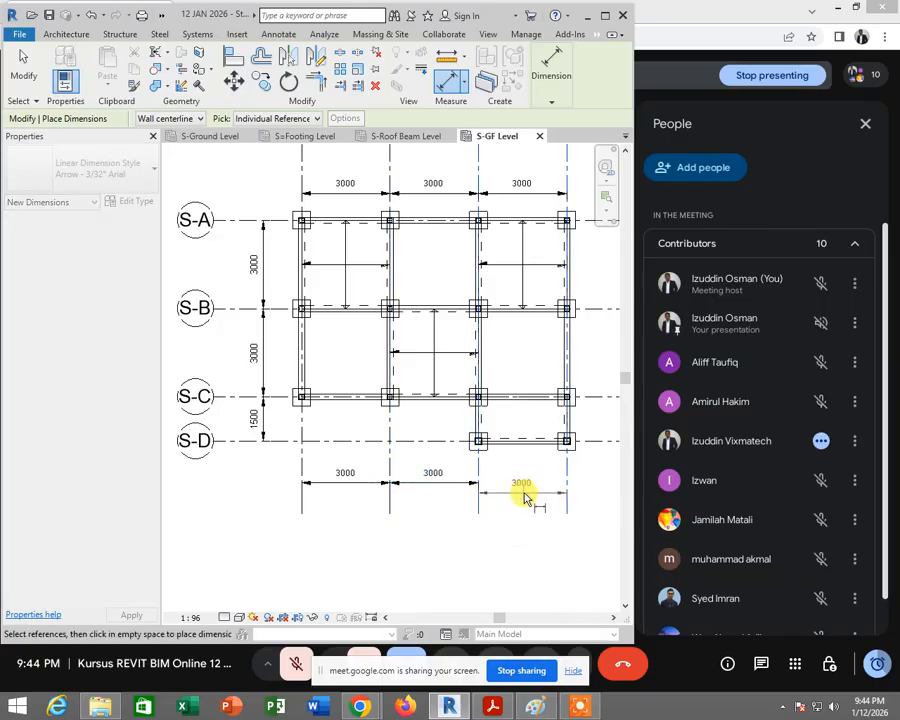
click(534, 490)
key(Escape)
key(Escape)
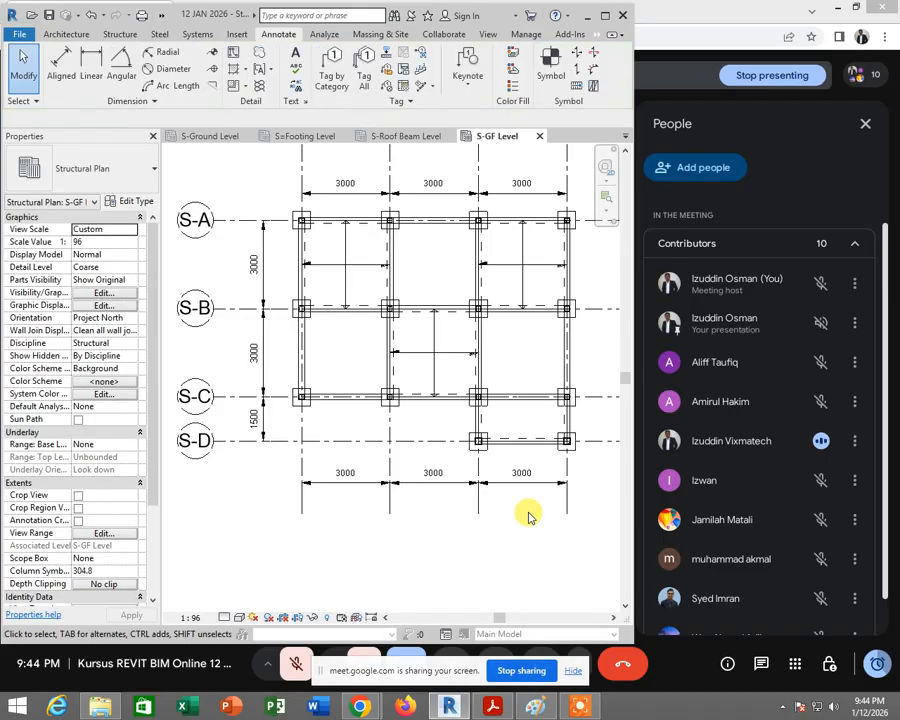
Step: Set the S-GF Level plan's view scale to 1:100
scroll(520, 514, down, 1)
mouse_move(518, 516)
middle_down()
mouse_move(502, 559)
mouse_move(490, 554)
middle_up()
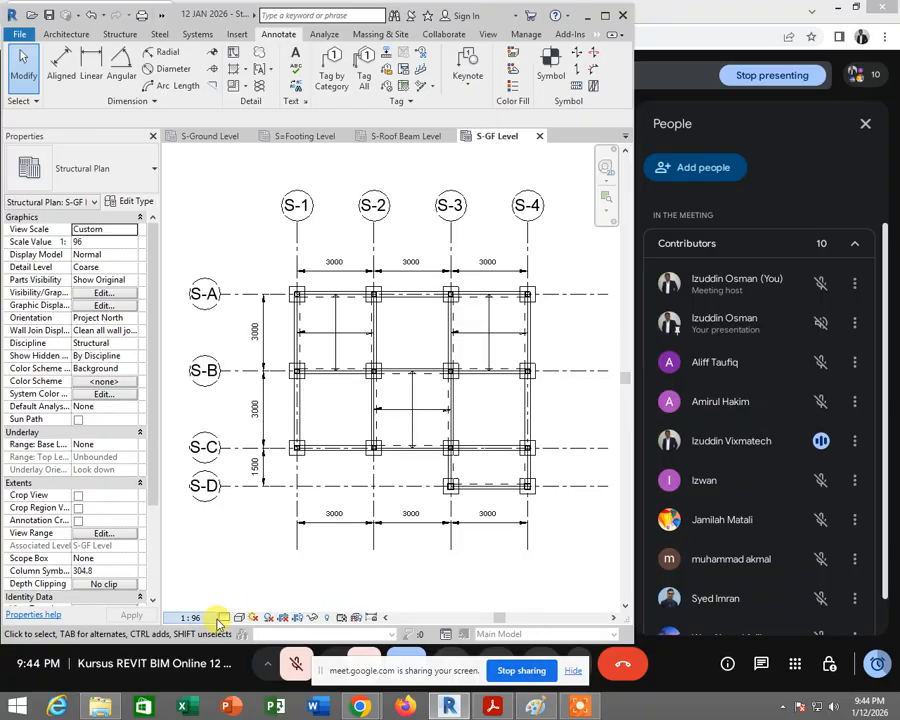
click(218, 621)
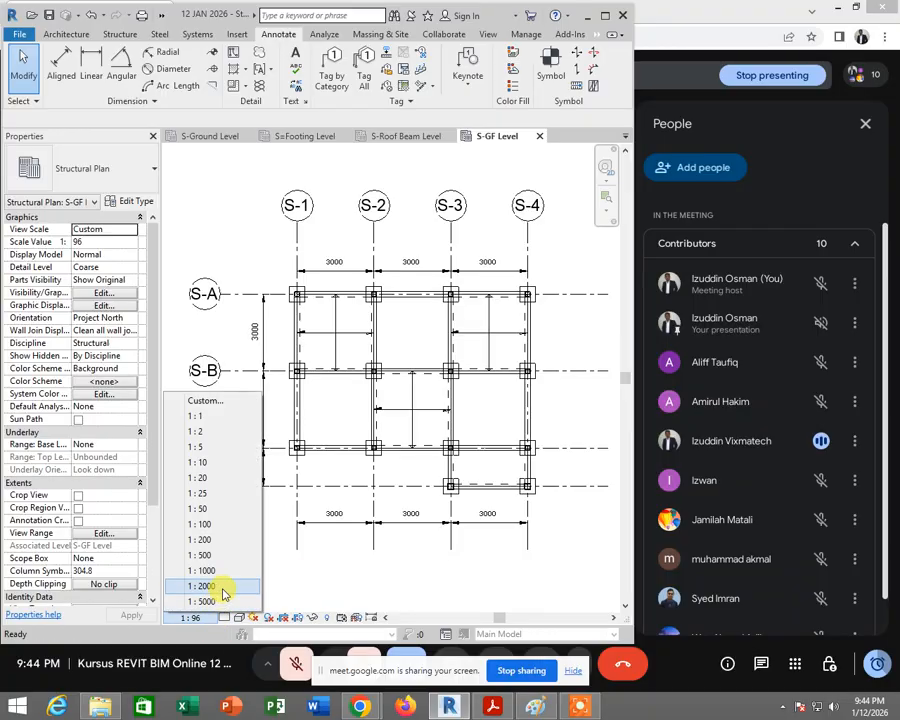
click(228, 533)
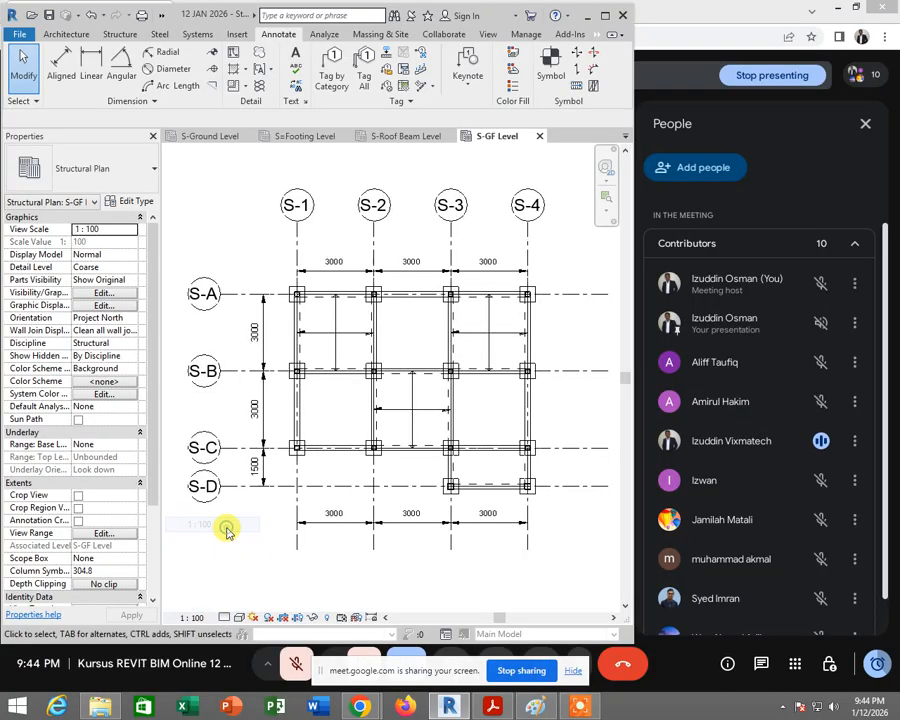
Step: Try the view scales 1:50 and 1:200 on the plan, and return it to 1:100
click(191, 617)
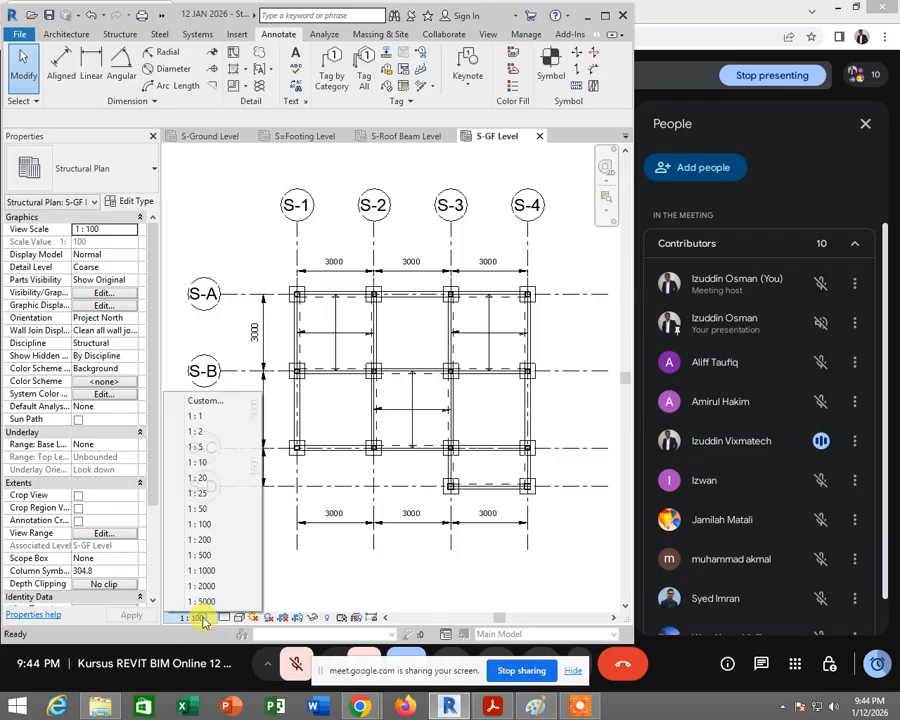
click(225, 508)
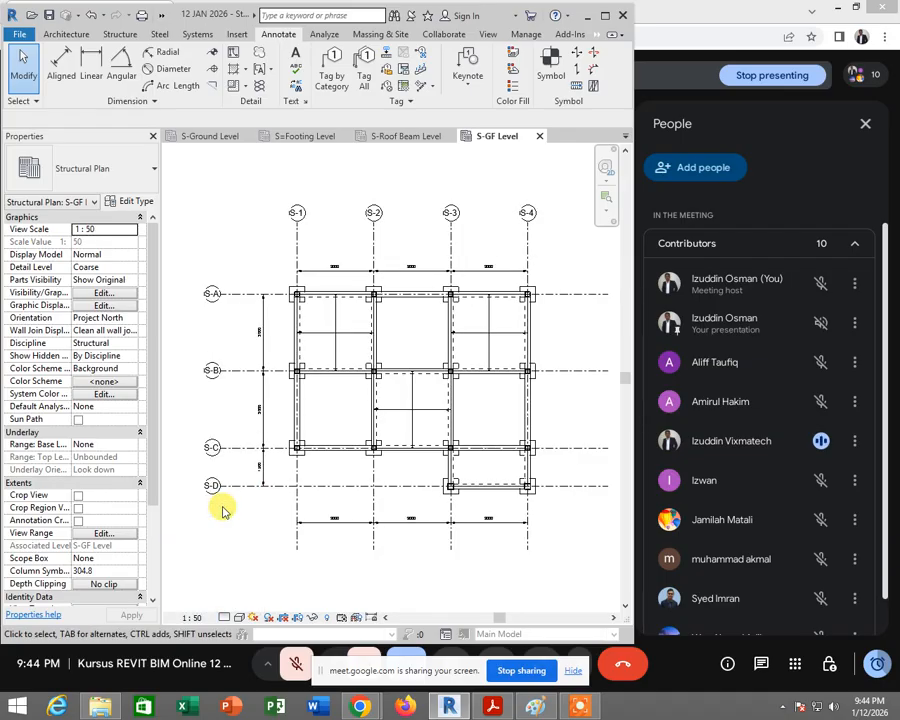
click(200, 617)
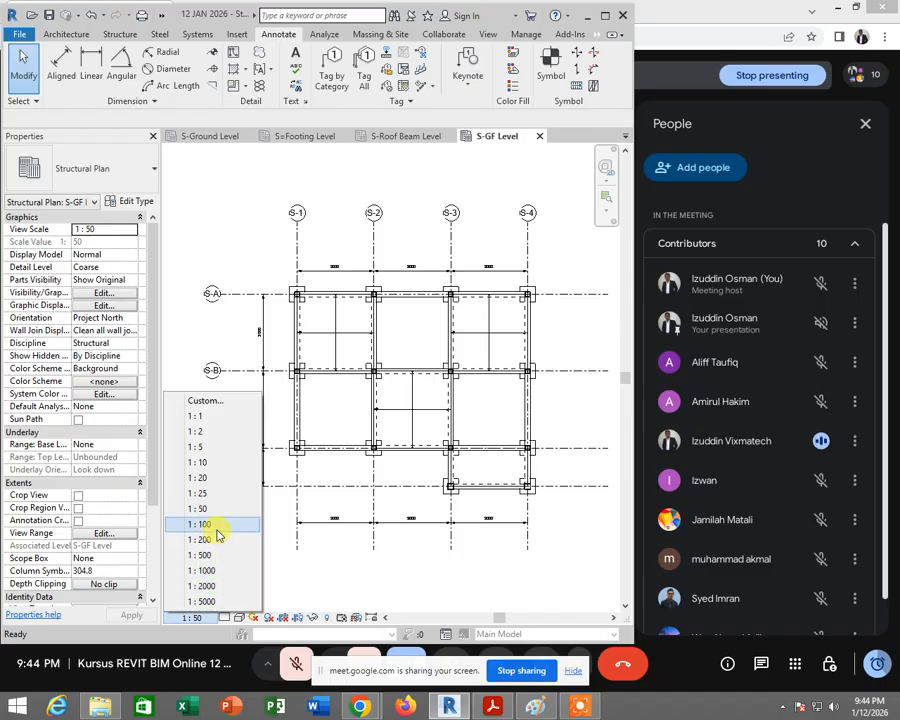
click(217, 540)
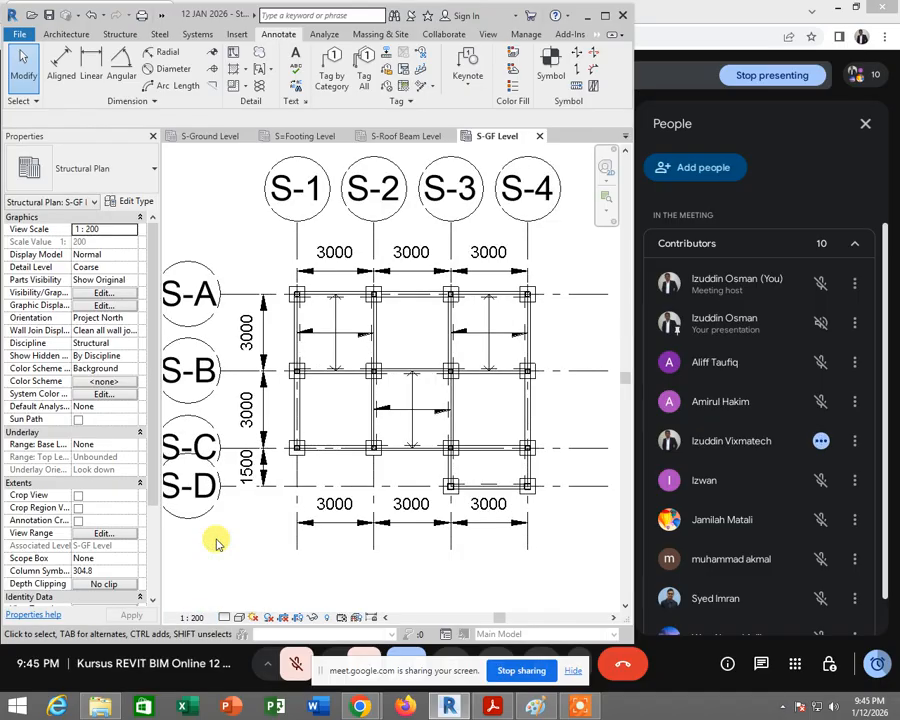
click(196, 619)
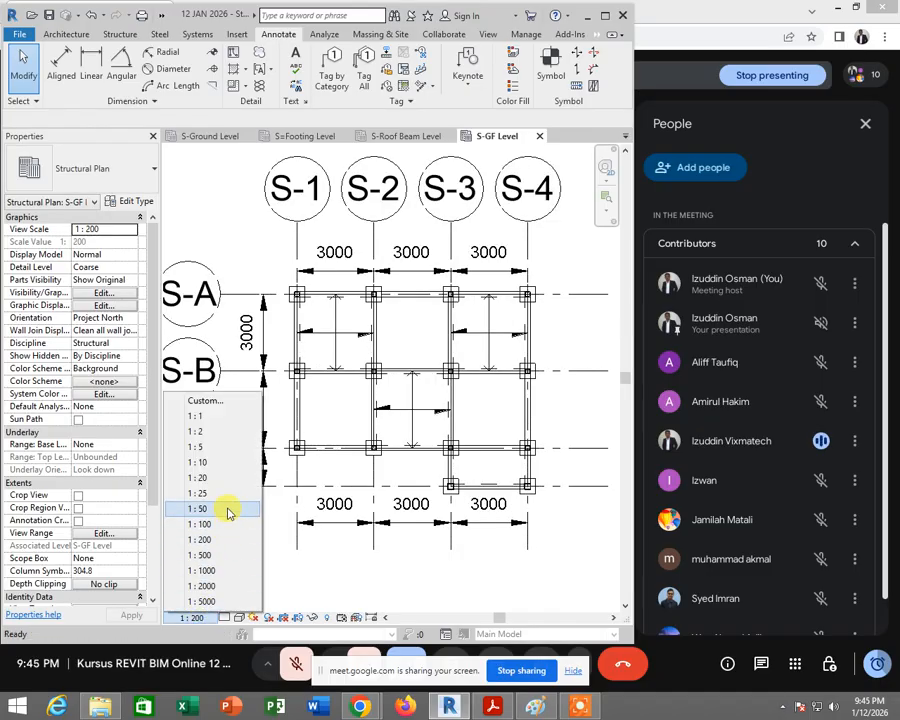
click(228, 527)
middle_drag(315, 548, 326, 565)
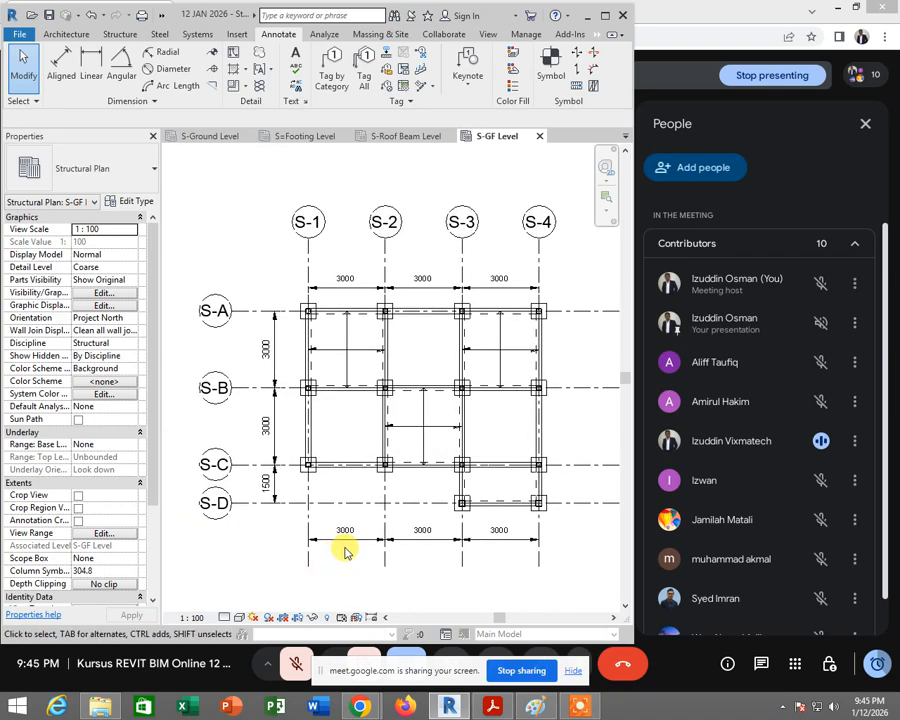
click(588, 708)
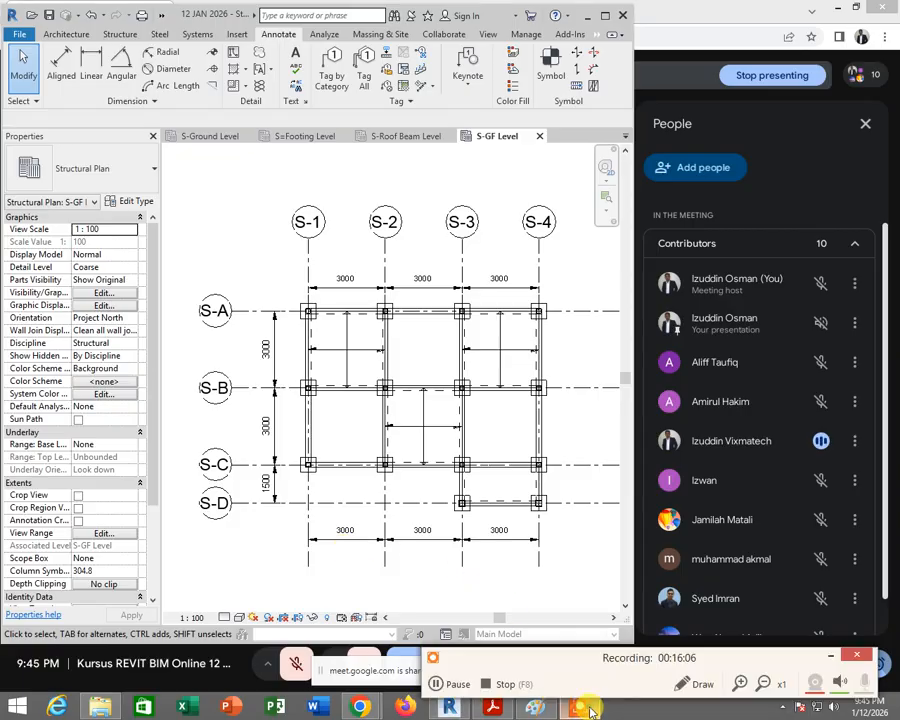
mouse_move(583, 670)
mouse_down()
mouse_move(566, 615)
mouse_move(402, 426)
mouse_move(342, 255)
mouse_move(357, 149)
mouse_move(370, 237)
mouse_move(508, 348)
mouse_move(494, 546)
mouse_move(503, 596)
mouse_move(562, 673)
mouse_up()
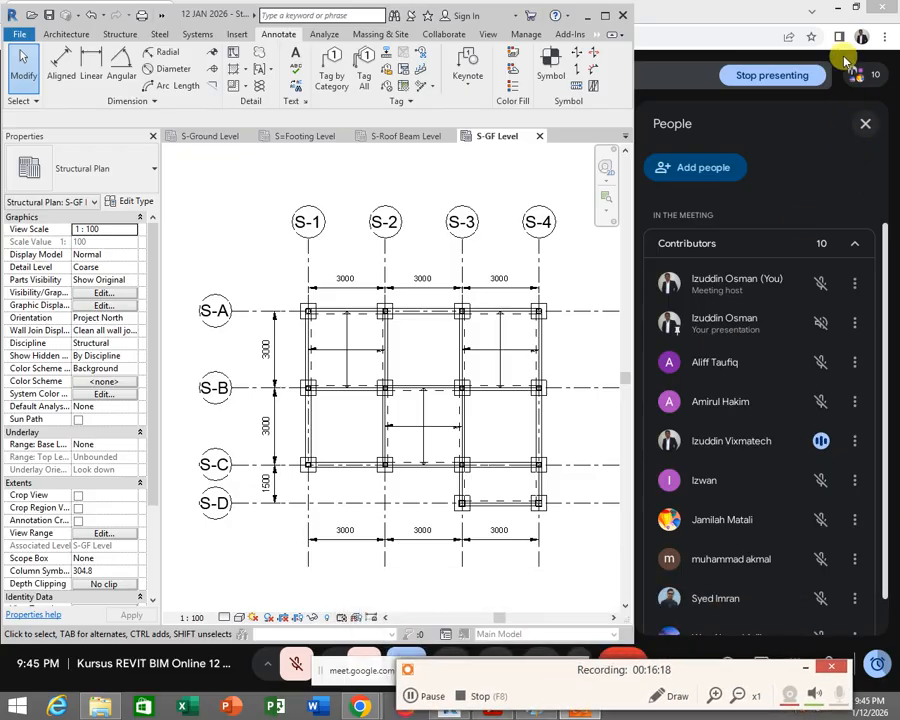
Step: Close the Properties palette and display the Project Browser, placed over the empty area beside the plan
click(153, 137)
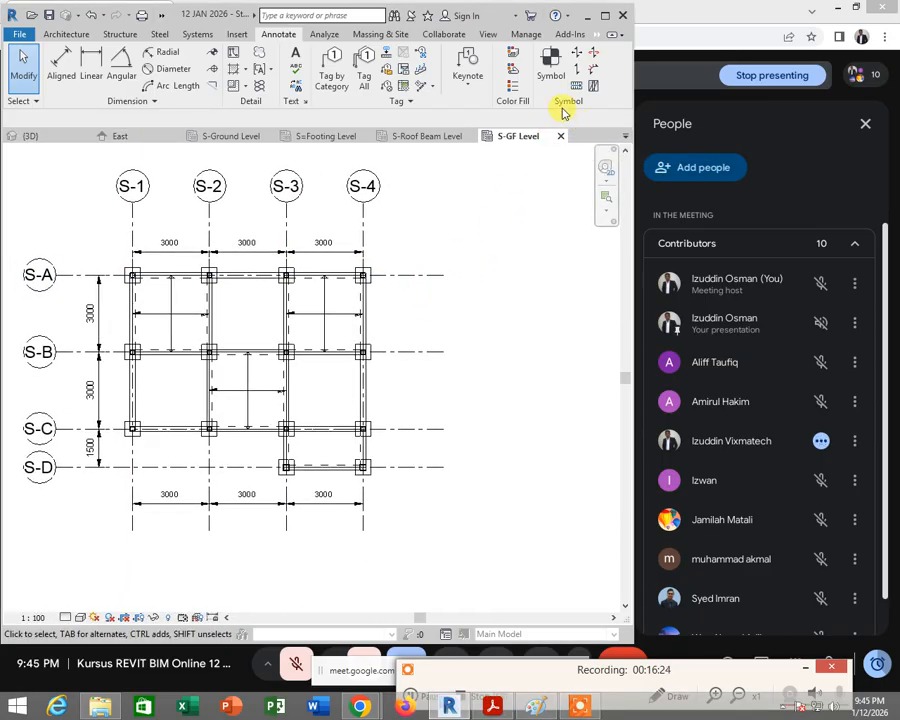
click(488, 35)
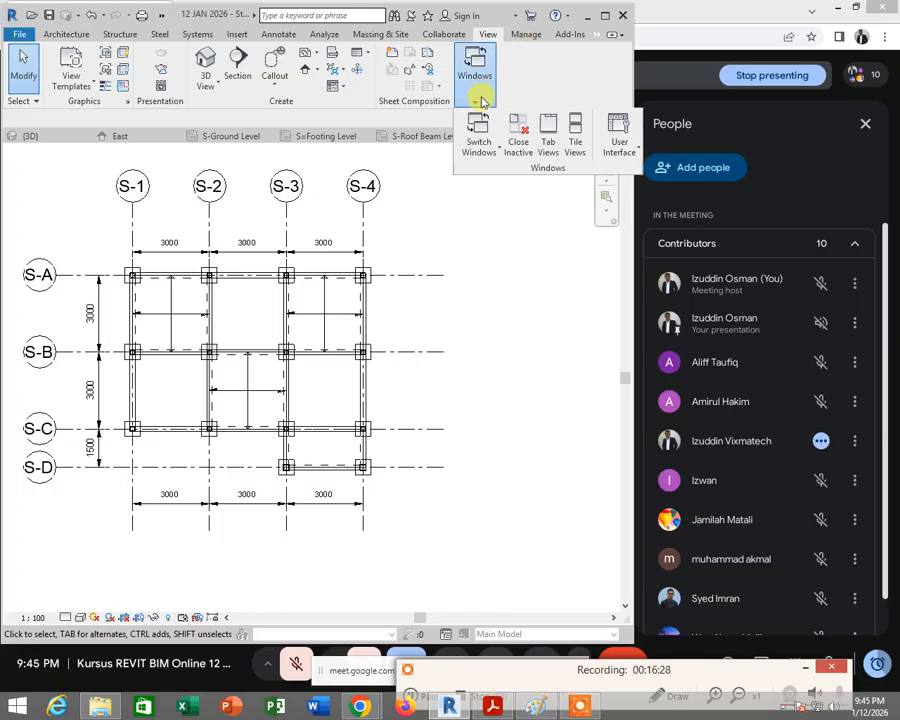
click(619, 145)
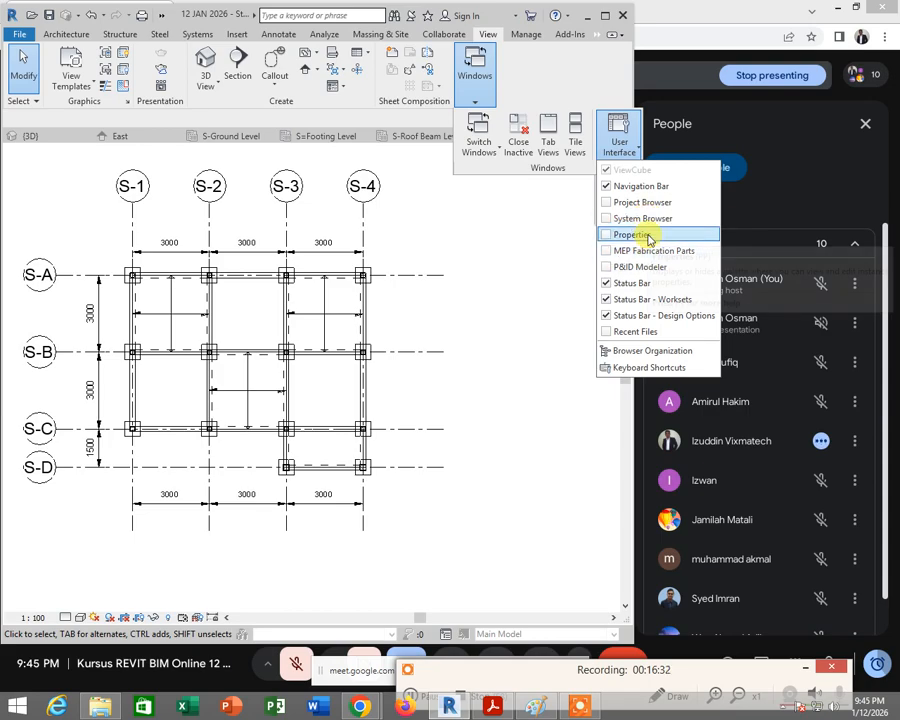
click(625, 202)
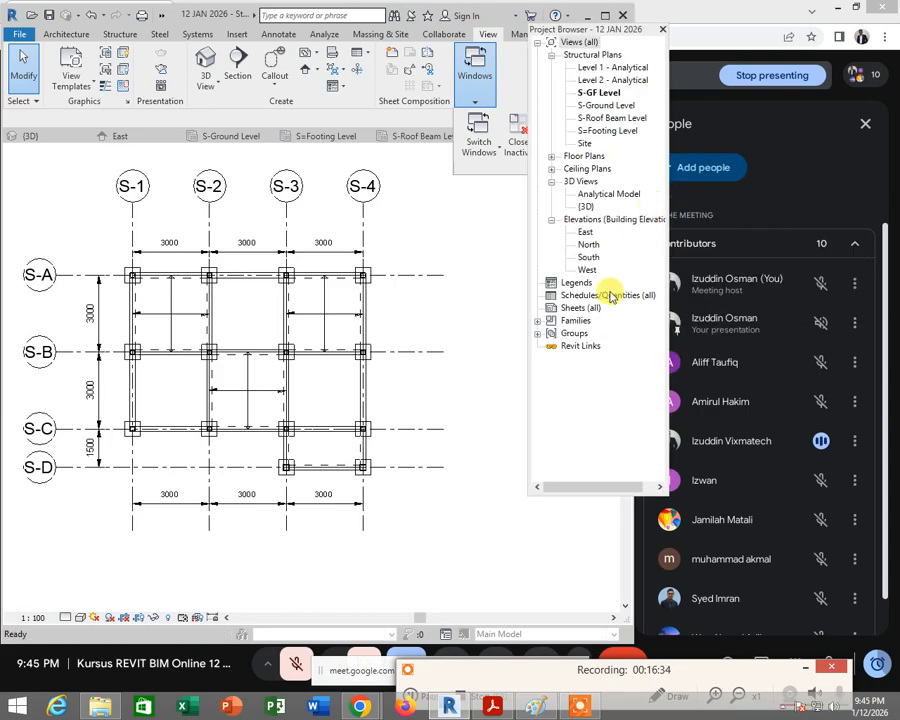
drag(592, 22, 561, 100)
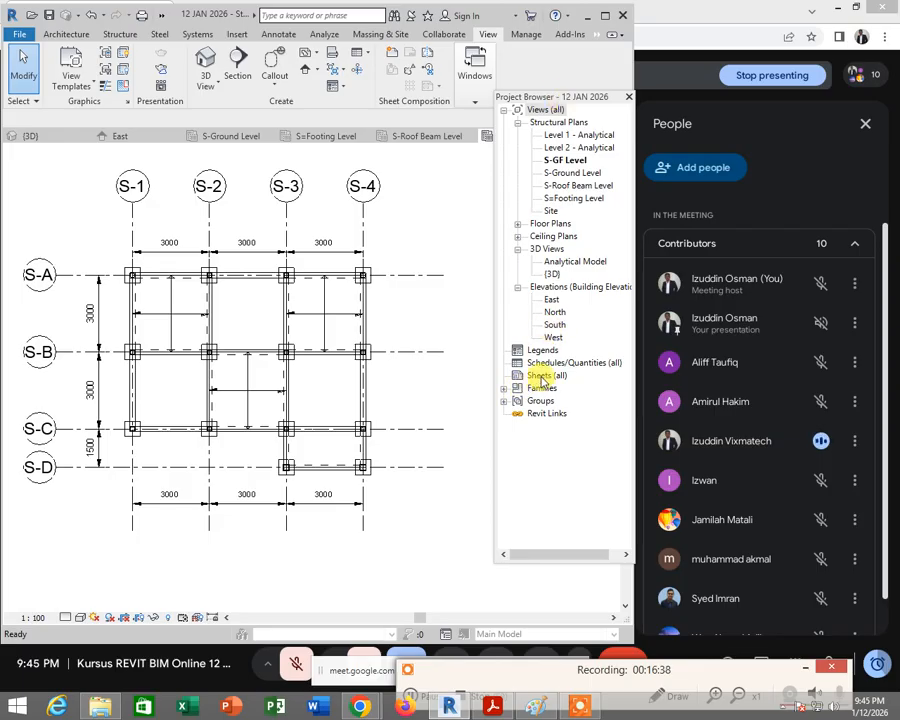
Step: Widen the Revit window slightly and start creating a new sheet in the project
click(543, 377)
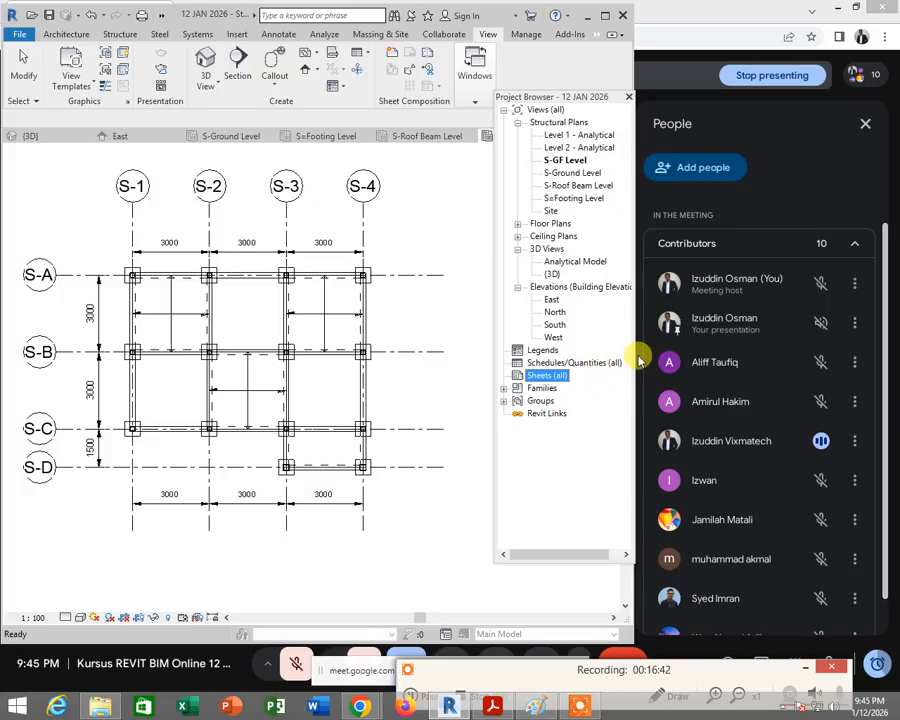
mouse_move(629, 354)
mouse_down()
mouse_move(637, 352)
mouse_move(618, 356)
mouse_move(659, 354)
mouse_up()
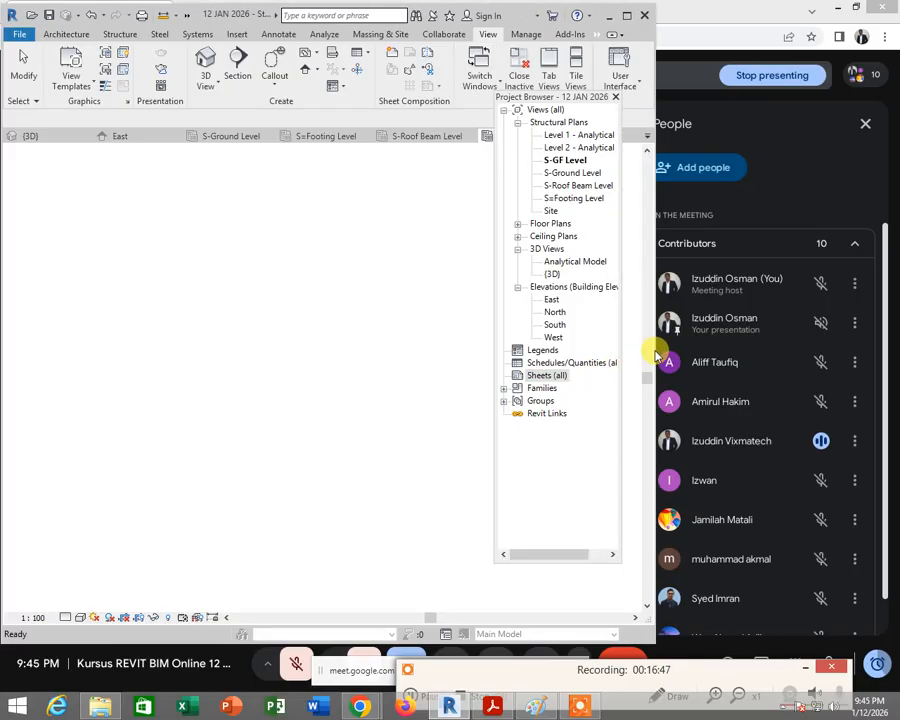
right_click(548, 382)
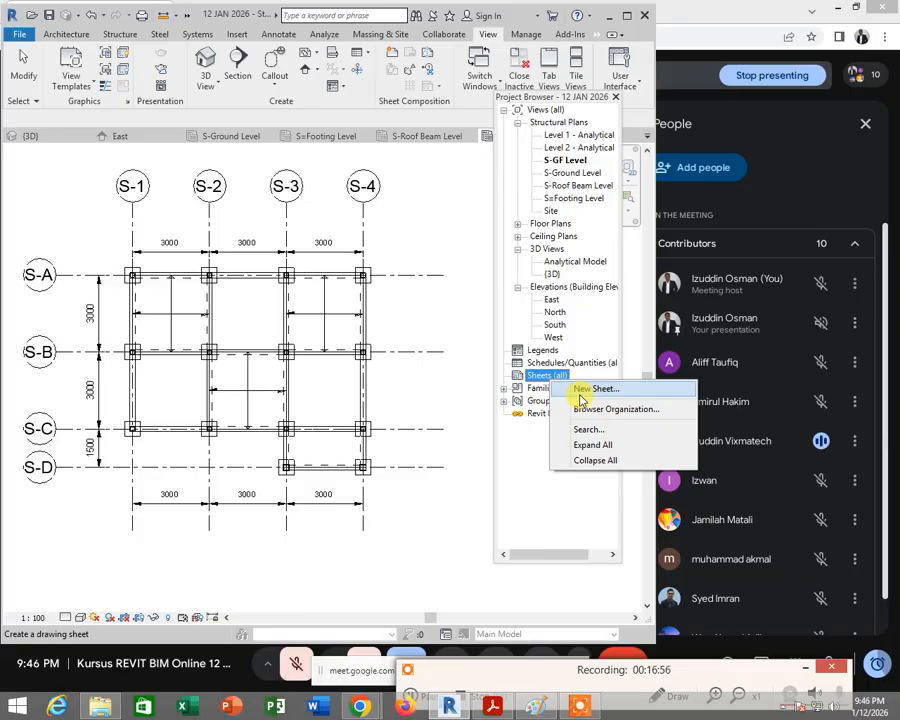
click(594, 390)
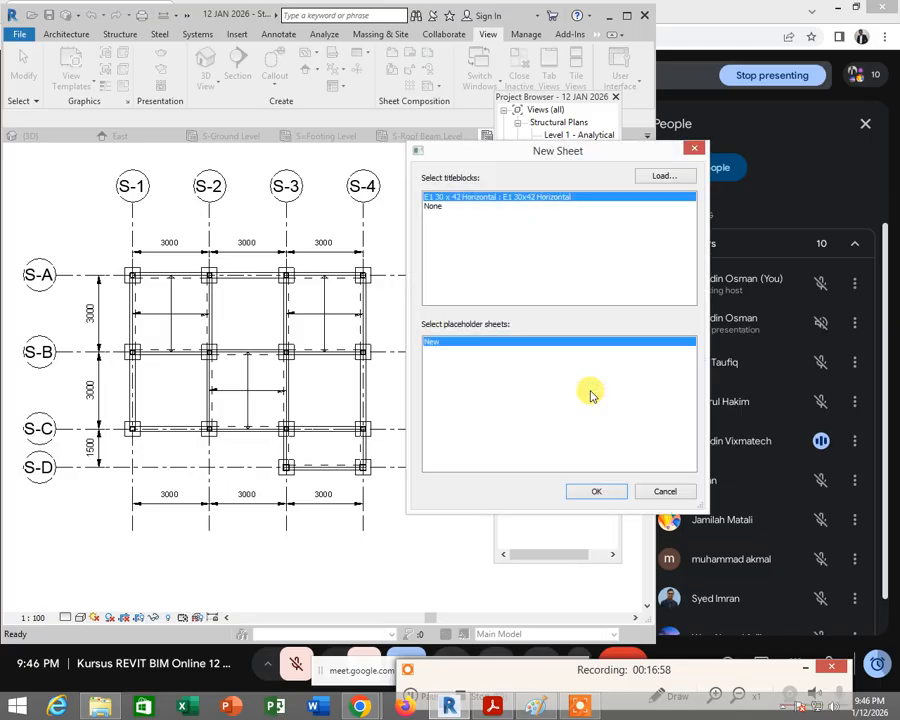
Step: Start loading a titleblock family for the sheet and browse to the Titleblocks folder of the US Metric library
click(664, 177)
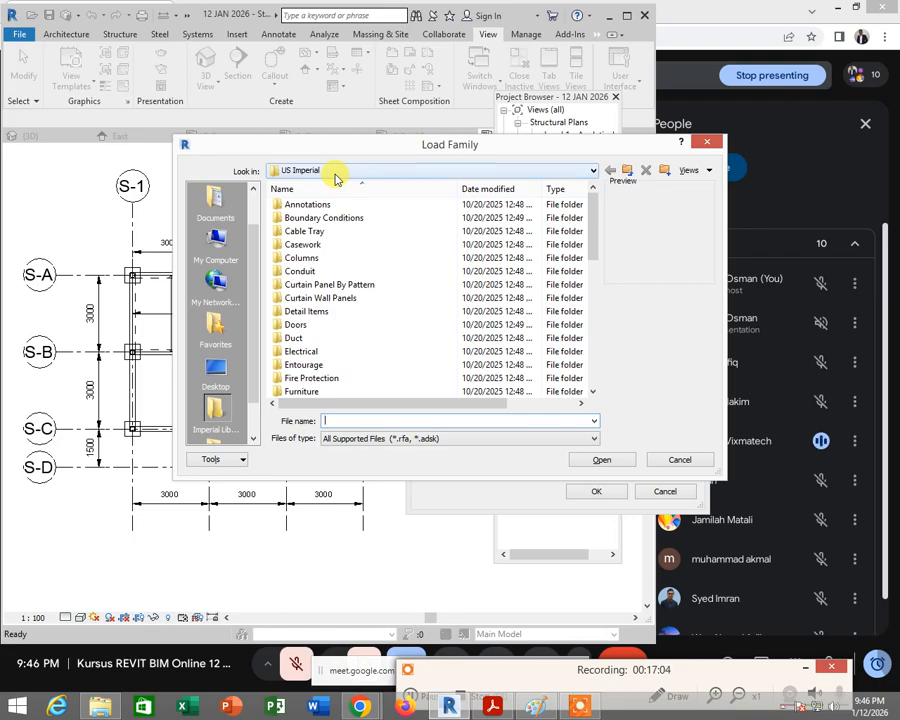
click(299, 354)
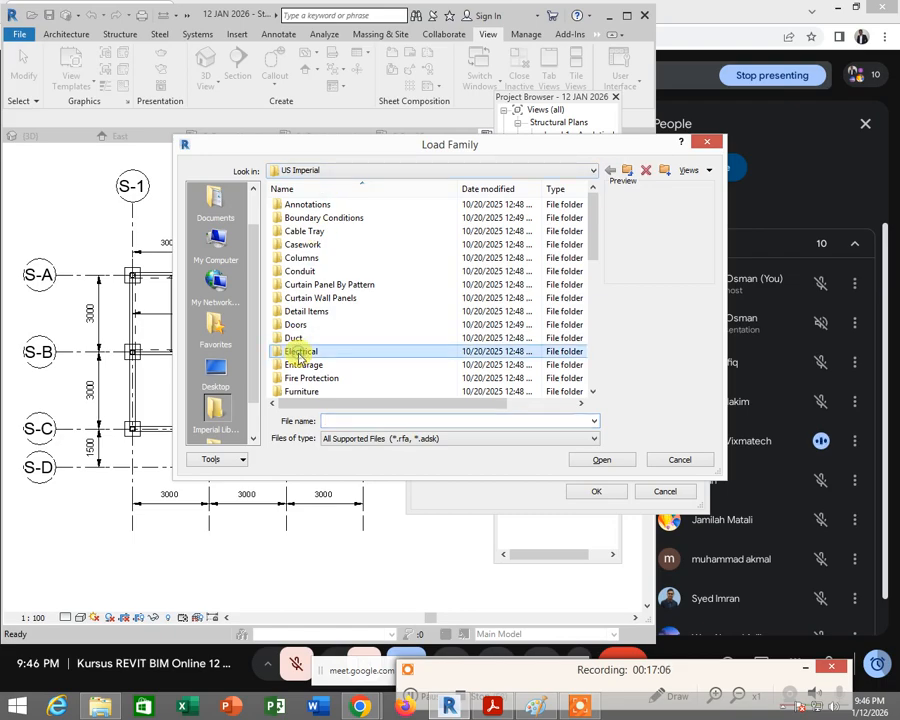
key(t)
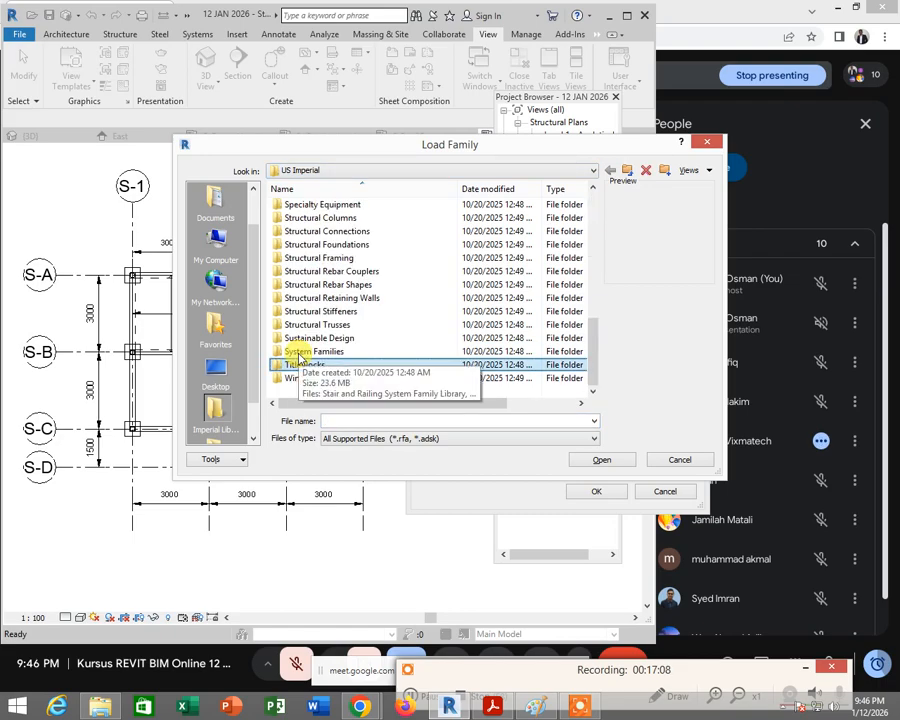
click(298, 376)
click(305, 366)
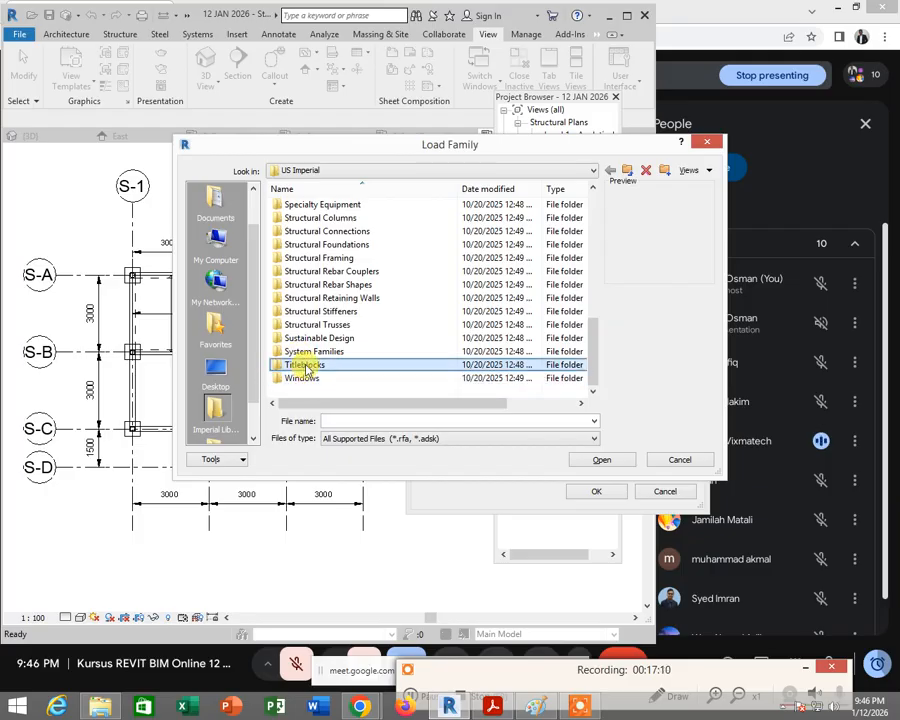
click(625, 172)
click(321, 232)
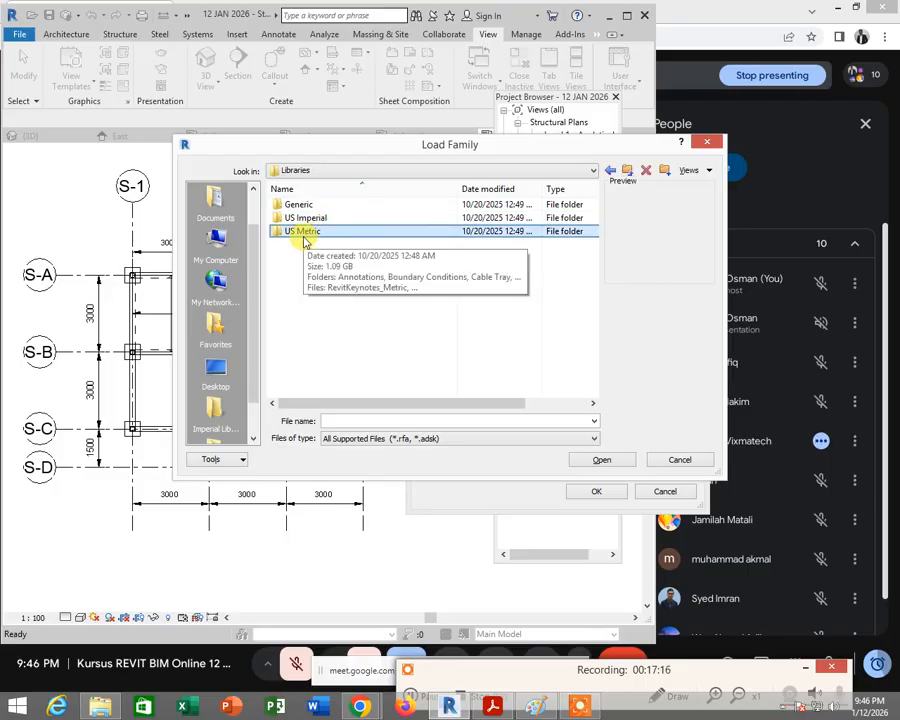
double_click(305, 239)
key(t)
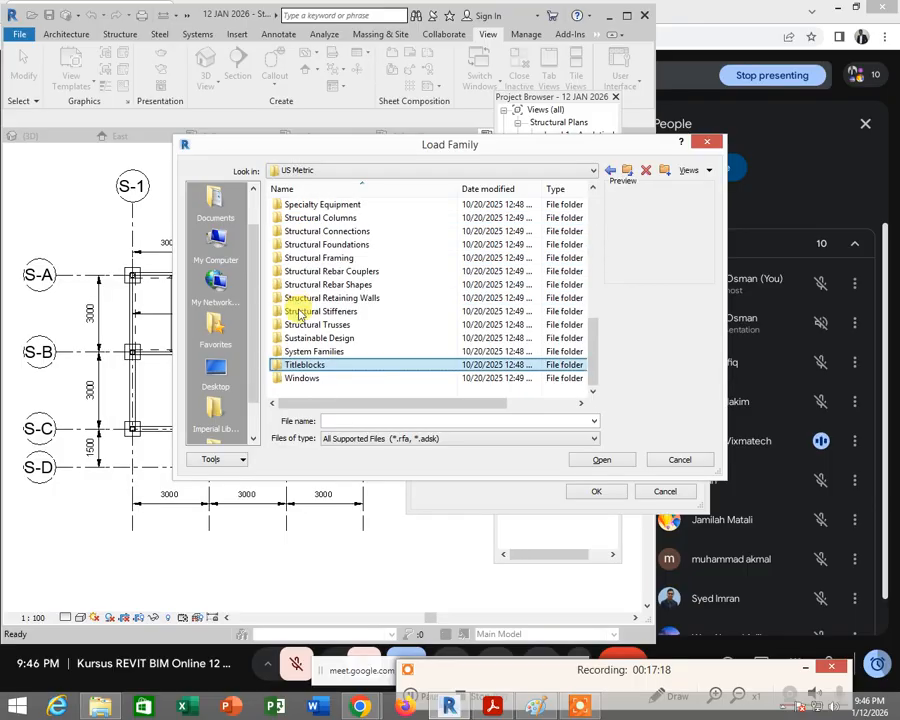
double_click(317, 372)
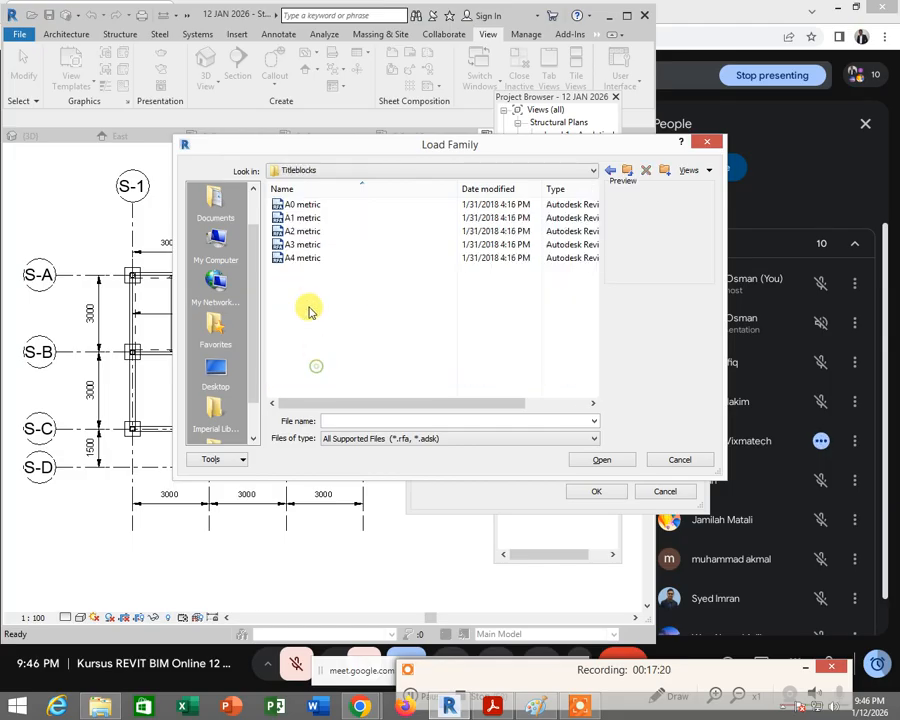
Step: Compare the metric titleblock previews, load the A3 metric titleblock and create the new sheet with it
click(302, 244)
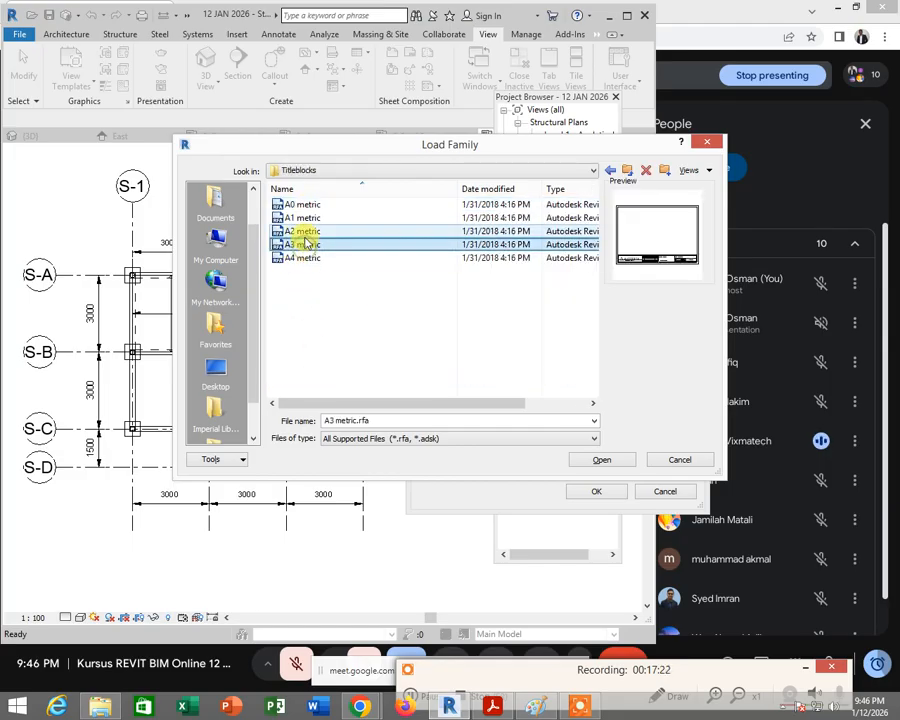
click(300, 216)
click(309, 232)
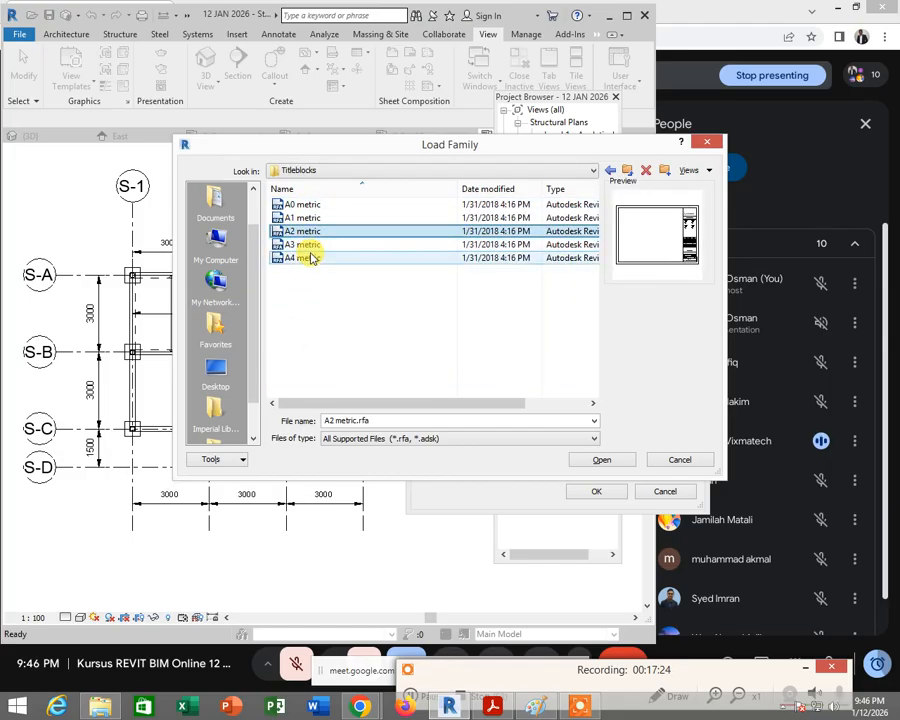
click(311, 246)
double_click(311, 246)
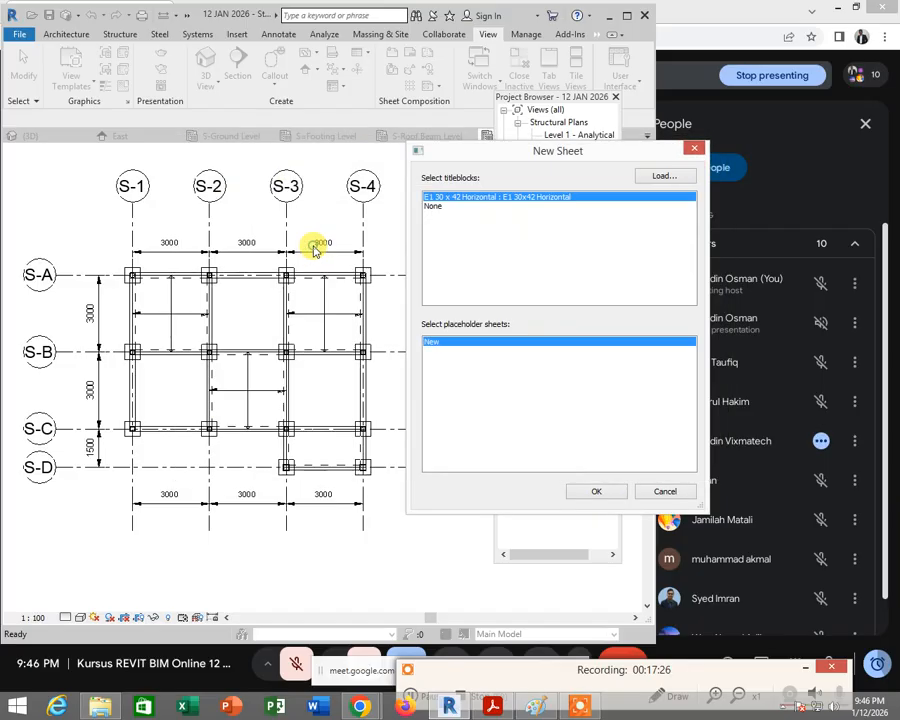
click(598, 492)
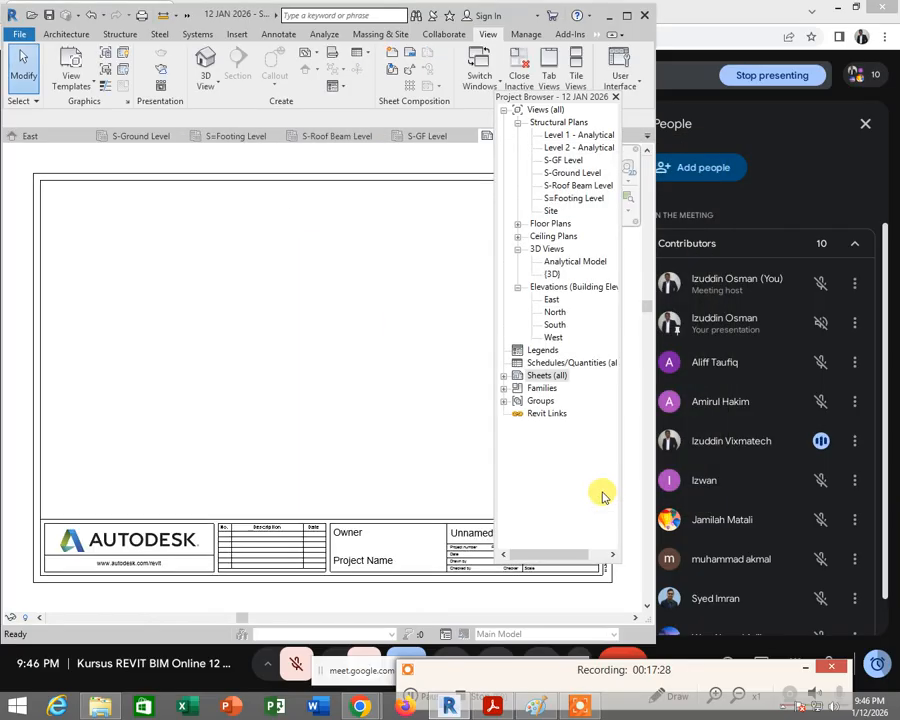
scroll(410, 340, down, 2)
middle_drag(354, 372, 274, 402)
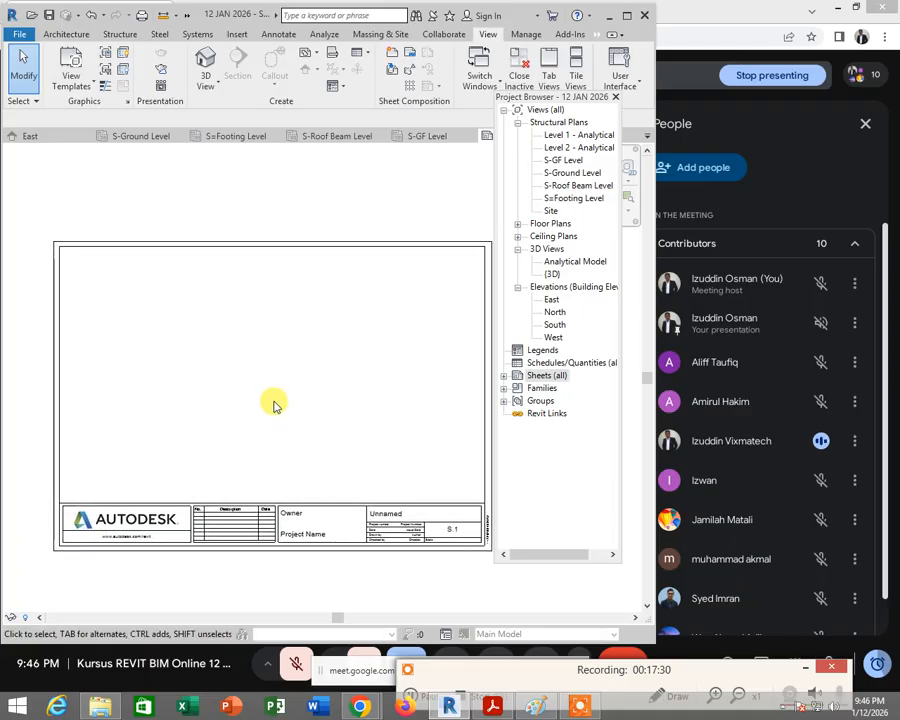
scroll(274, 398, down, 1)
scroll(274, 394, up, 1)
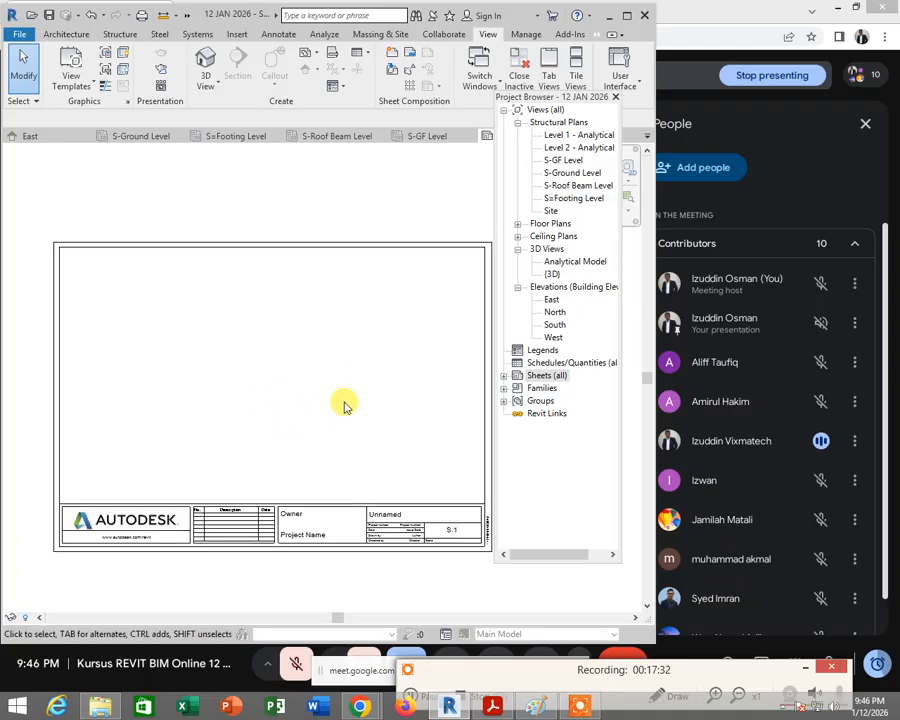
Step: Move the Project Browser clear of the sheet, check the S-GF Level plan and return to the new sheet
drag(581, 103, 643, 75)
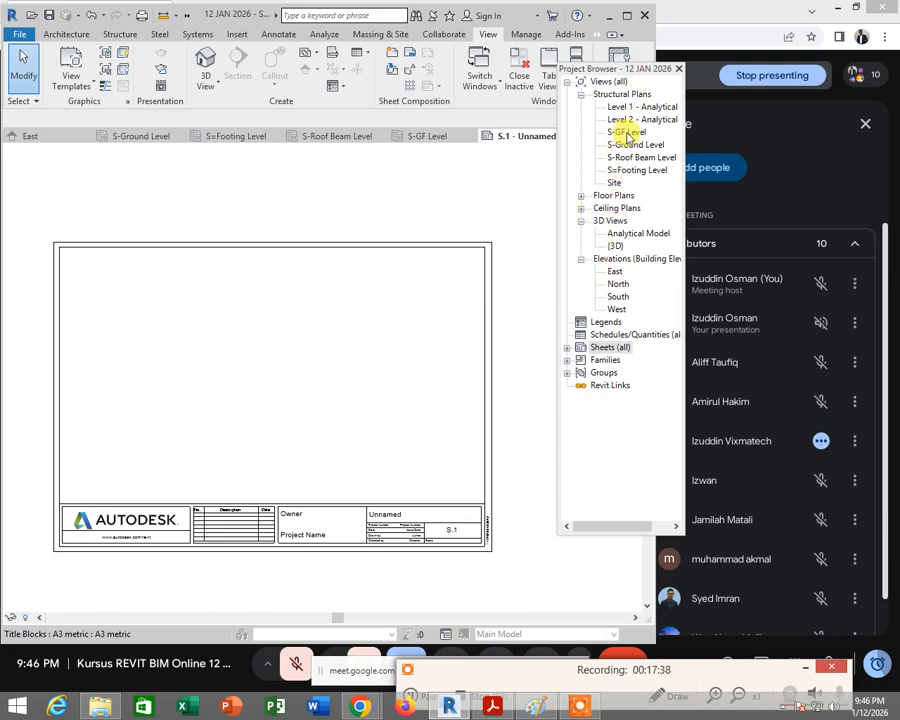
double_click(627, 133)
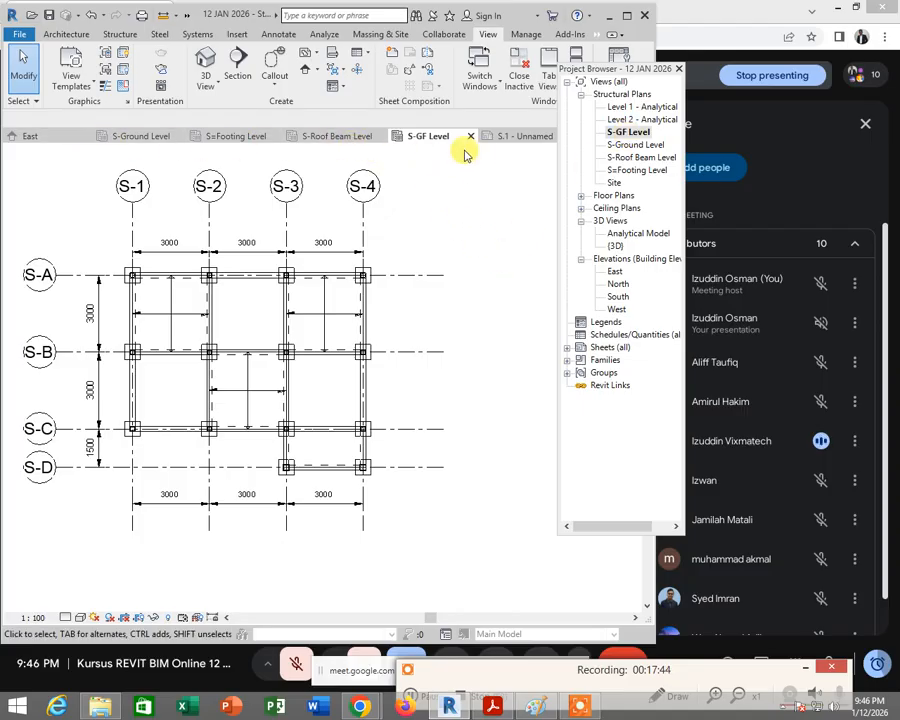
click(504, 137)
Step: Place the S-GF Level plan on the A3 sheet and move it so the drawing sits in the sheet's upper-left area
click(630, 134)
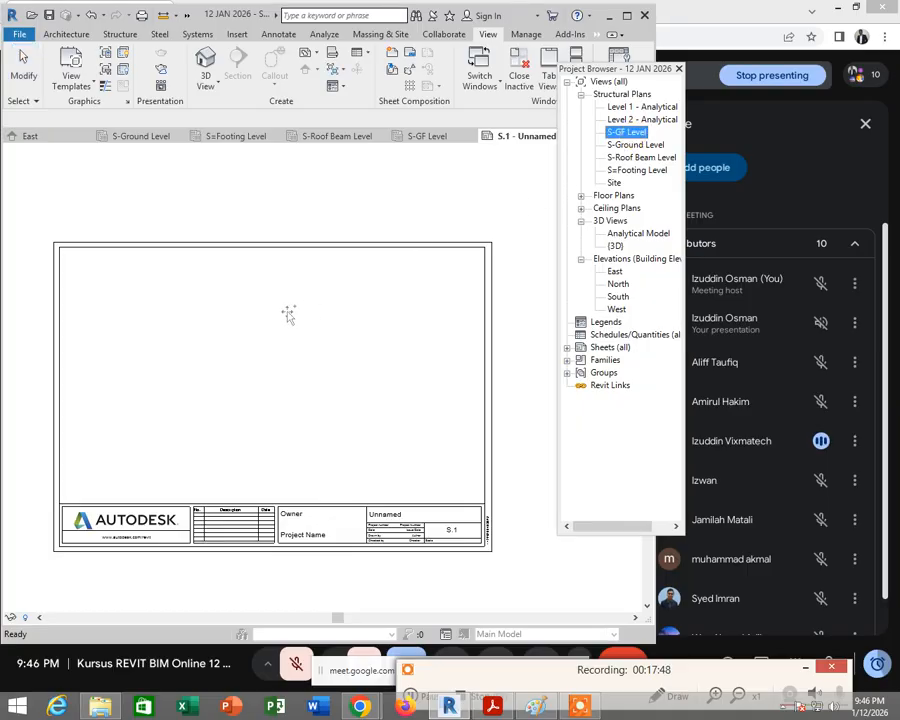
drag(145, 327, 141, 318)
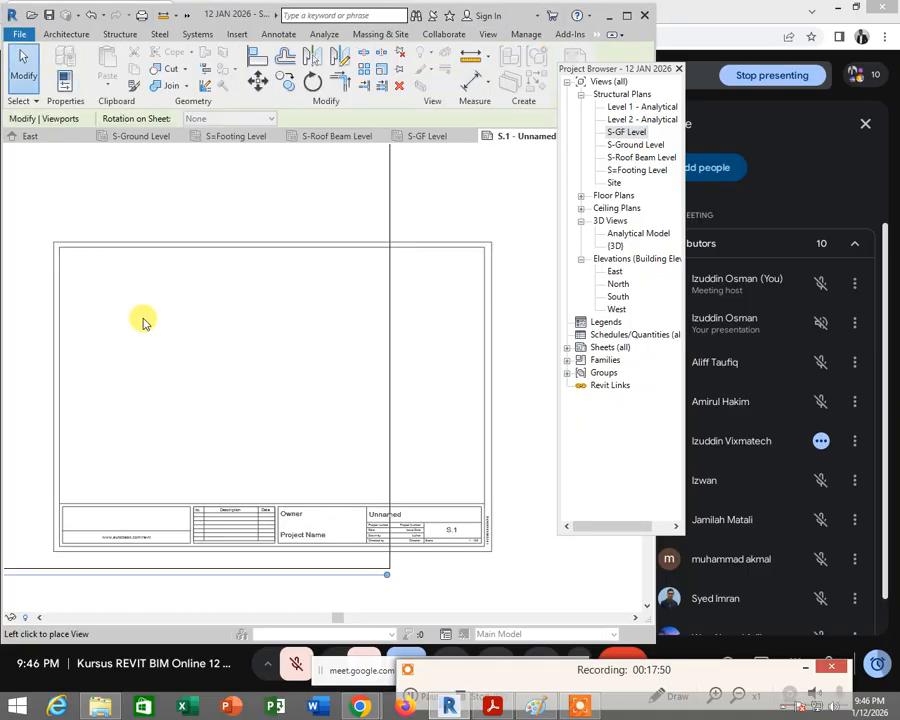
click(233, 358)
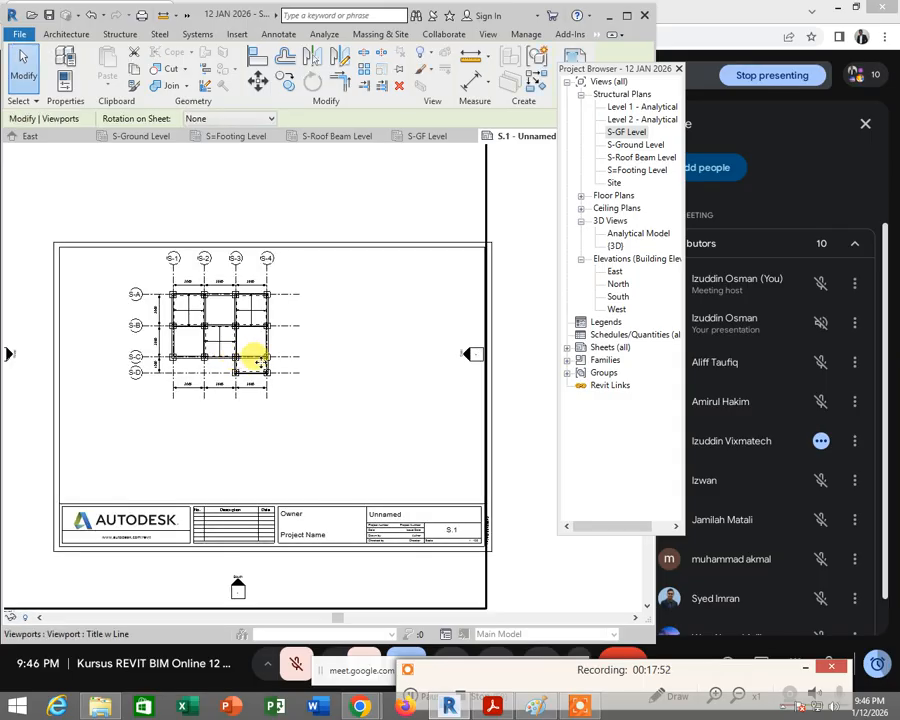
scroll(291, 348, down, 2)
drag(284, 349, 238, 363)
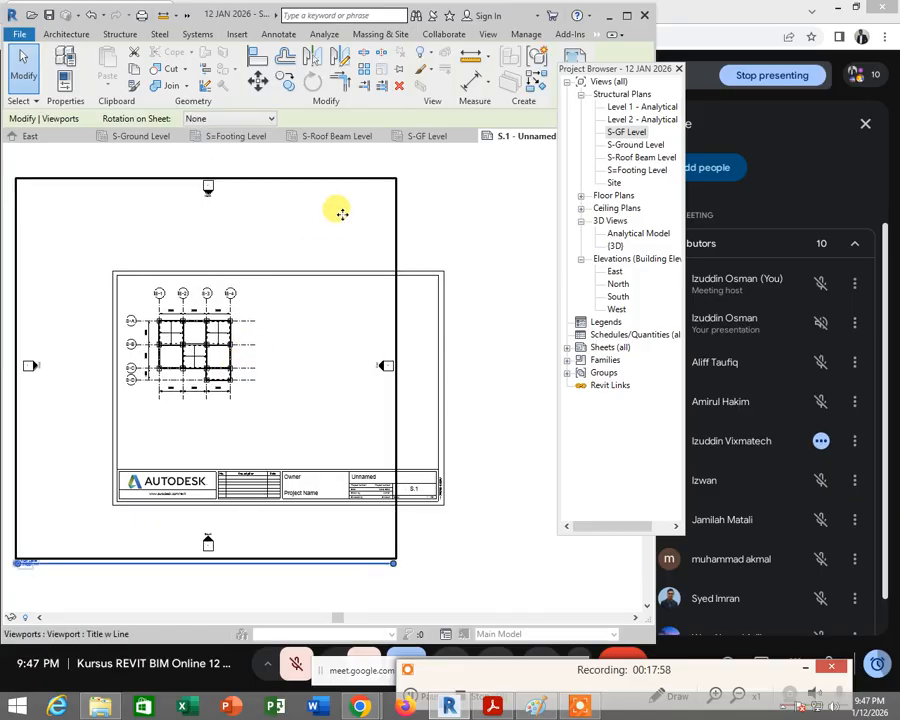
click(447, 185)
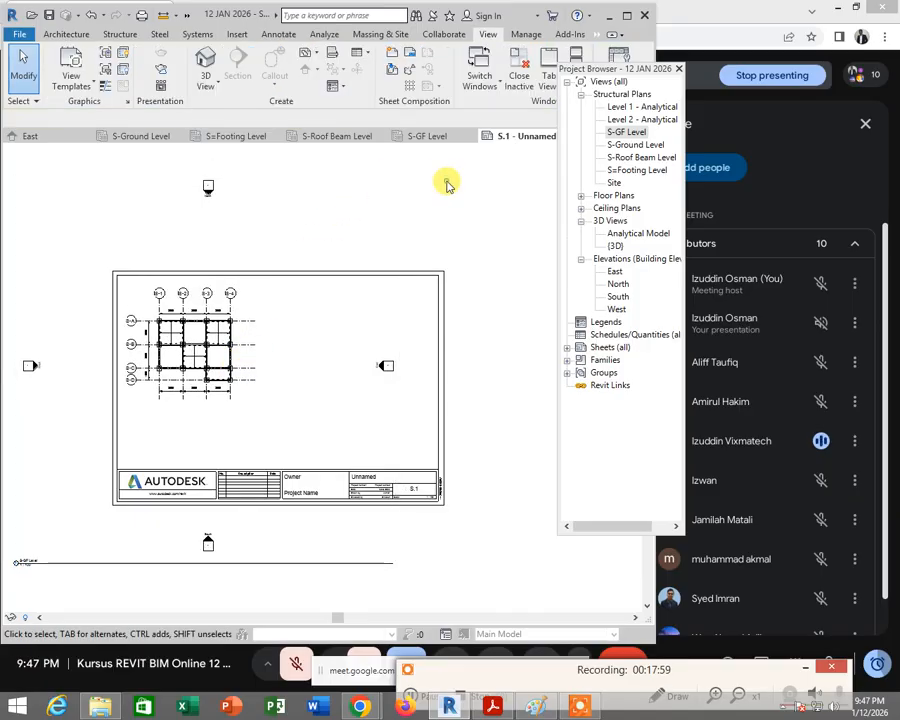
Step: Place the East elevation in the sheet's upper-right area, beside the S-GF Level plan
click(616, 273)
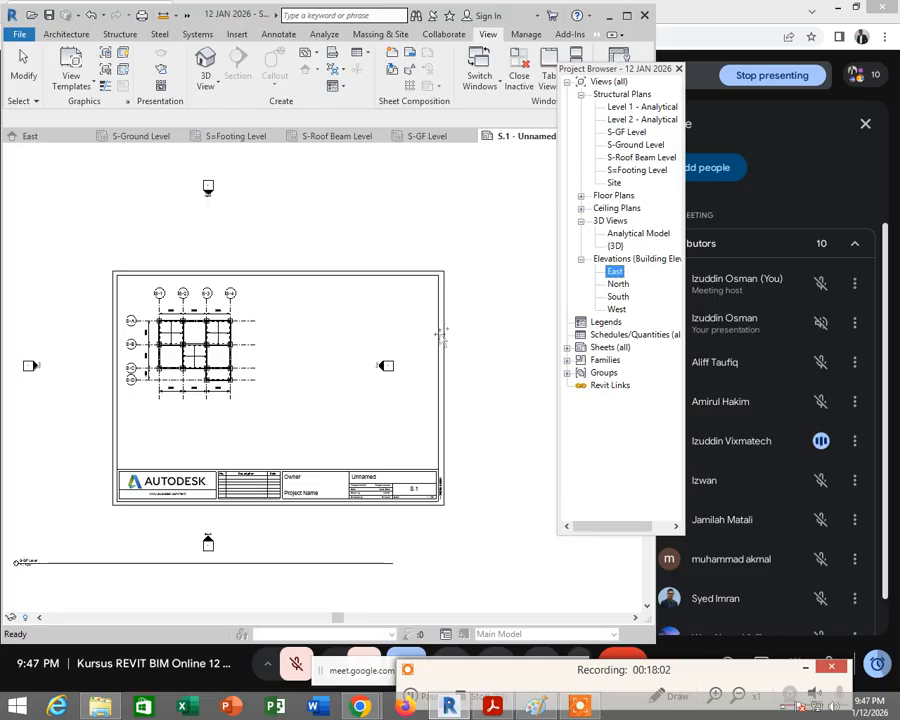
drag(348, 346, 334, 334)
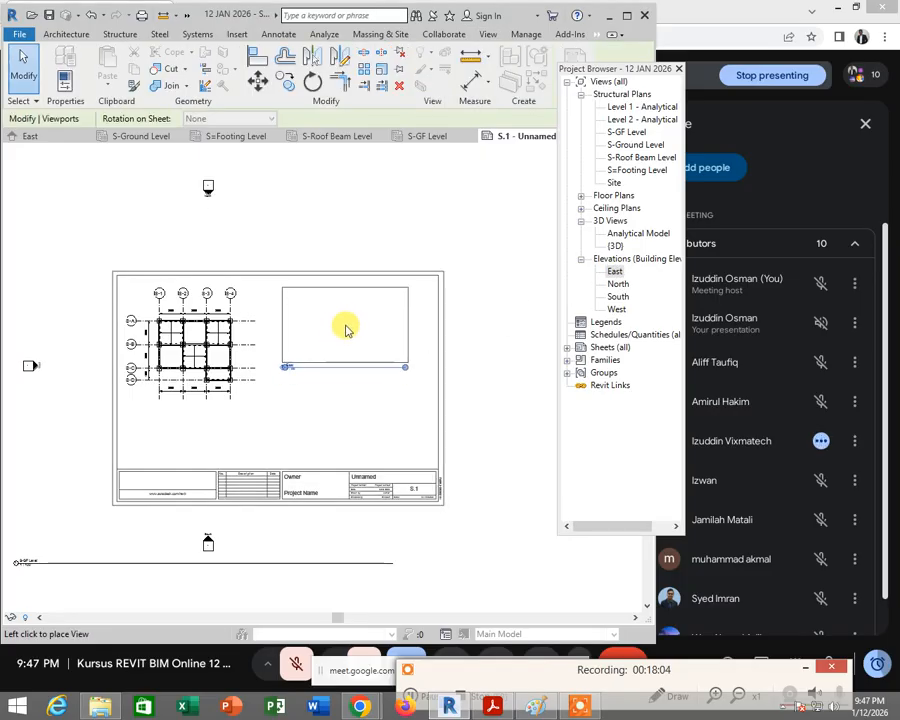
click(350, 325)
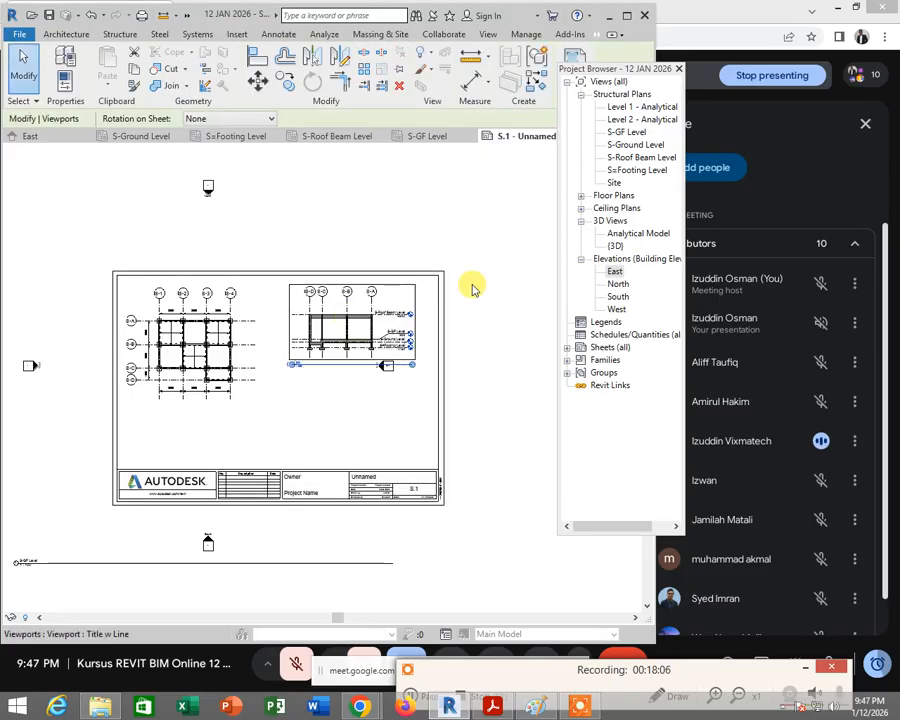
click(520, 253)
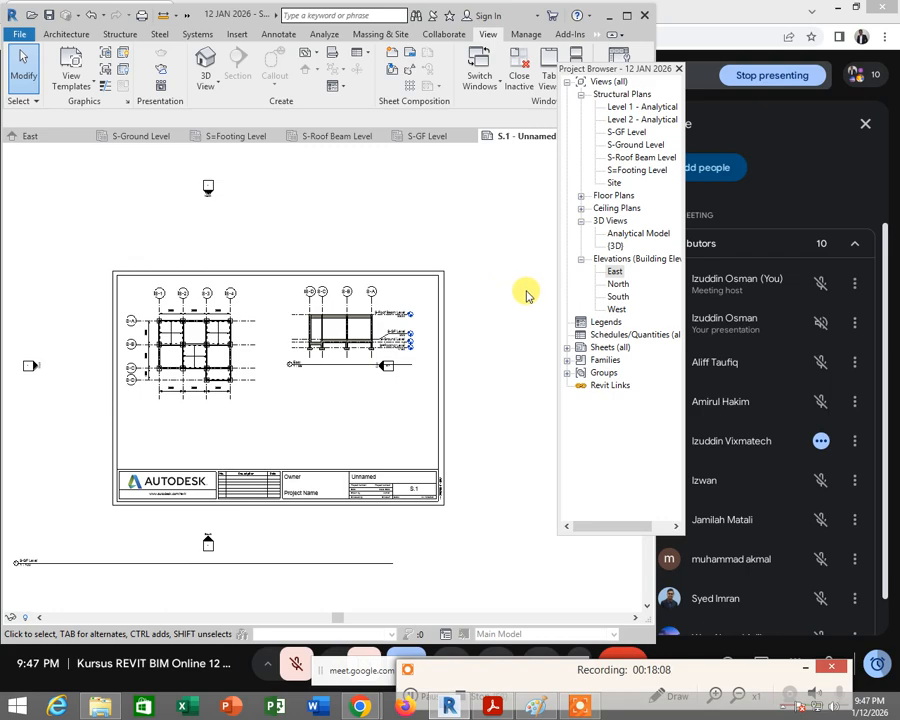
Step: Place the {3D} view on the sheet below the East elevation
click(615, 246)
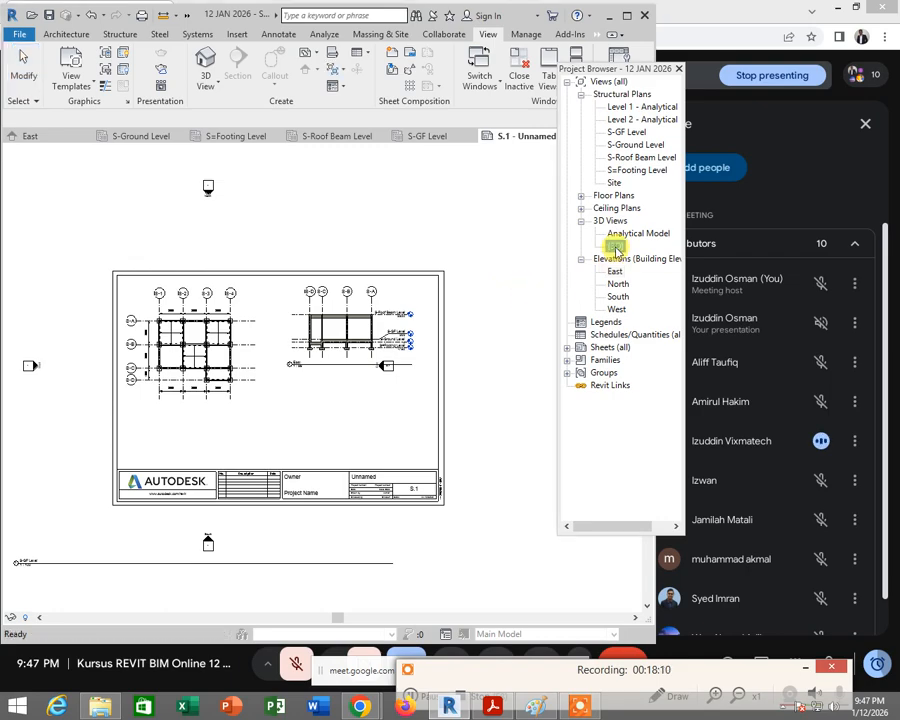
drag(617, 248, 424, 374)
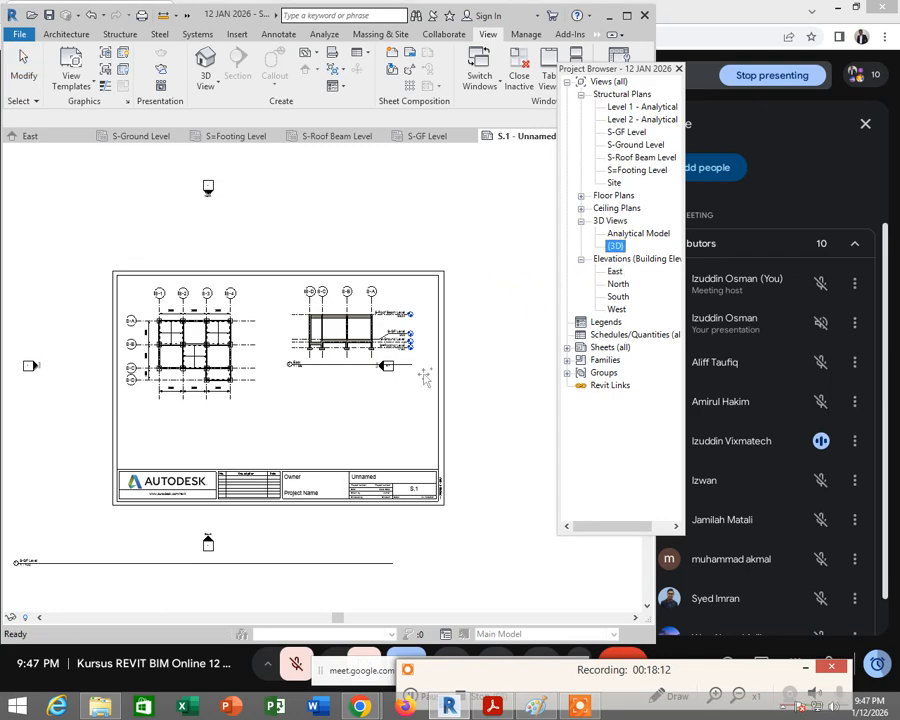
drag(340, 415, 327, 407)
click(327, 407)
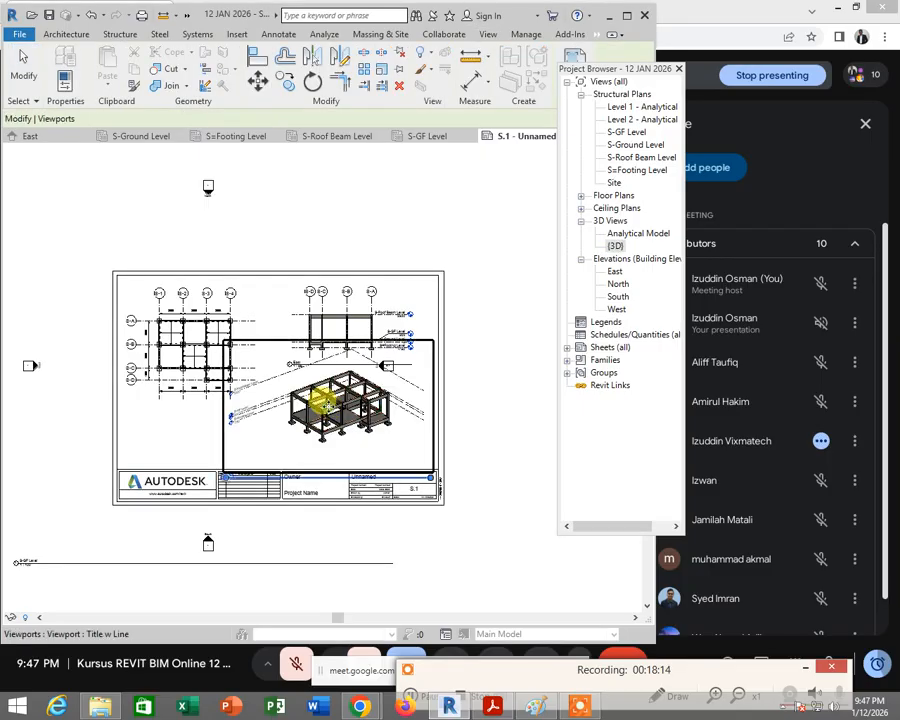
click(486, 362)
scroll(486, 362, up, 2)
middle_drag(486, 362, 583, 358)
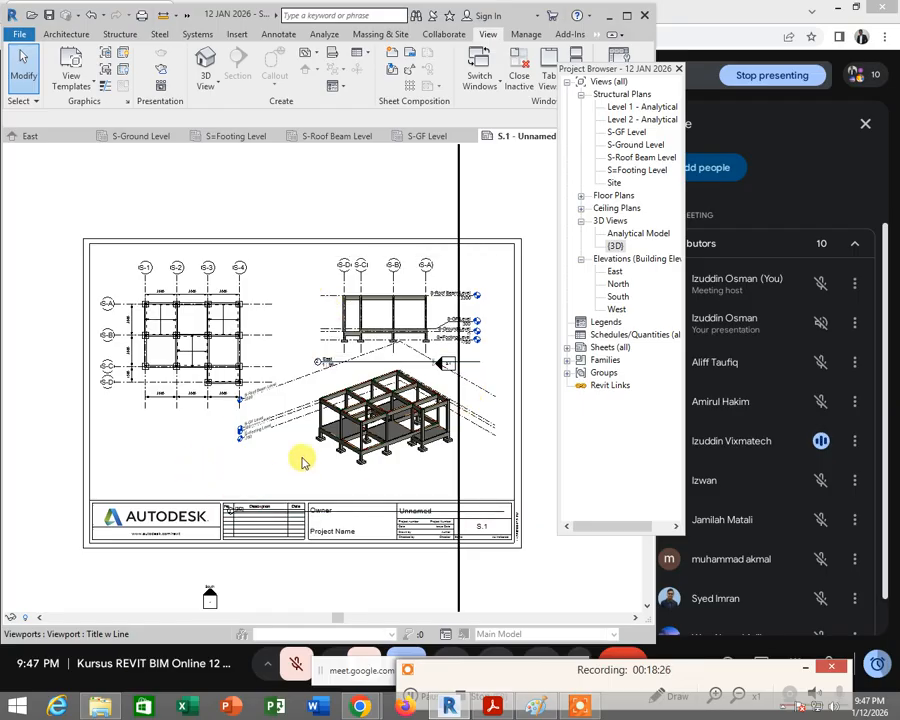
Step: Activate the S-GF Level plan on the sheet and hide the elevation markers' whole category in that view
scroll(227, 417, down, 2)
click(320, 364)
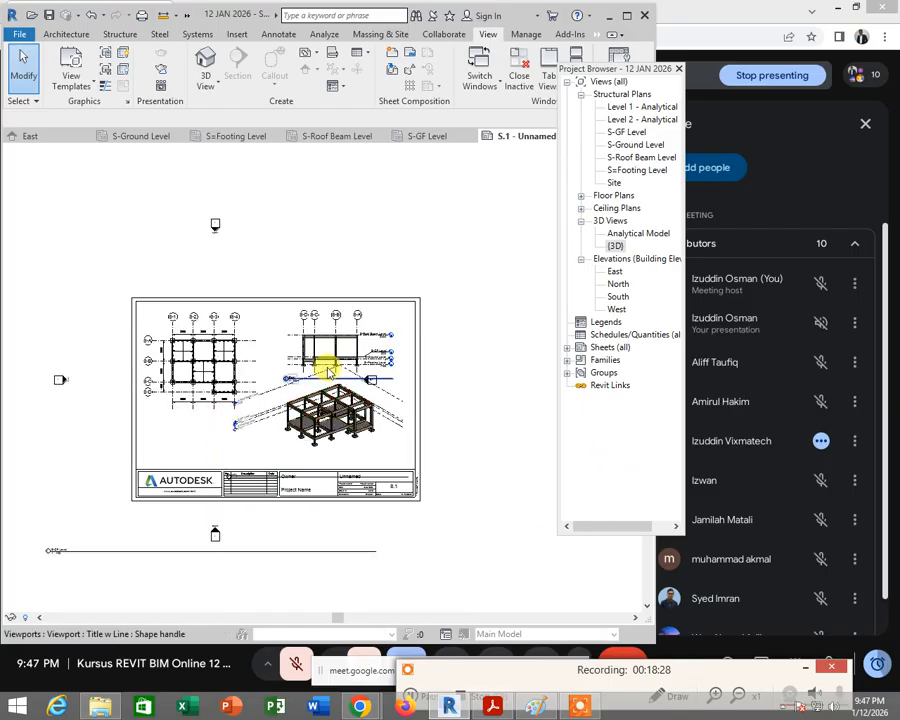
key(Escape)
click(215, 226)
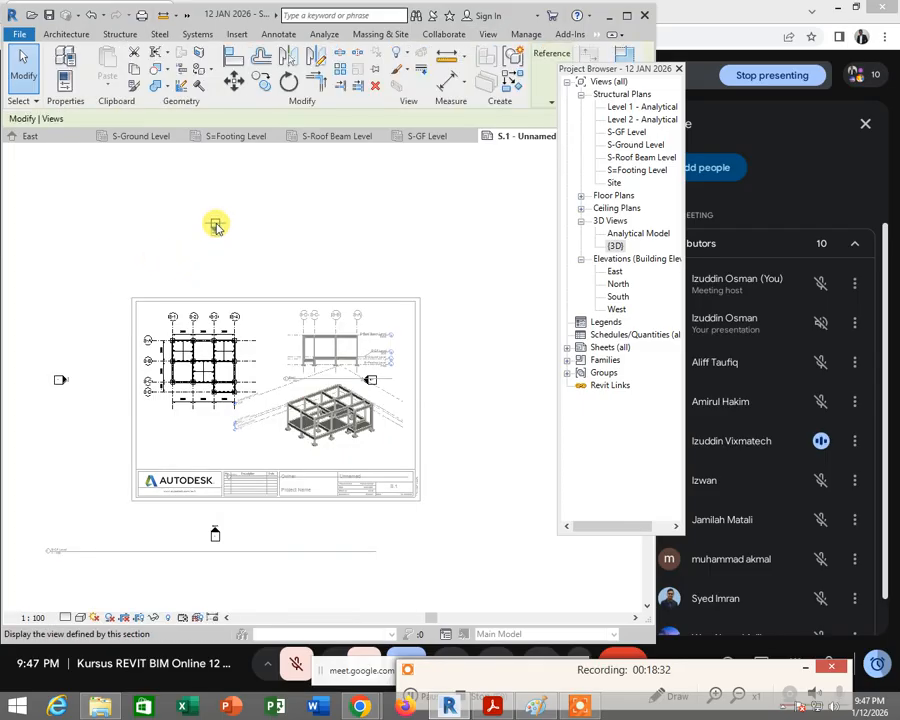
right_click(214, 222)
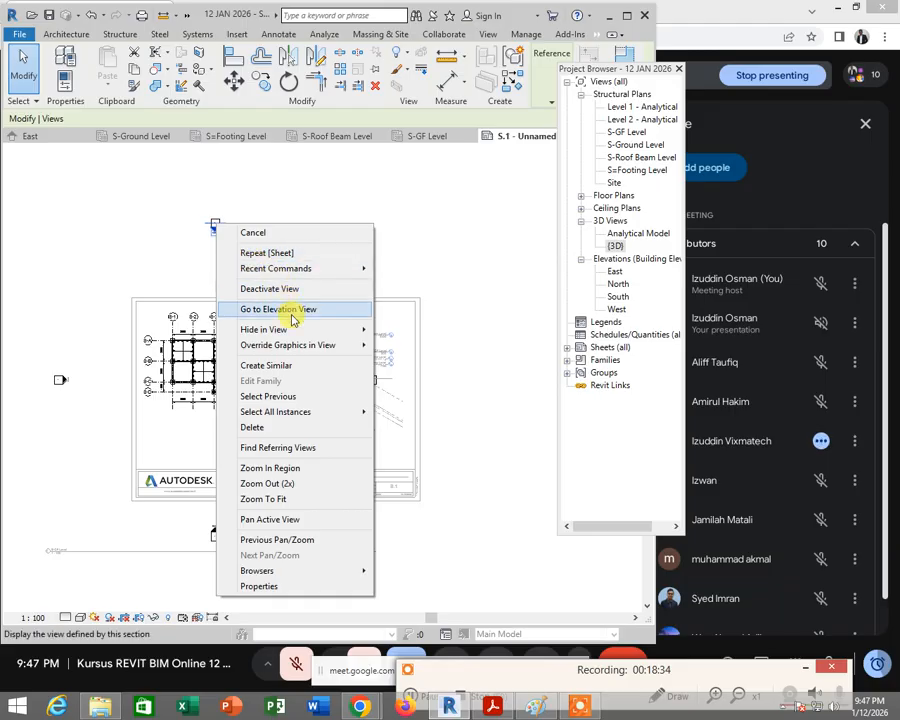
mouse_move(295, 329)
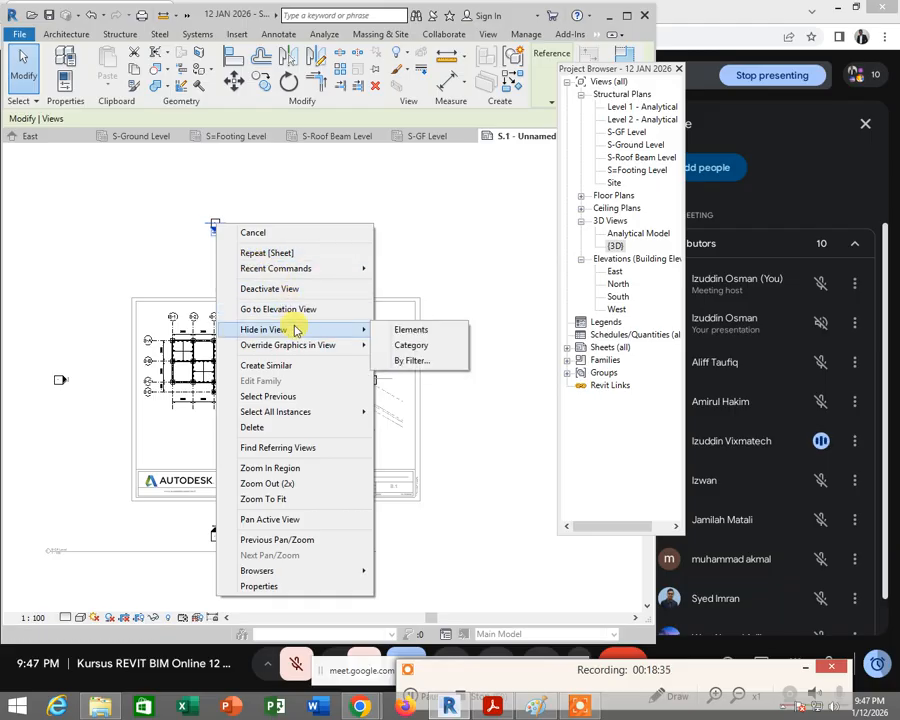
click(416, 347)
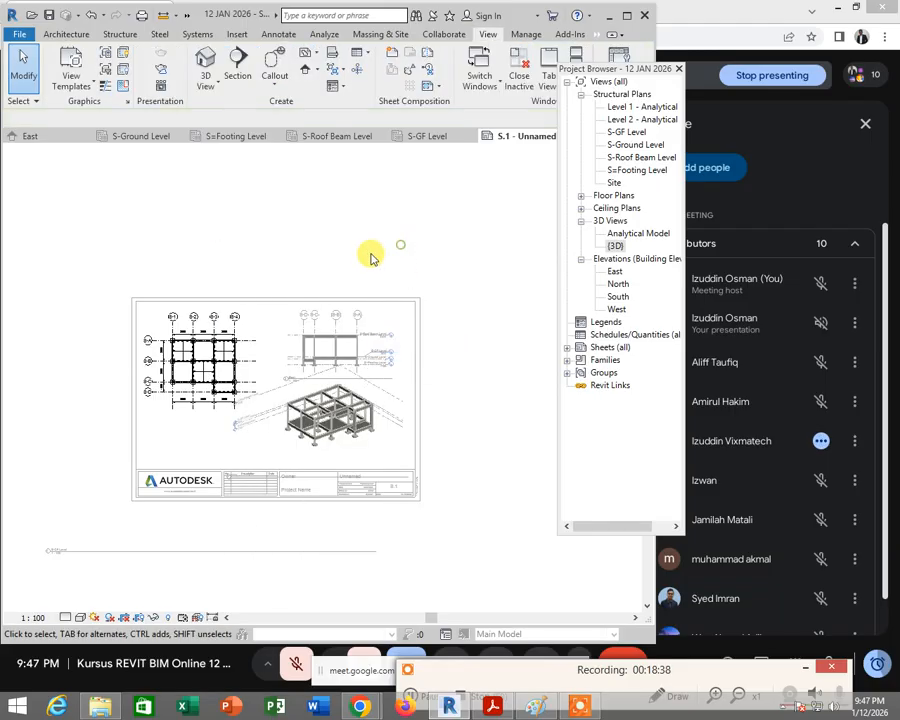
Step: Deactivate the plan view and move the {3D} view's title line off the title block to below the sheet
scroll(362, 262, up, 2)
middle_drag(393, 446, 422, 318)
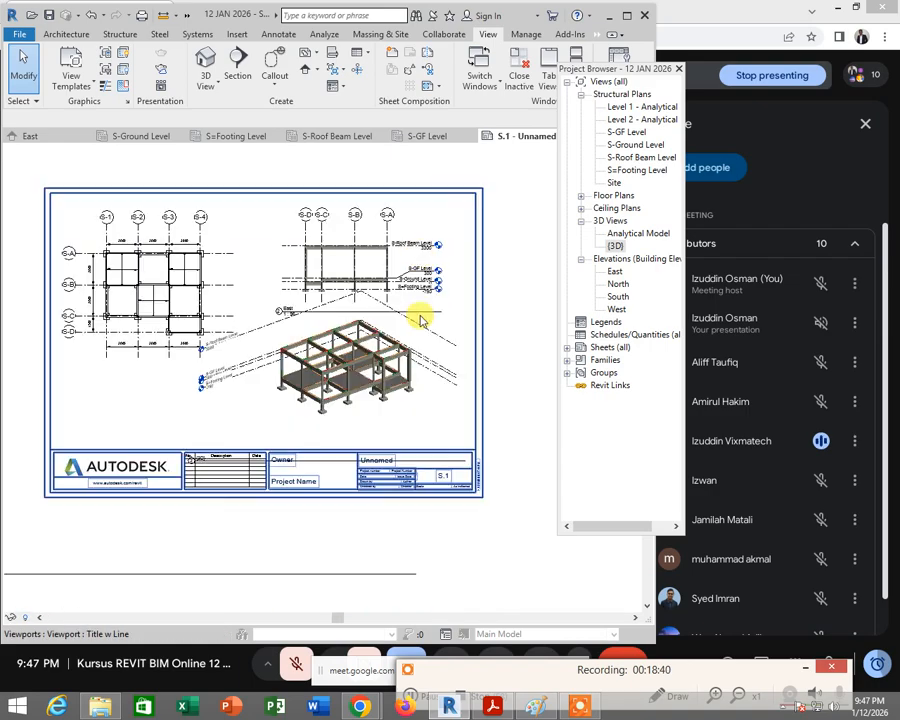
middle_drag(405, 505, 430, 431)
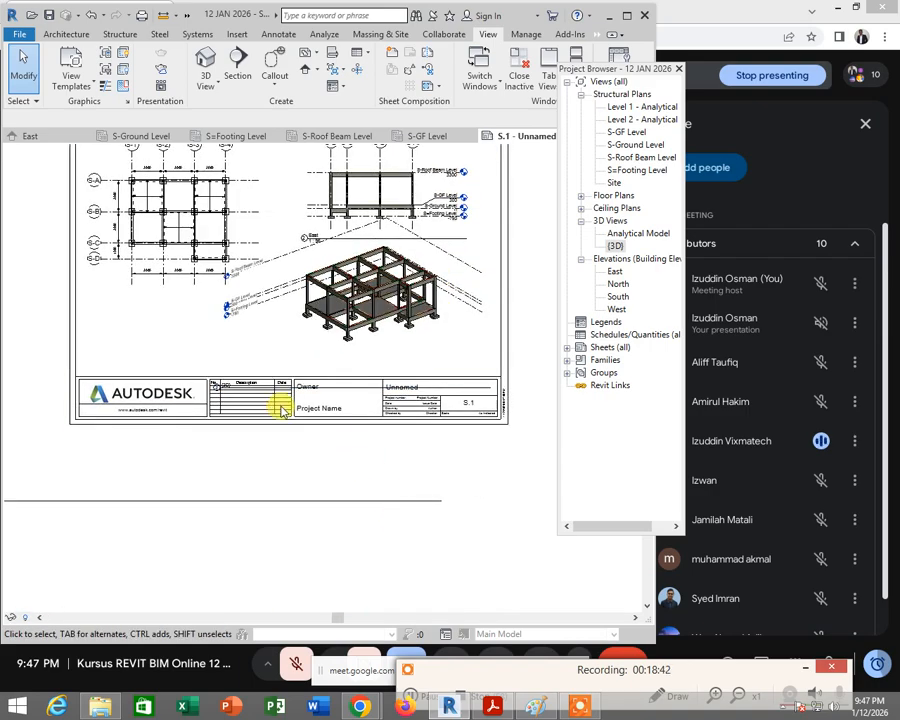
drag(290, 385, 275, 520)
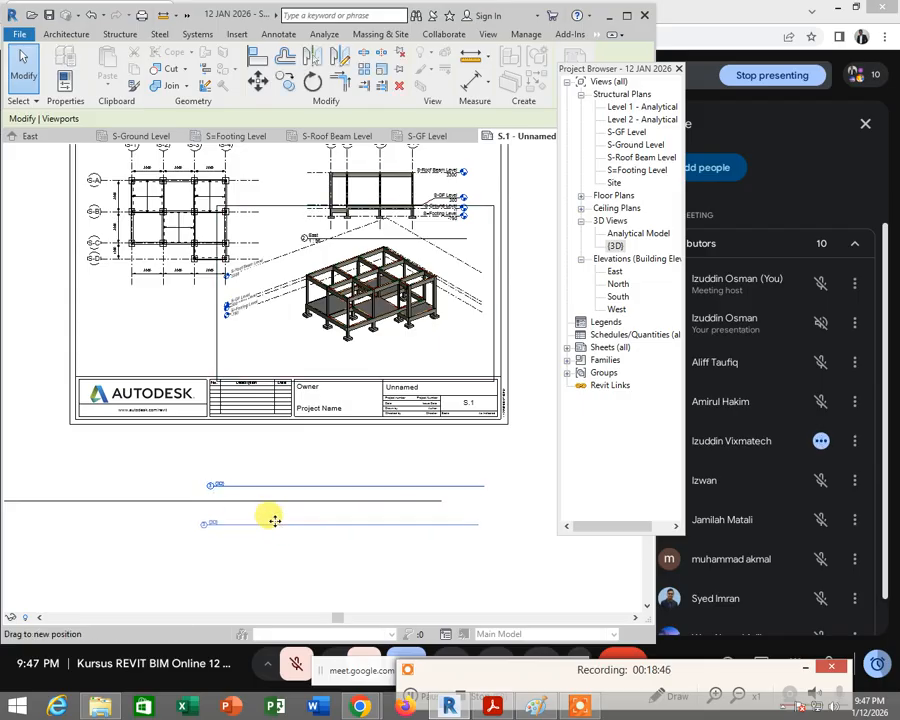
click(304, 455)
Step: Move the S-GF Level plan's view title line farther below the sheet, clear of the border
middle_drag(316, 447, 319, 542)
scroll(319, 540, down, 1)
scroll(320, 499, down, 2)
middle_drag(345, 414, 377, 288)
drag(294, 425, 257, 507)
Step: Move the {3D} view's title line farther down and away from the sheet, then deselect it and frame the sheet
click(316, 436)
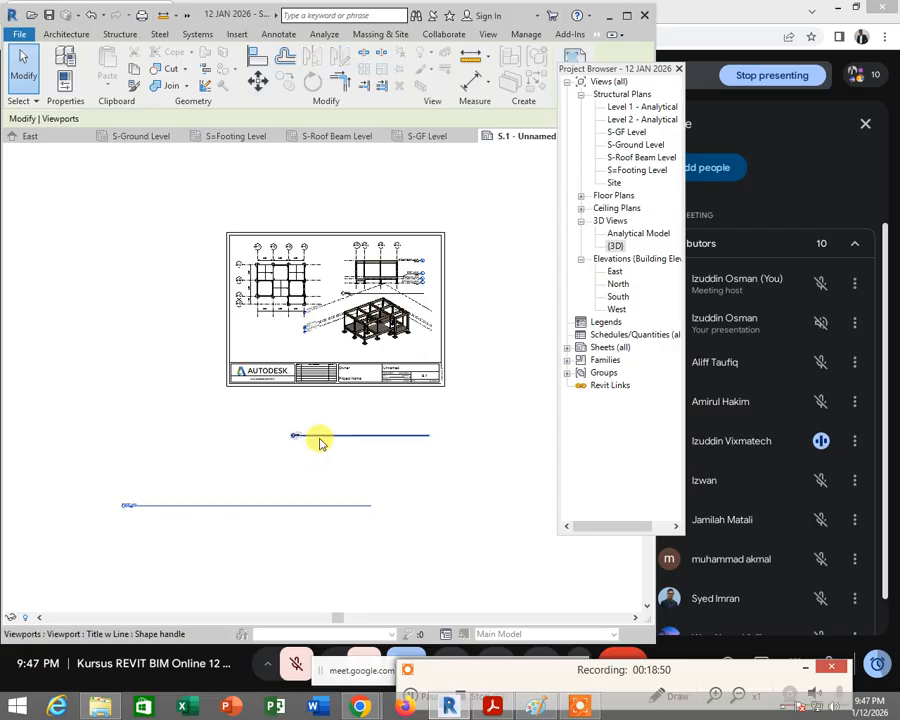
drag(317, 437, 228, 518)
click(321, 432)
scroll(372, 375, up, 2)
scroll(372, 375, up, 1)
middle_drag(373, 440, 344, 553)
scroll(356, 487, up, 1)
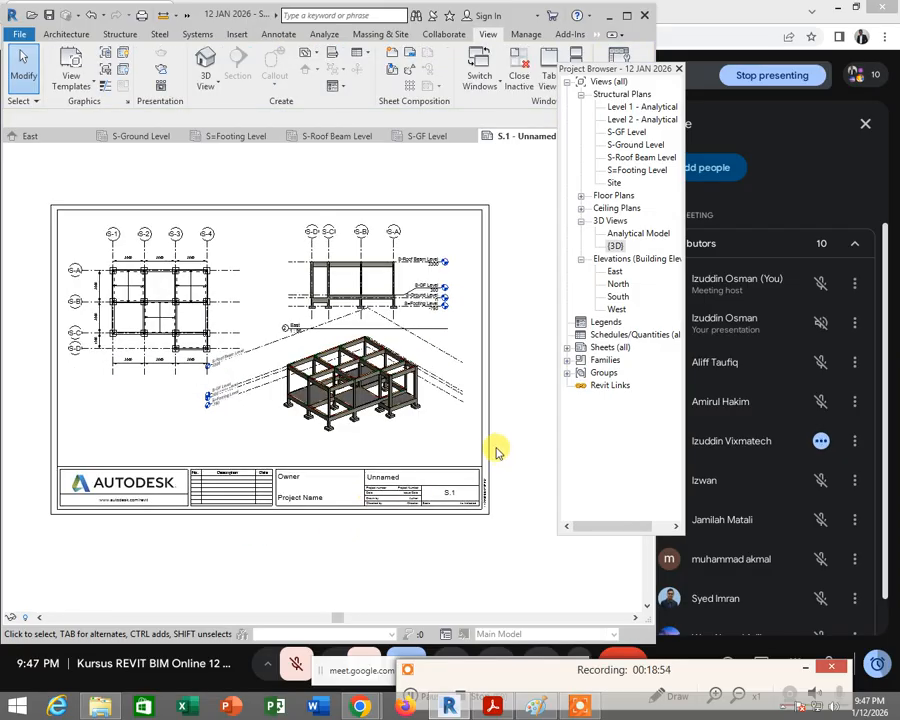